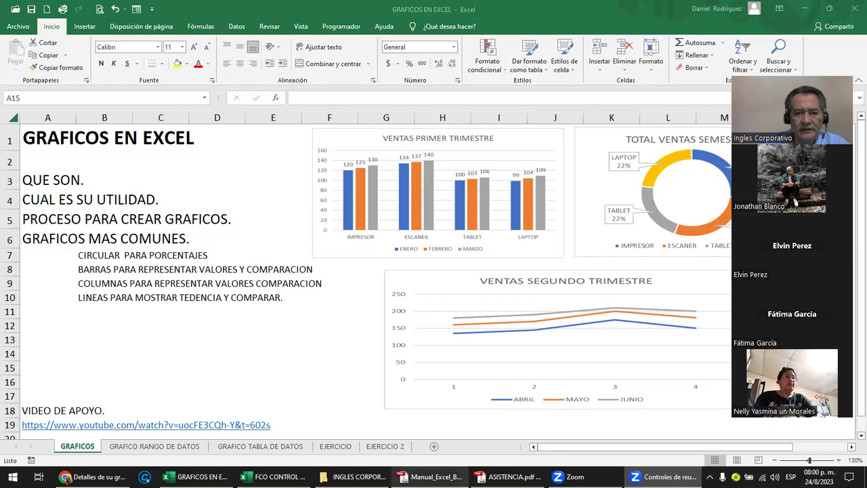
# Bring Manual_Excel_Basico.pdf forward in Adobe Reader and scroll to the Contenido page's Gráficas Básicas entries.
pyautogui.moveTo(508, 477)
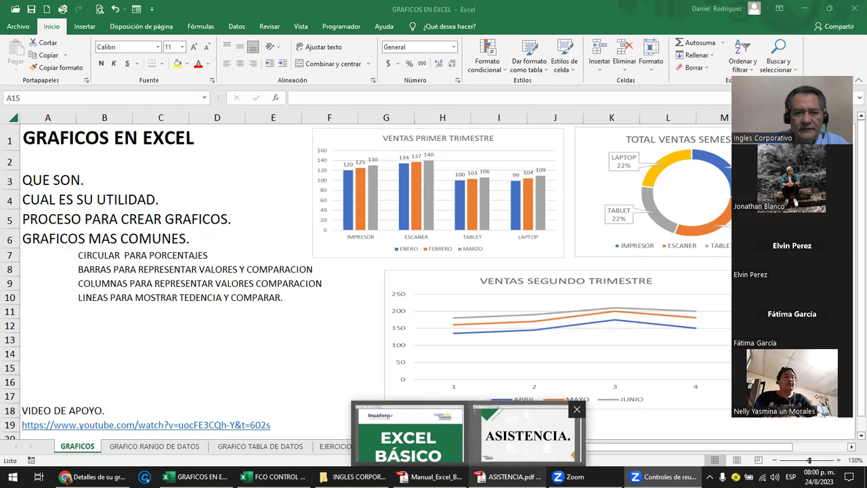
pyautogui.click(408, 437)
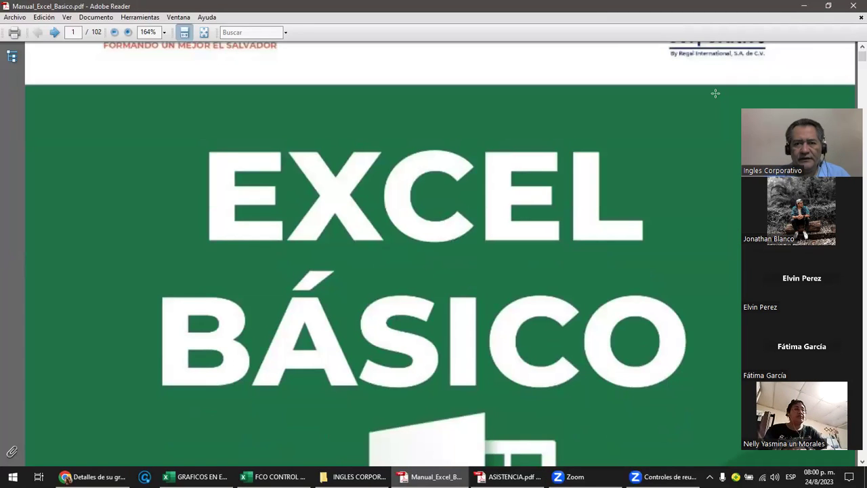
pyautogui.scroll(-4, 661, 178)
pyautogui.scroll(-3, 655, 187)
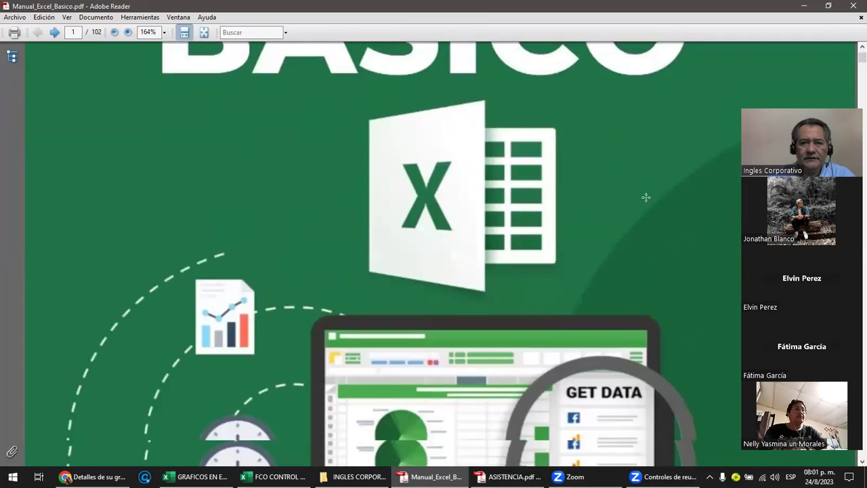
pyautogui.scroll(-5, 645, 196)
pyautogui.scroll(-2, 644, 200)
pyautogui.scroll(-4, 641, 209)
pyautogui.scroll(-3, 641, 211)
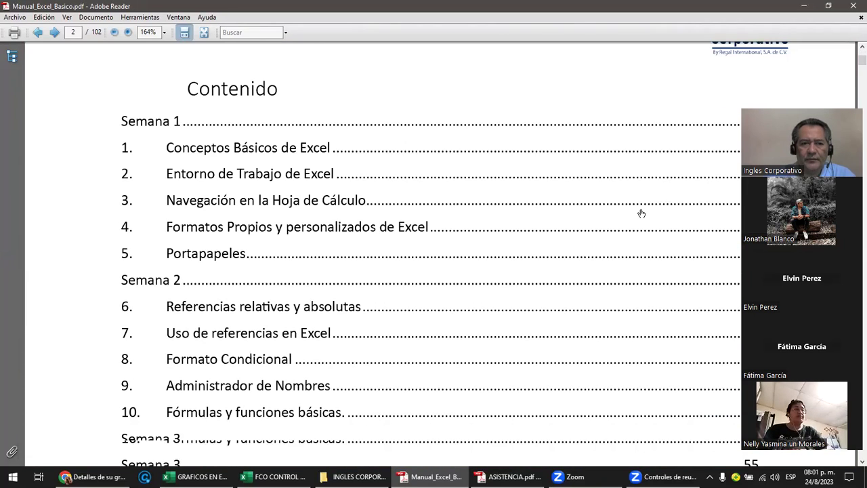
pyautogui.keyDown('ctrl'); pyautogui.scroll(-2, 544, 181); pyautogui.keyUp('ctrl')
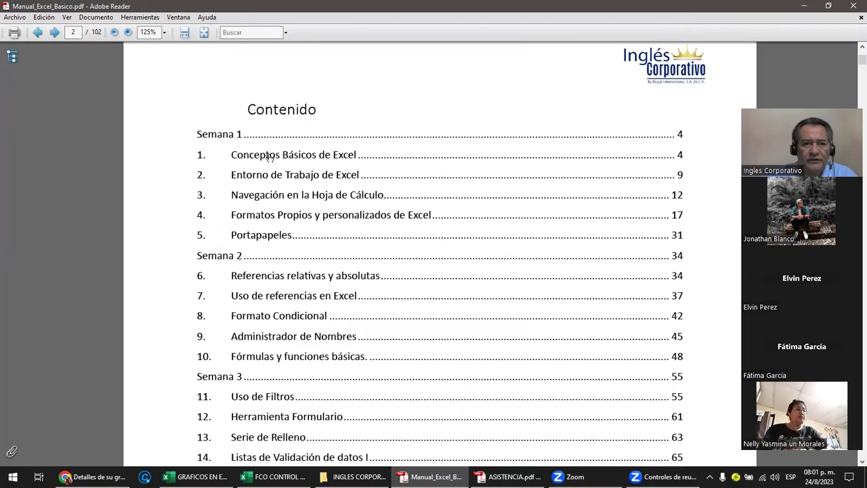
pyautogui.scroll(-3, 271, 156)
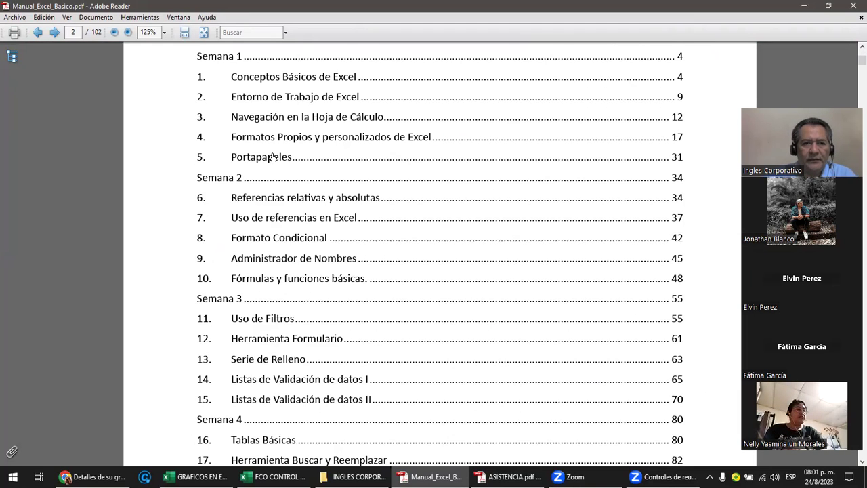
pyautogui.scroll(-1, 272, 155)
pyautogui.scroll(-1, 271, 156)
pyautogui.scroll(-1, 271, 157)
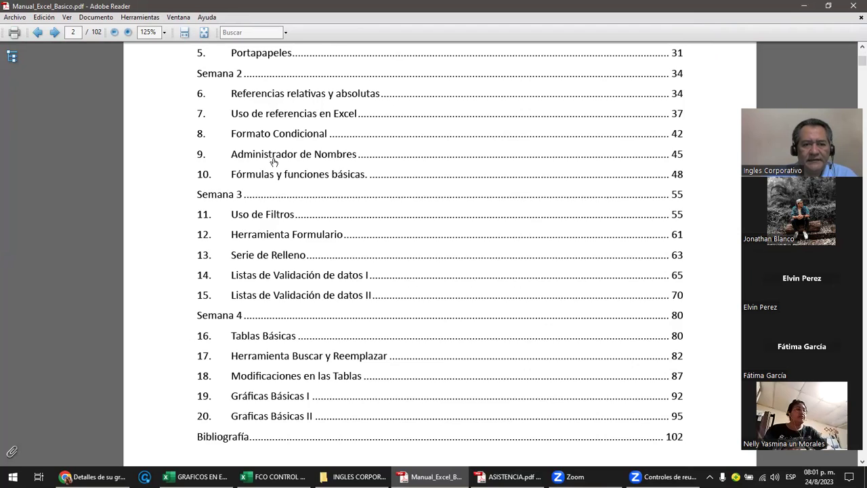
pyautogui.scroll(-3, 273, 161)
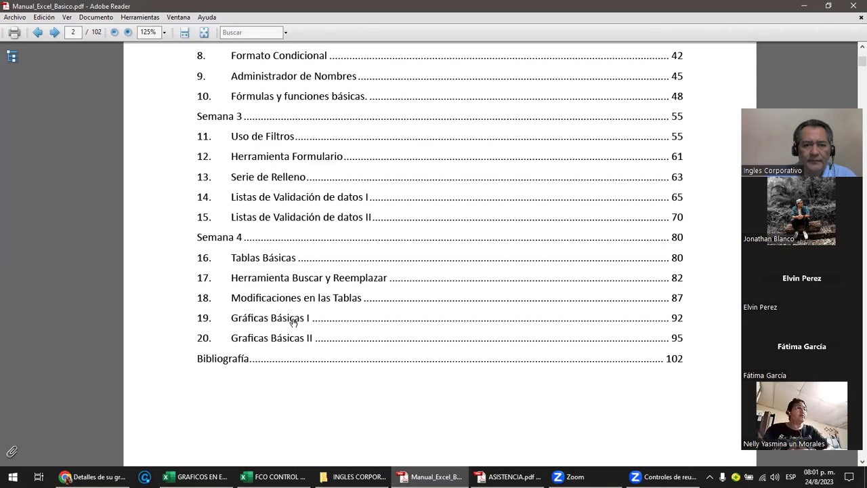
# Follow the Gráficas Básicas I link and read through pages 92–94 of the chapter.
pyautogui.click(293, 322)
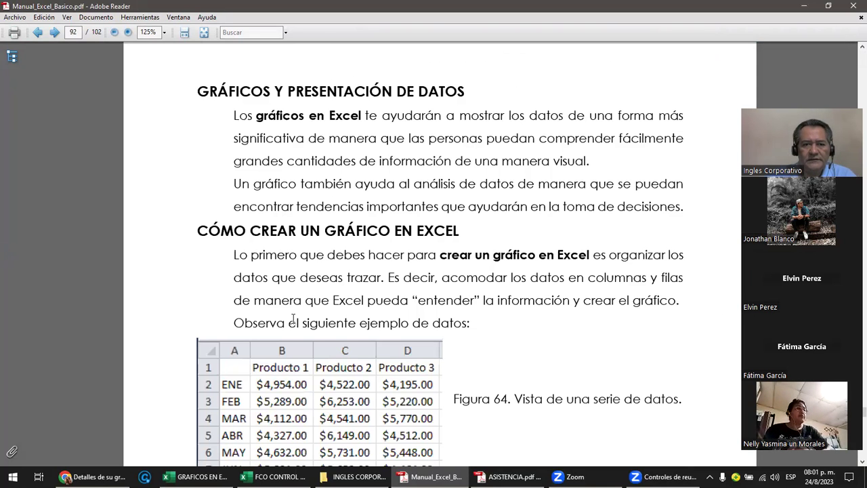
pyautogui.scroll(-2, 346, 279)
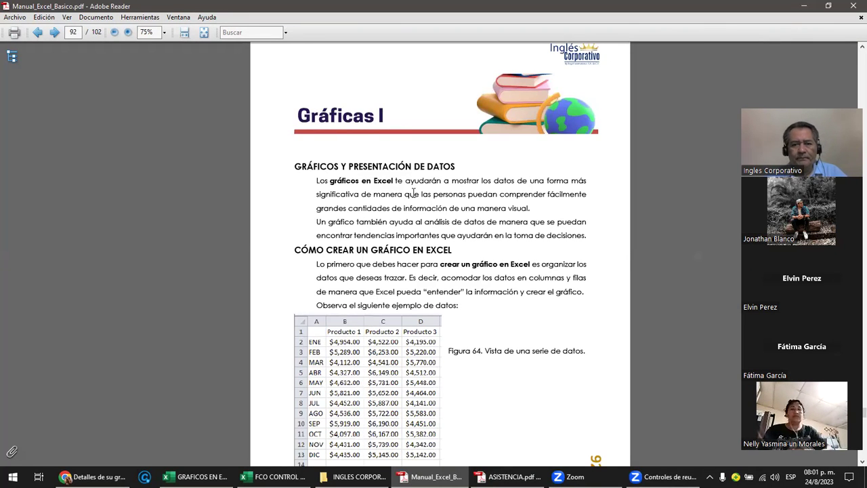
pyautogui.scroll(1, 414, 193)
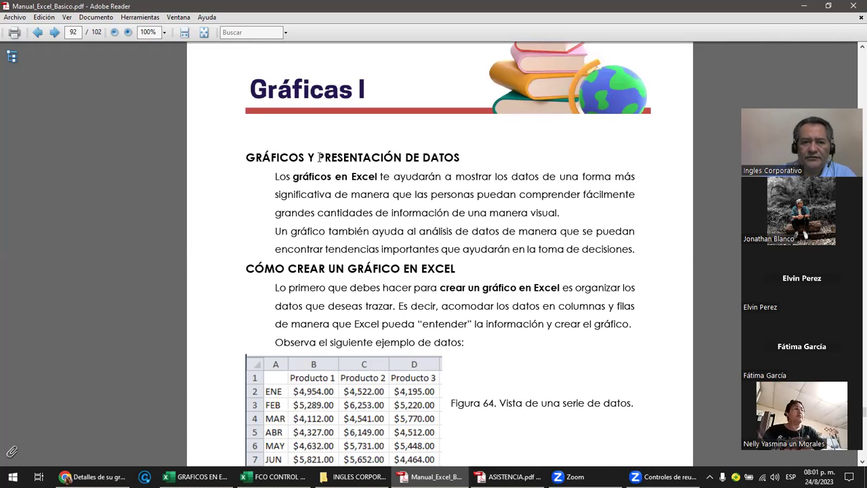
pyautogui.scroll(-2, 320, 157)
pyautogui.scroll(-2, 320, 157)
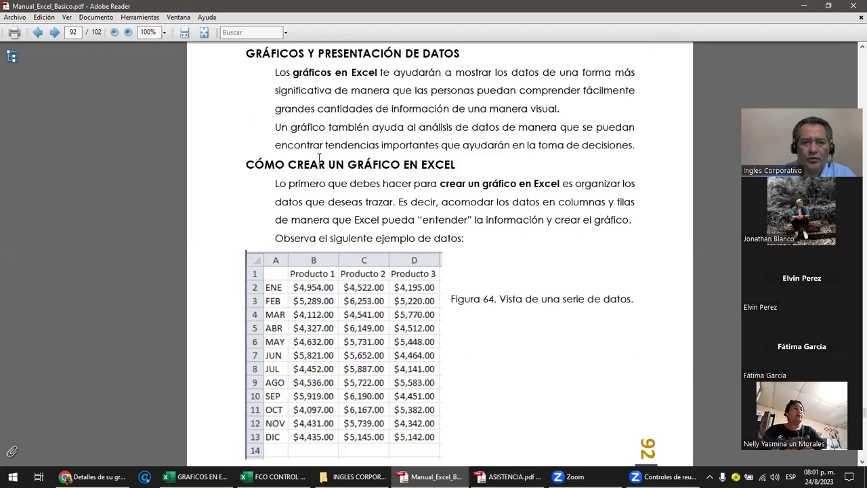
pyautogui.scroll(-5, 319, 157)
pyautogui.scroll(-5, 319, 157)
pyautogui.scroll(-6, 319, 157)
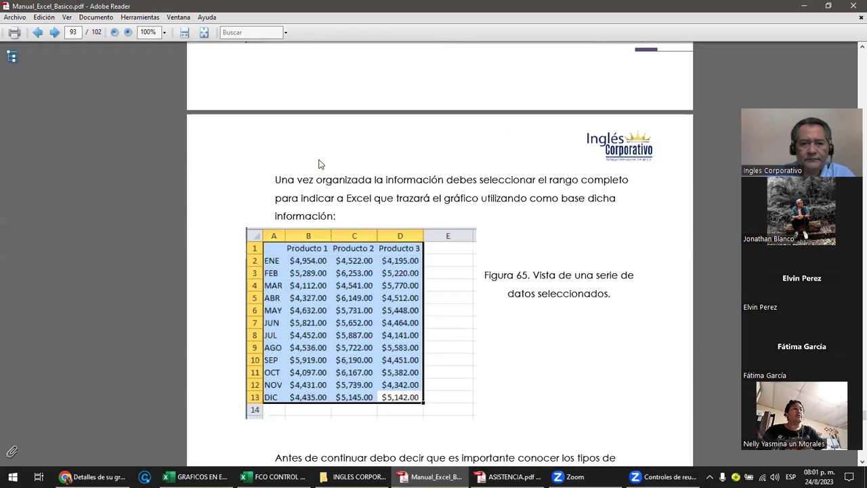
pyautogui.scroll(1, 320, 157)
pyautogui.scroll(-3, 320, 157)
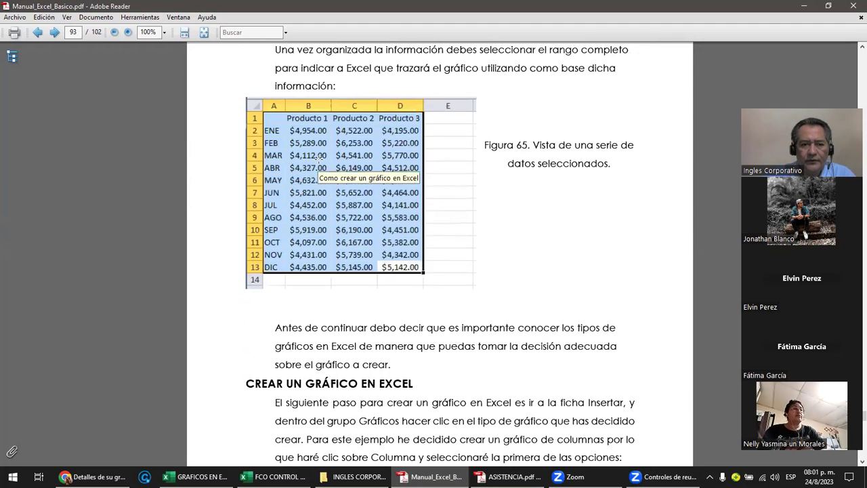
pyautogui.scroll(-2, 319, 158)
pyautogui.scroll(-4, 319, 158)
pyautogui.scroll(-2, 319, 157)
pyautogui.scroll(-2, 319, 157)
pyautogui.scroll(-2, 320, 159)
pyautogui.scroll(-1, 320, 160)
pyautogui.scroll(-3, 319, 159)
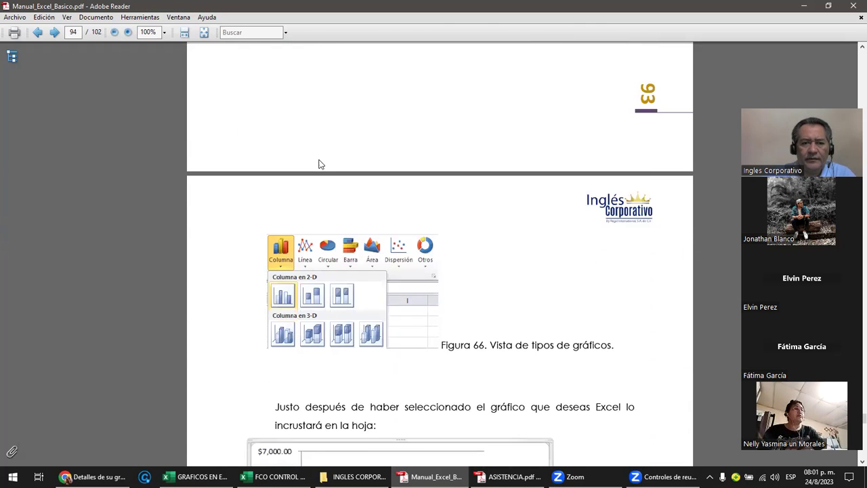
pyautogui.scroll(-1, 322, 164)
pyautogui.scroll(-1, 321, 164)
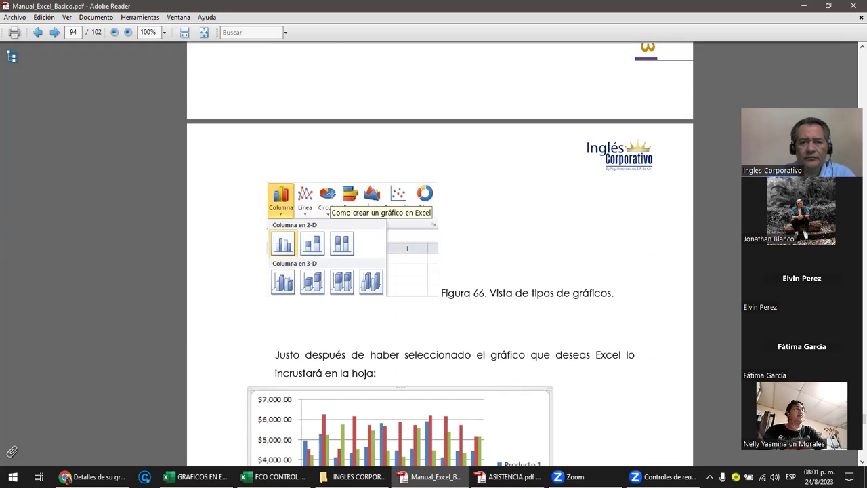
pyautogui.scroll(-2, 372, 195)
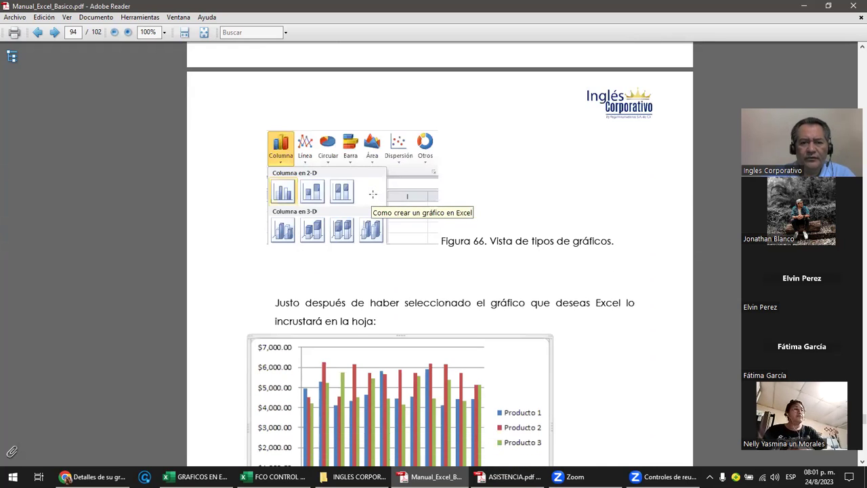
pyautogui.scroll(-2, 372, 194)
pyautogui.scroll(-2, 374, 194)
pyautogui.scroll(-4, 376, 194)
pyautogui.scroll(-3, 378, 195)
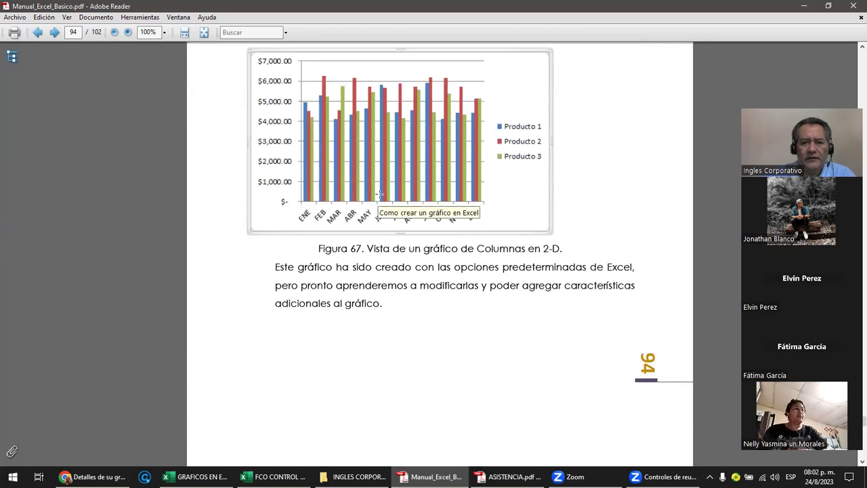
pyautogui.scroll(-4, 380, 194)
pyautogui.scroll(-2, 379, 194)
# Scroll back up to the start of the Gráficas I chapter on page 92.
pyautogui.scroll(6, 379, 195)
pyautogui.scroll(6, 380, 193)
pyautogui.scroll(8, 380, 194)
pyautogui.scroll(7, 380, 195)
pyautogui.scroll(7, 380, 195)
pyautogui.scroll(6, 380, 195)
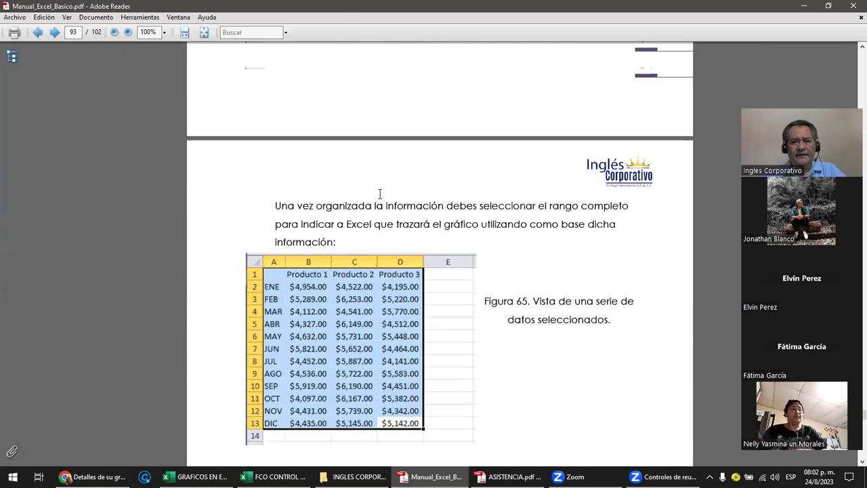
pyautogui.scroll(4, 380, 194)
pyautogui.scroll(3, 380, 194)
pyautogui.scroll(4, 380, 195)
pyautogui.scroll(3, 380, 193)
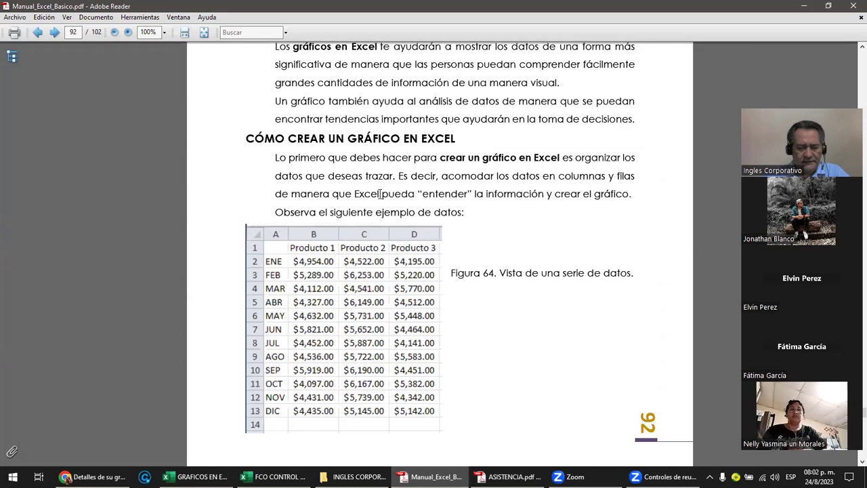
pyautogui.scroll(4, 380, 194)
pyautogui.scroll(1, 380, 194)
pyautogui.scroll(1, 380, 195)
pyautogui.scroll(2, 380, 195)
pyautogui.scroll(1, 380, 195)
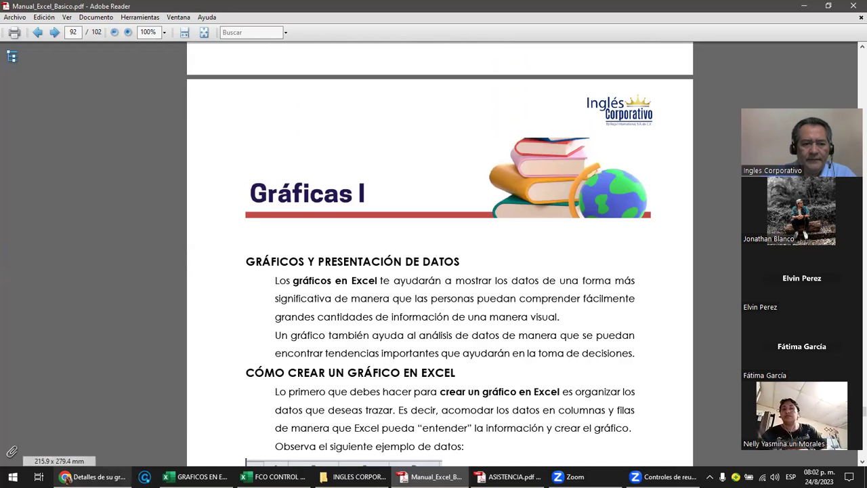
# Switch to the Chrome course tab and scroll lesson 4.6 to the PERSONALIZAR GRÁFICOS slide.
pyautogui.click(98, 477)
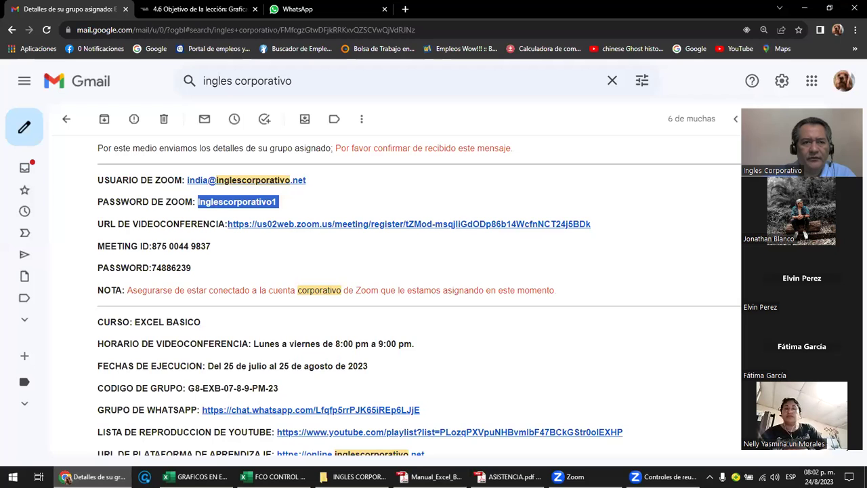
pyautogui.hotkey('ctrl', 'Tab')
pyautogui.scroll(-1, 473, 348)
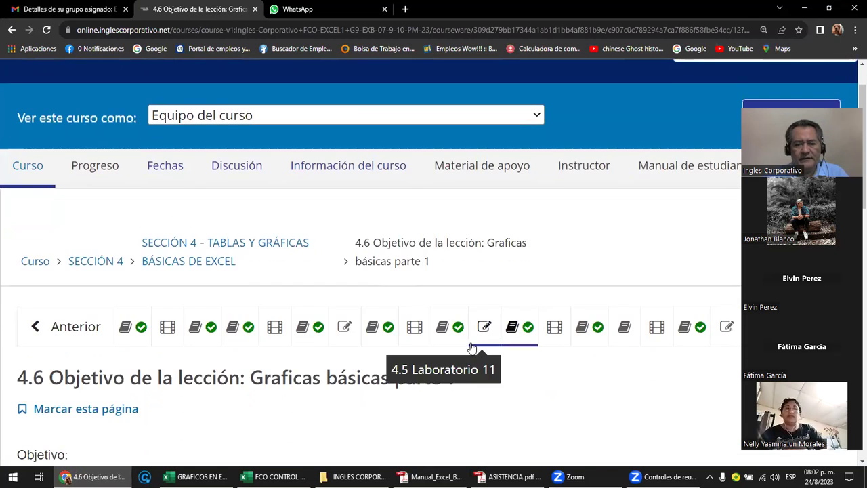
pyautogui.scroll(-2, 473, 348)
pyautogui.scroll(-2, 506, 305)
pyautogui.keyDown('ctrl'); pyautogui.scroll(-1, 506, 305); pyautogui.keyUp('ctrl')
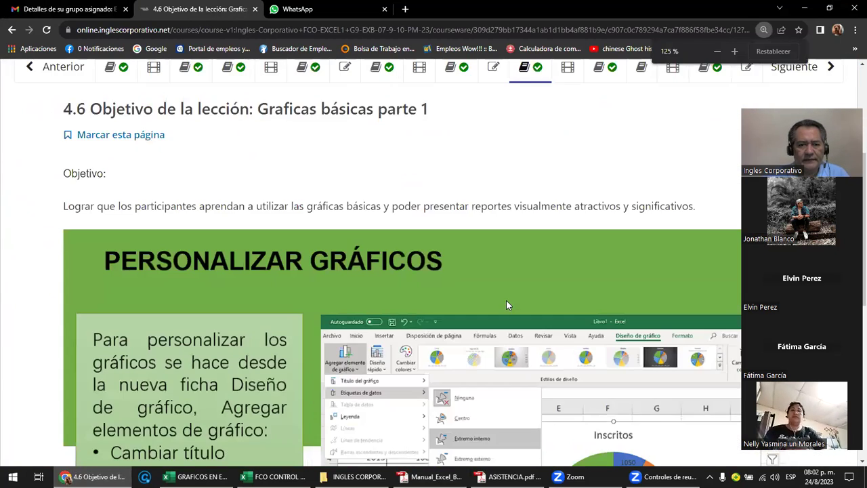
pyautogui.keyDown('ctrl'); pyautogui.scroll(-1, 506, 300); pyautogui.keyUp('ctrl')
pyautogui.scroll(-1, 507, 298)
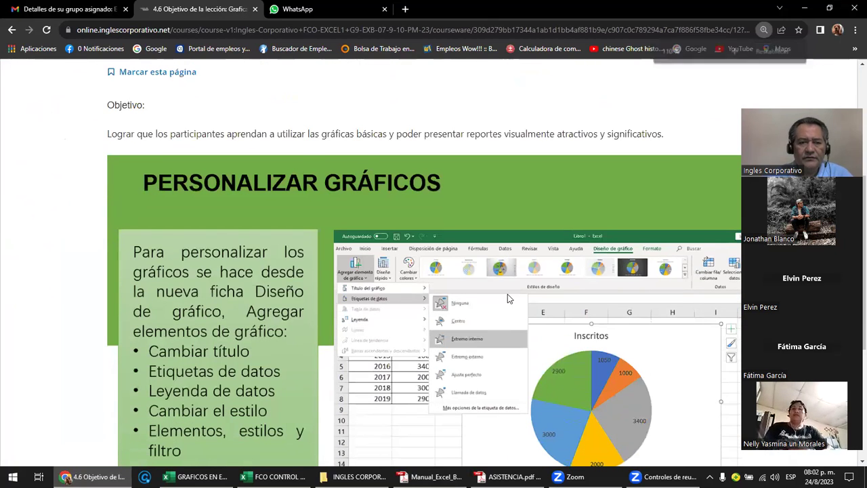
pyautogui.keyDown('ctrl'); pyautogui.scroll(-1, 493, 291); pyautogui.keyUp('ctrl')
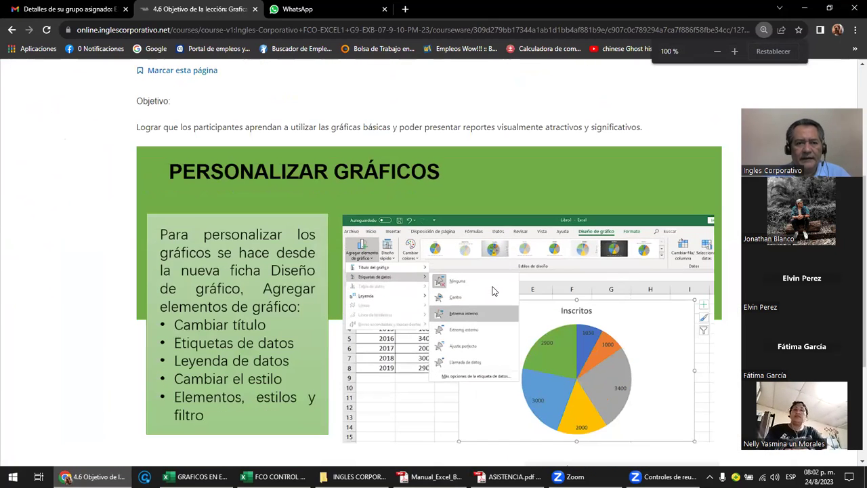
pyautogui.keyDown('ctrl'); pyautogui.scroll(1, 493, 291); pyautogui.keyUp('ctrl')
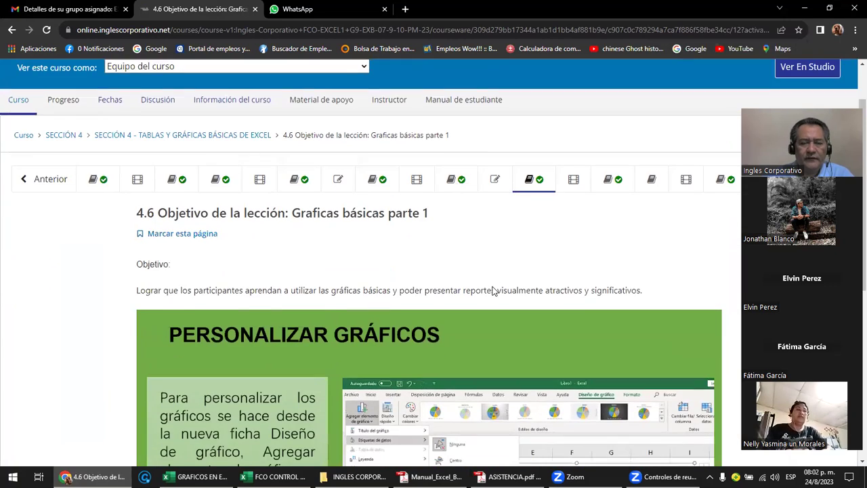
pyautogui.scroll(-2, 492, 291)
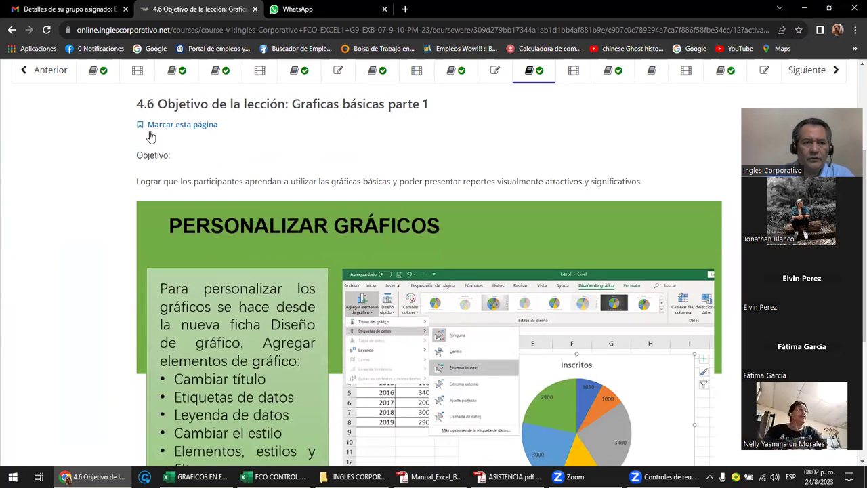
pyautogui.scroll(-2, 318, 161)
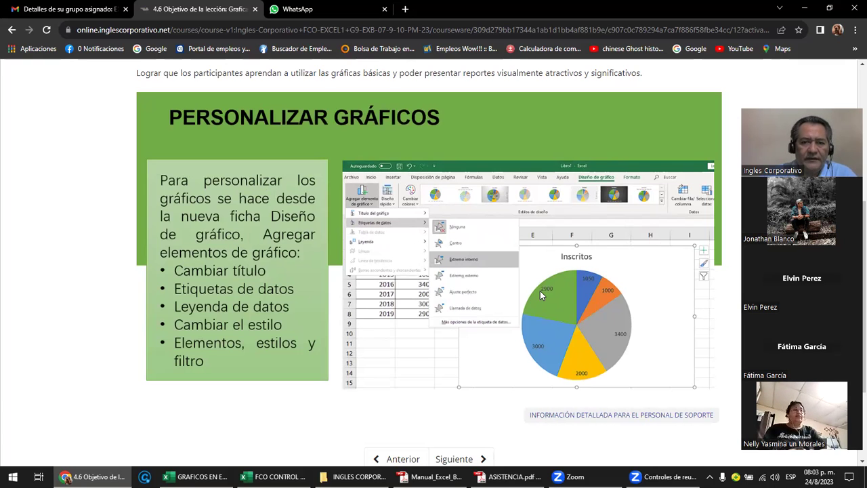
pyautogui.scroll(-2, 540, 293)
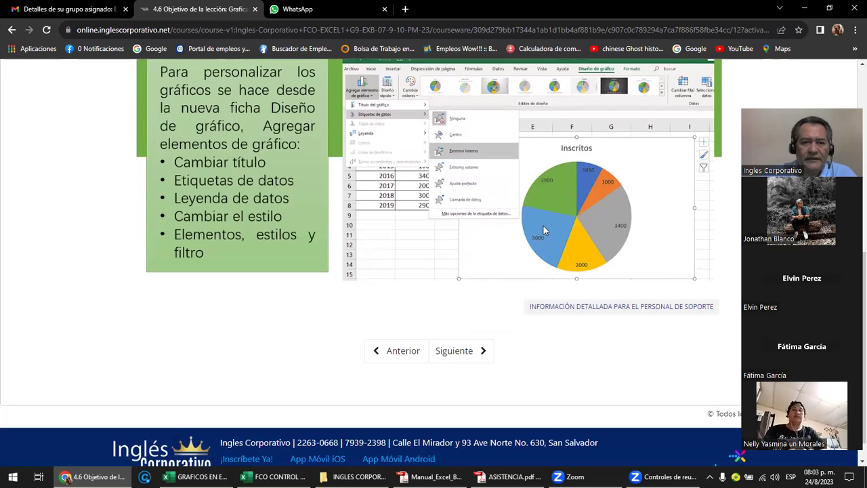
pyautogui.scroll(1, 543, 226)
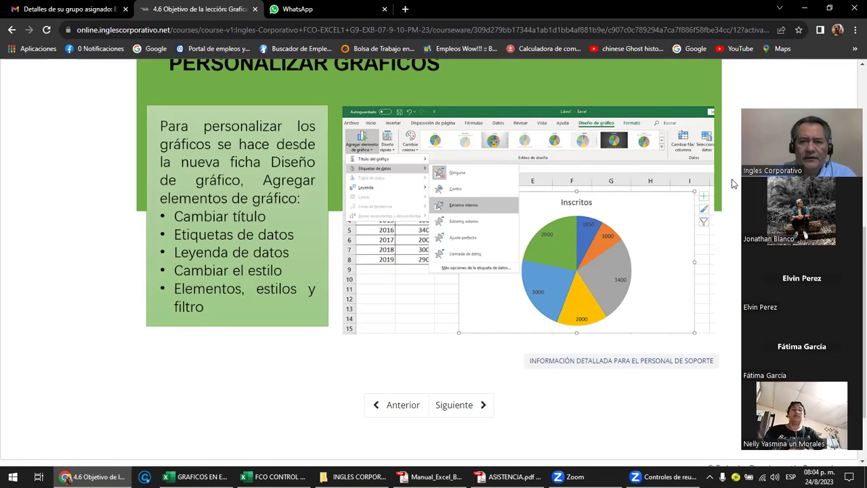
# Check the WhatsApp Web group chat, then return to the GRAFICOS EN EXCEL workbook with Alt+Tab.
pyautogui.click(299, 10)
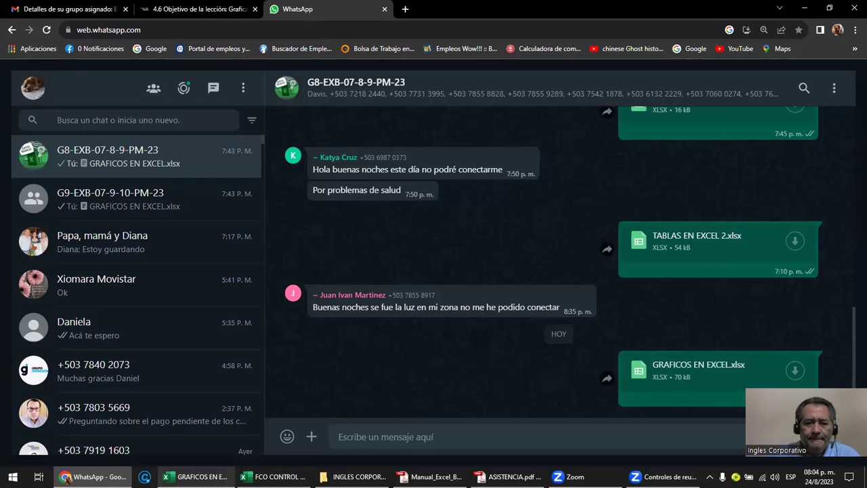
pyautogui.hotkey('alt', 'Tab')
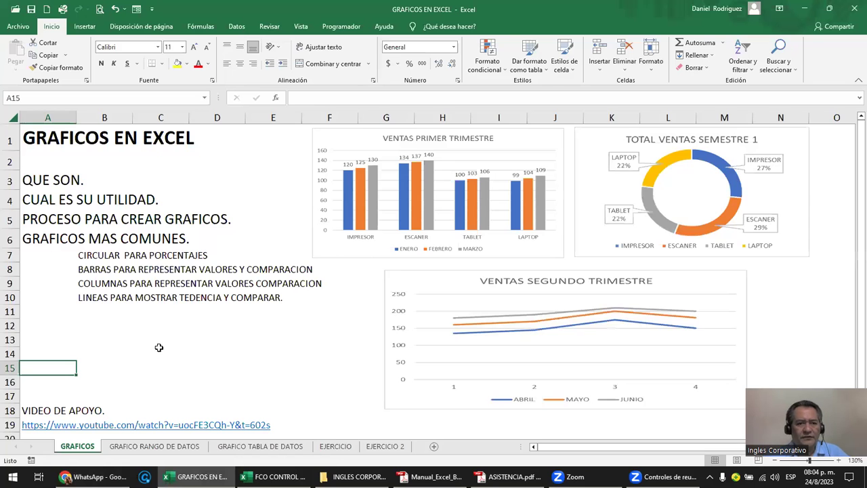
pyautogui.scroll(3, 158, 347)
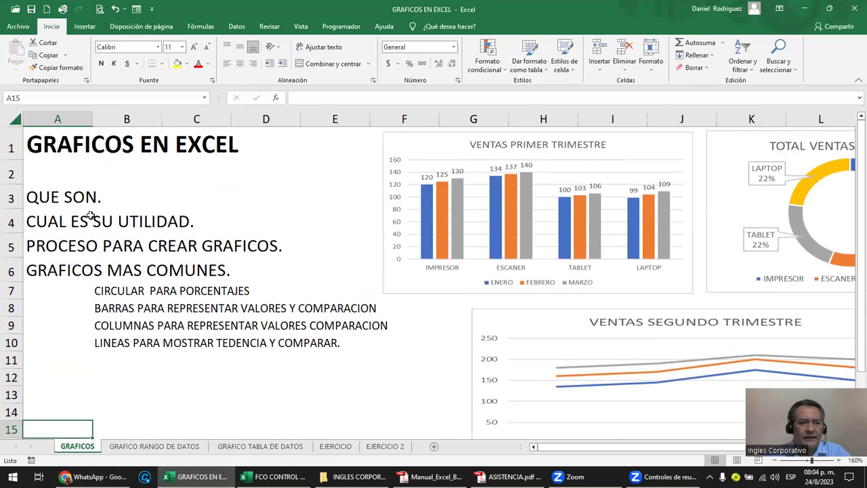
pyautogui.click(53, 200)
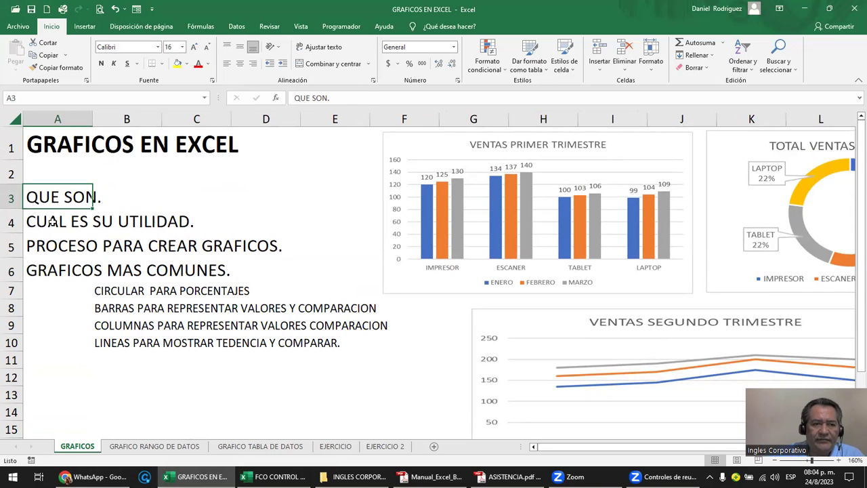
pyautogui.click(53, 222)
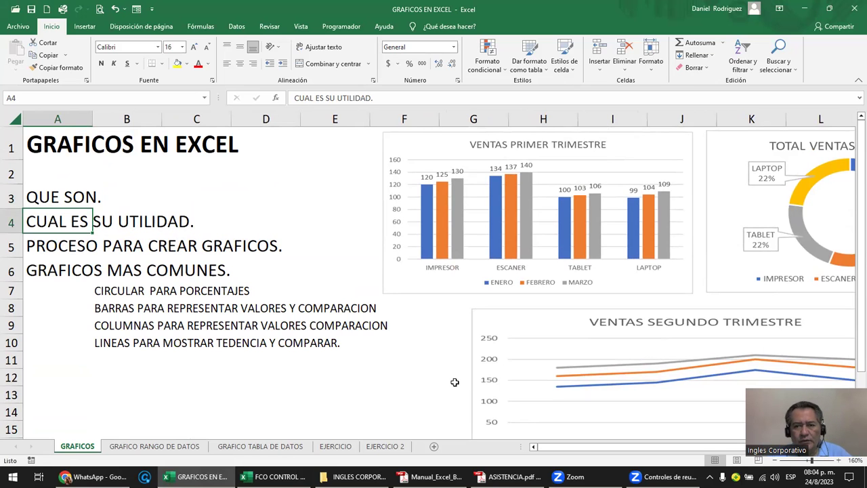
pyautogui.keyDown('ctrl'); pyautogui.scroll(-1, 455, 382); pyautogui.keyUp('ctrl')
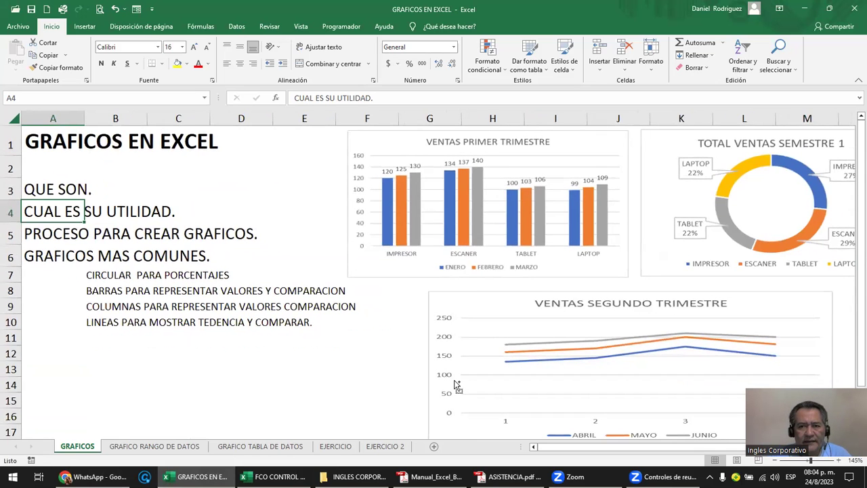
pyautogui.keyDown('ctrl'); pyautogui.scroll(-1, 455, 382); pyautogui.keyUp('ctrl')
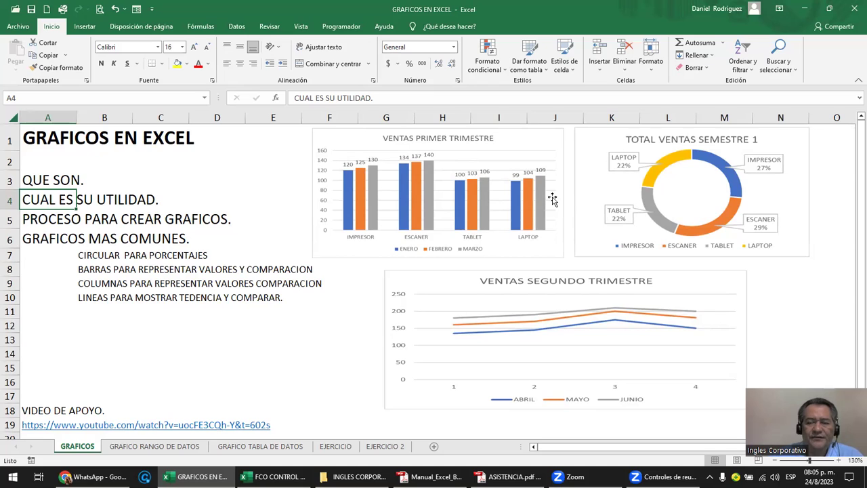
# Draw an upward arrow shape left of the VENTAS PRIMER TRIMESTRE bar chart.
pyautogui.click(668, 185)
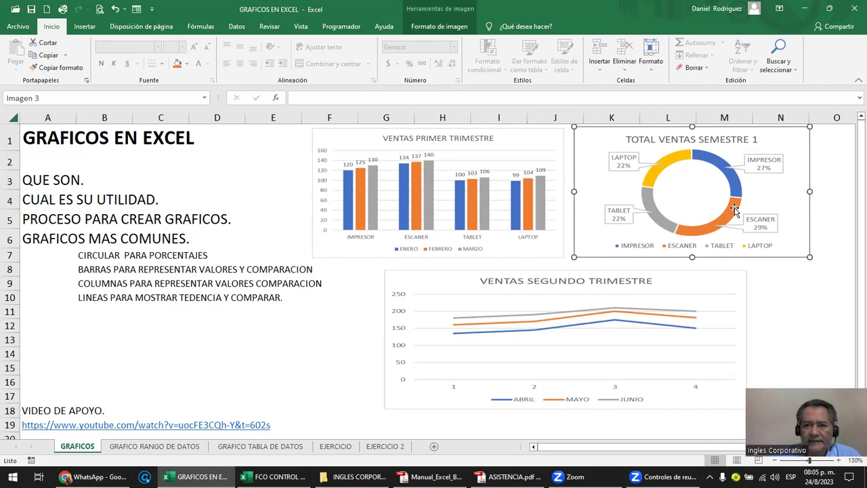
pyautogui.click(448, 170)
pyautogui.doubleClick(449, 170)
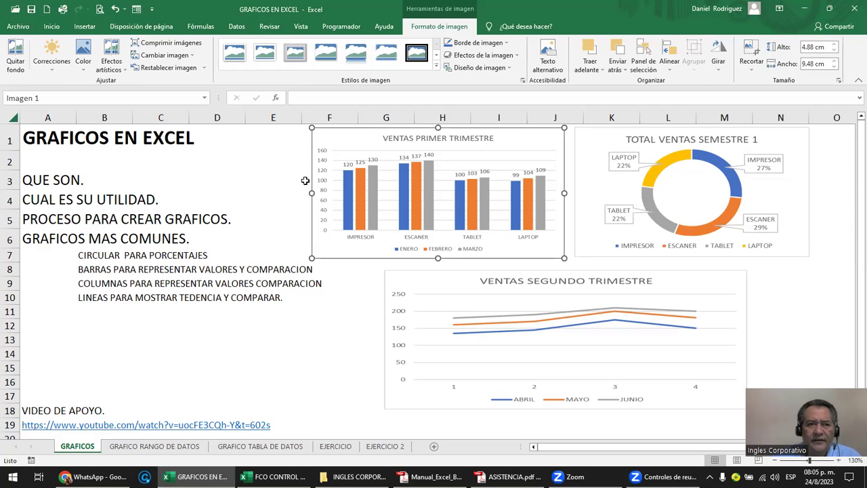
pyautogui.click(85, 25)
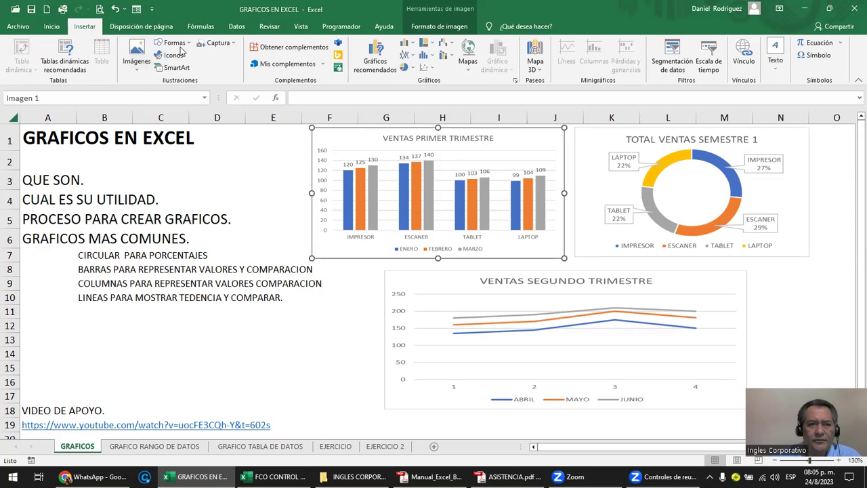
pyautogui.click(174, 42)
pyautogui.click(180, 70)
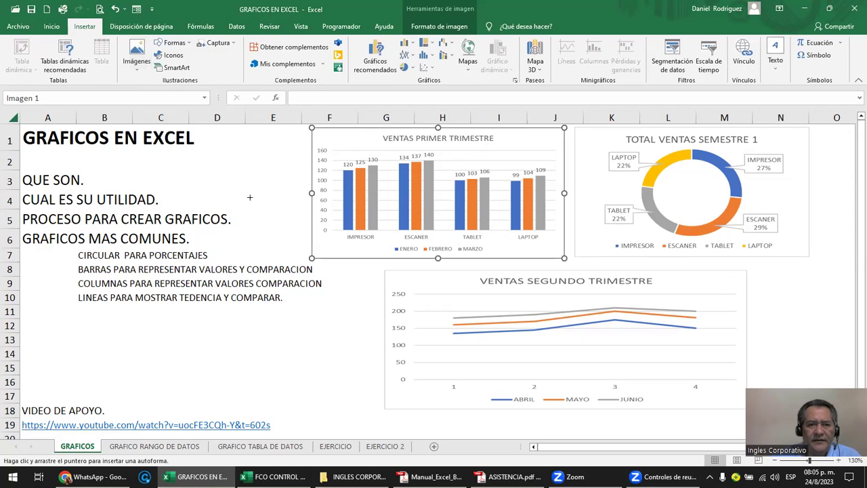
pyautogui.moveTo(301, 251); pyautogui.dragTo(298, 166)
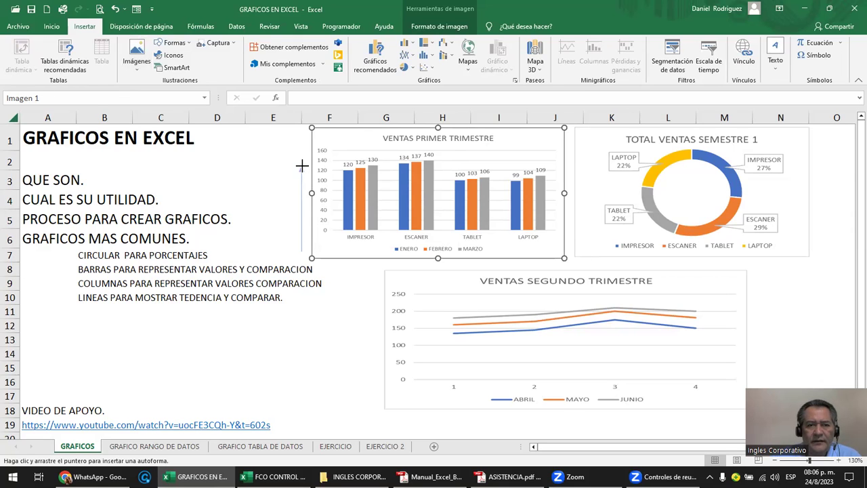
pyautogui.moveTo(298, 166); pyautogui.dragTo(301, 166)
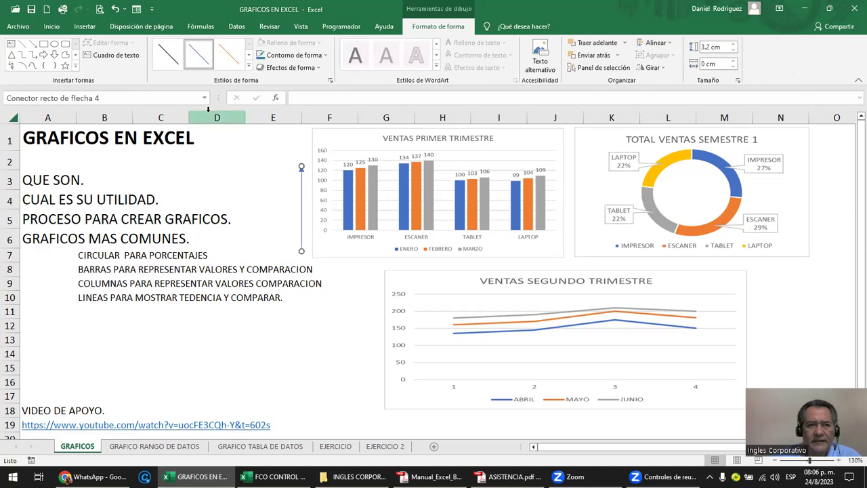
pyautogui.click(245, 158)
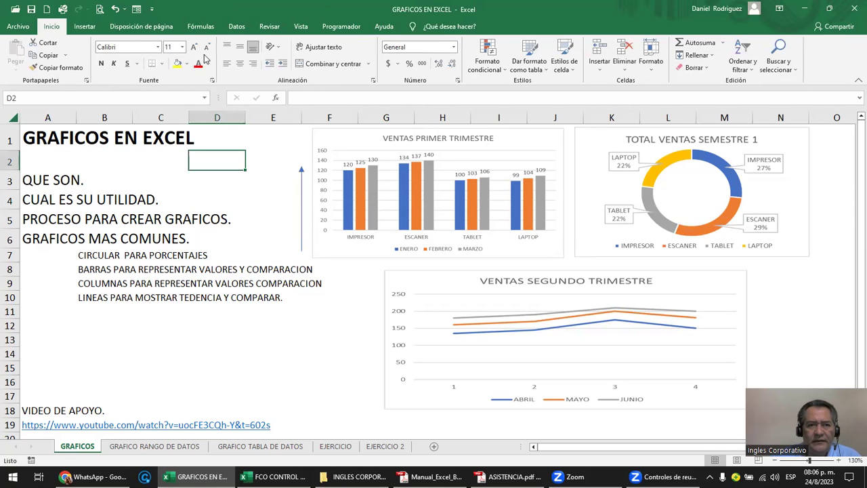
# Draw a second, rightward arrow pointing at the bar chart, then select the line chart.
pyautogui.click(85, 26)
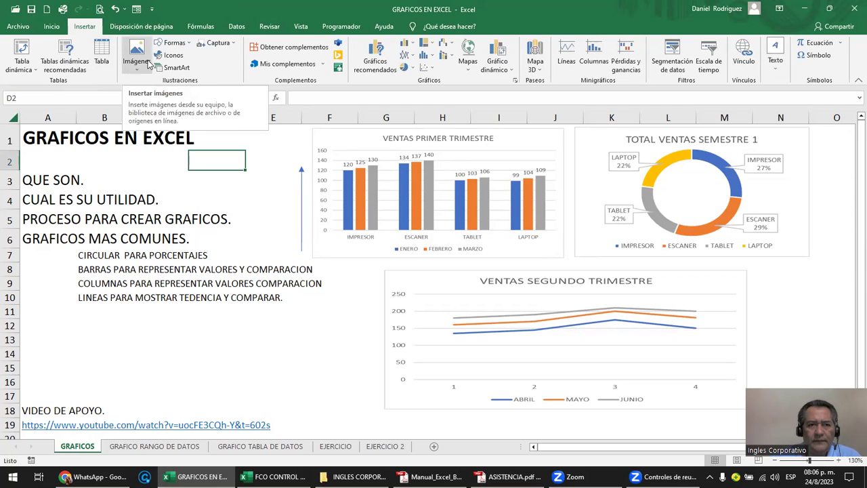
pyautogui.click(188, 45)
pyautogui.click(184, 69)
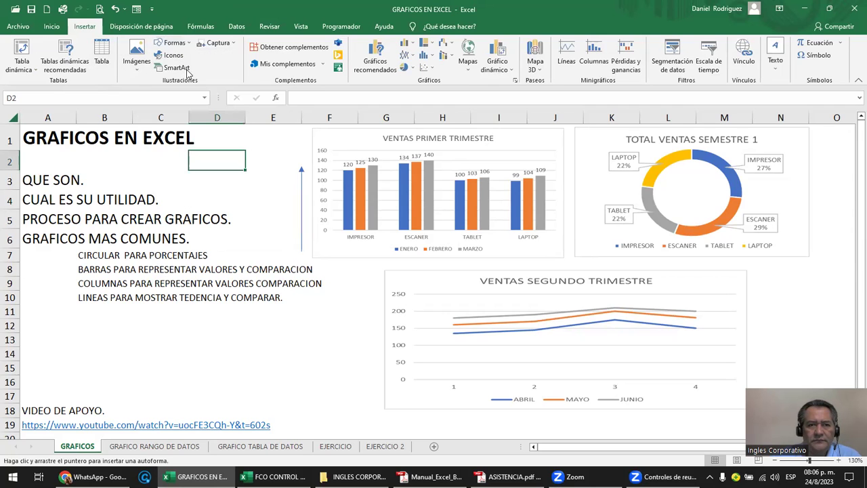
pyautogui.moveTo(252, 146); pyautogui.dragTo(297, 146)
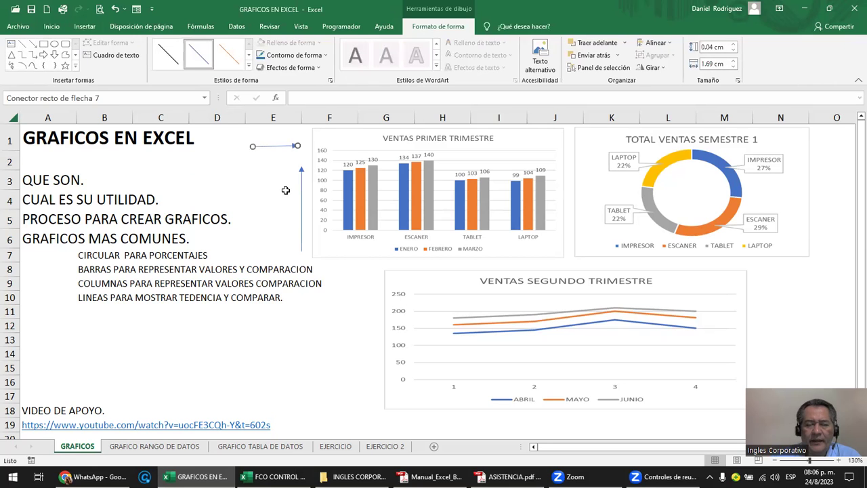
pyautogui.click(446, 307)
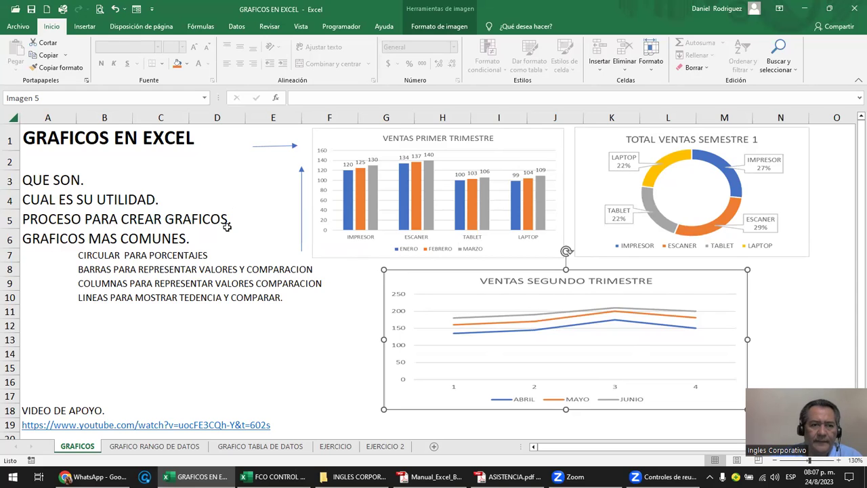
pyautogui.click(51, 220)
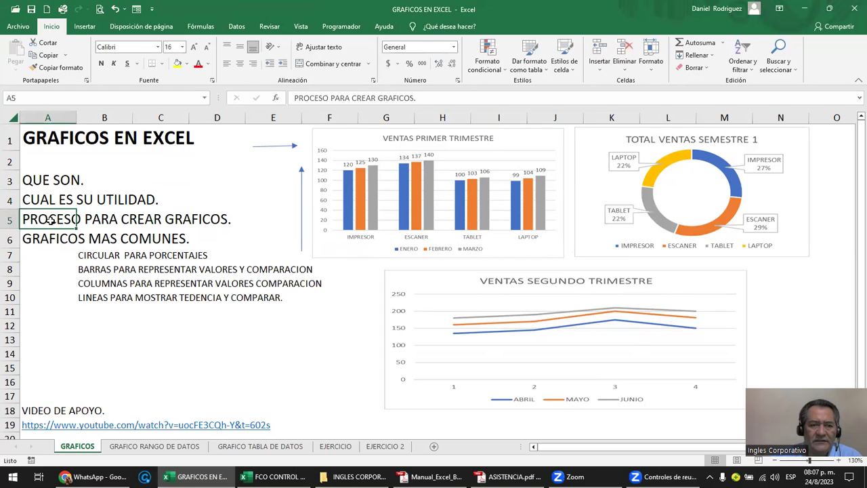
pyautogui.moveTo(41, 219); pyautogui.dragTo(217, 211)
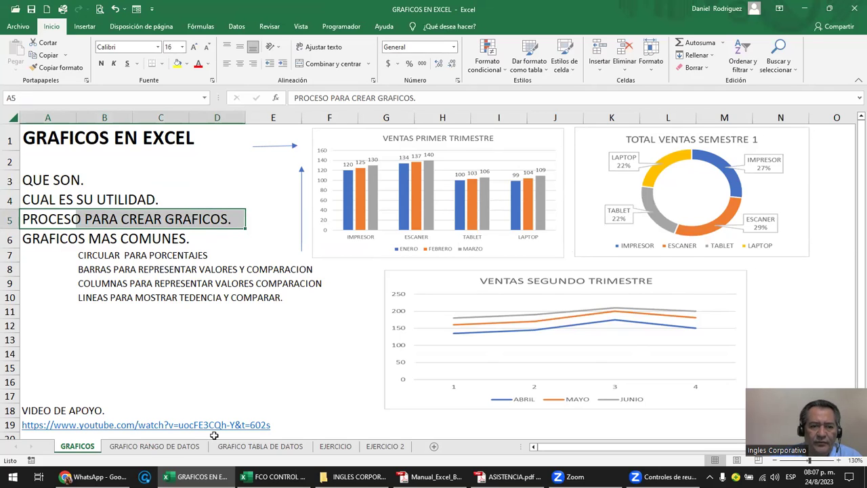
# Open the GRAFICO RANGO DE DATOS sheet and select ranges A3:A7, B3:D7, then A3:D7.
pyautogui.click(153, 451)
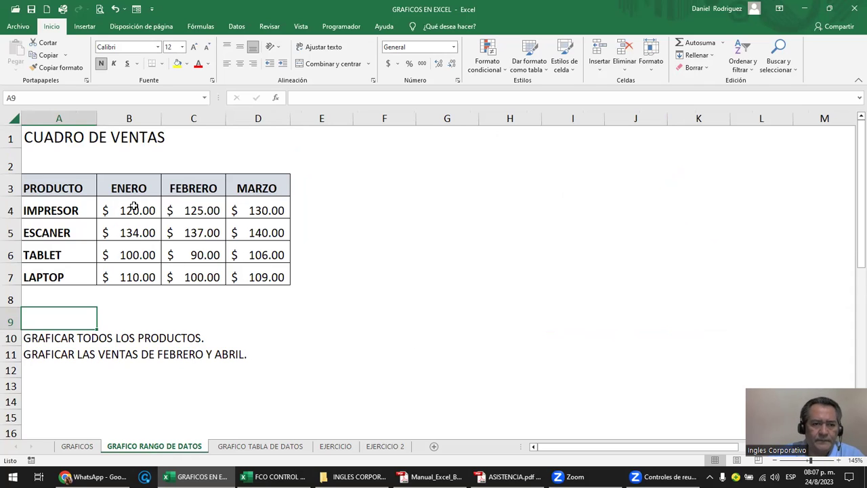
pyautogui.click(58, 151)
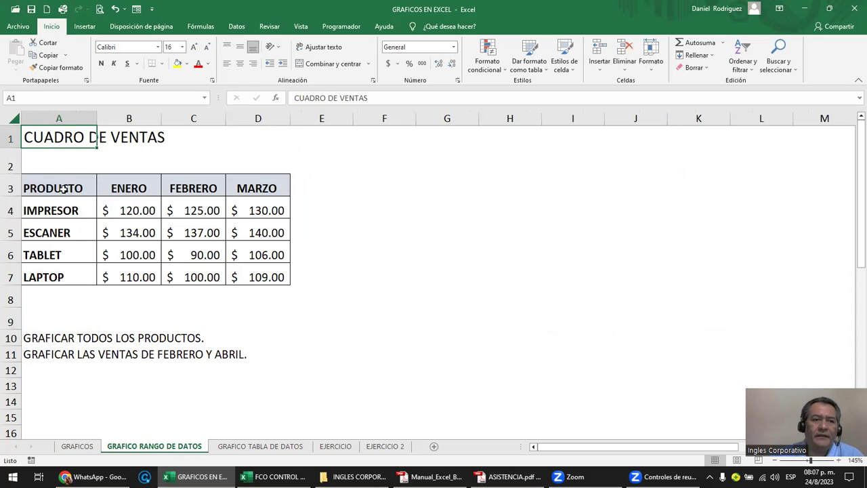
pyautogui.moveTo(64, 189); pyautogui.dragTo(72, 267)
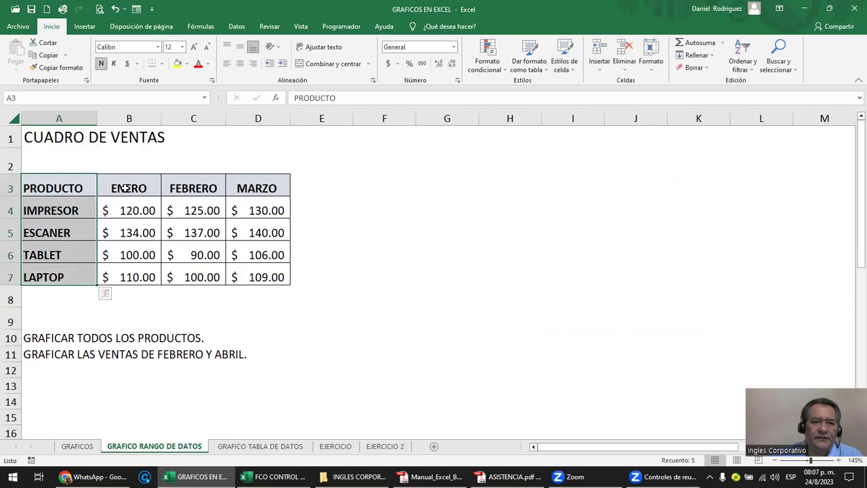
pyautogui.moveTo(123, 191); pyautogui.dragTo(254, 282)
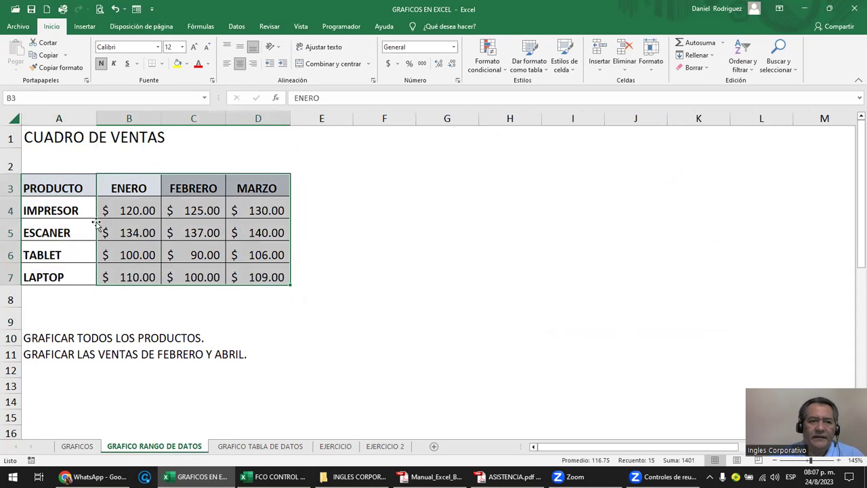
pyautogui.click(127, 189)
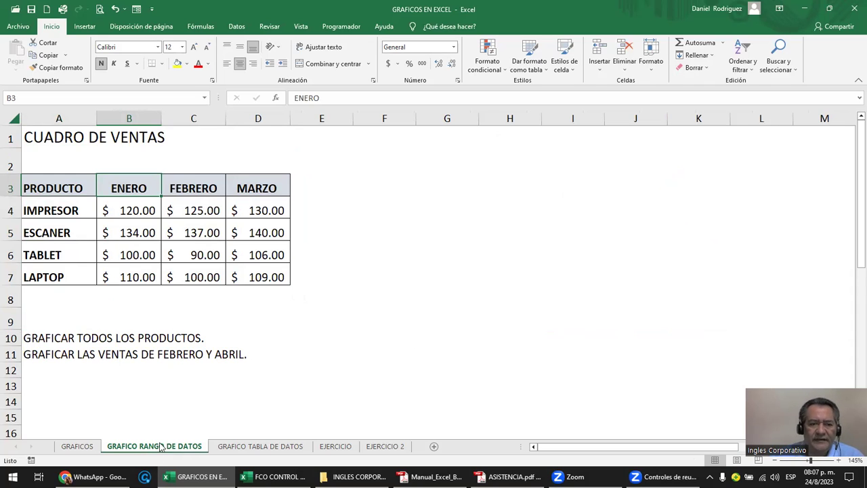
pyautogui.moveTo(46, 189); pyautogui.dragTo(257, 276)
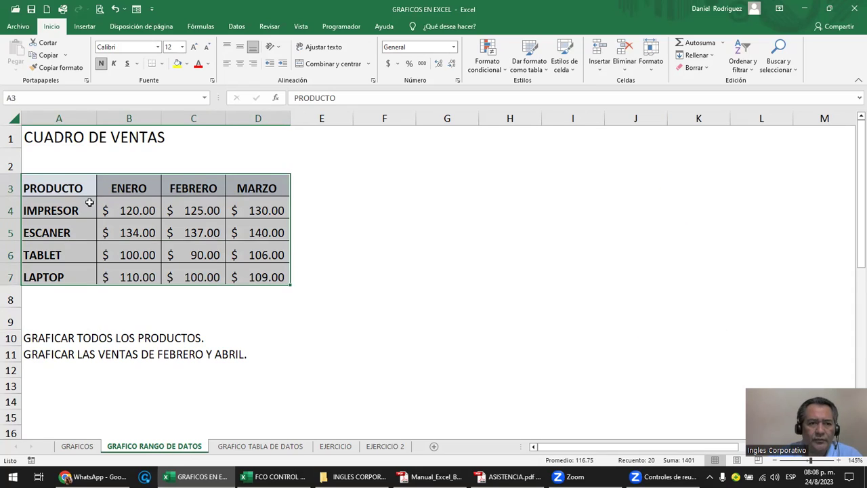
pyautogui.click(73, 191)
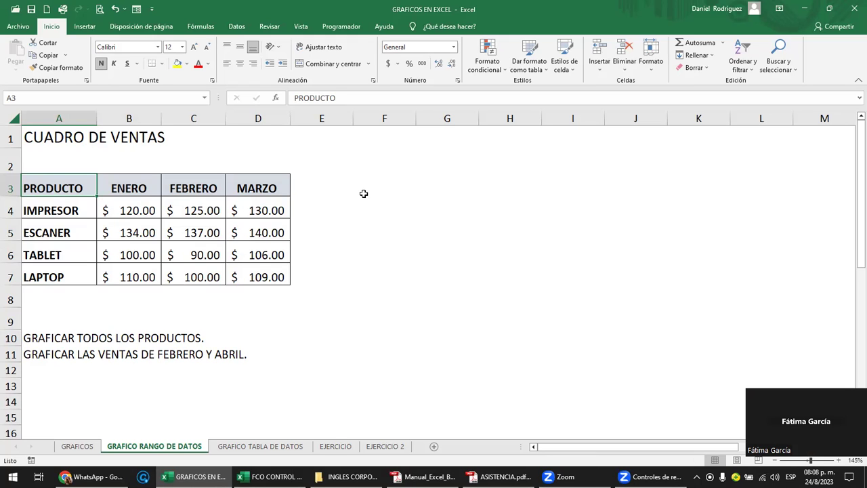
# Select cells D3, C3 and A7 around the table, then show the empty Name Box list.
pyautogui.click(342, 190)
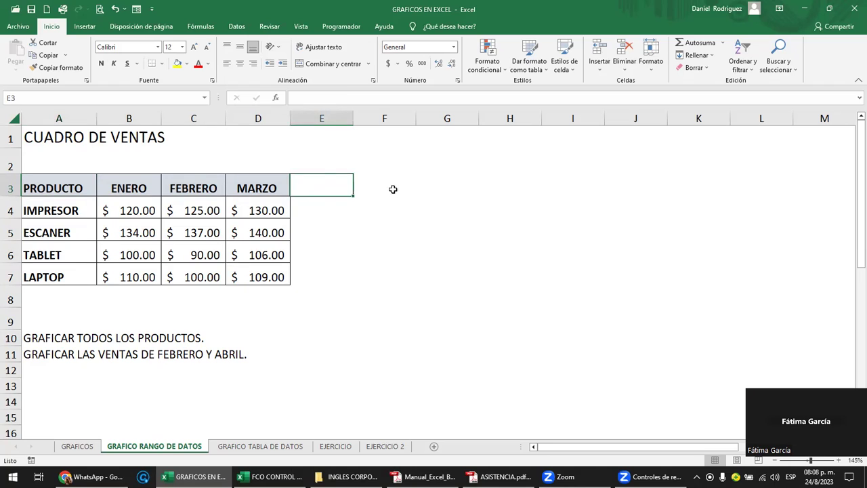
pyautogui.click(403, 189)
pyautogui.click(261, 184)
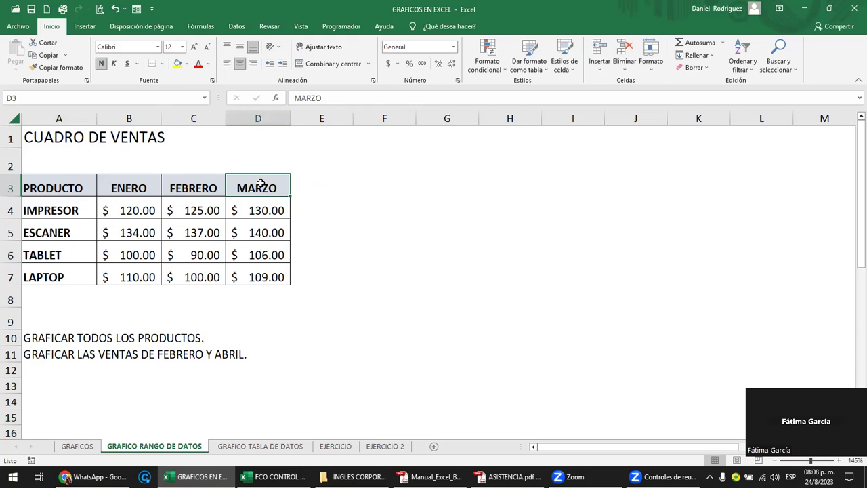
pyautogui.click(331, 189)
pyautogui.click(394, 192)
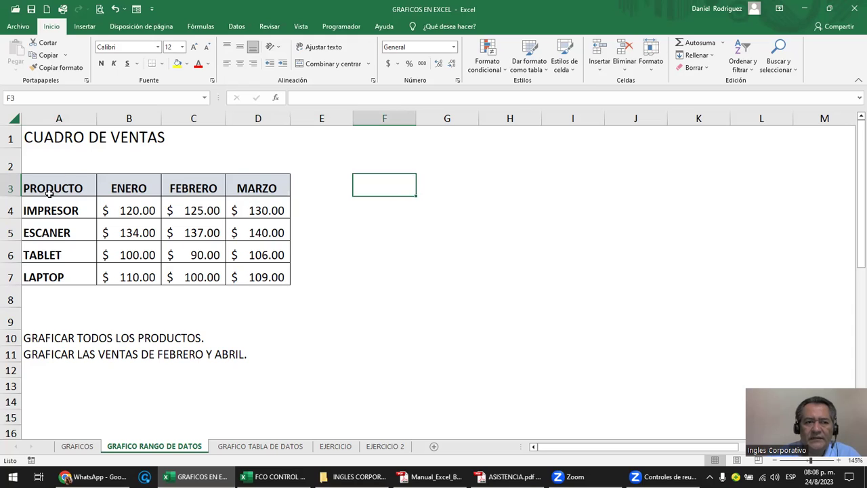
pyautogui.click(261, 190)
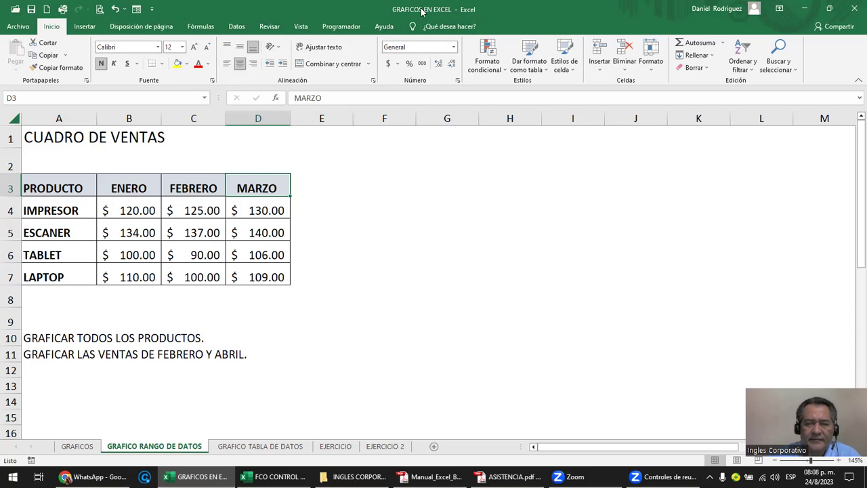
pyautogui.click(198, 190)
pyautogui.click(253, 273)
pyautogui.click(77, 277)
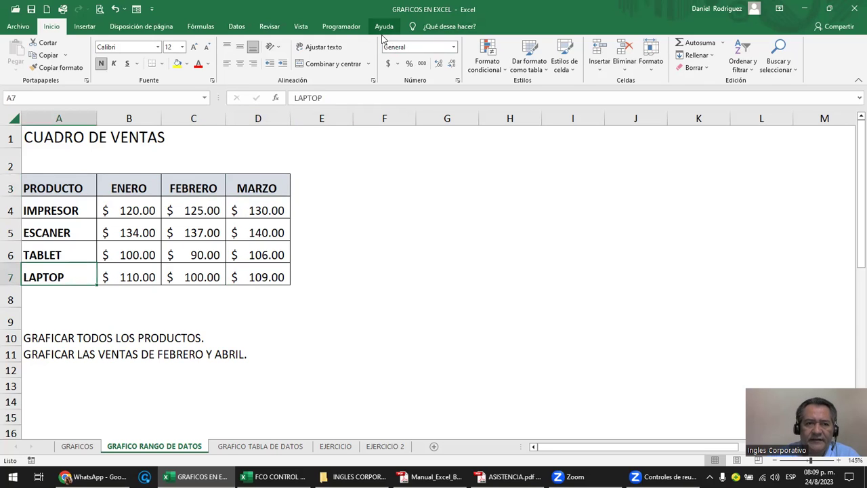
pyautogui.click(205, 99)
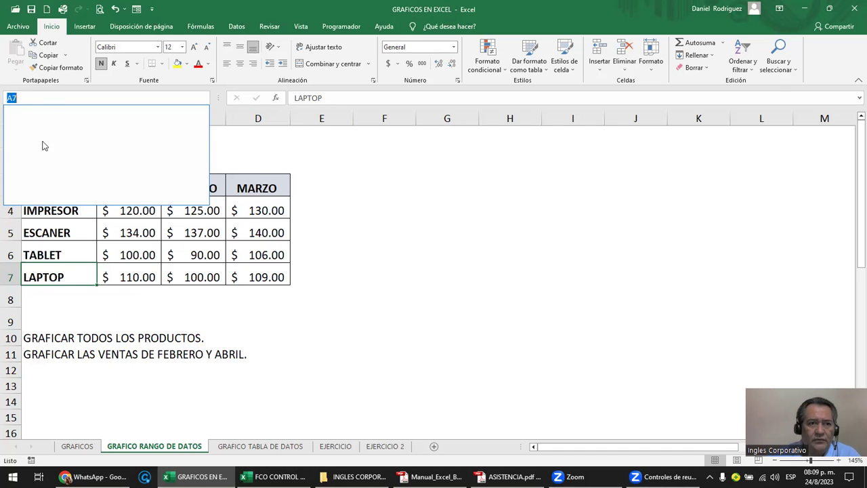
pyautogui.click(357, 167)
pyautogui.click(202, 29)
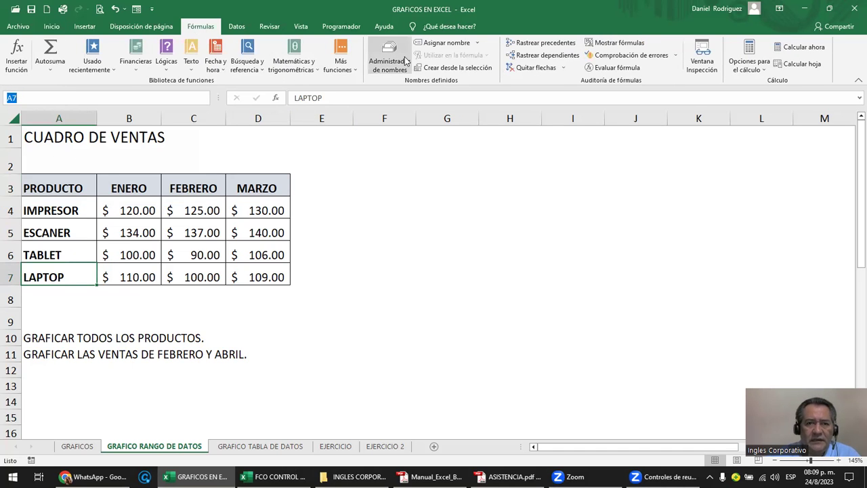
pyautogui.click(390, 59)
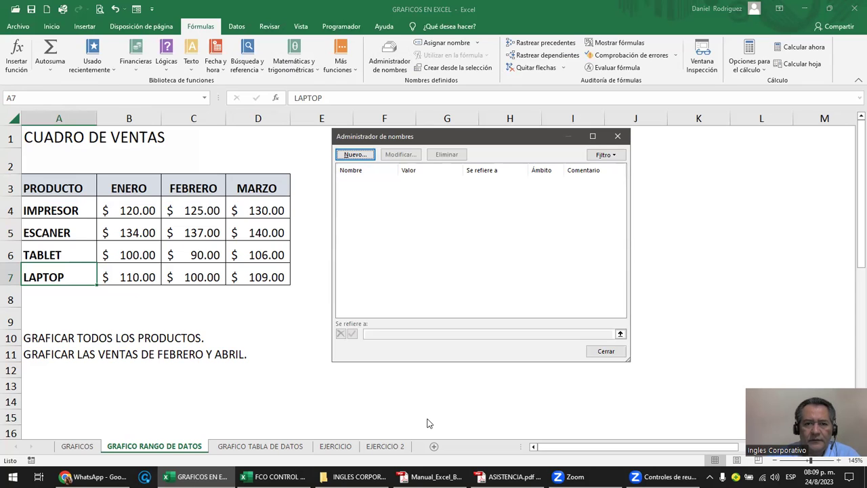
pyautogui.press('Return')
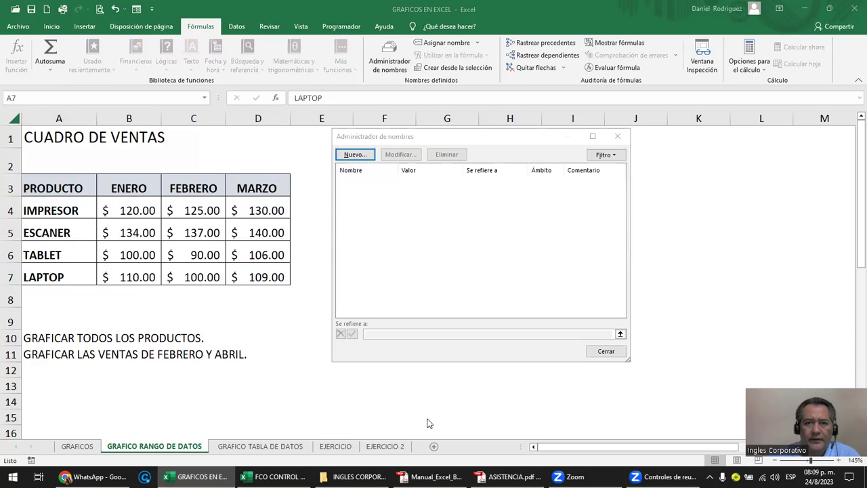
pyautogui.click(602, 354)
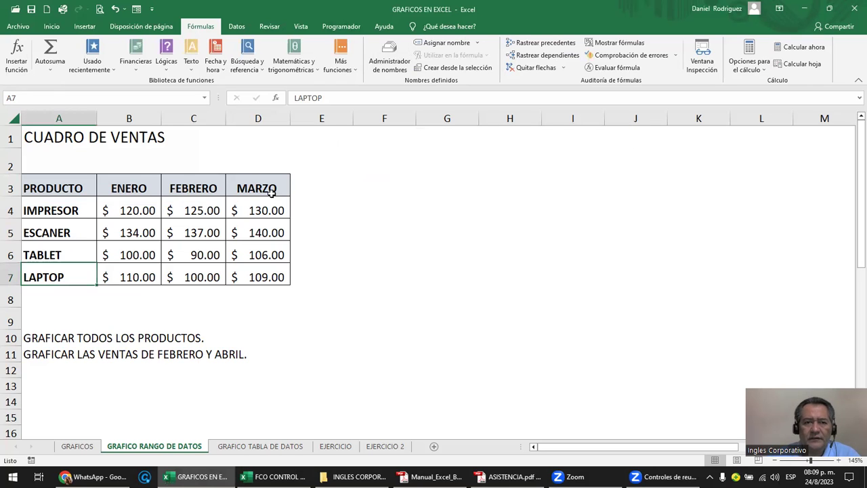
pyautogui.click(271, 193)
pyautogui.click(404, 192)
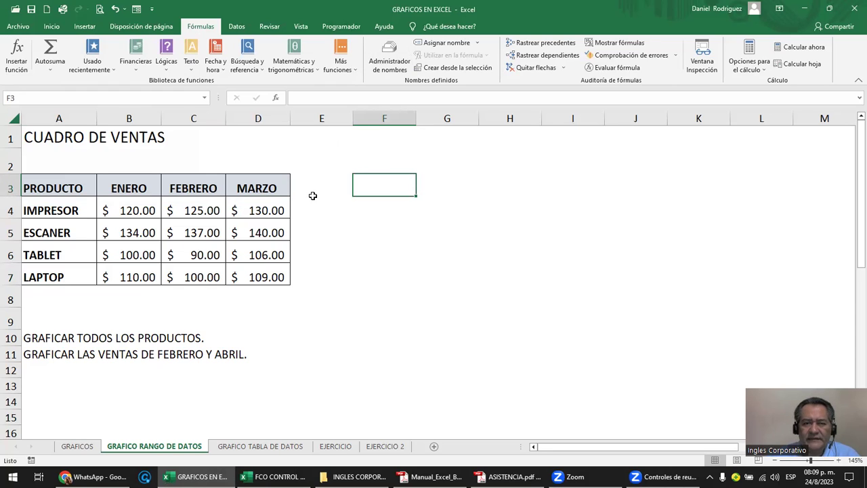
pyautogui.click(248, 187)
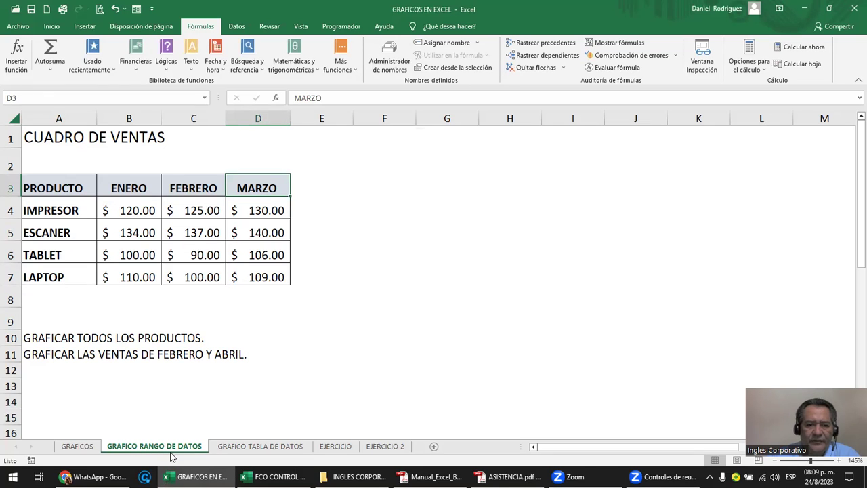
# Select the sales table range A3:D7 and clear the selection, twice.
pyautogui.moveTo(61, 190)
pyautogui.mouseDown()
pyautogui.moveTo(206, 224)
pyautogui.moveTo(239, 265)
pyautogui.mouseUp()
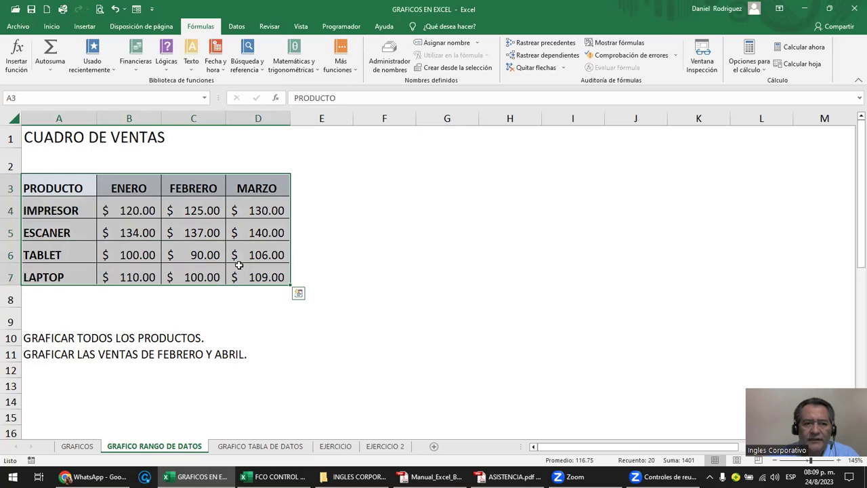
pyautogui.click(61, 298)
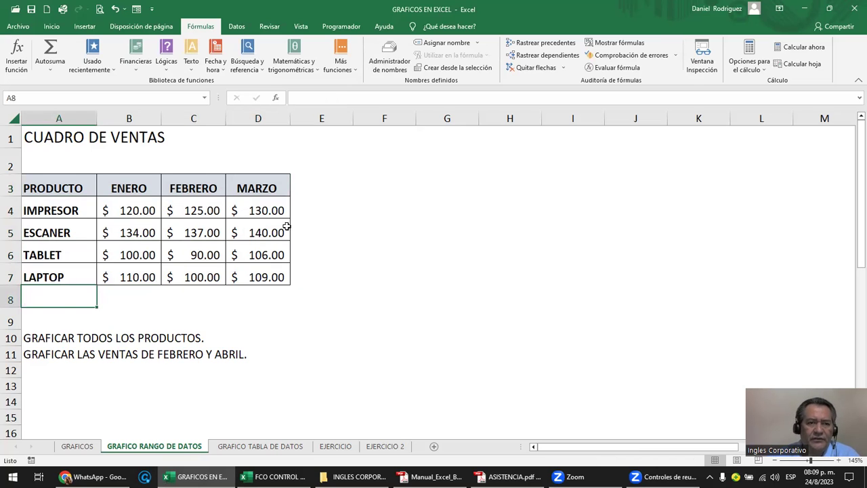
pyautogui.moveTo(63, 188); pyautogui.dragTo(254, 276)
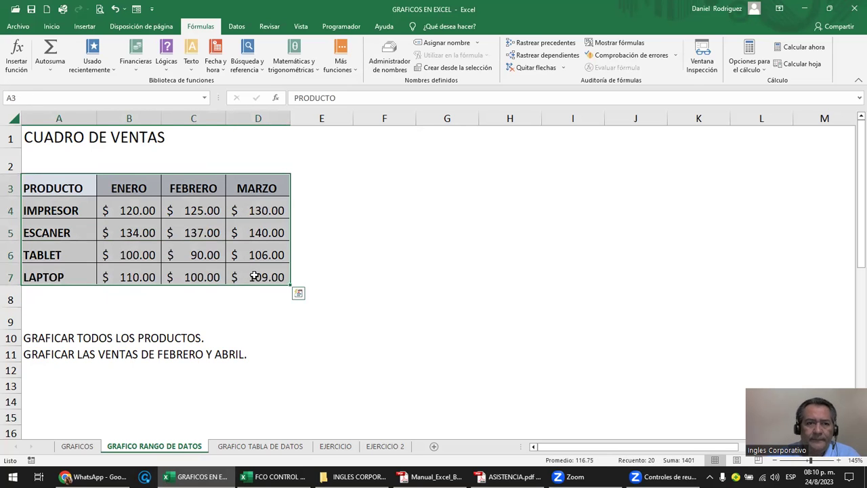
pyautogui.click(93, 212)
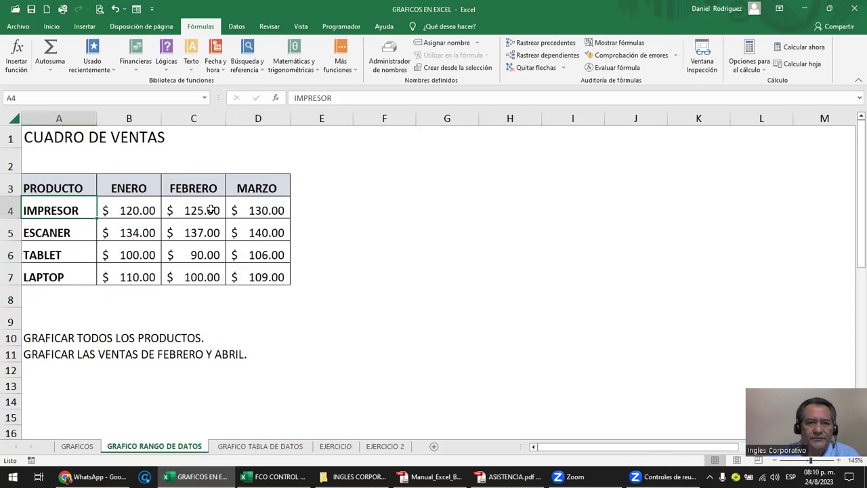
# Select header and MARZO cells in the table, then bring up the Insertar tab.
pyautogui.click(86, 192)
pyautogui.click(149, 194)
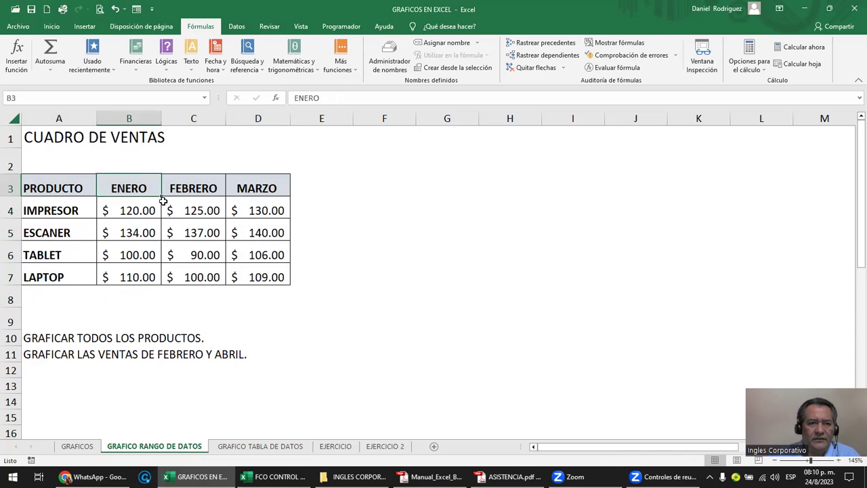
pyautogui.click(197, 207)
pyautogui.click(250, 209)
pyautogui.click(277, 254)
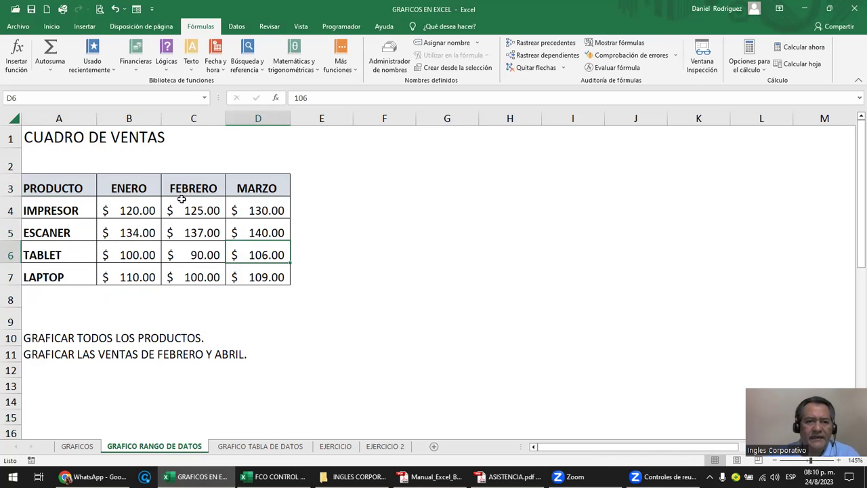
pyautogui.click(264, 217)
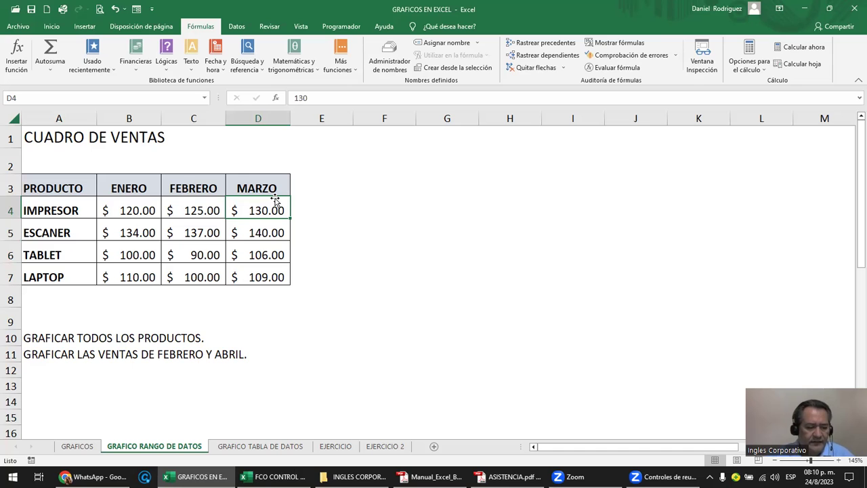
pyautogui.click(84, 27)
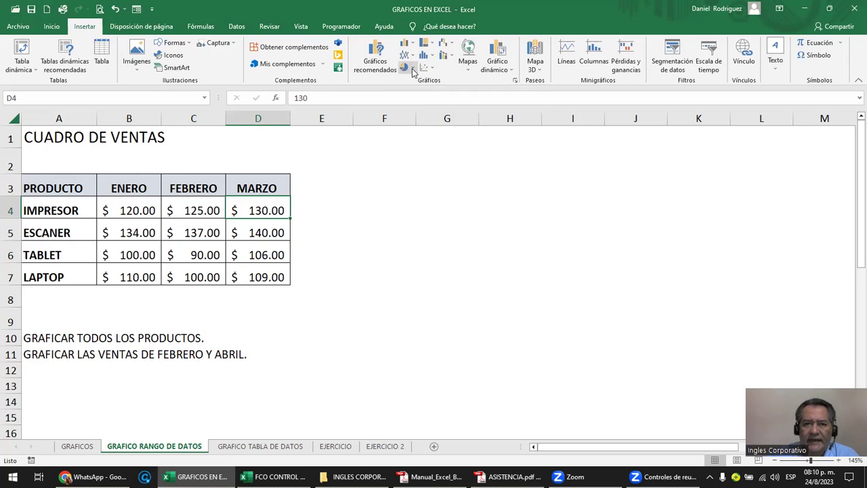
pyautogui.click(412, 69)
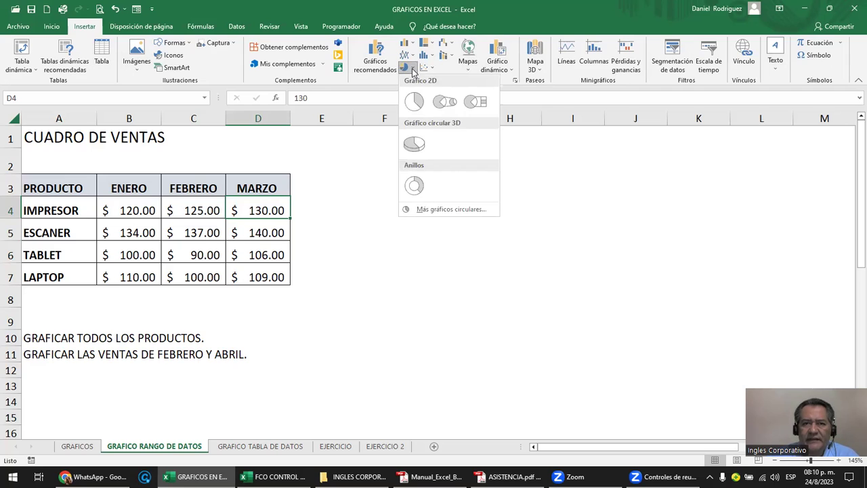
pyautogui.click(412, 57)
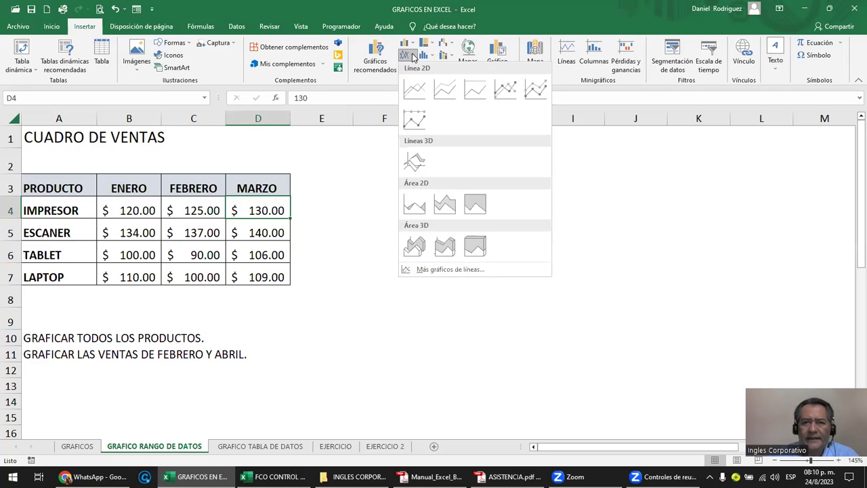
pyautogui.click(414, 44)
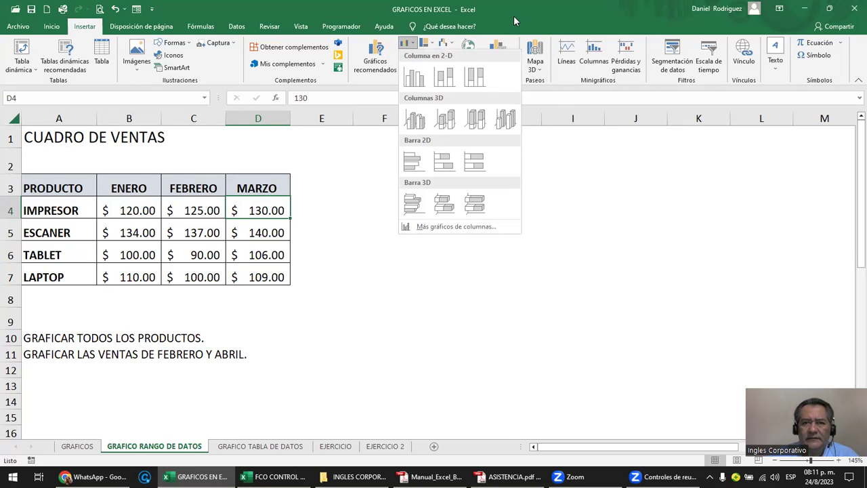
pyautogui.click(383, 163)
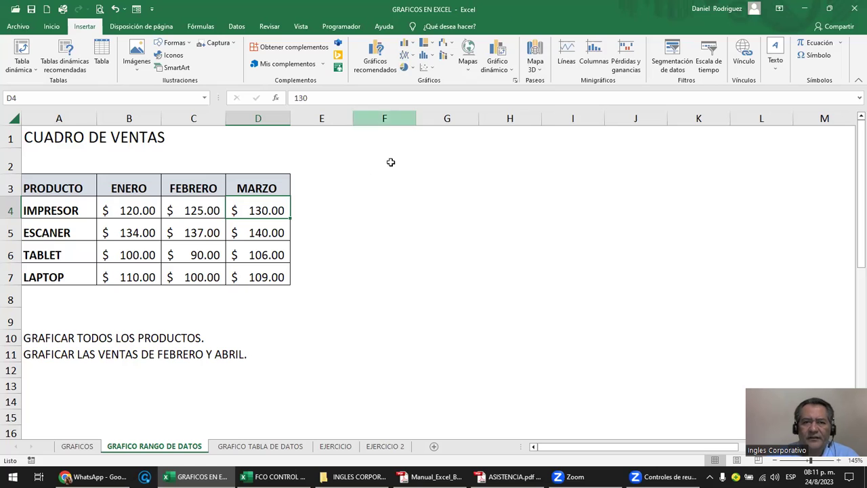
# Insert a Columnas agrupadas chart from Gráficos recomendados for the Enero–Marzo product sales.
pyautogui.click(382, 64)
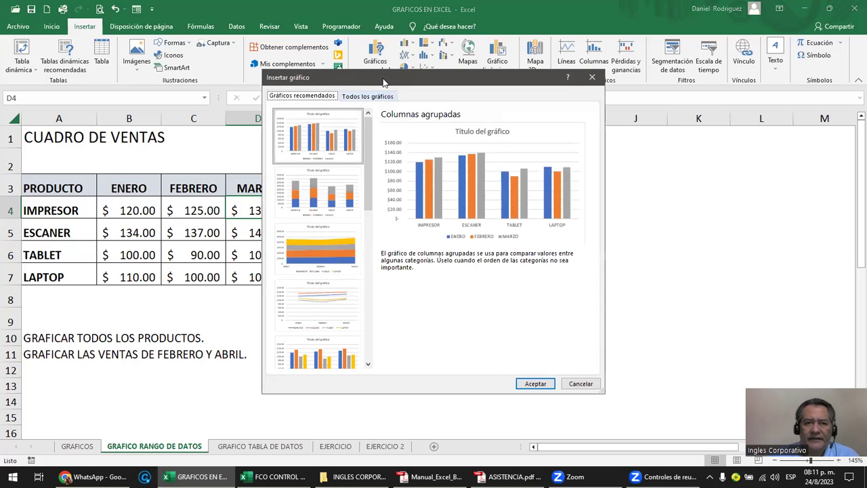
pyautogui.moveTo(382, 83); pyautogui.dragTo(536, 100)
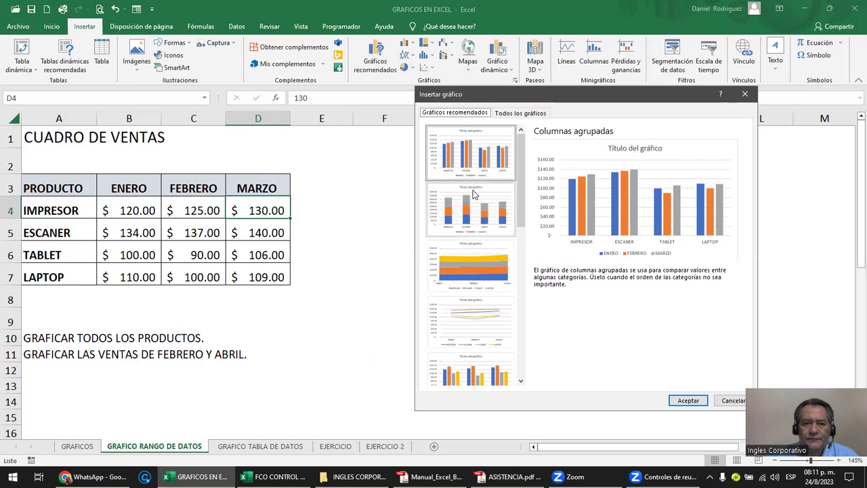
pyautogui.click(471, 156)
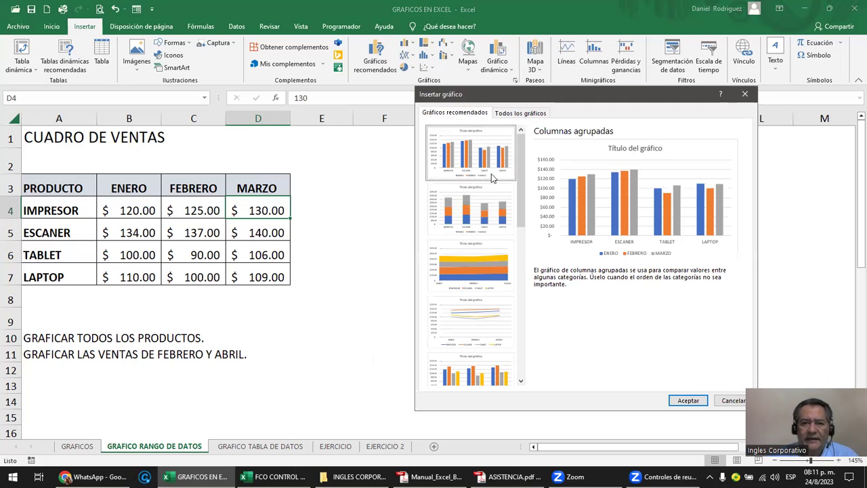
pyautogui.moveTo(524, 185)
pyautogui.mouseDown()
pyautogui.moveTo(517, 350)
pyautogui.moveTo(546, 160)
pyautogui.mouseUp()
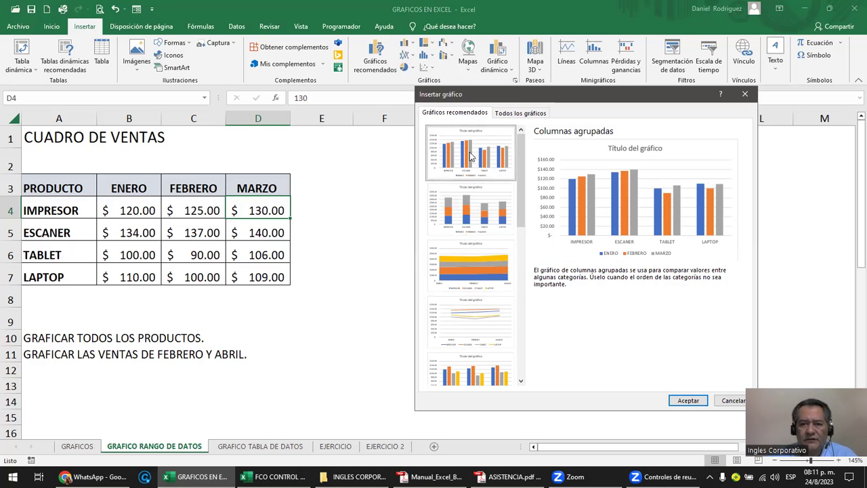
pyautogui.click(688, 401)
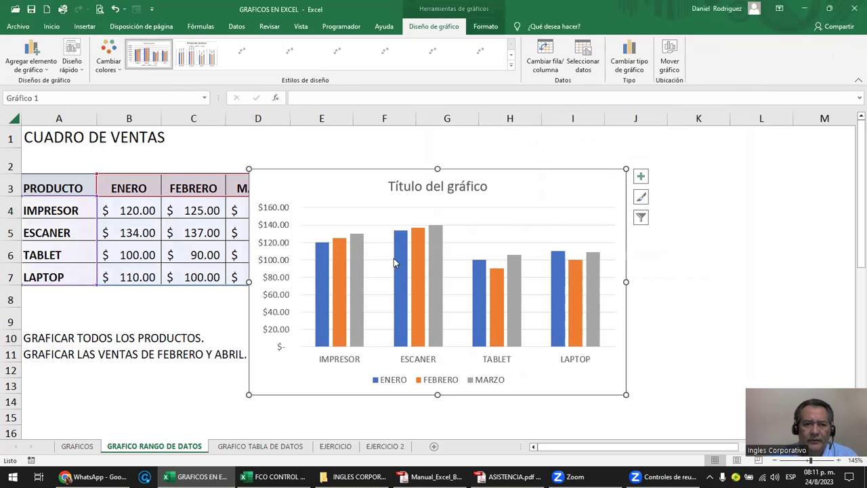
# Move the new chart right of the table over columns F–L, then select the ENERO values B4:B7.
pyautogui.moveTo(354, 179); pyautogui.dragTo(486, 172)
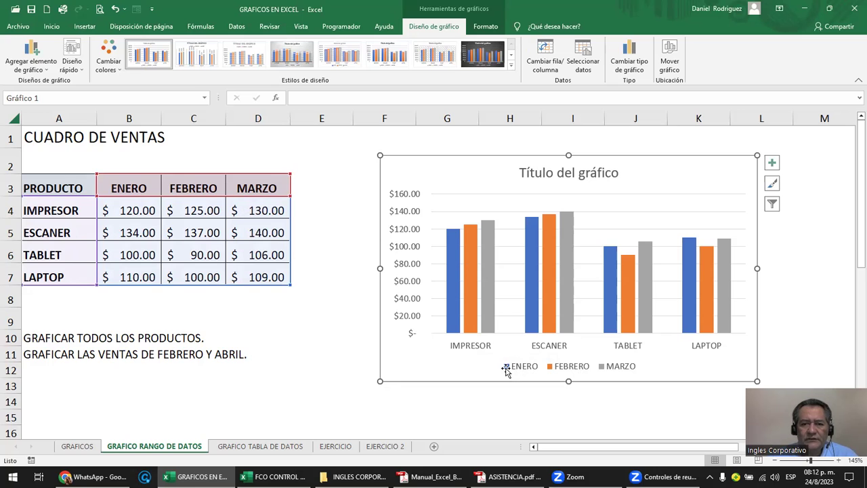
pyautogui.moveTo(454, 331)
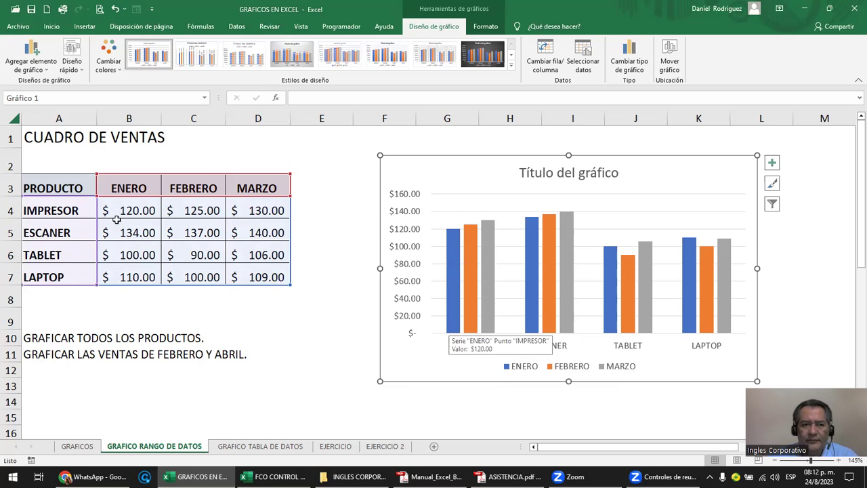
pyautogui.moveTo(123, 212); pyautogui.dragTo(129, 275)
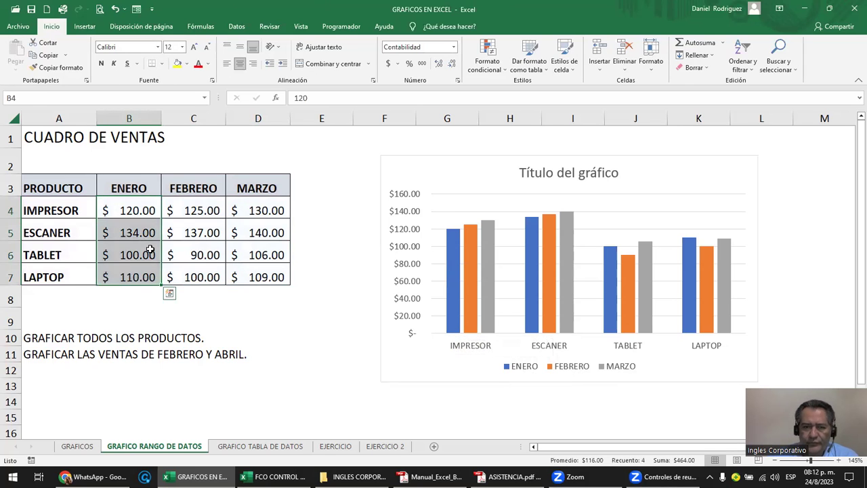
# Delete and restore the ENERO values, then delete the column chart from the sheet.
pyautogui.press('Delete')
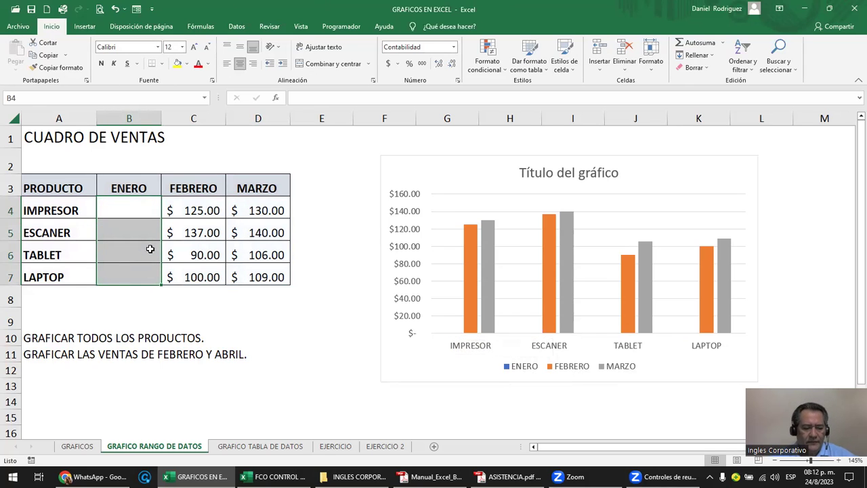
pyautogui.hotkey('ctrl', 'z')
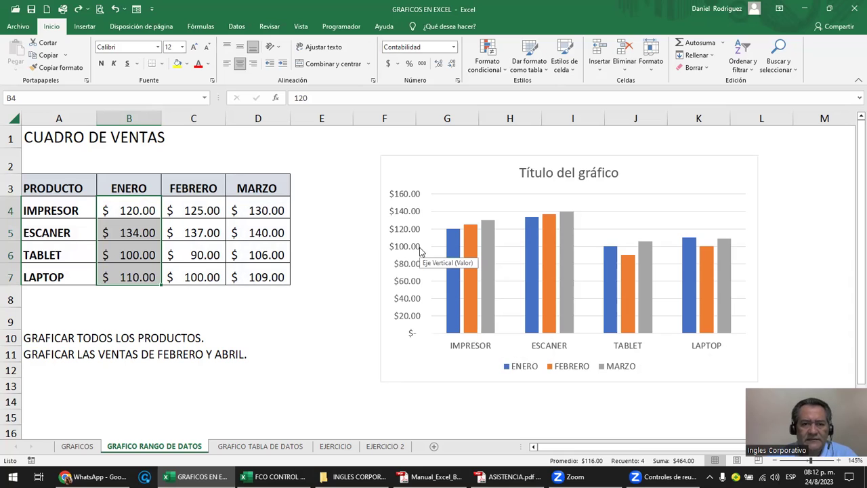
pyautogui.click(401, 167)
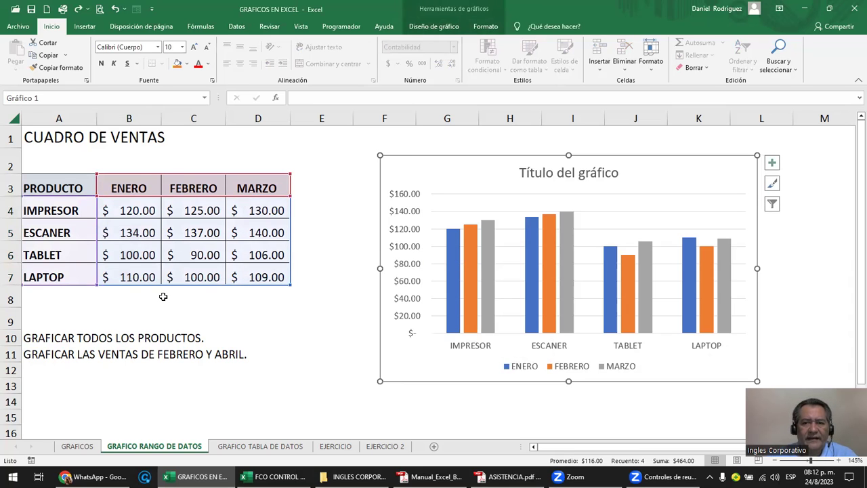
pyautogui.press('Delete')
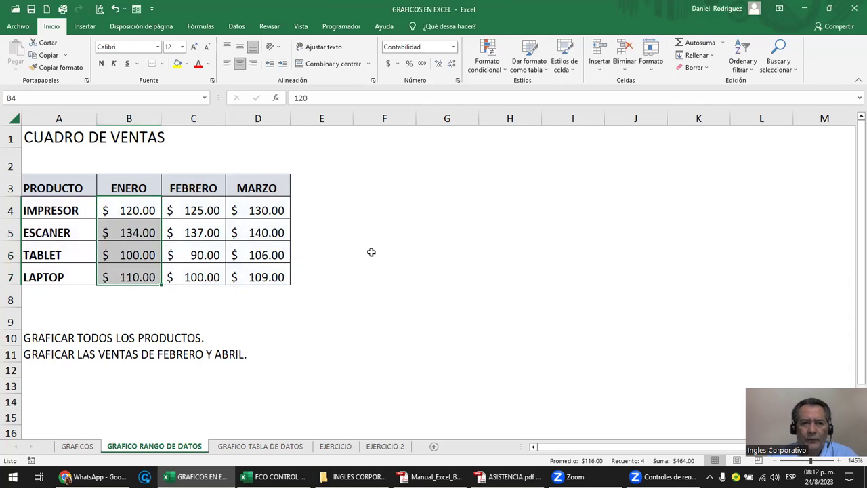
# From MARZO header D3, open Recommended Charts and switch to the All Charts list.
pyautogui.click(359, 251)
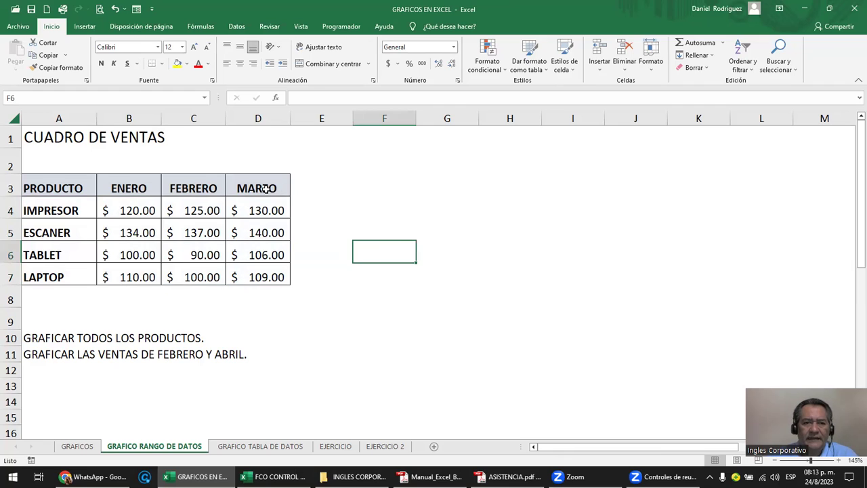
pyautogui.click(266, 189)
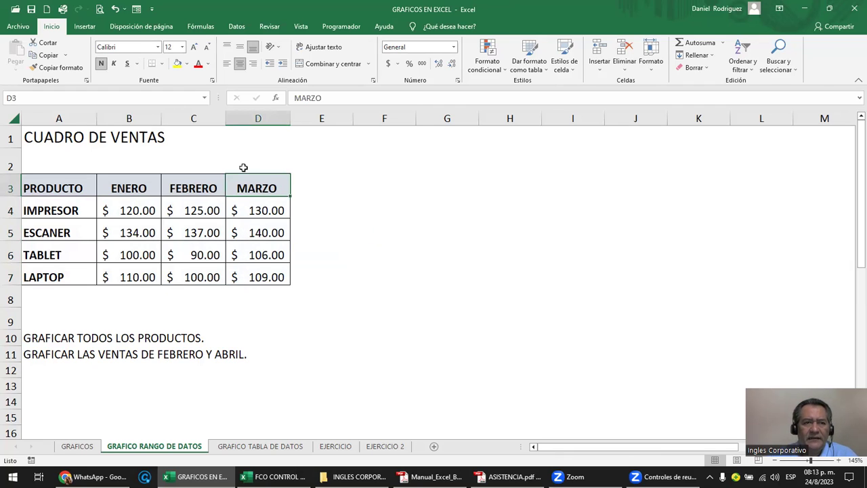
pyautogui.click(88, 28)
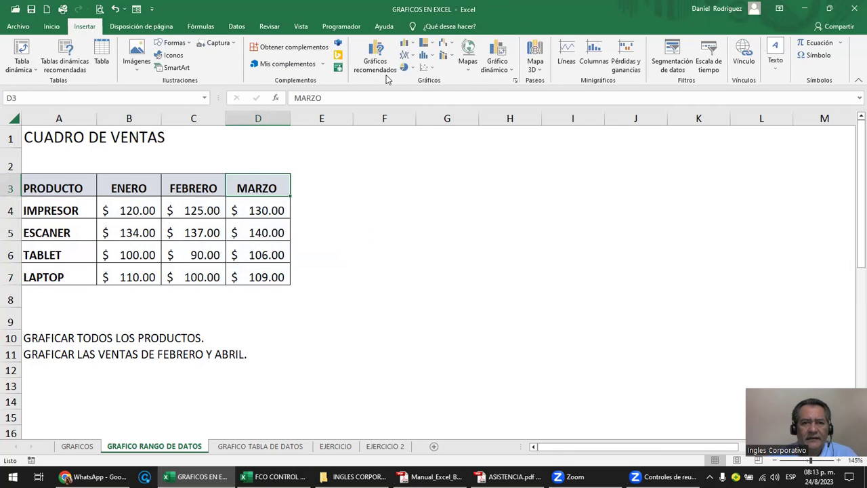
pyautogui.click(382, 69)
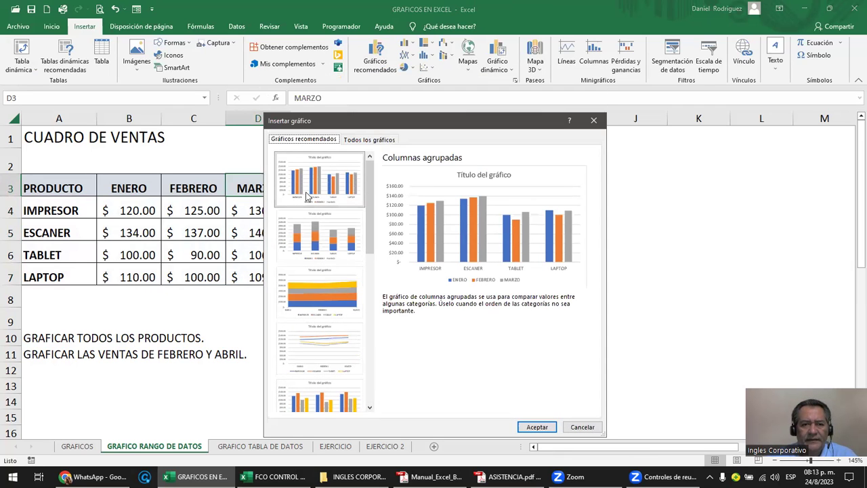
pyautogui.click(371, 141)
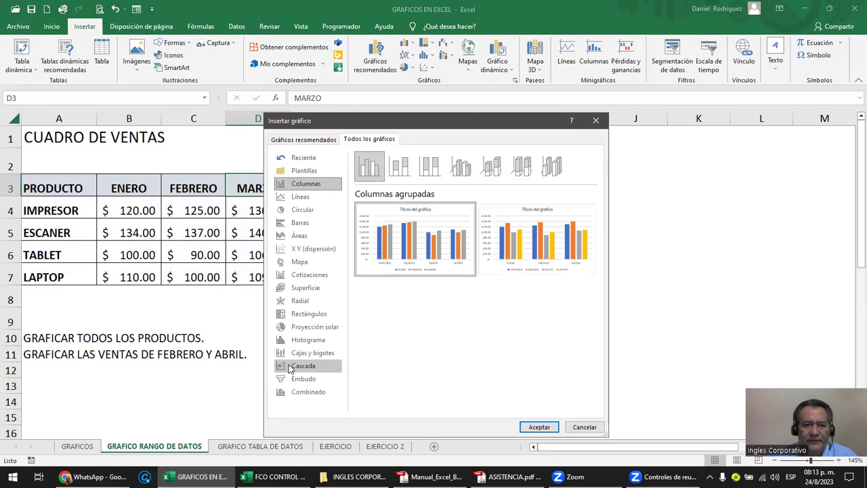
# Preview Line and 3D column subtypes, then settle on flat Clustered Column.
pyautogui.click(303, 196)
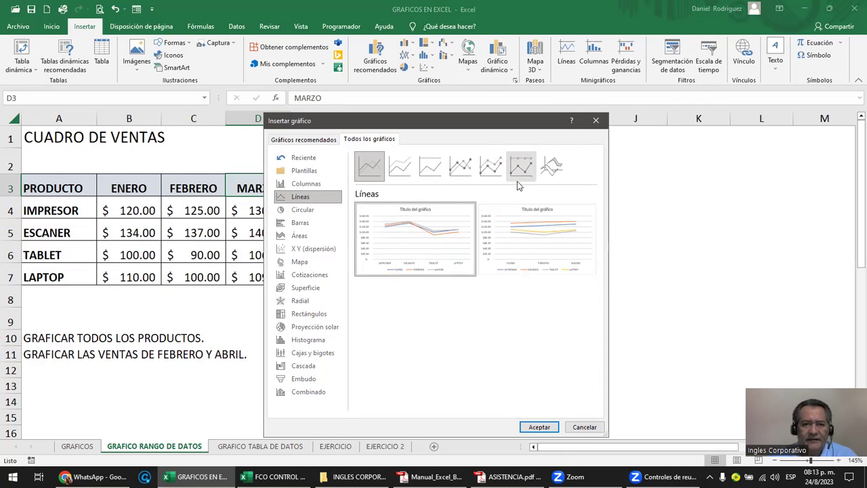
pyautogui.click(302, 187)
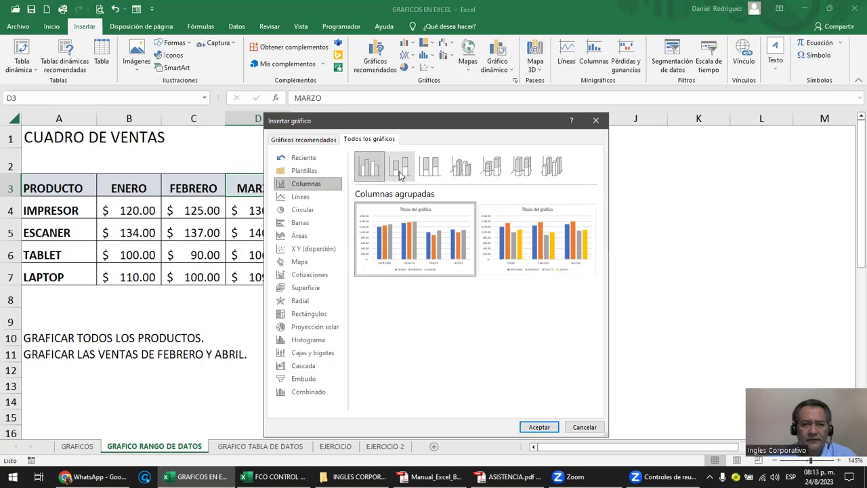
pyautogui.click(460, 166)
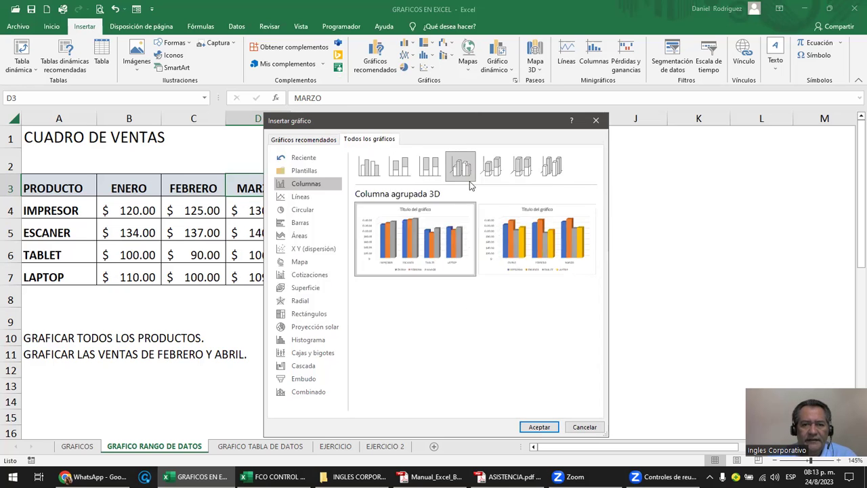
pyautogui.click(491, 166)
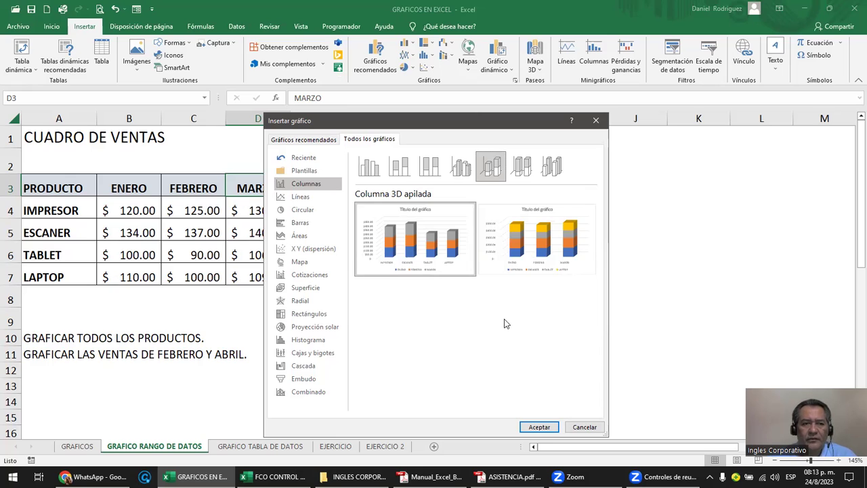
pyautogui.click(366, 173)
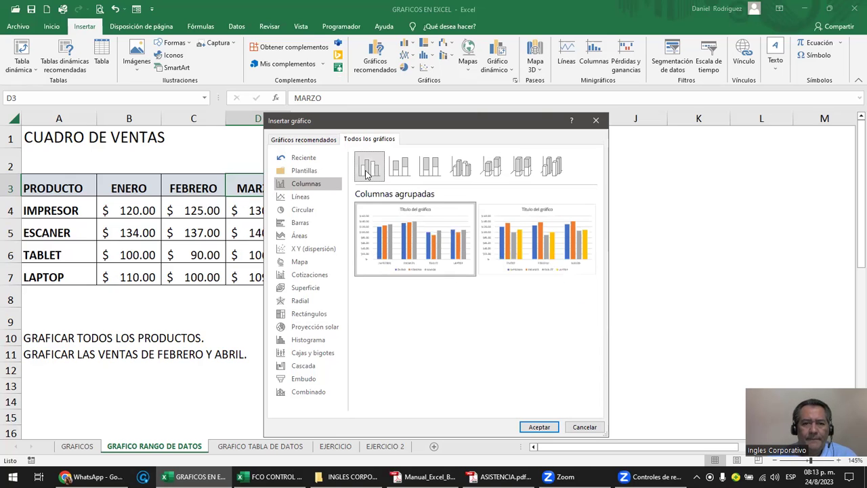
pyautogui.click(455, 170)
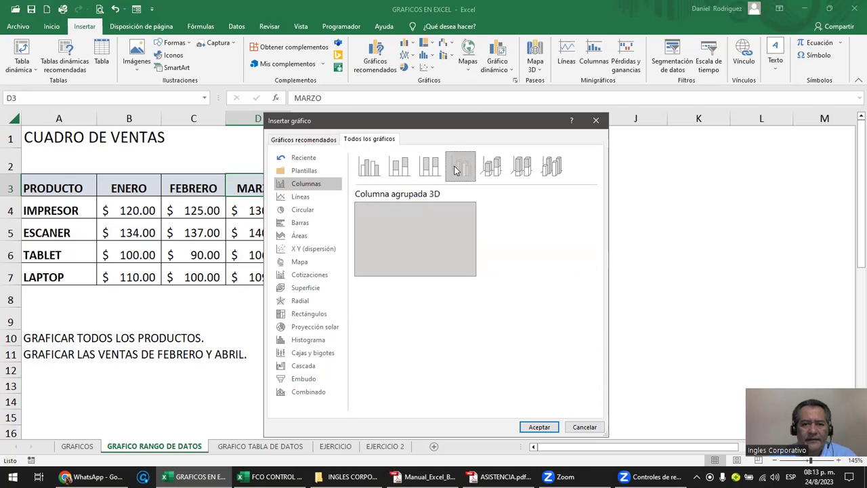
pyautogui.click(490, 170)
pyautogui.click(519, 169)
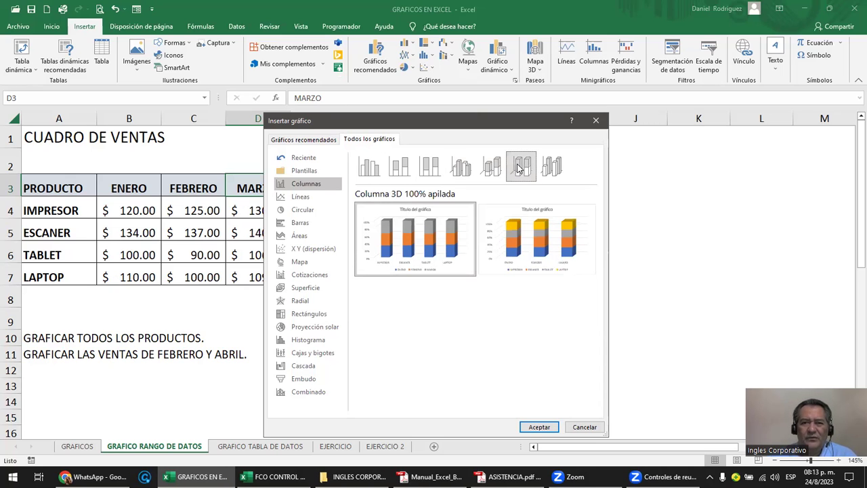
pyautogui.click(365, 170)
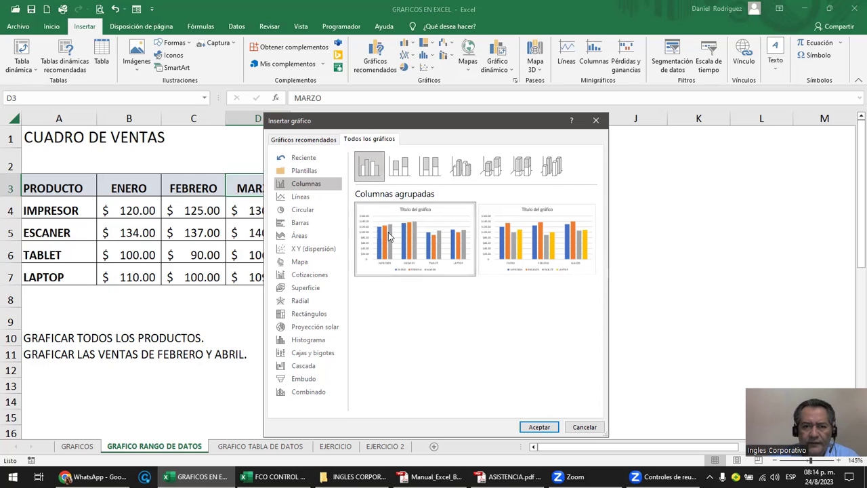
pyautogui.click(310, 197)
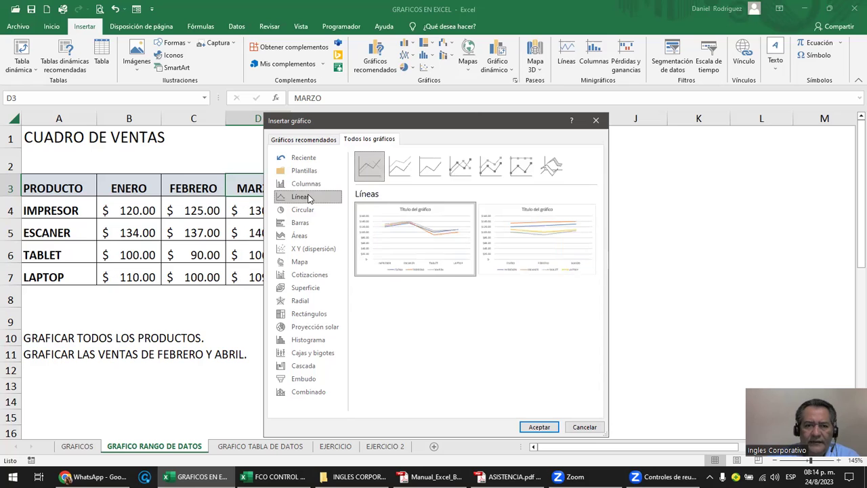
pyautogui.click(430, 166)
pyautogui.click(460, 168)
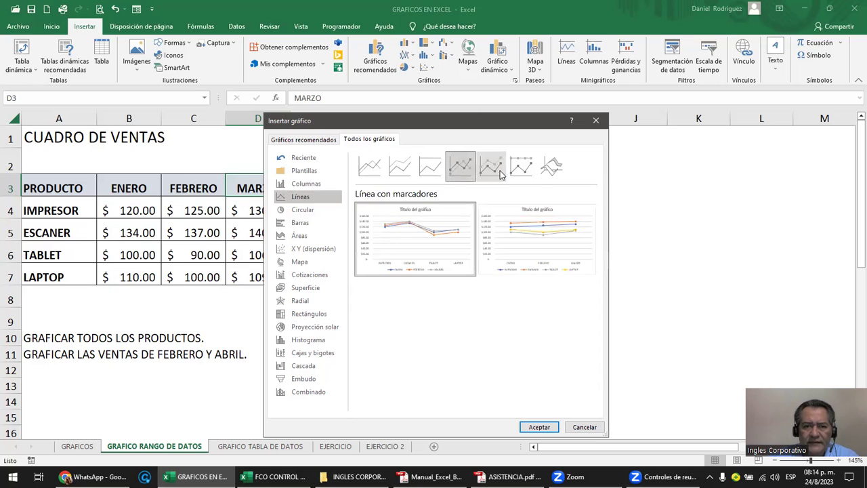
pyautogui.click(491, 167)
pyautogui.click(300, 224)
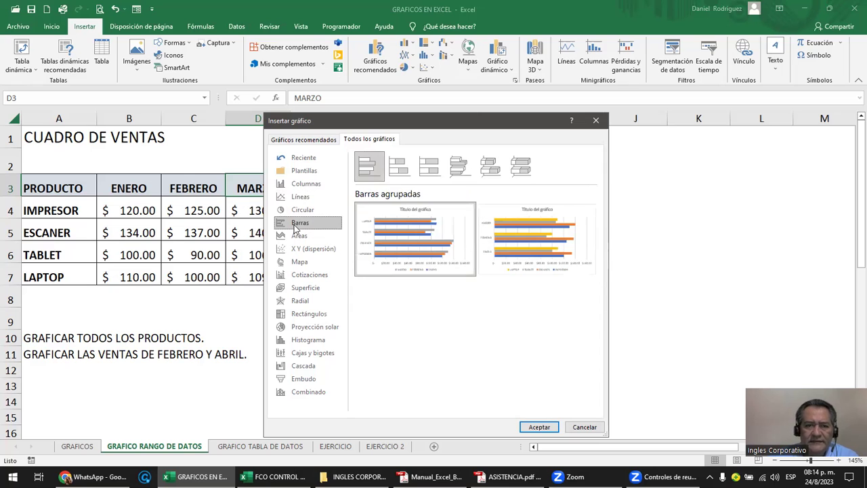
pyautogui.click(306, 184)
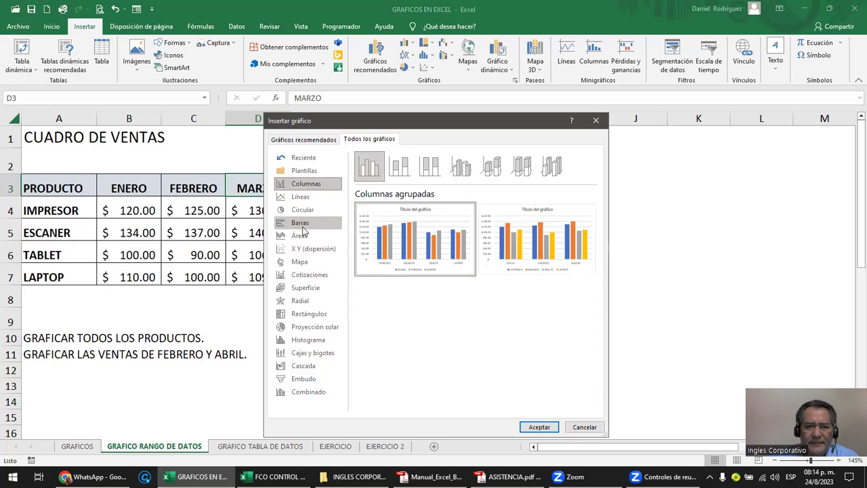
pyautogui.click(307, 224)
pyautogui.moveTo(419, 251)
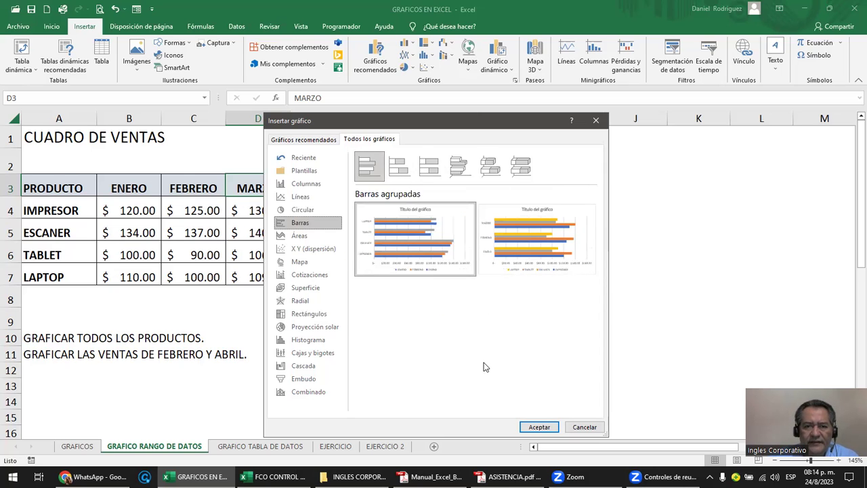
pyautogui.click(399, 168)
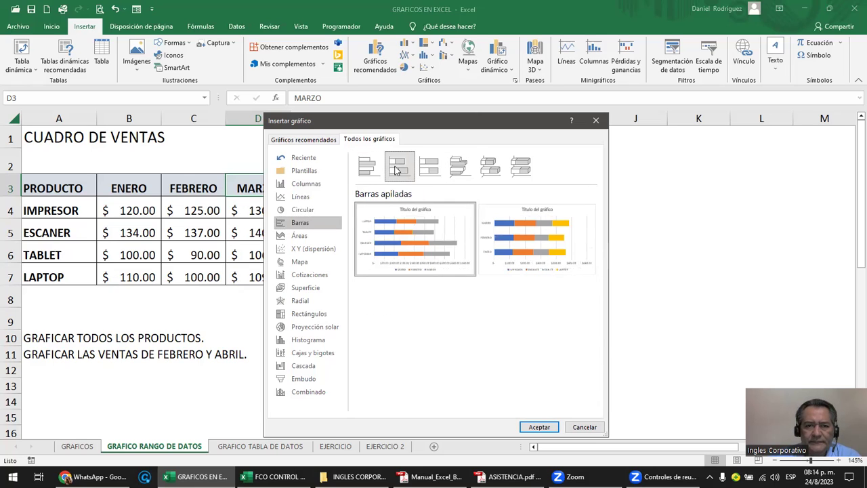
pyautogui.click(307, 183)
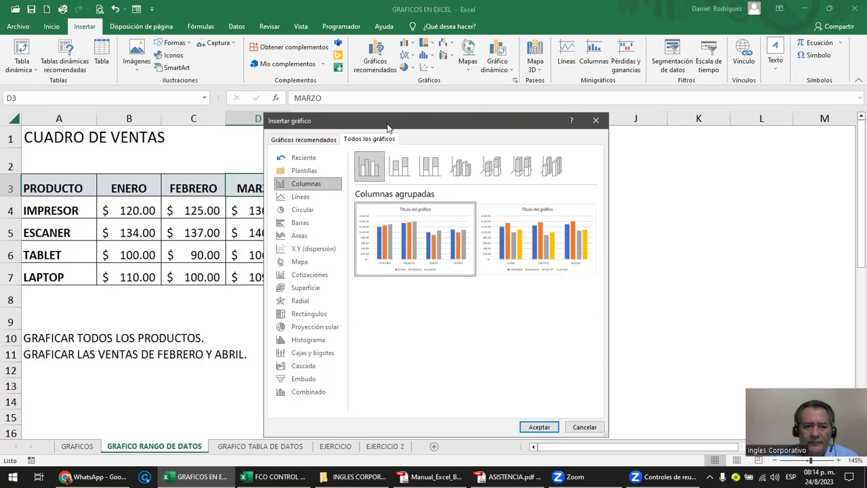
pyautogui.moveTo(388, 127); pyautogui.dragTo(546, 133)
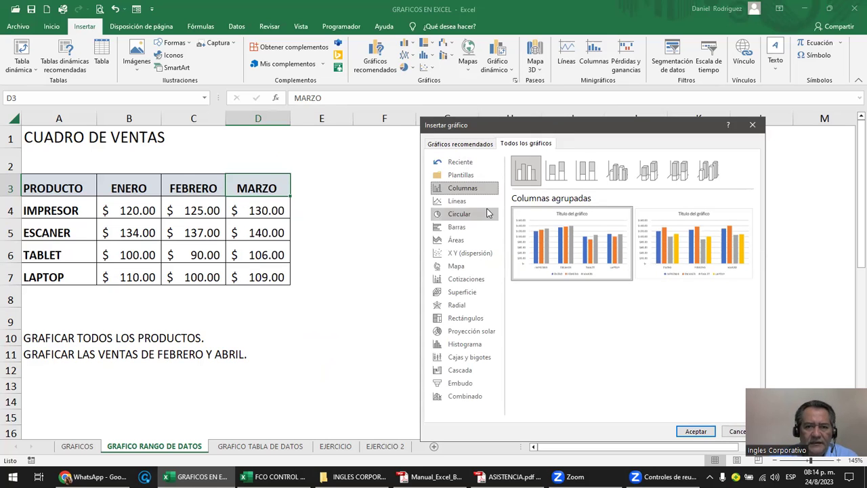
pyautogui.moveTo(531, 128); pyautogui.dragTo(413, 103)
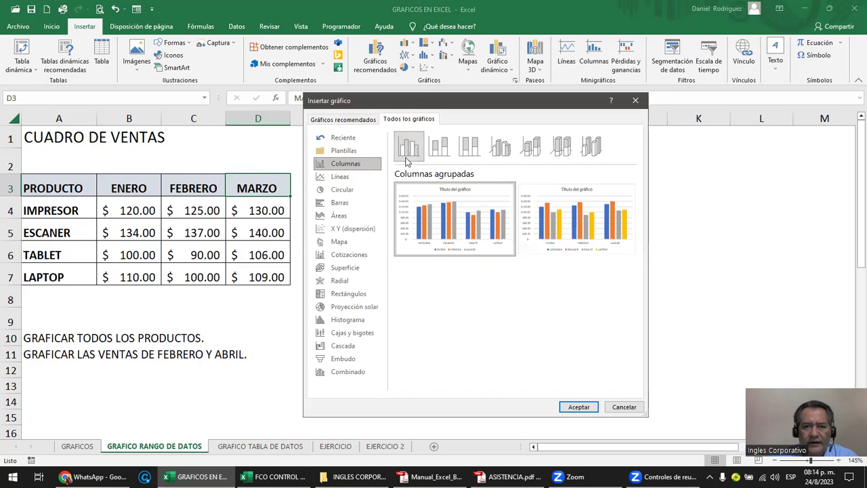
# Insert the clustered column chart beside the table and set B4:D7 to General number format.
pyautogui.click(579, 406)
pyautogui.moveTo(353, 195); pyautogui.dragTo(425, 176)
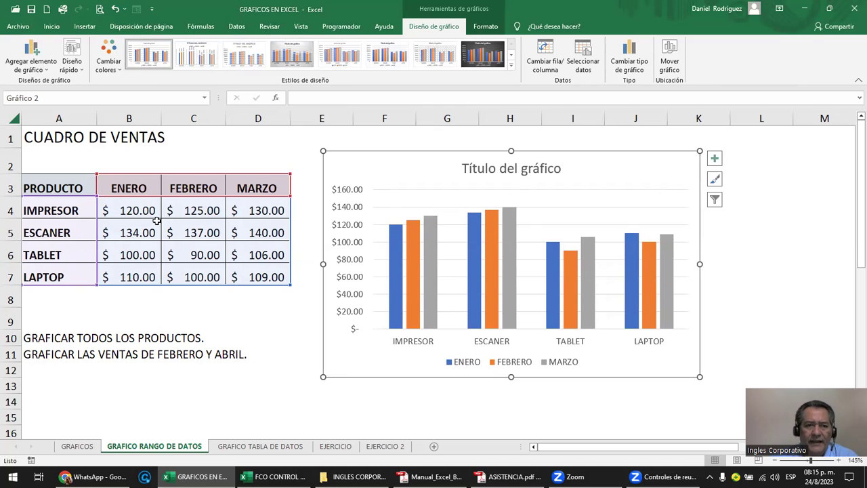
pyautogui.moveTo(129, 211); pyautogui.dragTo(268, 276)
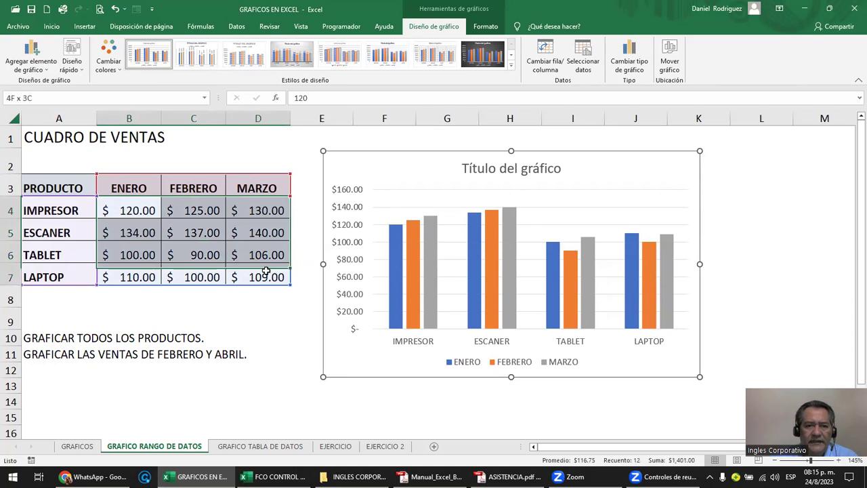
pyautogui.click(454, 46)
pyautogui.click(436, 71)
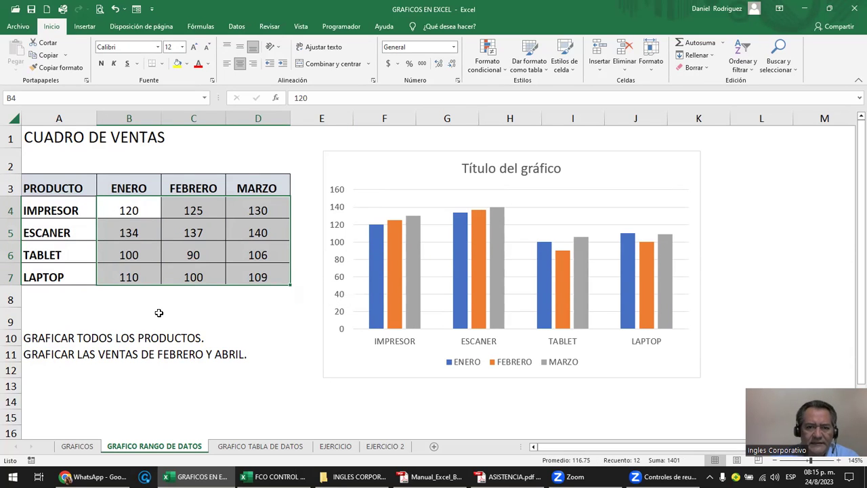
pyautogui.click(181, 310)
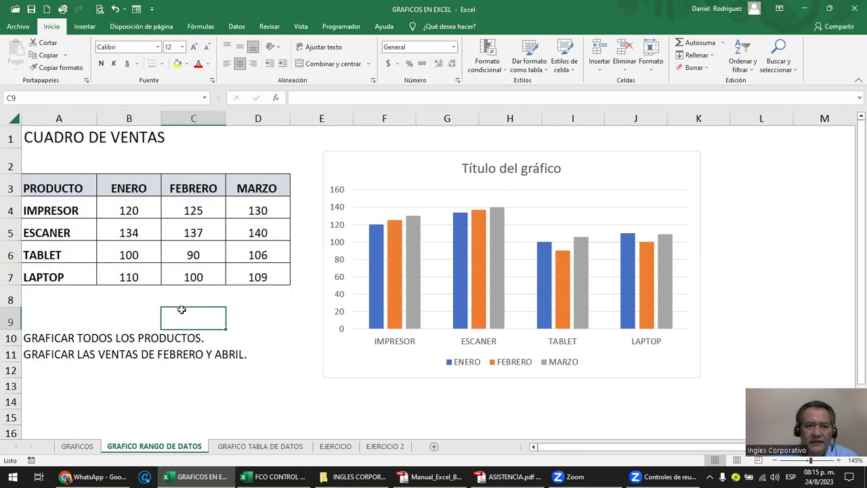
pyautogui.click(133, 211)
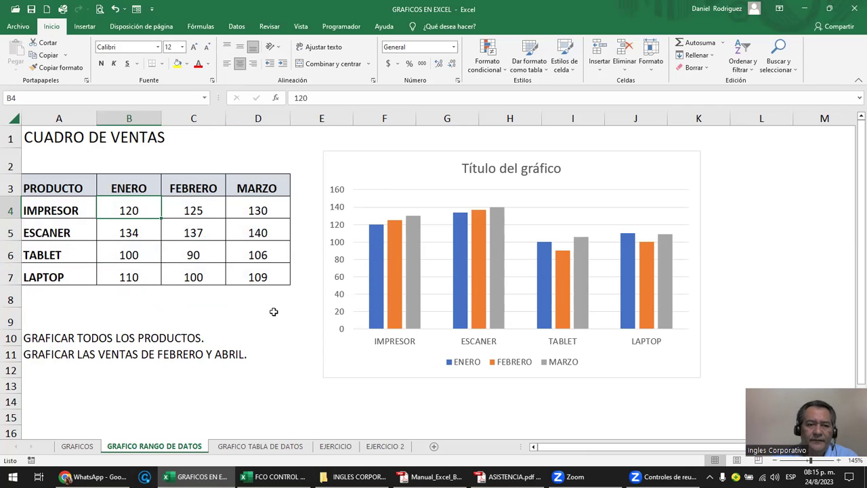
pyautogui.click(375, 174)
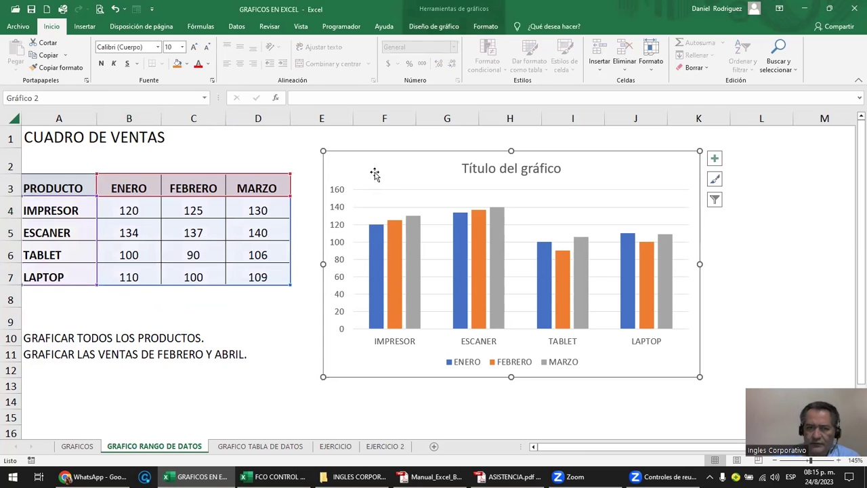
# Delete the chart and insert a new 2D clustered column chart from the table.
pyautogui.press('Delete')
pyautogui.click(375, 168)
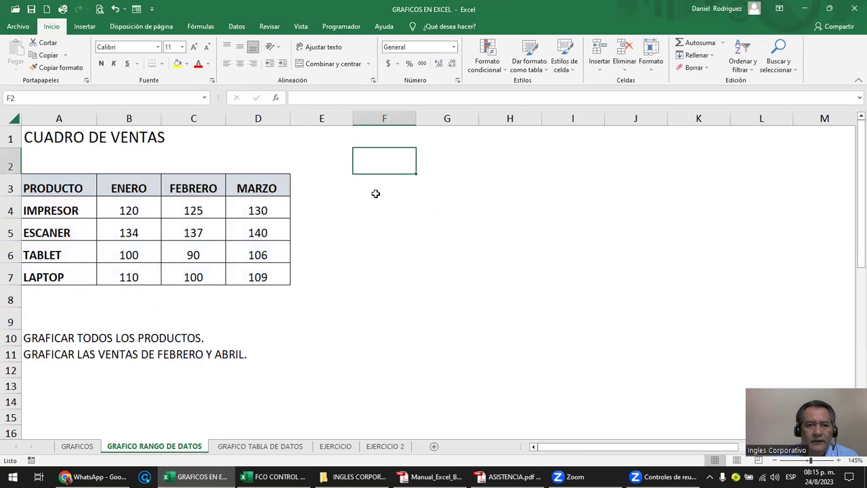
pyautogui.click(261, 190)
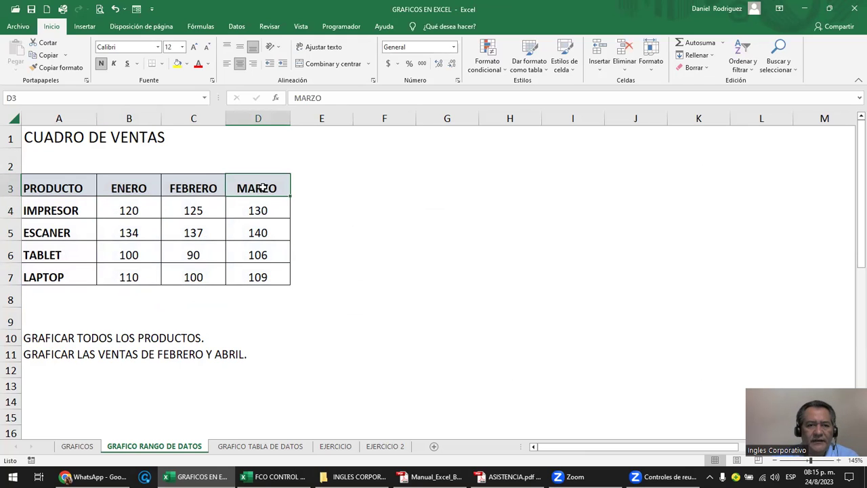
pyautogui.click(83, 27)
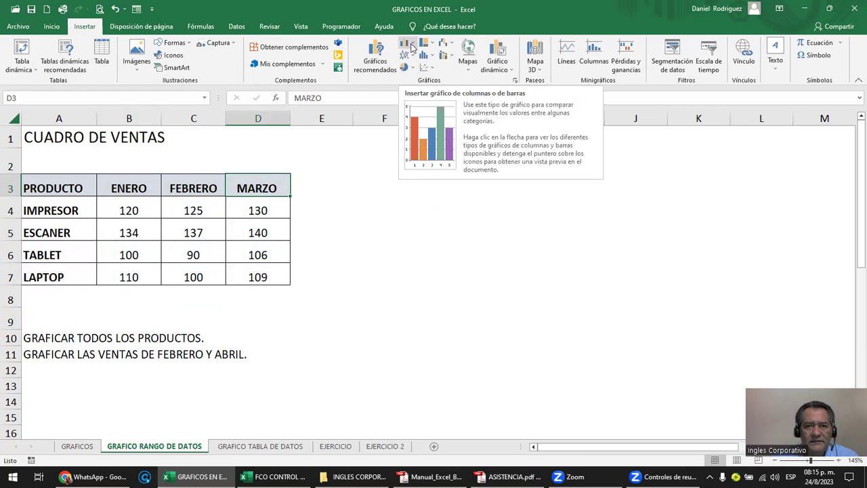
pyautogui.click(414, 45)
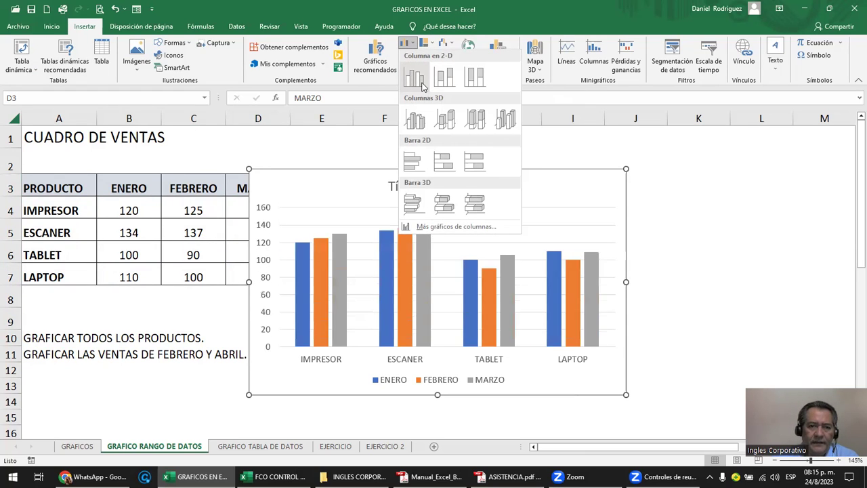
pyautogui.click(421, 84)
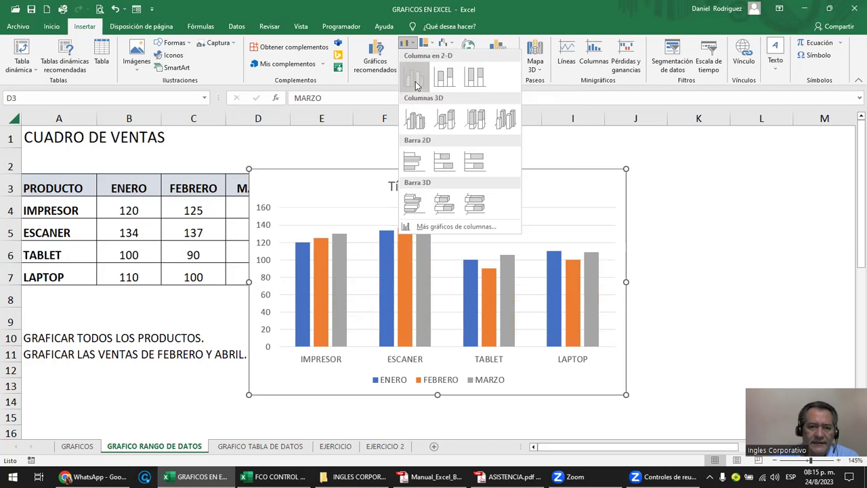
# Drag the chart beside the table, nudge it further right, then deselect it.
pyautogui.moveTo(335, 181); pyautogui.dragTo(436, 150)
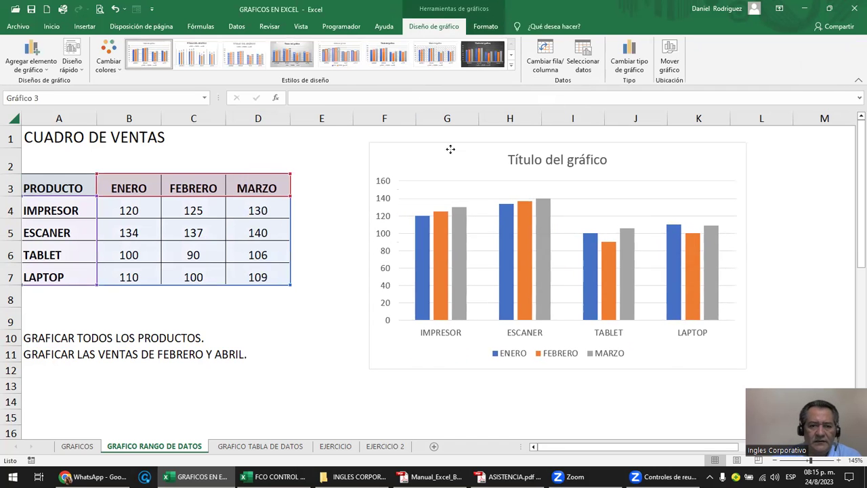
pyautogui.moveTo(418, 312)
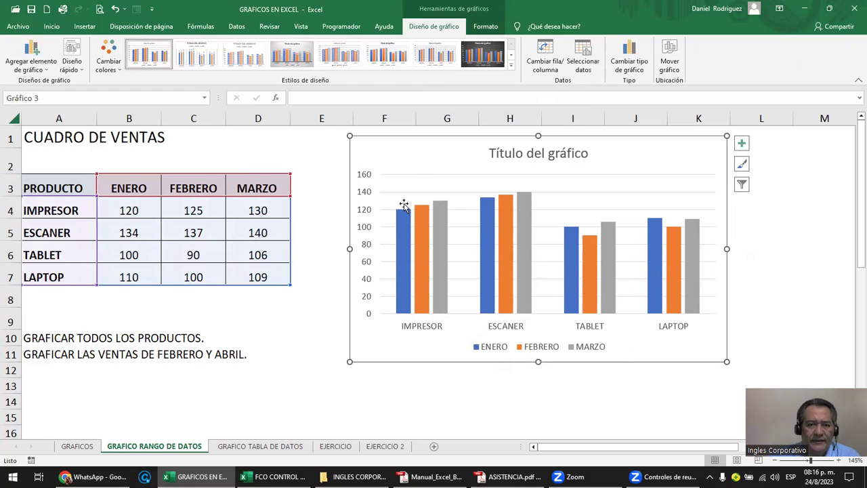
pyautogui.moveTo(429, 219)
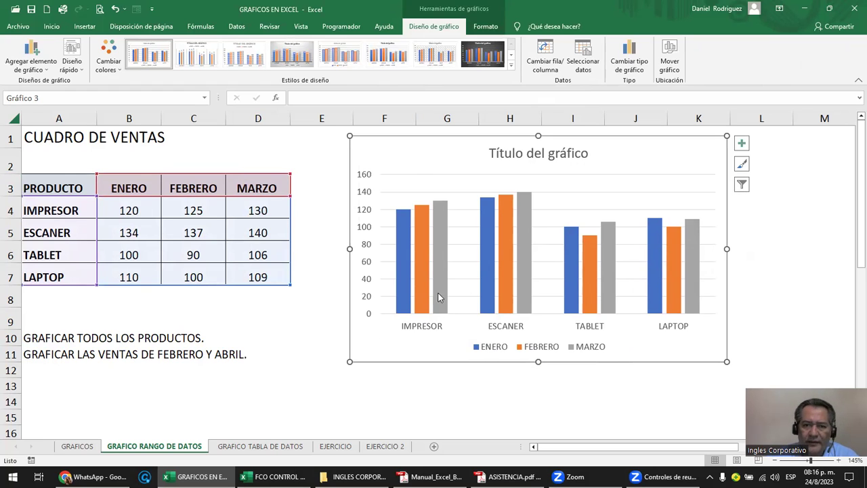
pyautogui.moveTo(495, 263)
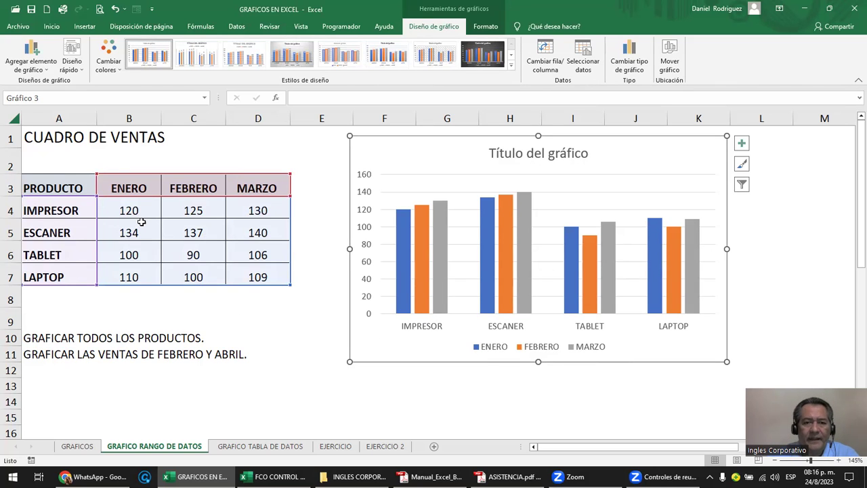
pyautogui.moveTo(395, 149); pyautogui.dragTo(432, 153)
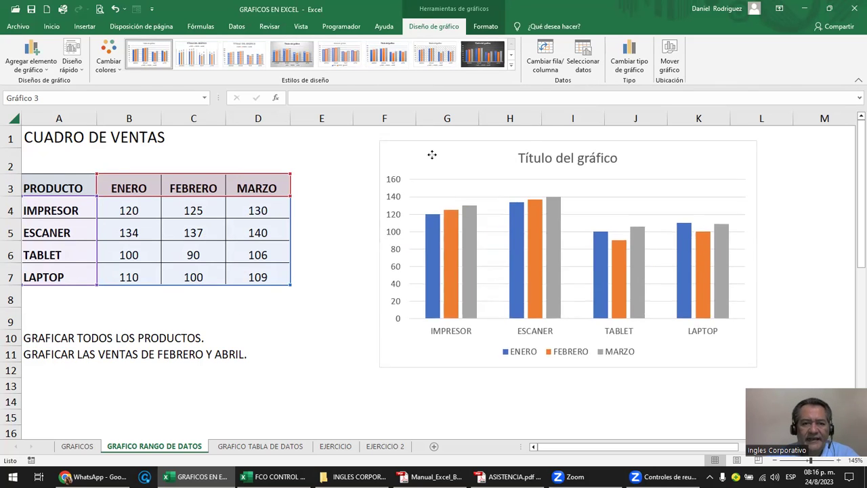
pyautogui.click(308, 187)
pyautogui.click(258, 187)
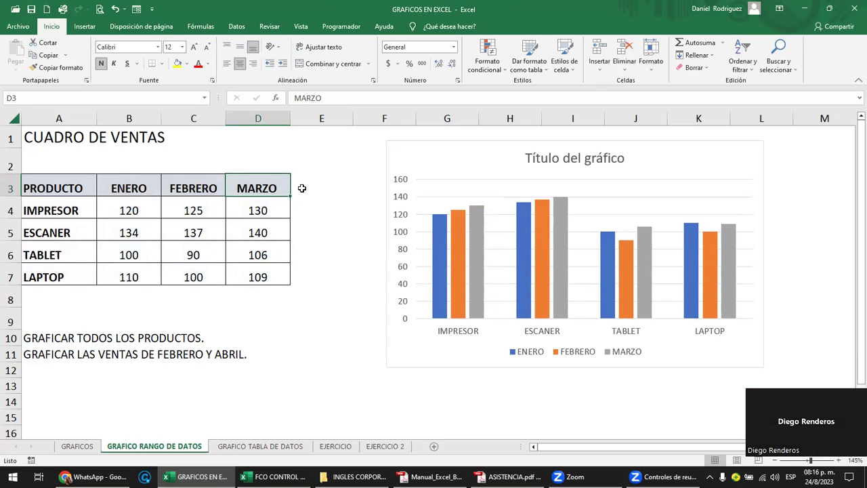
# Add a TOTAL heading in E3 and AutoSum each product's months, filling E4 down to E7.
pyautogui.click(302, 189)
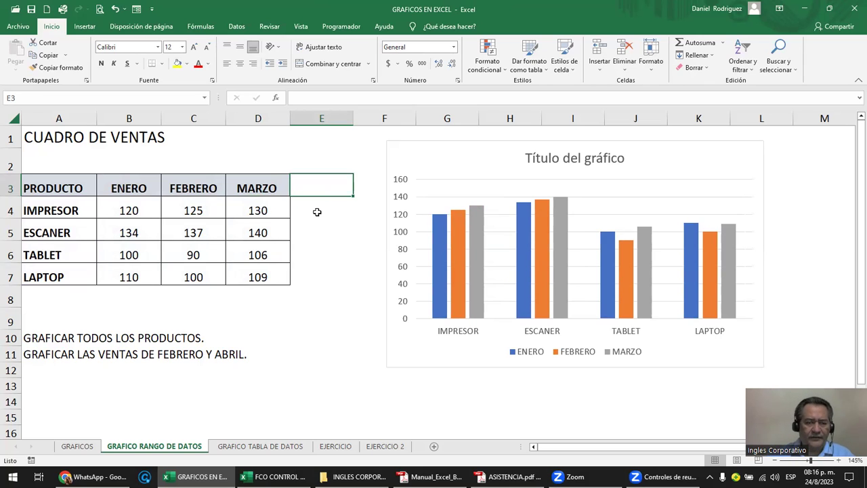
pyautogui.write('TOTAL')
pyautogui.press('Return')
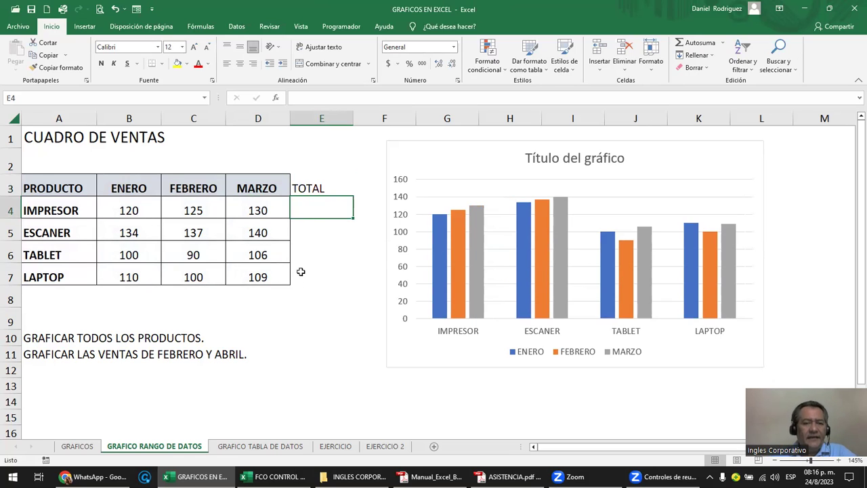
pyautogui.click(692, 44)
pyautogui.press('Return')
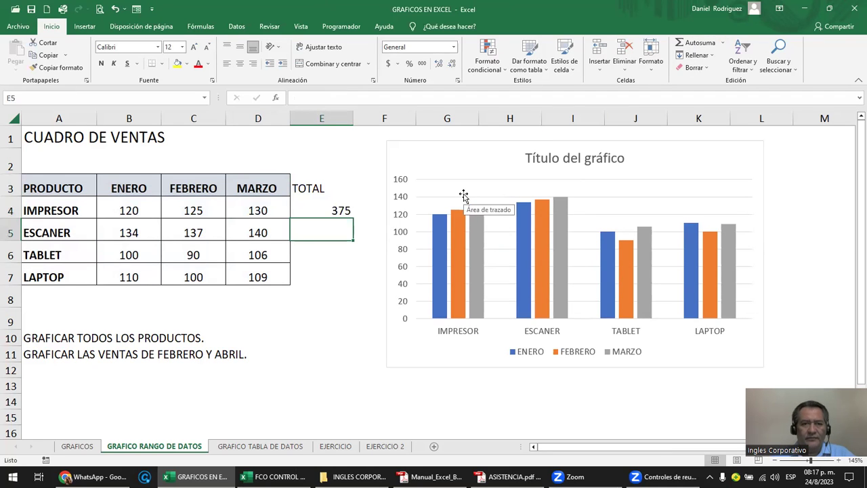
pyautogui.click(322, 210)
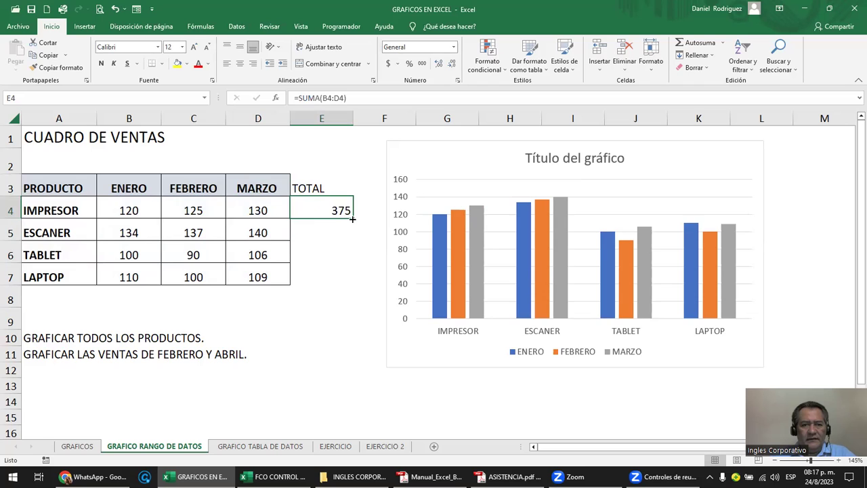
pyautogui.moveTo(354, 219); pyautogui.dragTo(355, 285)
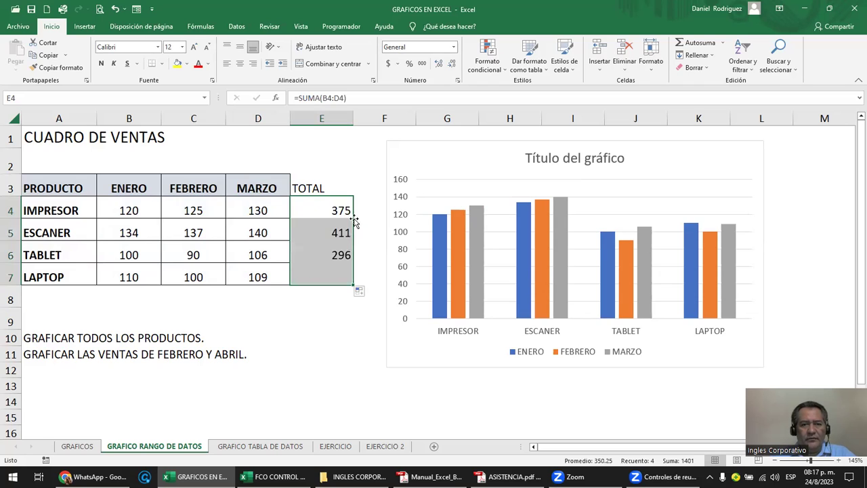
# Copy D3's header format onto E3 and D4's value format onto E4:E7 with Format Painter.
pyautogui.click(265, 189)
pyautogui.click(60, 67)
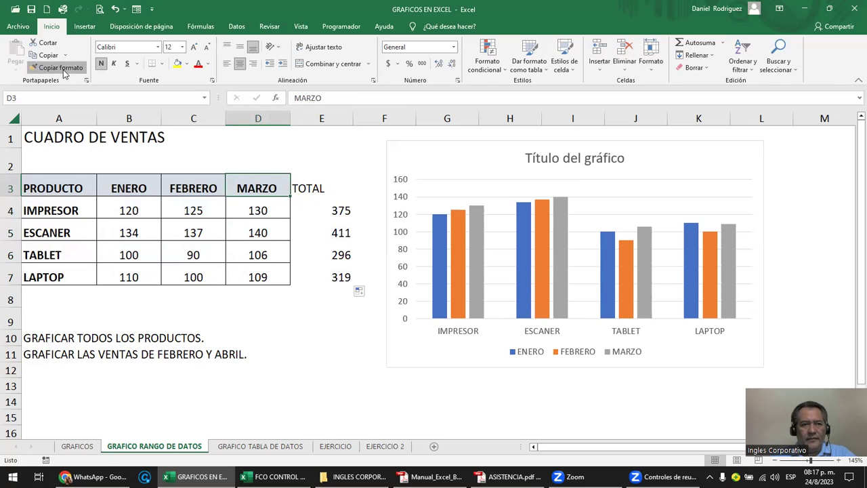
pyautogui.click(310, 188)
pyautogui.click(264, 211)
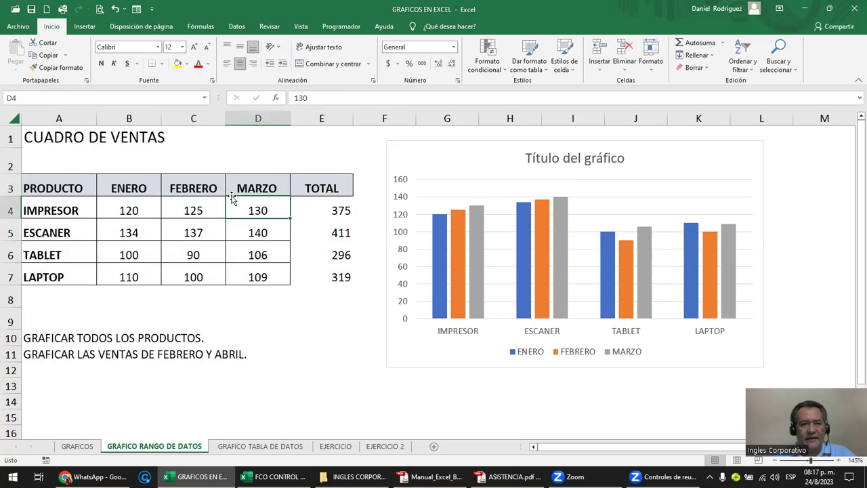
pyautogui.click(60, 67)
pyautogui.moveTo(319, 207); pyautogui.dragTo(332, 275)
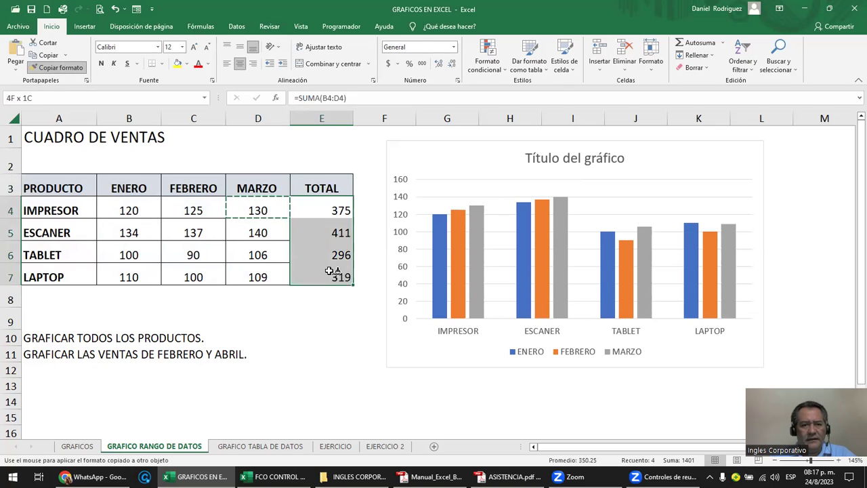
pyautogui.click(321, 332)
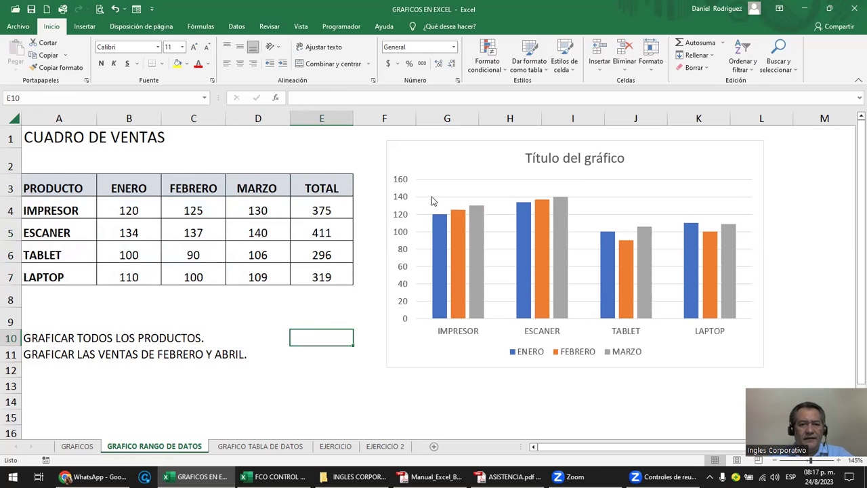
# Inspect the chart's data range and try selecting A4:A7, column E and B3:D7.
pyautogui.click(452, 156)
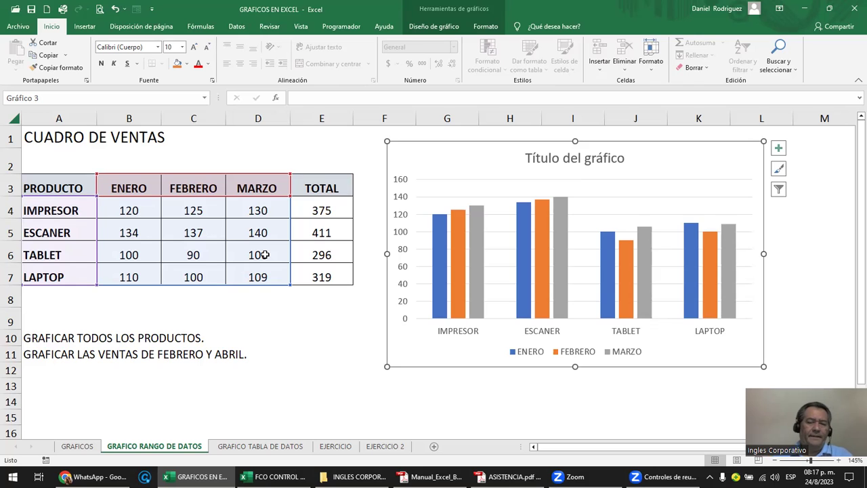
pyautogui.click(37, 342)
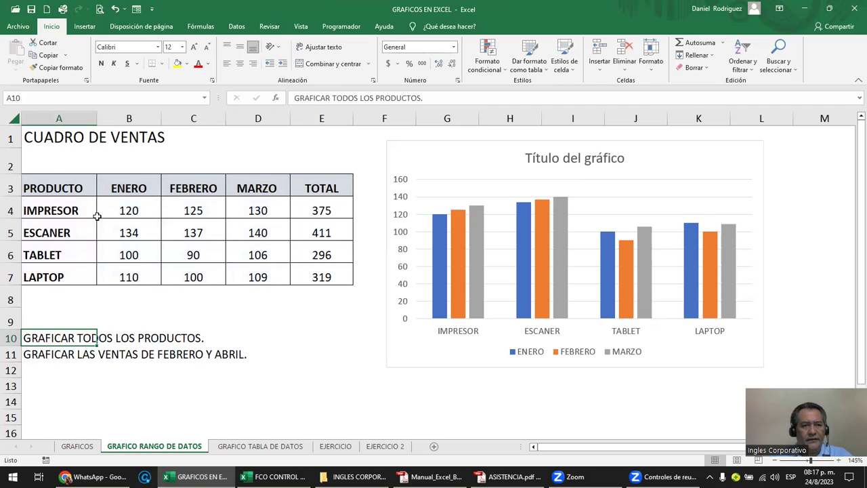
pyautogui.moveTo(65, 209); pyautogui.dragTo(67, 269)
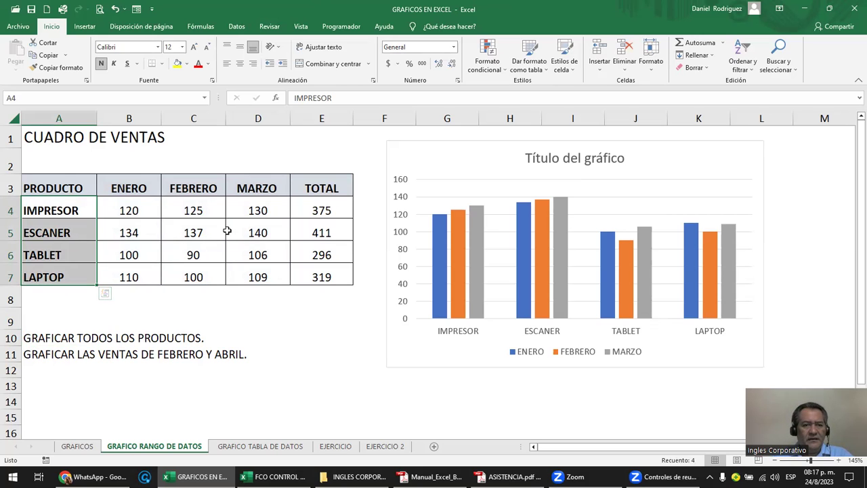
pyautogui.click(332, 119)
pyautogui.moveTo(259, 188)
pyautogui.mouseDown()
pyautogui.moveTo(248, 278)
pyautogui.moveTo(136, 279)
pyautogui.mouseUp()
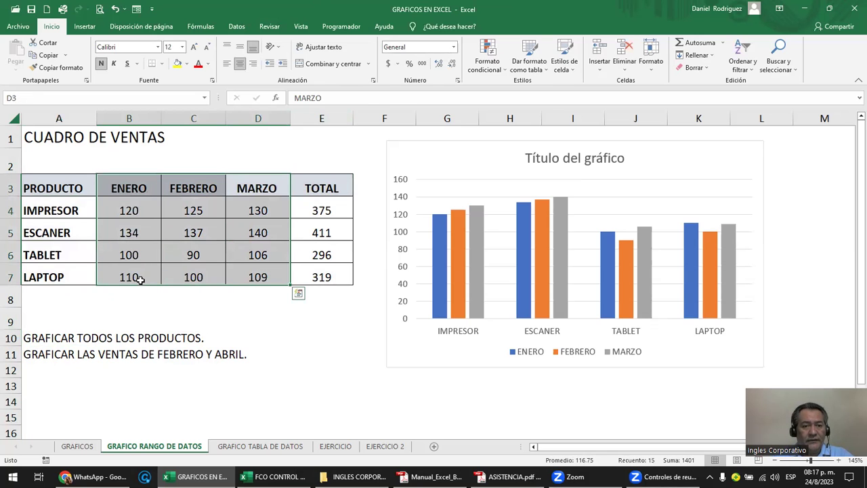
# Compare the chart's range, delete the old chart, and select A3:D7.
pyautogui.click(425, 156)
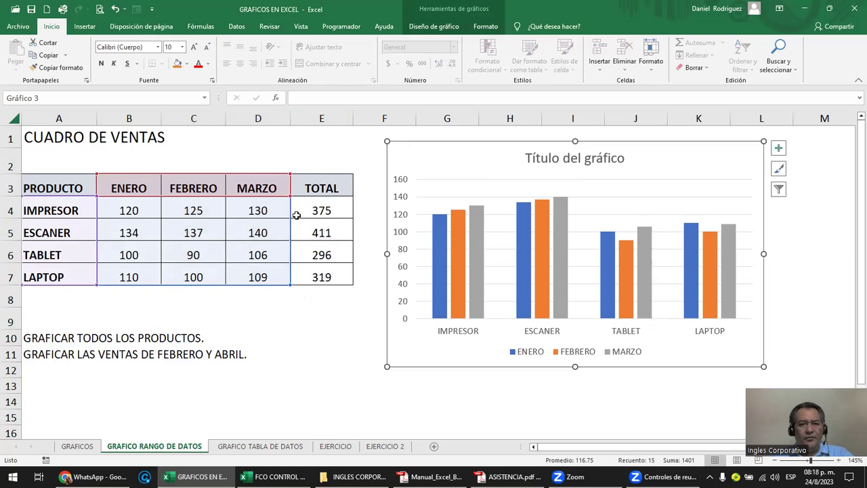
pyautogui.doubleClick(328, 319)
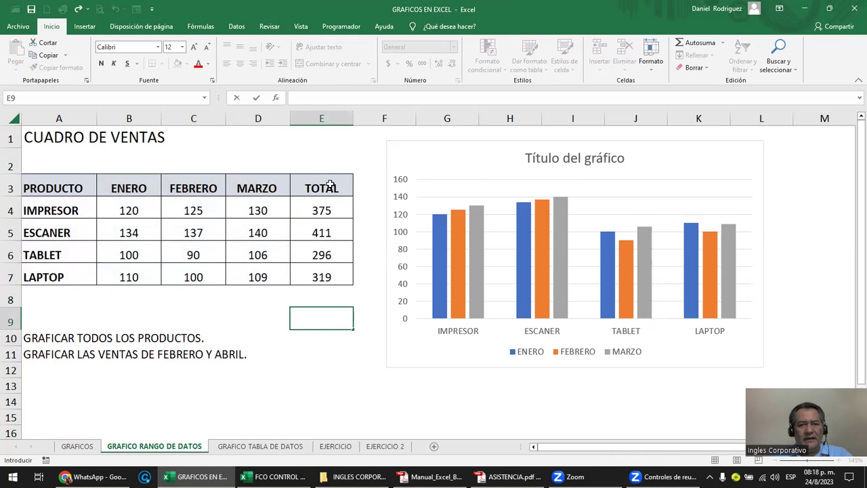
pyautogui.click(744, 364)
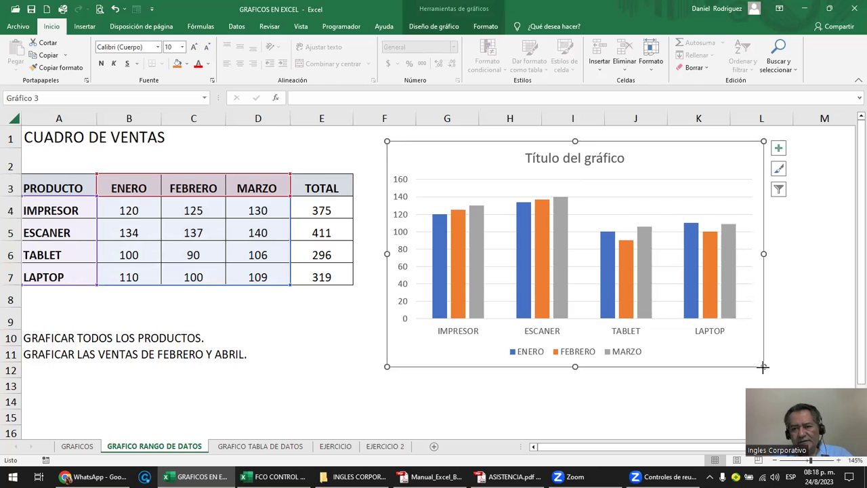
pyautogui.moveTo(764, 367)
pyautogui.mouseDown()
pyautogui.moveTo(505, 188)
pyautogui.moveTo(735, 342)
pyautogui.mouseUp()
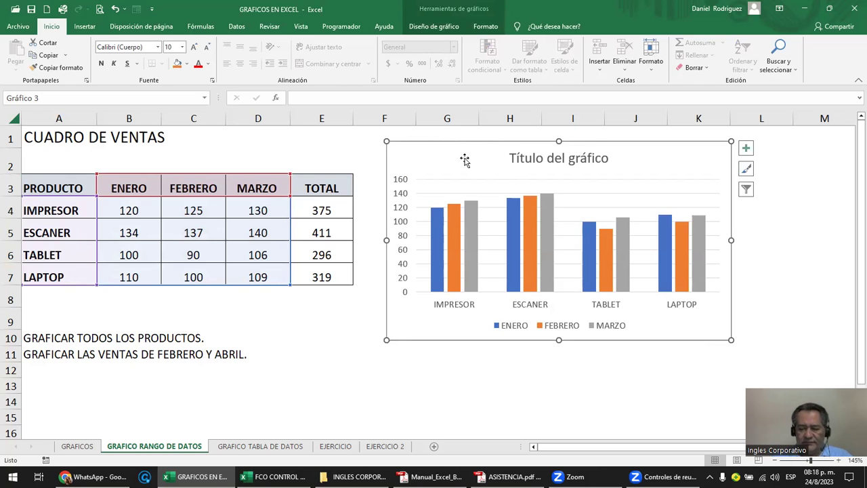
pyautogui.press('Delete')
pyautogui.moveTo(34, 189)
pyautogui.mouseDown()
pyautogui.moveTo(252, 263)
pyautogui.moveTo(258, 273)
pyautogui.mouseUp()
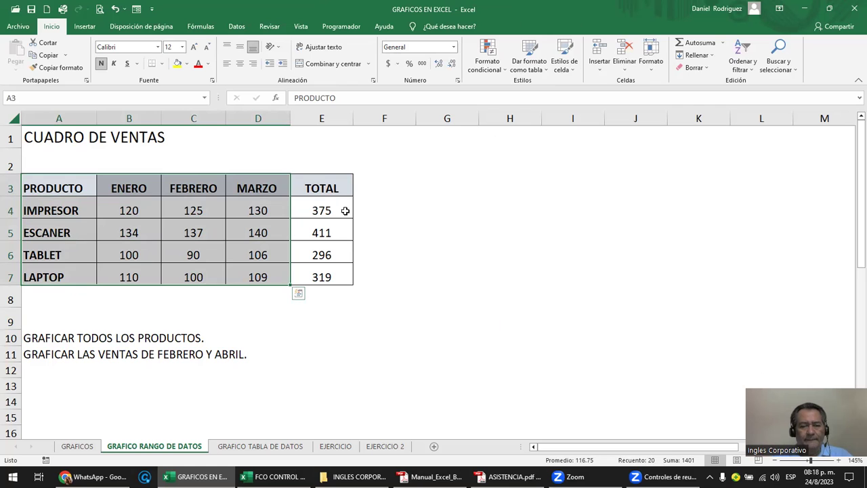
# Insert a clustered column chart of the selection and move it right of MARZO and TOTAL.
pyautogui.click(80, 30)
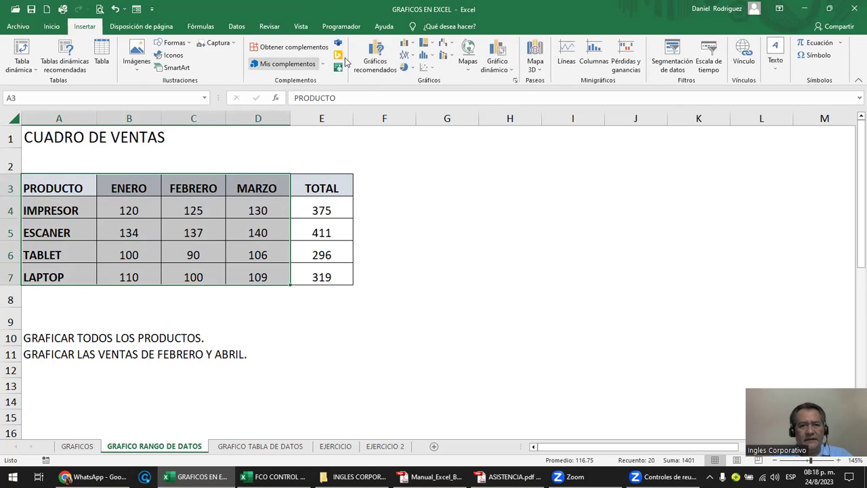
pyautogui.click(408, 43)
pyautogui.click(406, 79)
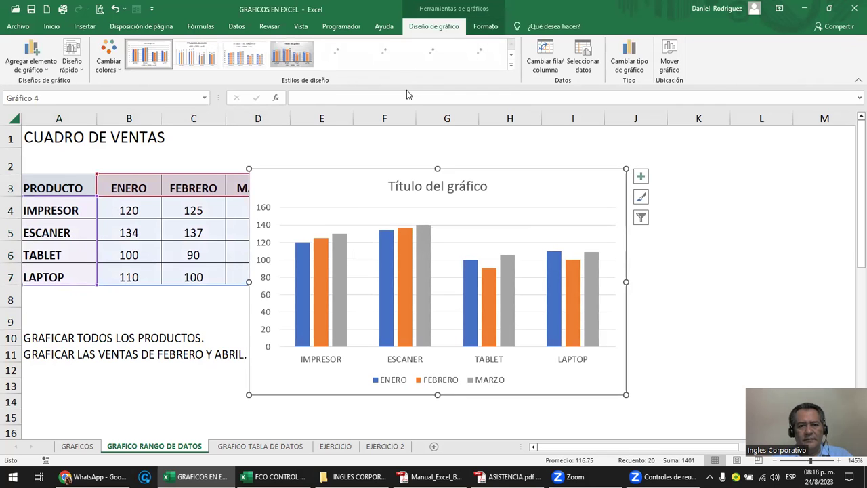
pyautogui.moveTo(547, 204); pyautogui.dragTo(663, 193)
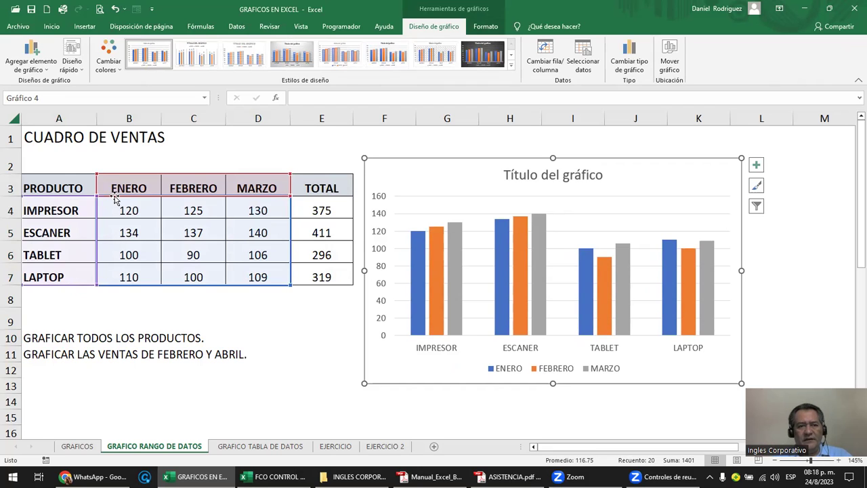
# Reselect A3:D7 to check the data, then delete the existing chart.
pyautogui.click(302, 170)
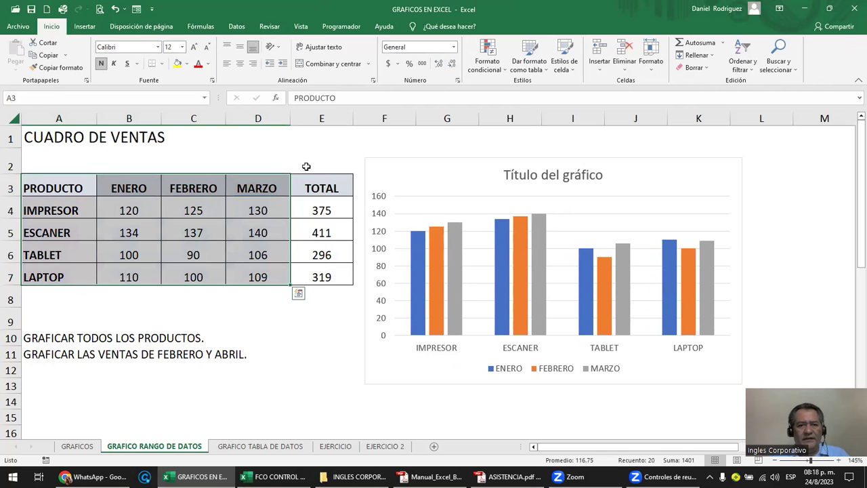
pyautogui.click(318, 184)
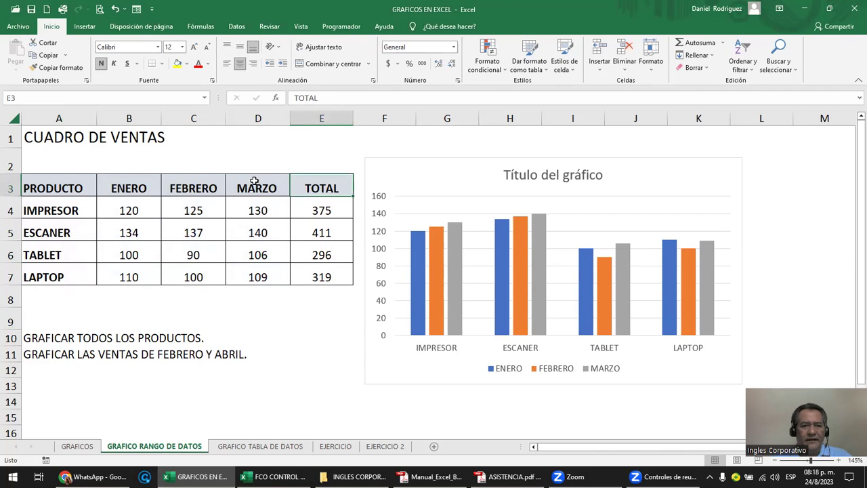
pyautogui.moveTo(254, 181); pyautogui.dragTo(248, 273)
pyautogui.moveTo(149, 277); pyautogui.dragTo(78, 271)
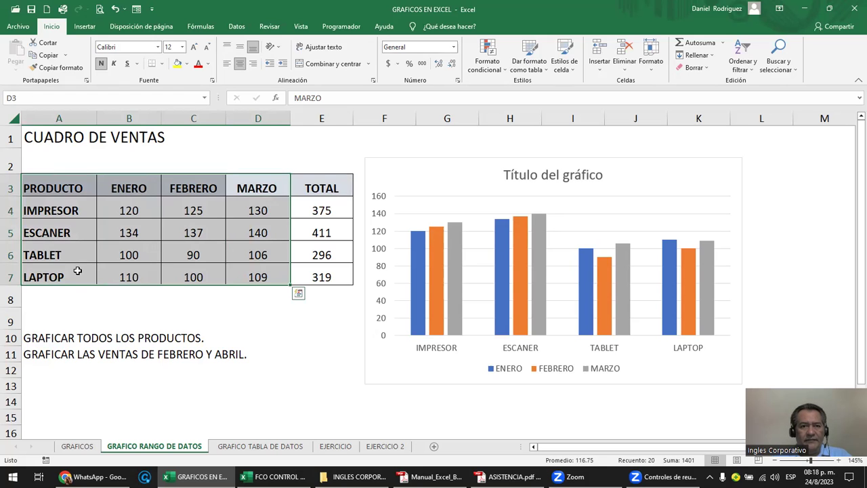
pyautogui.click(224, 155)
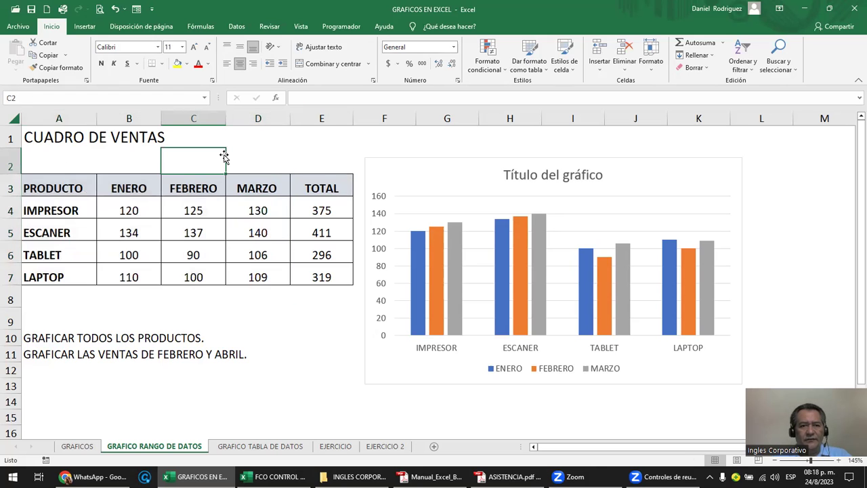
pyautogui.click(330, 189)
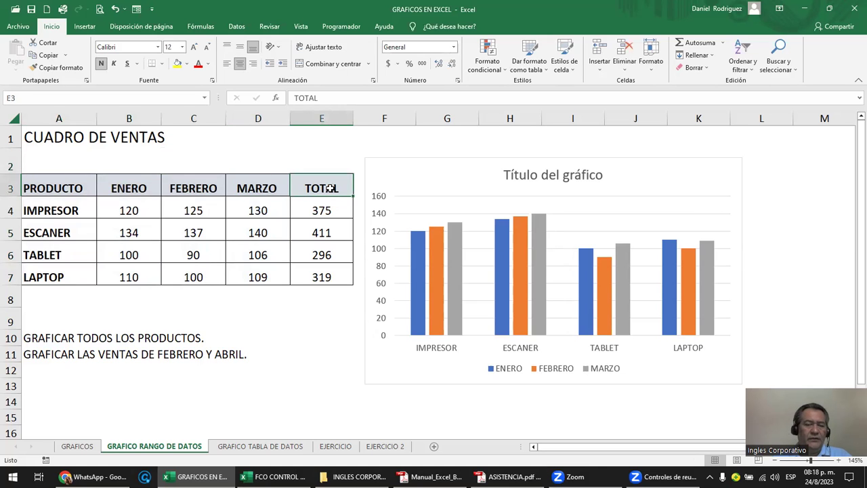
pyautogui.click(396, 182)
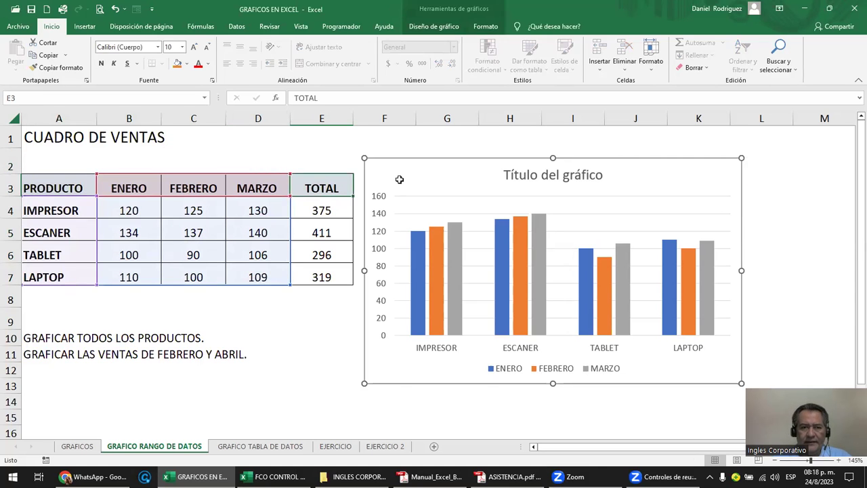
pyautogui.press('Delete')
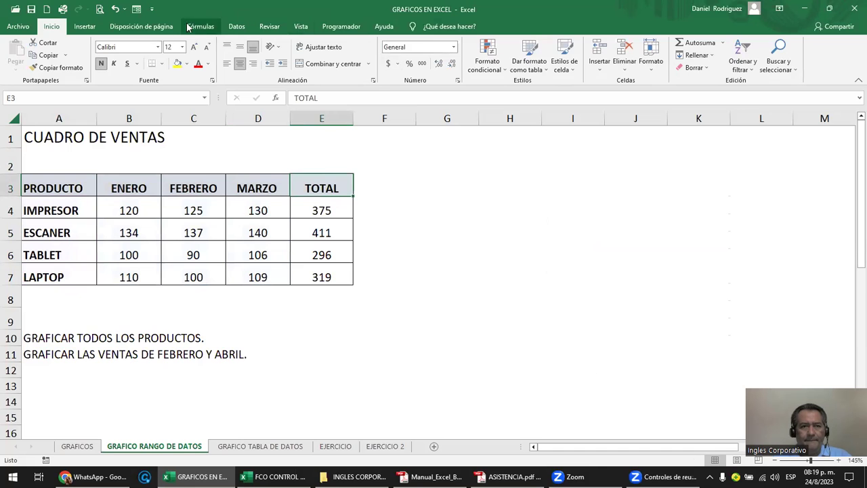
# Insert a clustered column chart of the table and move it to the right.
pyautogui.click(87, 28)
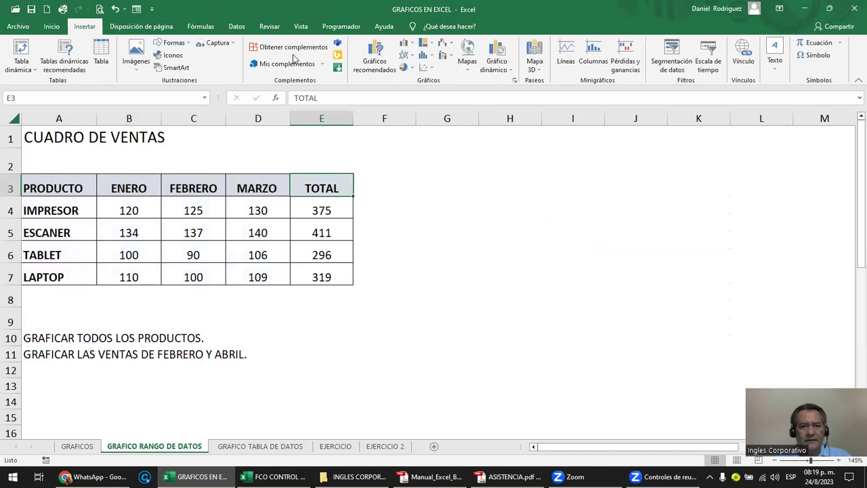
pyautogui.click(407, 43)
pyautogui.click(414, 77)
pyautogui.moveTo(504, 194); pyautogui.dragTo(670, 158)
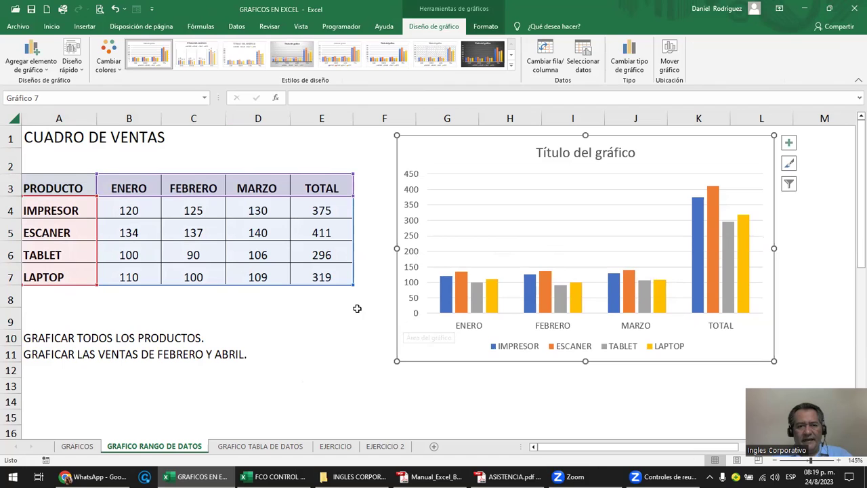
# Drag the chart's data range handle so the TOTAL column is excluded.
pyautogui.moveTo(352, 285); pyautogui.dragTo(351, 285)
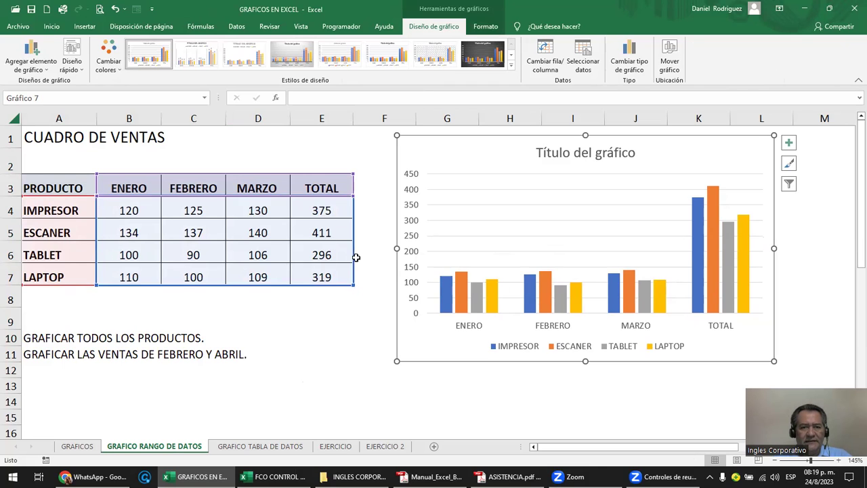
pyautogui.moveTo(353, 285); pyautogui.dragTo(297, 281)
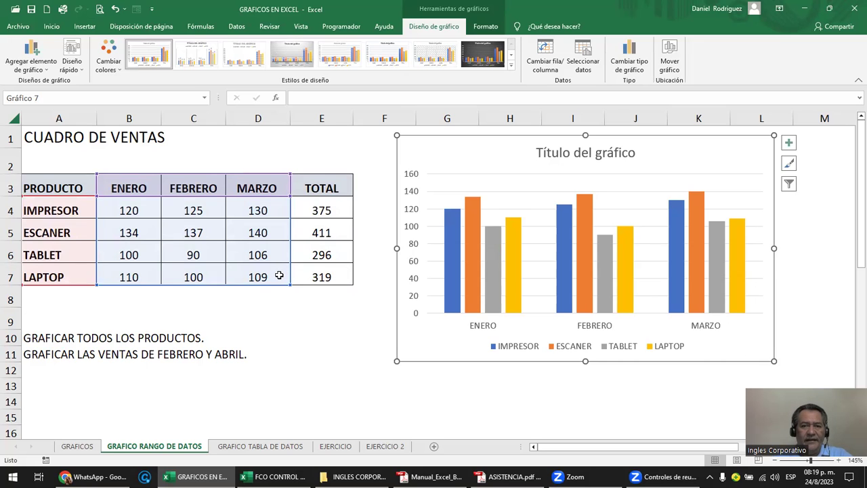
pyautogui.moveTo(290, 286); pyautogui.dragTo(337, 290)
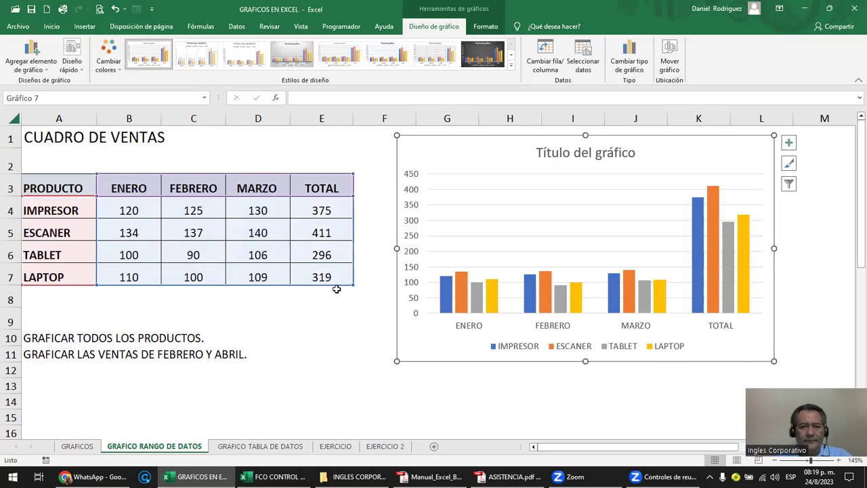
pyautogui.moveTo(351, 287); pyautogui.dragTo(352, 284)
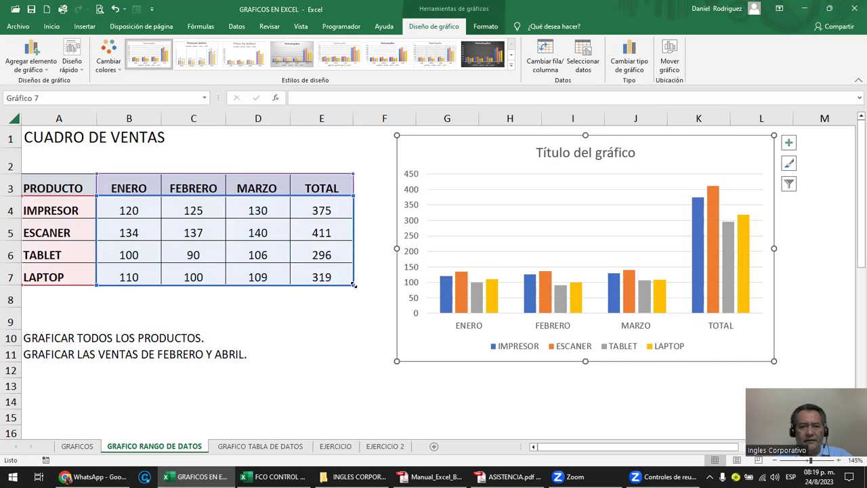
pyautogui.moveTo(317, 281); pyautogui.dragTo(308, 283)
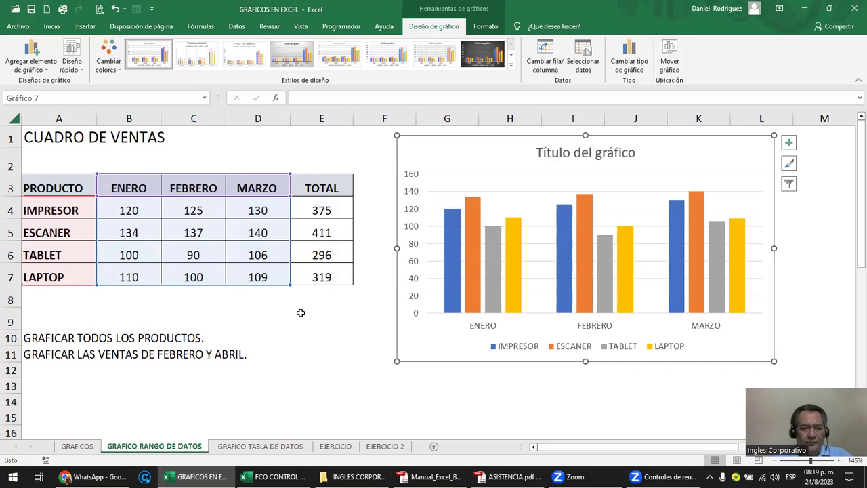
# Check the result, then shrink the chart toward its top-left corner.
pyautogui.click(301, 312)
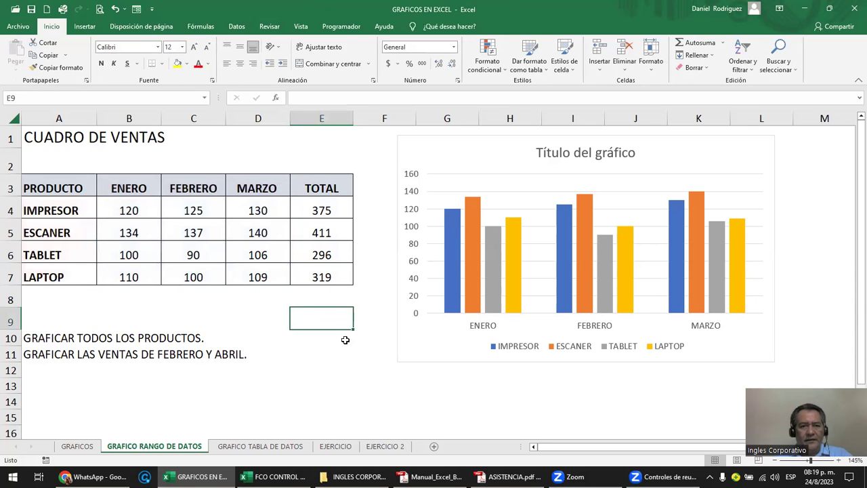
pyautogui.click(441, 144)
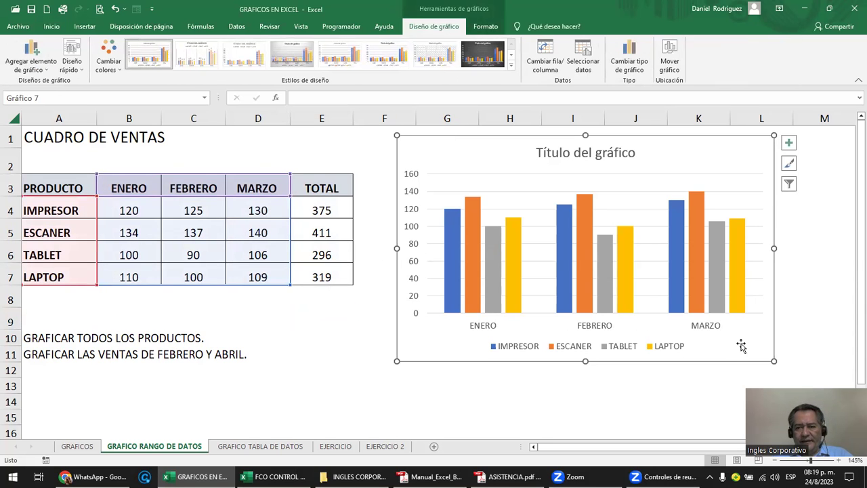
pyautogui.moveTo(774, 361); pyautogui.dragTo(552, 223)
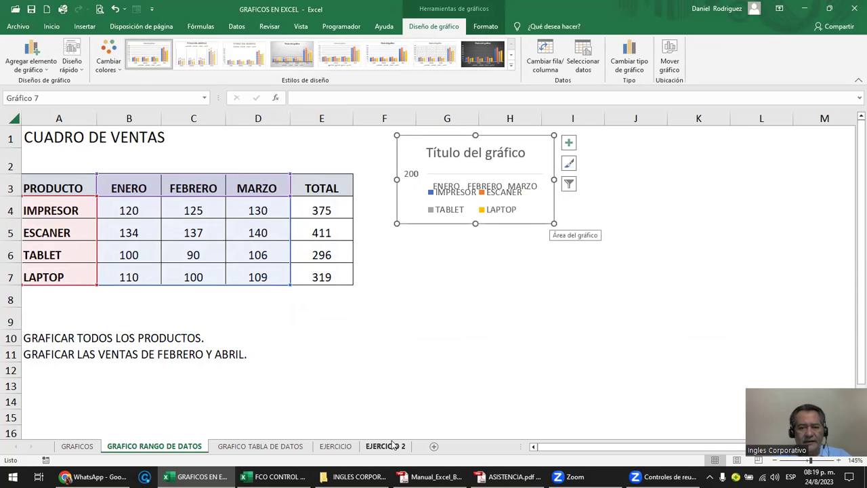
# Read pages 92–95 of Manual_Excel_Basico.pdf in Adobe Reader, then minimize the Reader window.
pyautogui.hotkey('alt', 'Tab')
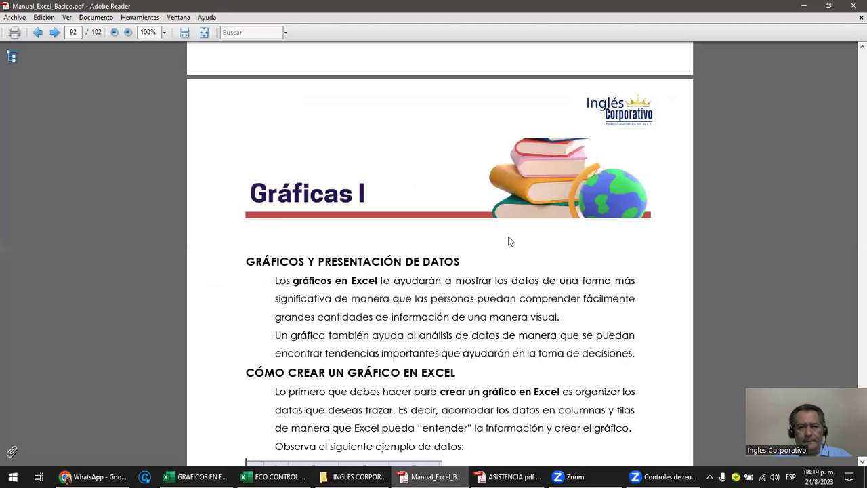
pyautogui.scroll(-3, 280, 222)
pyautogui.moveTo(250, 183); pyautogui.dragTo(431, 178)
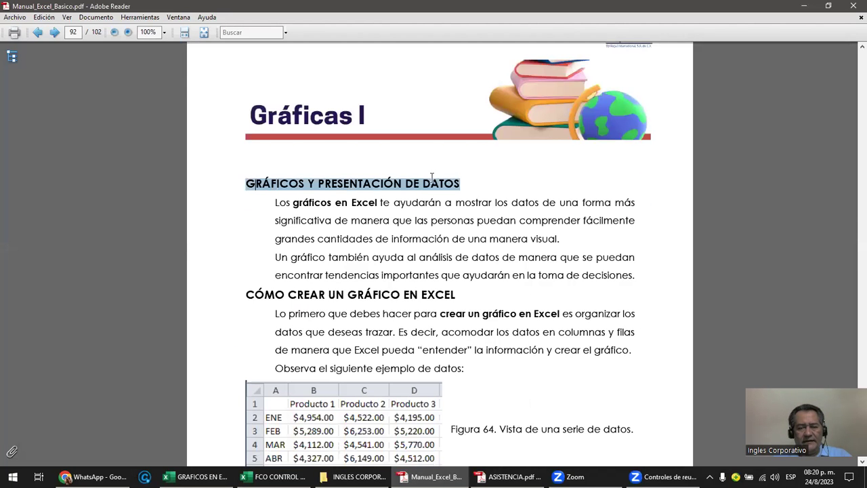
pyautogui.scroll(-3, 380, 289)
pyautogui.scroll(-3, 380, 289)
pyautogui.scroll(-5, 381, 289)
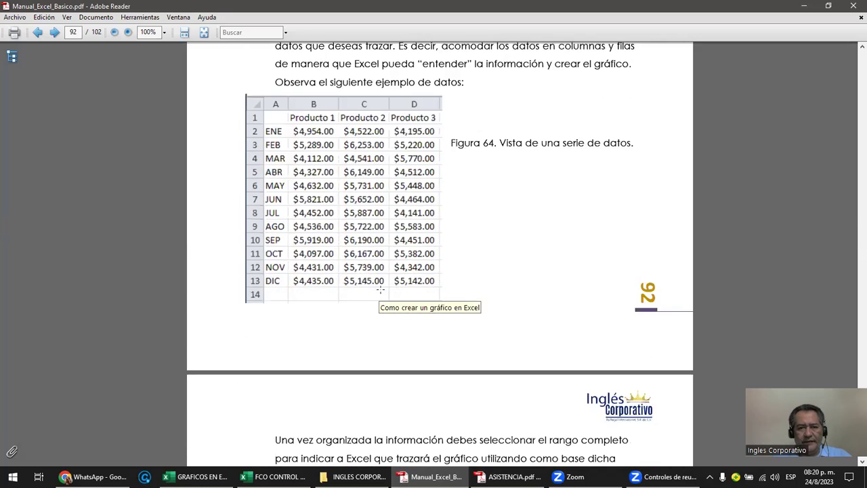
pyautogui.scroll(-7, 380, 289)
pyautogui.scroll(-5, 380, 289)
pyautogui.scroll(-5, 380, 290)
pyautogui.scroll(-4, 380, 290)
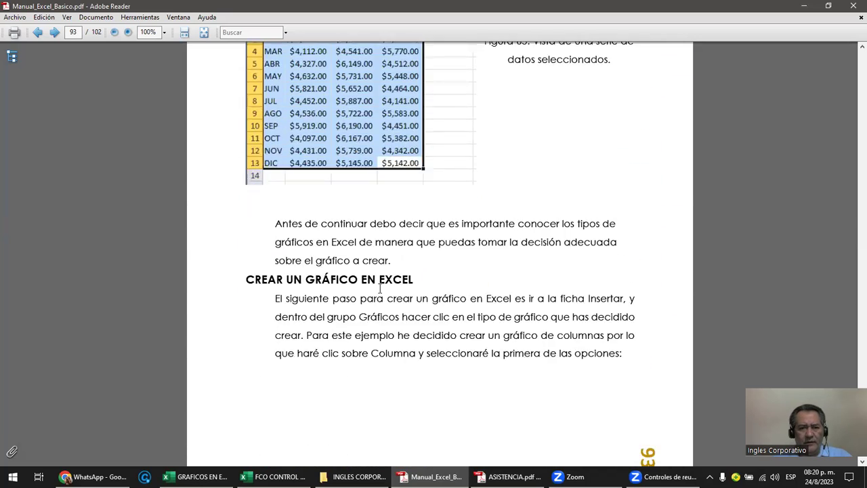
pyautogui.scroll(-3, 380, 289)
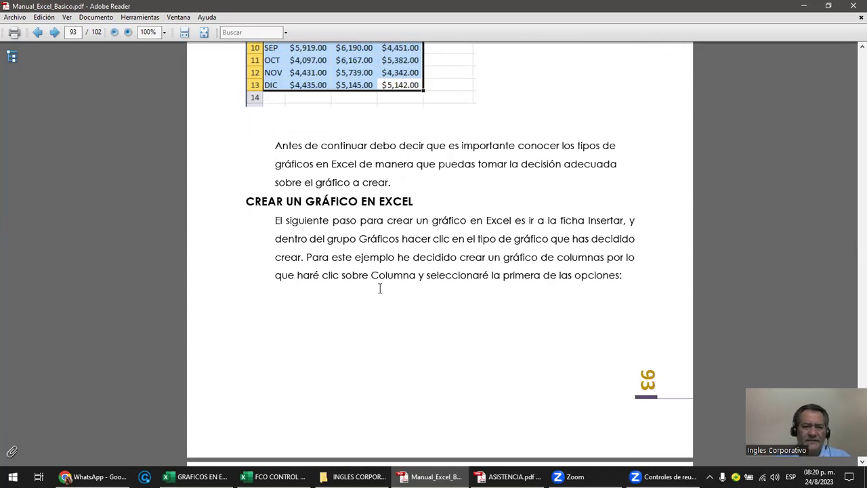
pyautogui.scroll(-2, 381, 289)
pyautogui.scroll(-6, 381, 294)
pyautogui.scroll(-2, 380, 294)
pyautogui.scroll(-3, 380, 294)
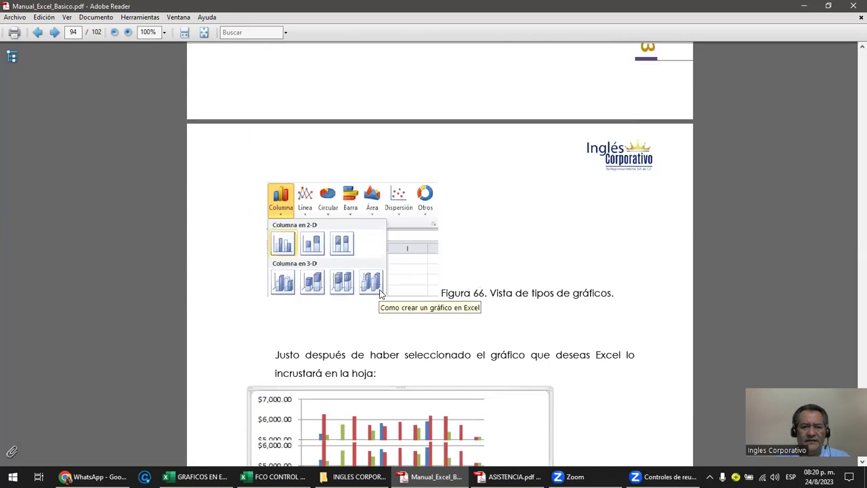
pyautogui.scroll(-4, 379, 289)
pyautogui.scroll(-3, 380, 289)
pyautogui.scroll(-3, 379, 290)
pyautogui.scroll(-6, 380, 294)
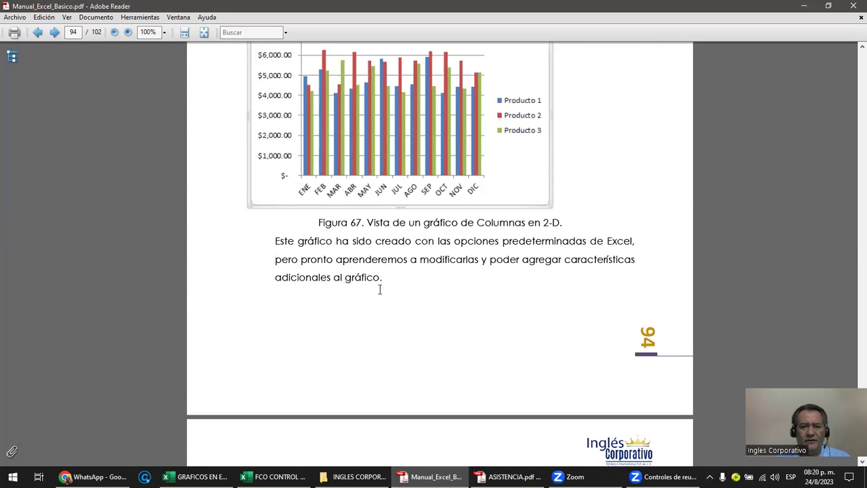
pyautogui.scroll(-1, 380, 294)
pyautogui.scroll(-4, 380, 292)
pyautogui.scroll(-5, 381, 292)
pyautogui.scroll(-1, 381, 290)
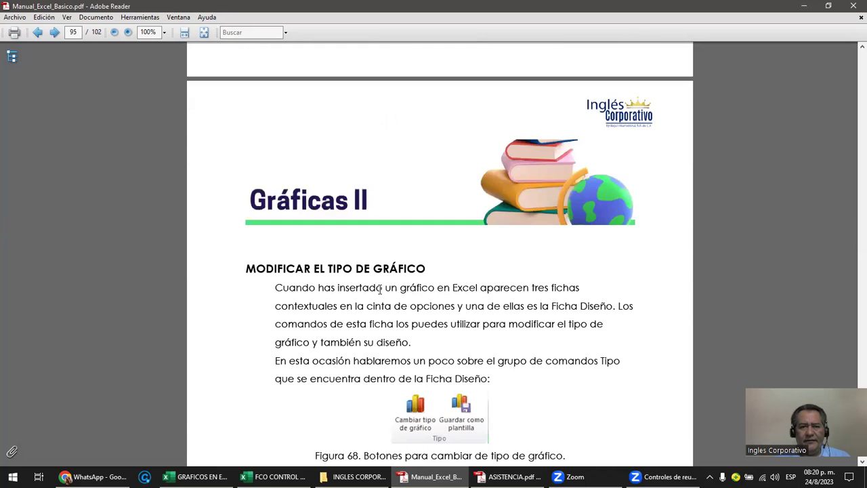
pyautogui.scroll(2, 307, 271)
pyautogui.scroll(9, 307, 271)
pyautogui.scroll(5, 307, 271)
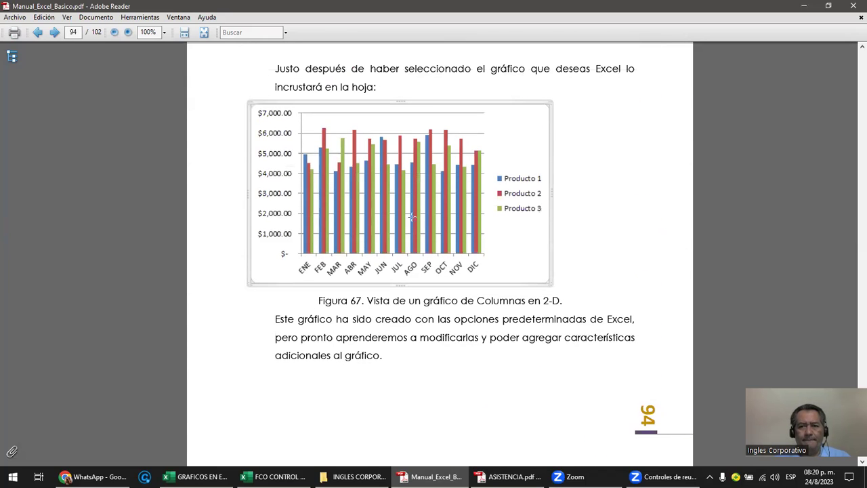
pyautogui.click(804, 6)
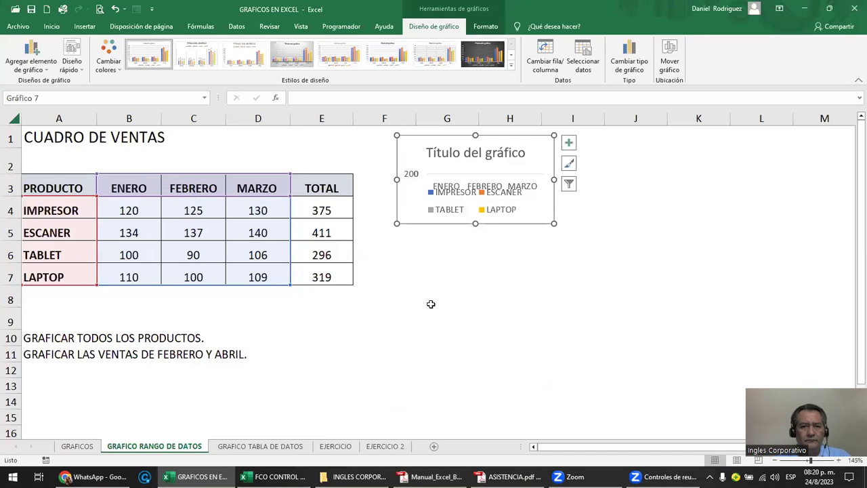
# Drag the chart's lower-right handle out to full size, select title and legend, then deselect.
pyautogui.click(542, 210)
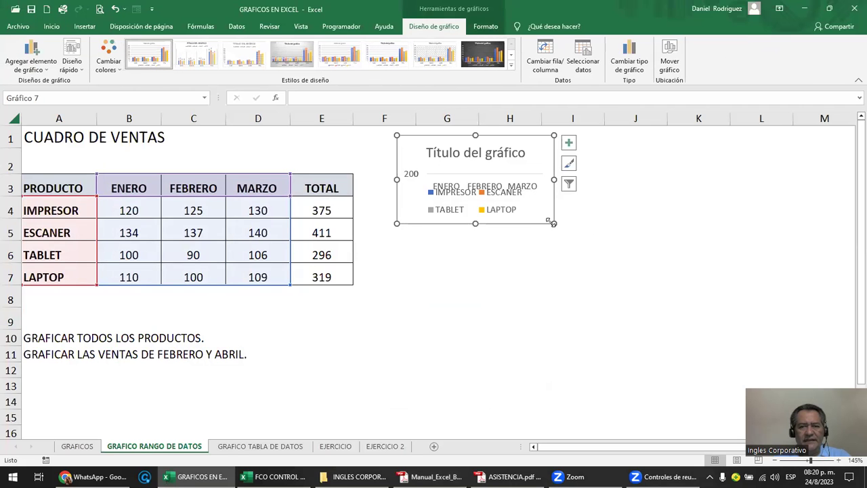
pyautogui.moveTo(554, 223); pyautogui.dragTo(764, 377)
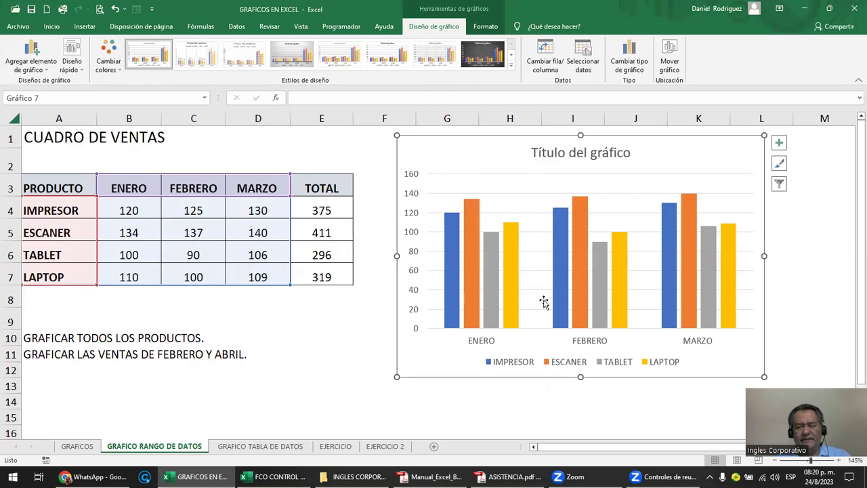
pyautogui.click(537, 150)
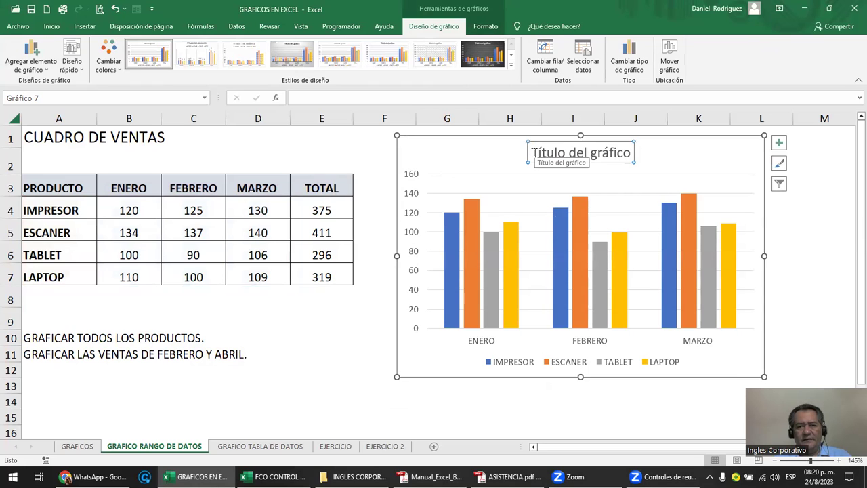
pyautogui.tripleClick(534, 153)
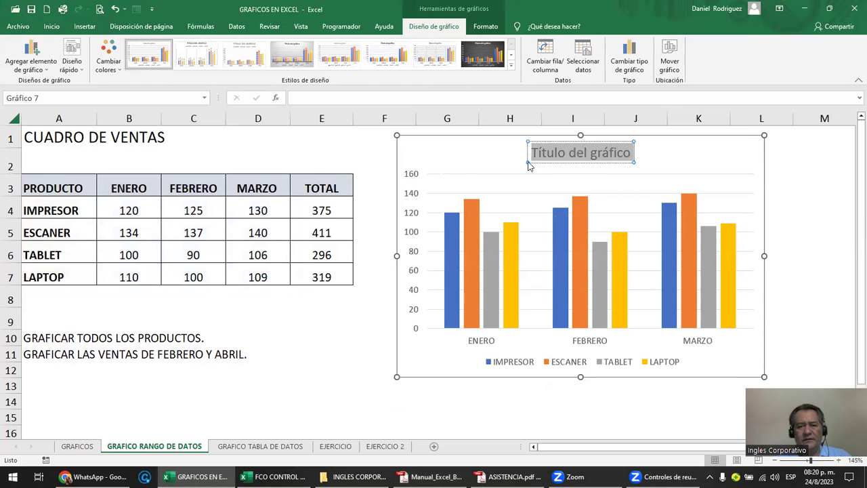
pyautogui.click(519, 365)
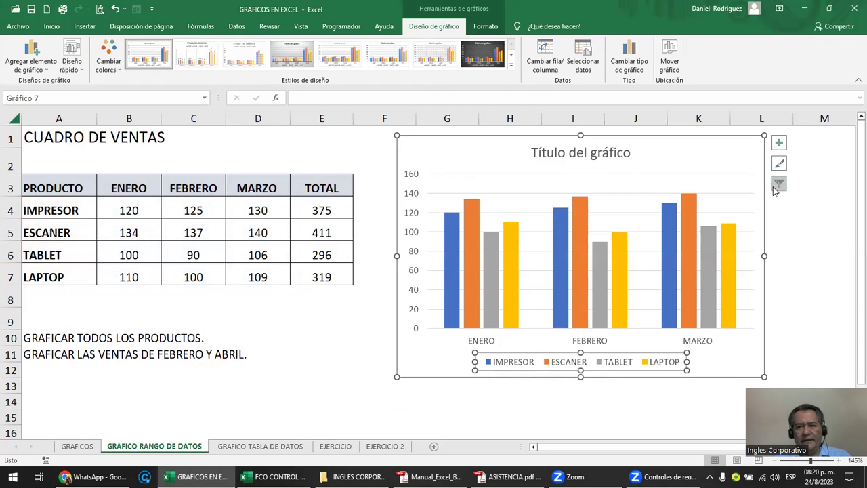
pyautogui.press('Escape')
pyautogui.press('Escape')
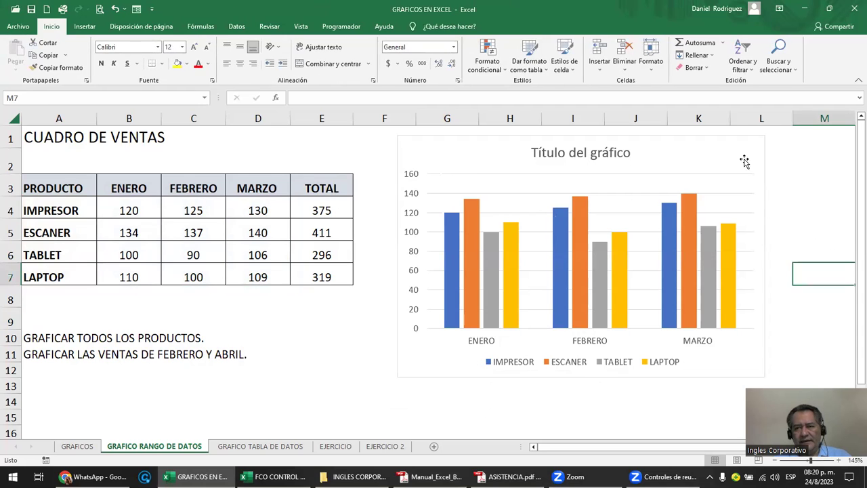
# Apply chart style Estilo 8 to the sales column chart, then show the Formato options.
pyautogui.click(737, 158)
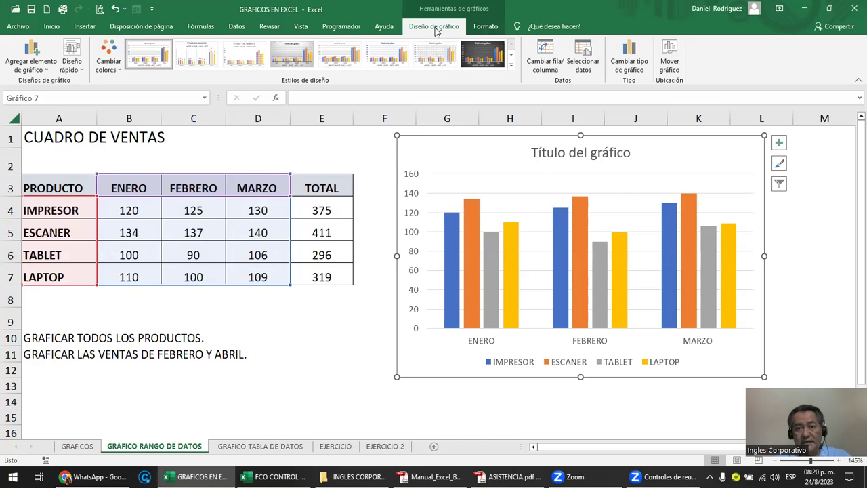
pyautogui.click(486, 28)
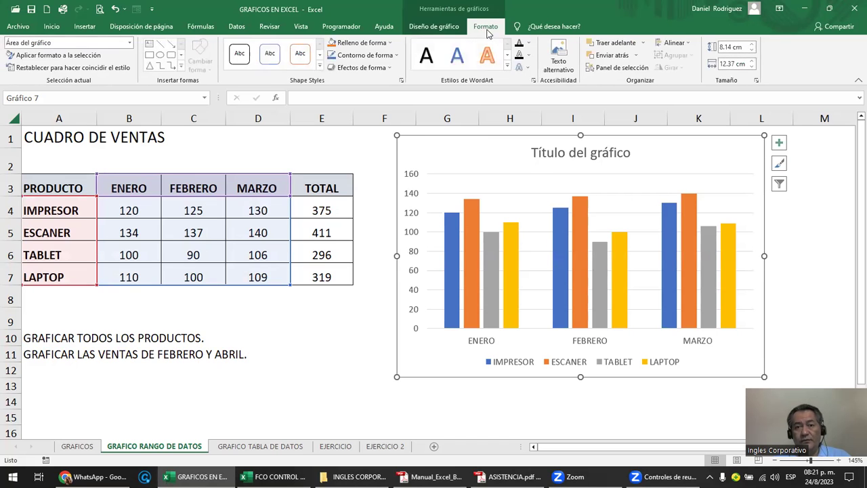
pyautogui.click(450, 28)
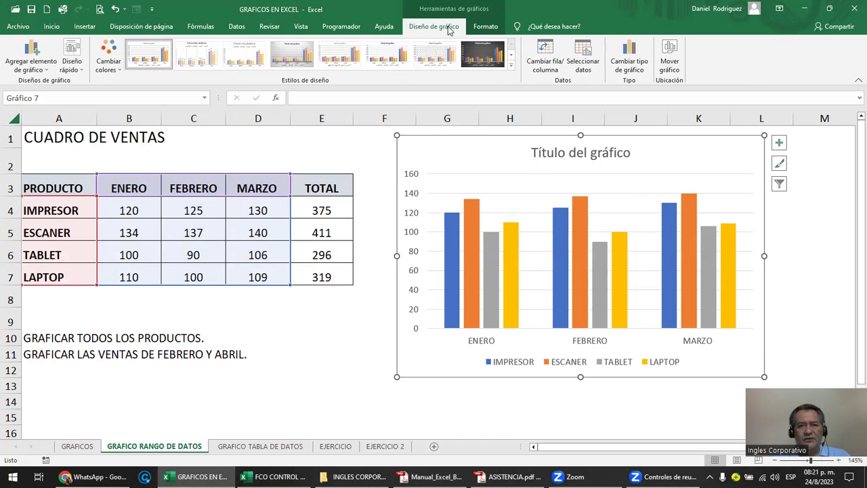
pyautogui.click(512, 65)
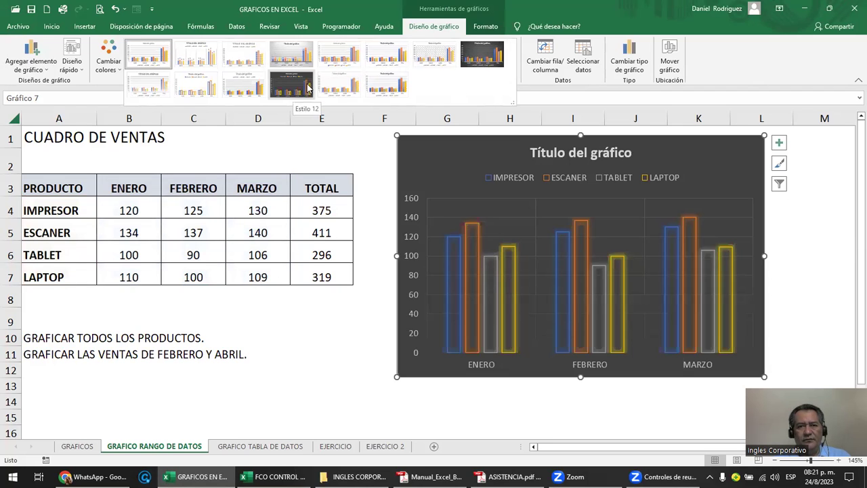
pyautogui.click(488, 61)
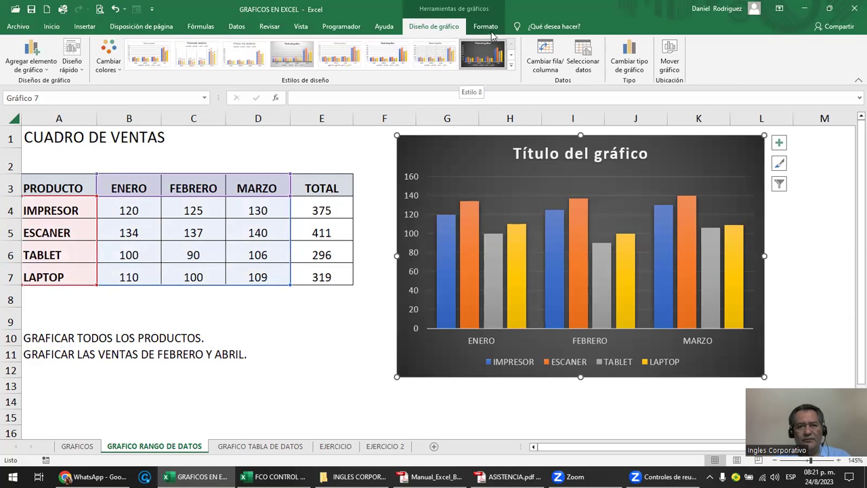
pyautogui.click(487, 28)
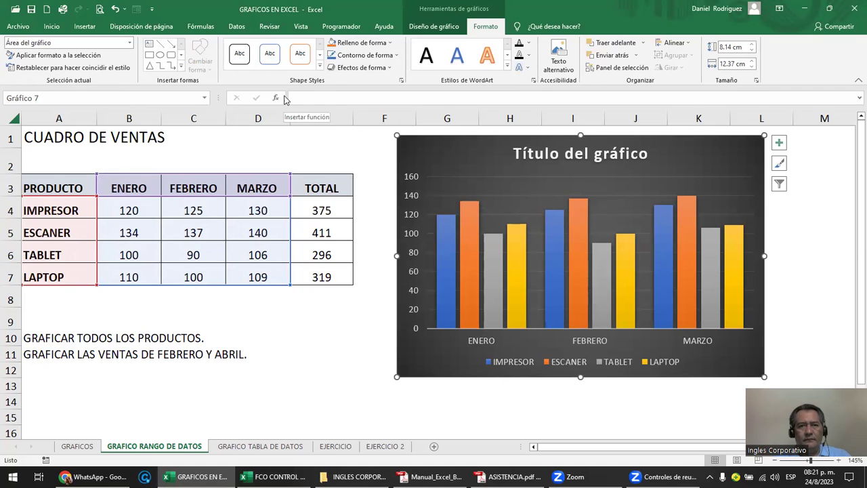
# Give the orange ESCANER series bars a beveled 3D preset shape effect.
pyautogui.click(474, 217)
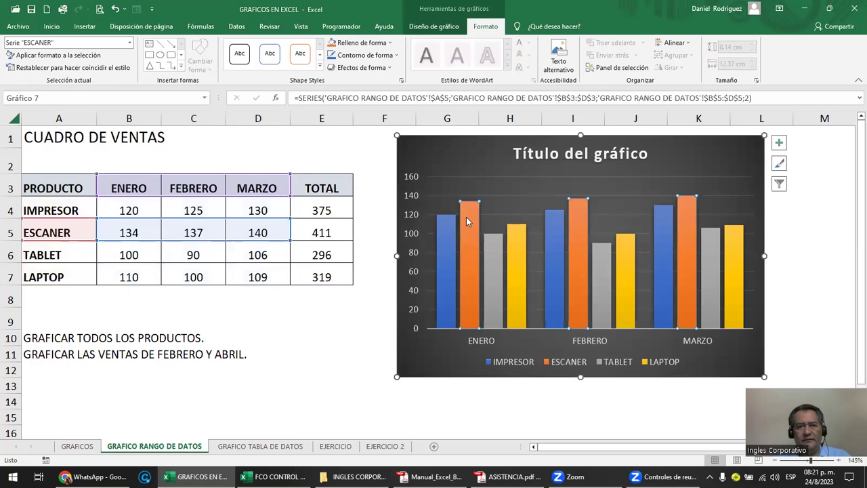
pyautogui.click(388, 68)
pyautogui.moveTo(347, 94)
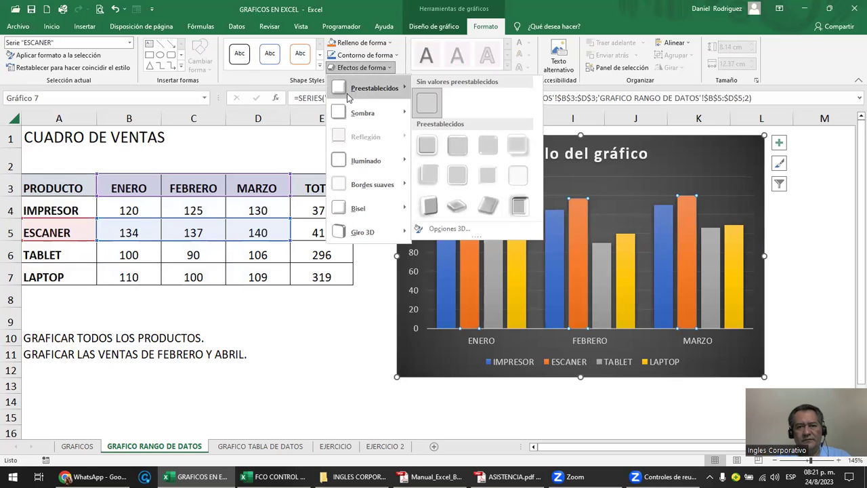
pyautogui.click(458, 205)
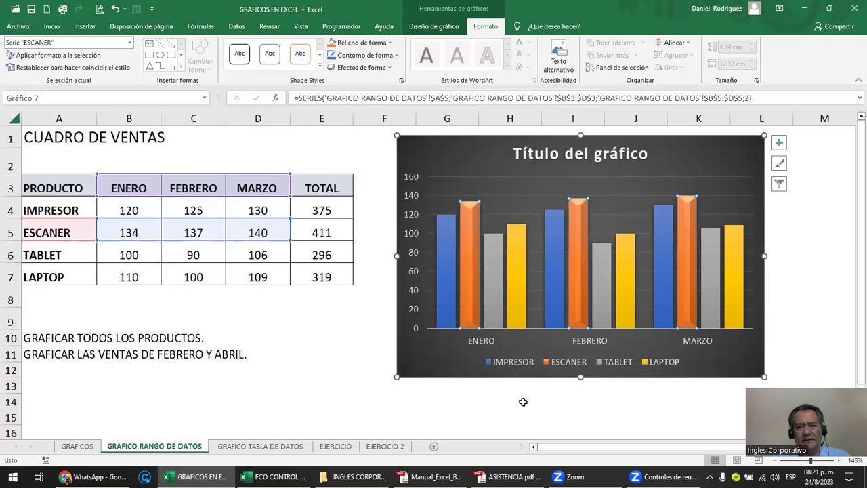
pyautogui.moveTo(695, 245)
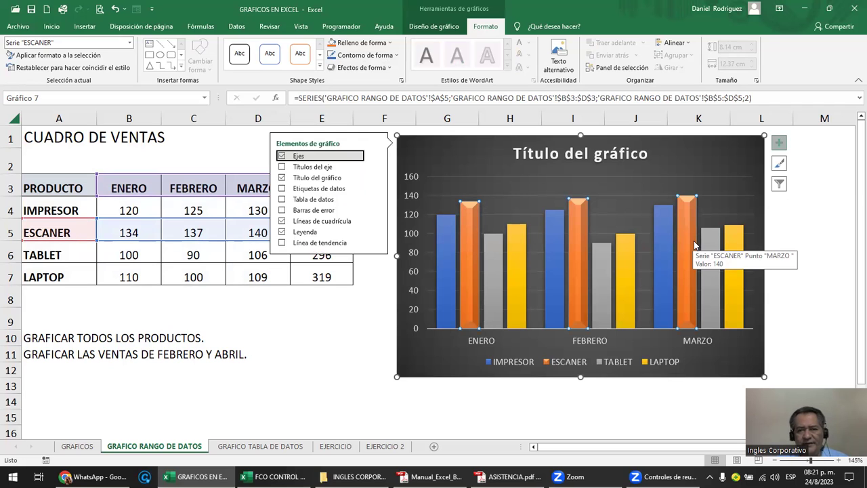
# Replace the 'Título del gráfico' placeholder title with VENTAS Q1 2023.
pyautogui.click(574, 412)
pyautogui.scroll(1, 576, 411)
pyautogui.scroll(1, 576, 411)
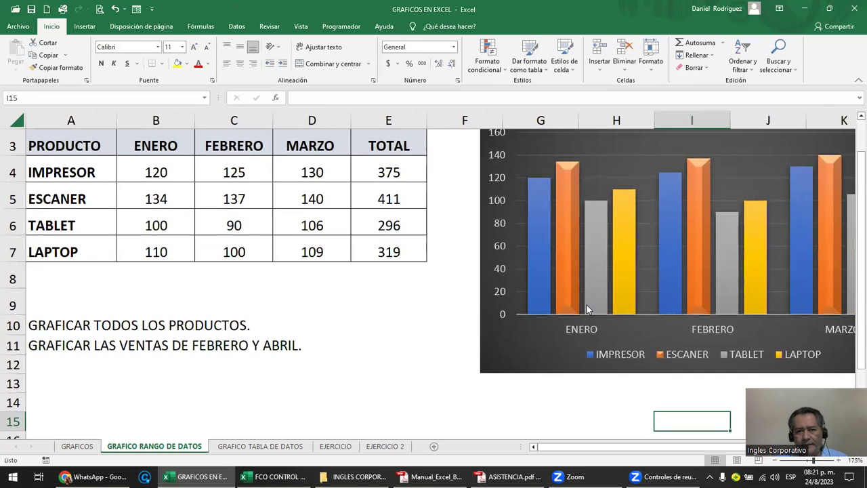
pyautogui.scroll(1, 563, 303)
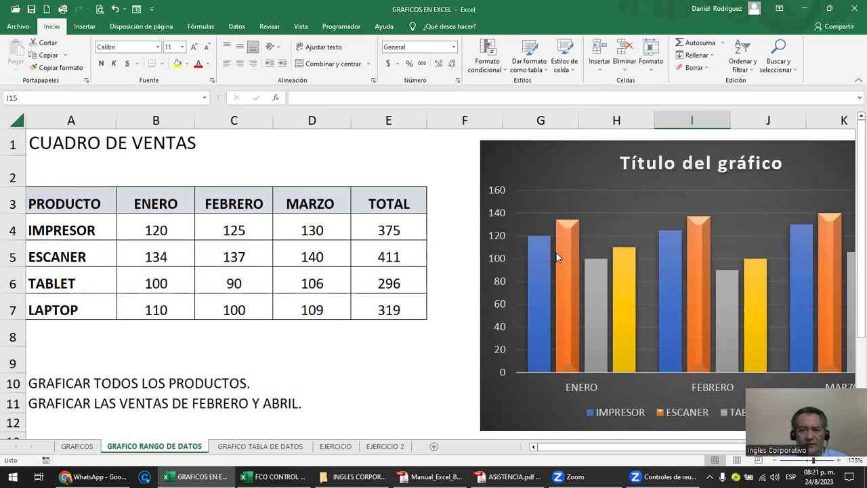
pyautogui.moveTo(557, 257)
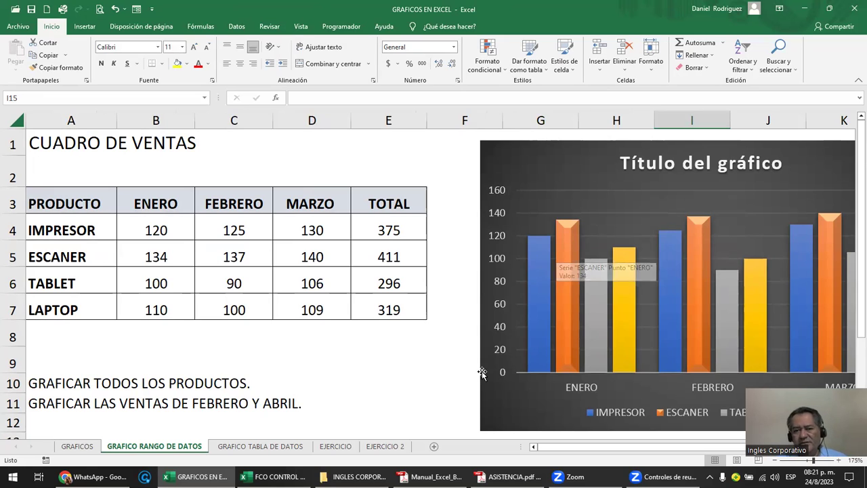
pyautogui.click(420, 348)
pyautogui.scroll(-2, 419, 349)
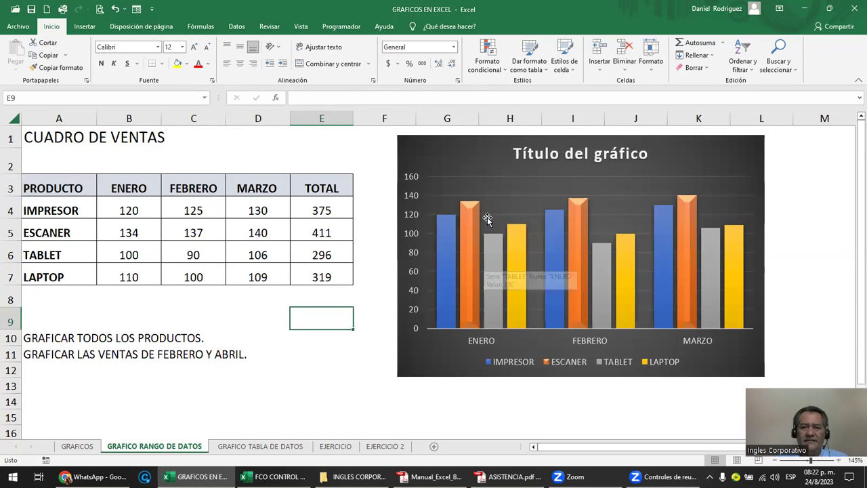
pyautogui.moveTo(629, 283)
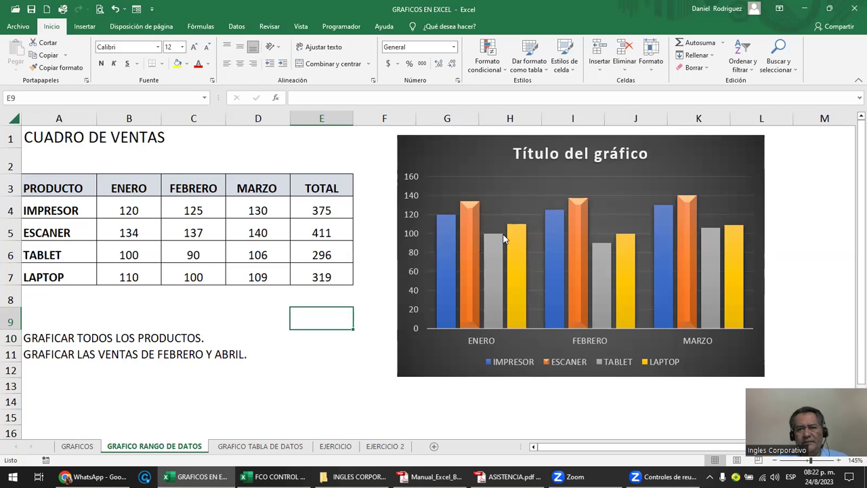
pyautogui.moveTo(503, 236)
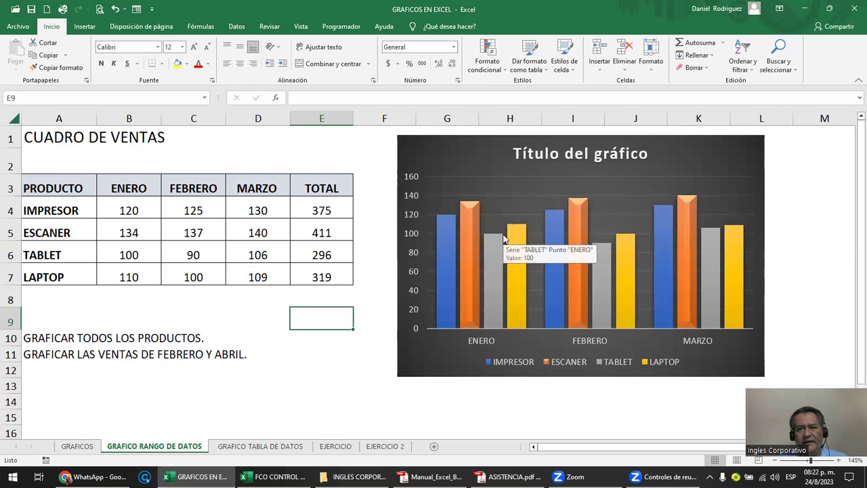
pyautogui.click(517, 155)
pyautogui.click(515, 154)
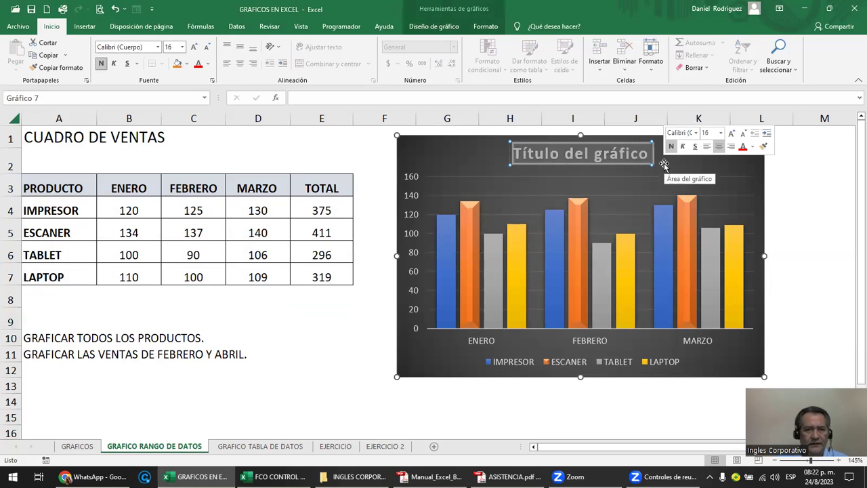
pyautogui.write('VENTAS')
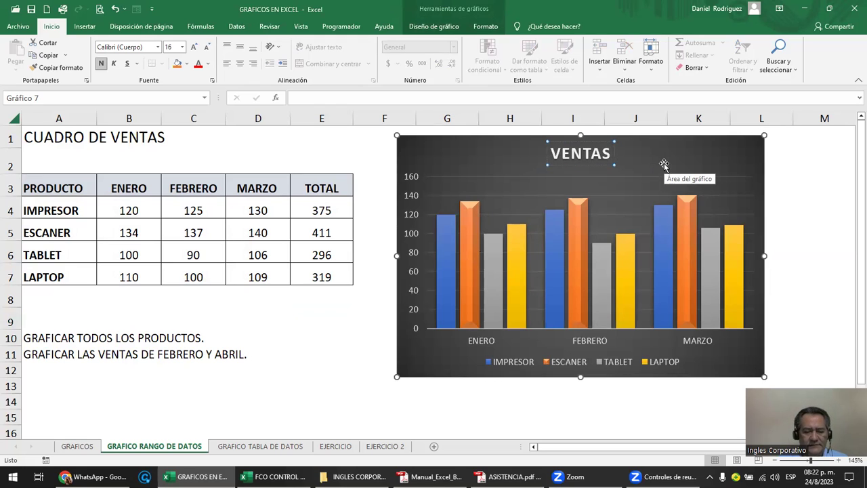
pyautogui.write(' Q1')
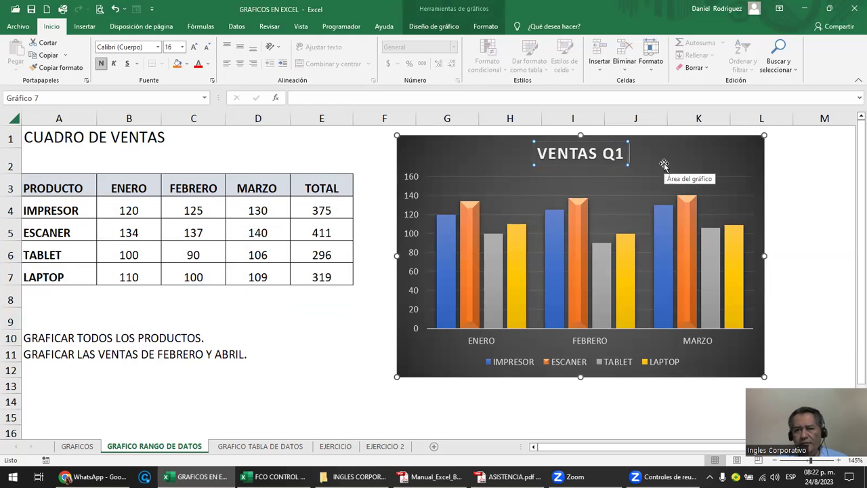
pyautogui.write(' 2023')
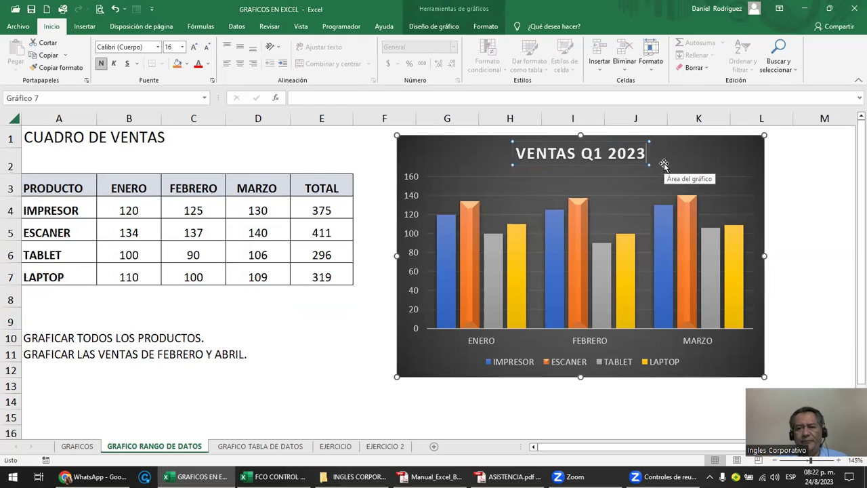
pyautogui.click(802, 247)
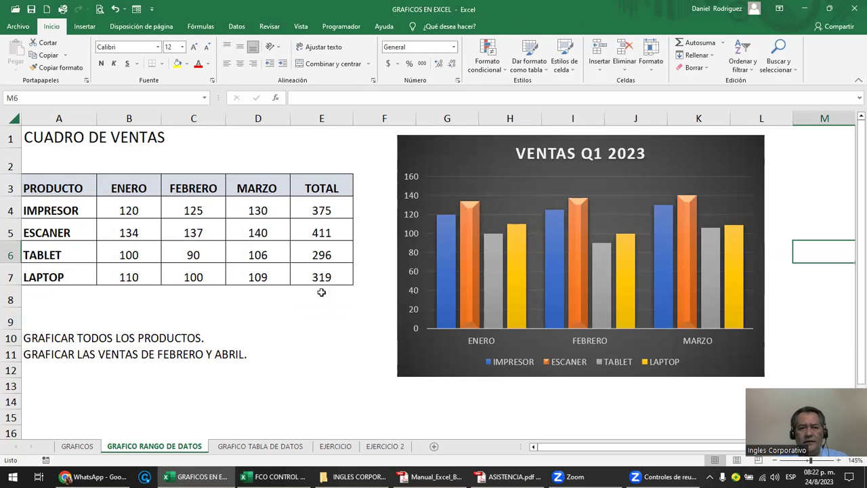
pyautogui.click(423, 151)
pyautogui.moveTo(423, 151); pyautogui.dragTo(391, 152)
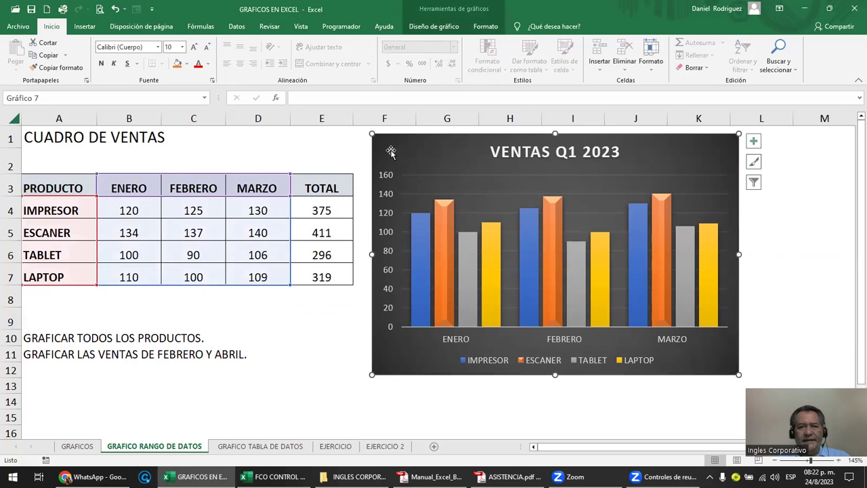
pyautogui.moveTo(400, 147)
pyautogui.mouseDown()
pyautogui.moveTo(75, 177)
pyautogui.moveTo(437, 154)
pyautogui.mouseUp()
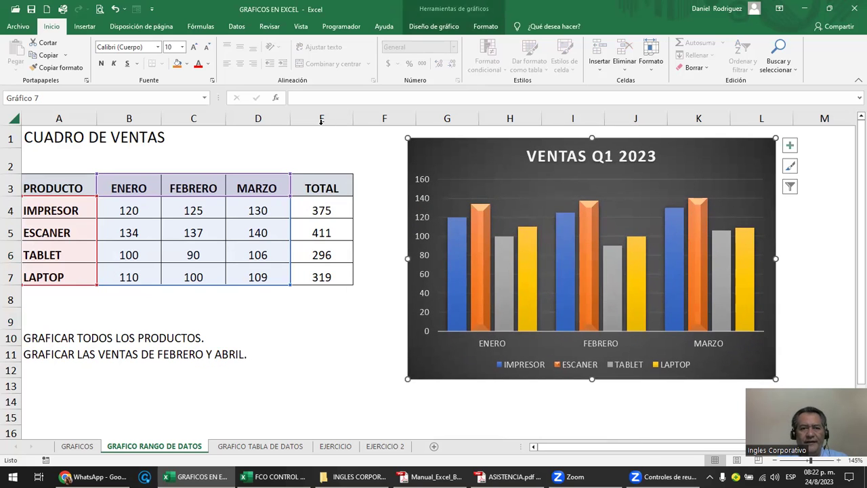
pyautogui.moveTo(322, 137); pyautogui.dragTo(28, 433)
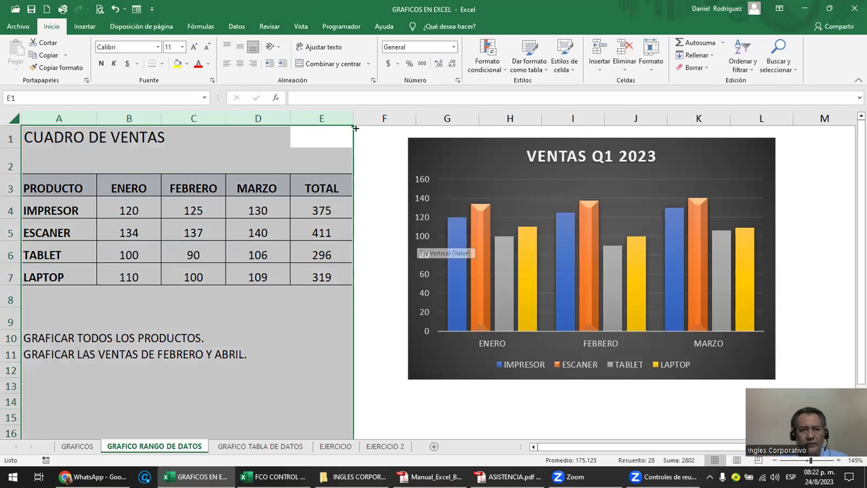
pyautogui.rightClick(329, 120)
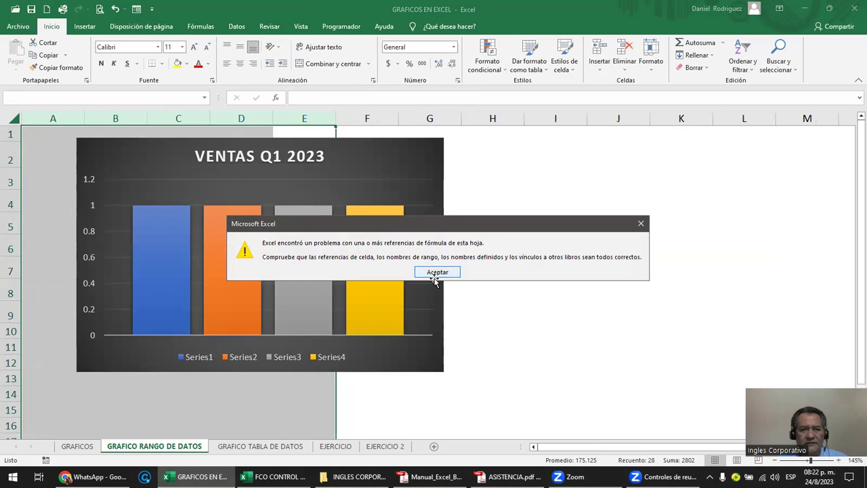
pyautogui.click(428, 272)
pyautogui.hotkey('ctrl', 'z')
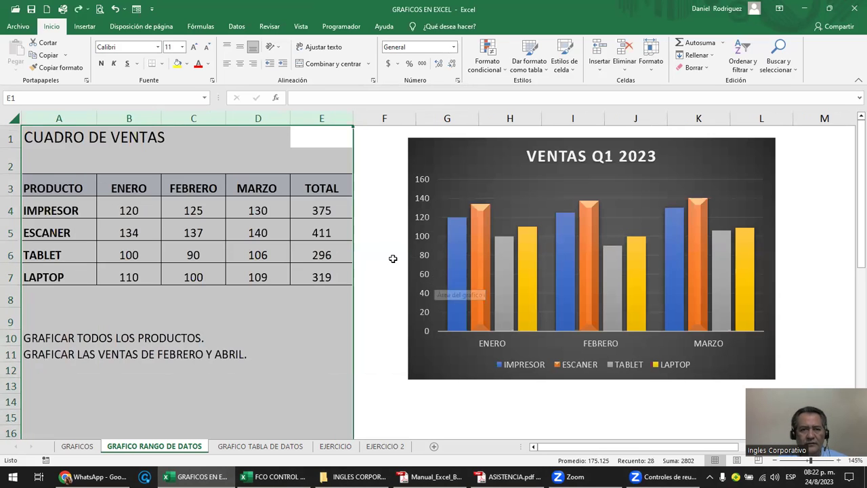
pyautogui.click(385, 240)
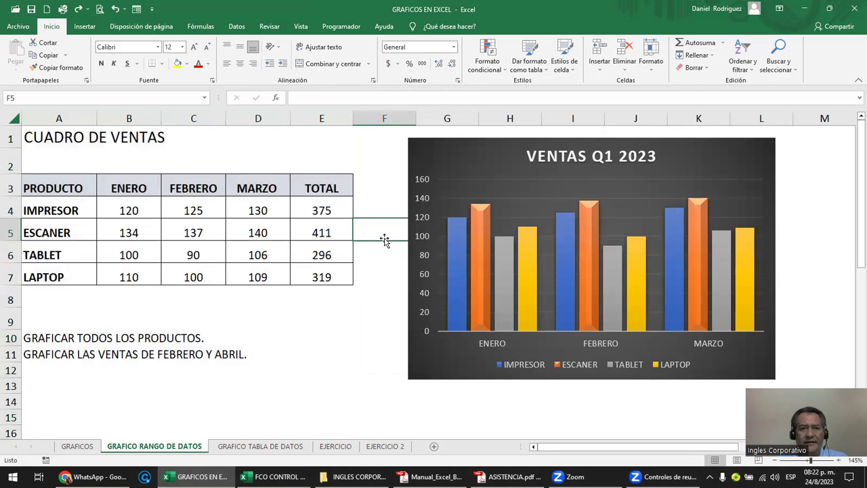
# Delete the MARZO column and undo it, then nudge the chart slightly left toward the table.
pyautogui.rightClick(257, 118)
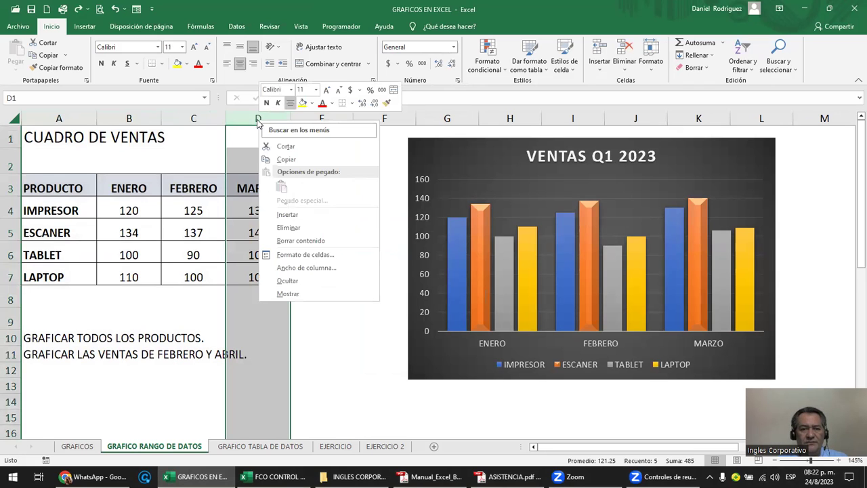
pyautogui.click(314, 228)
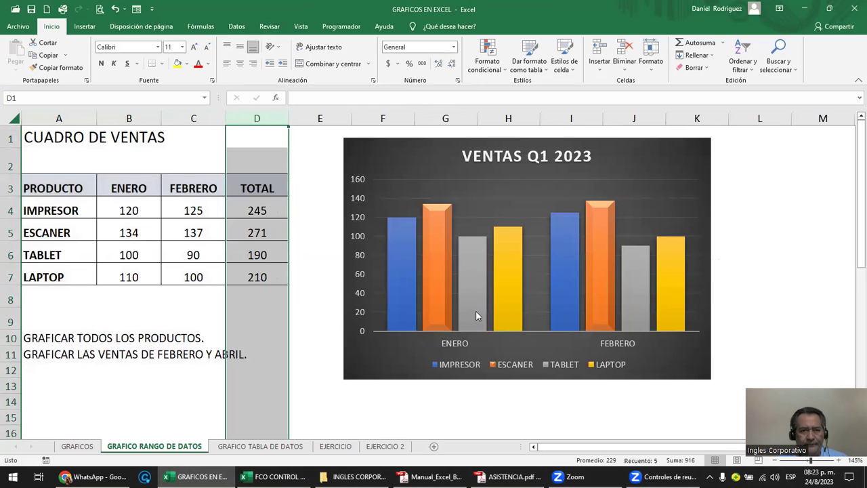
pyautogui.hotkey('ctrl', 'z')
pyautogui.click(340, 324)
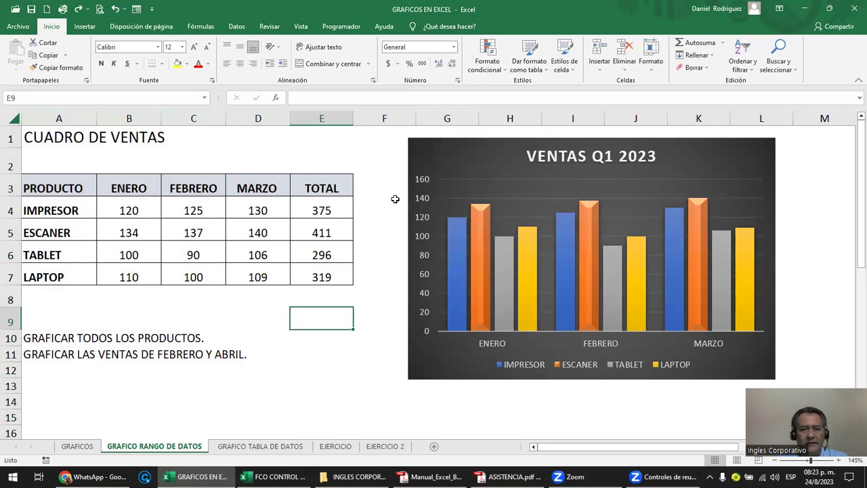
pyautogui.moveTo(435, 154); pyautogui.dragTo(391, 156)
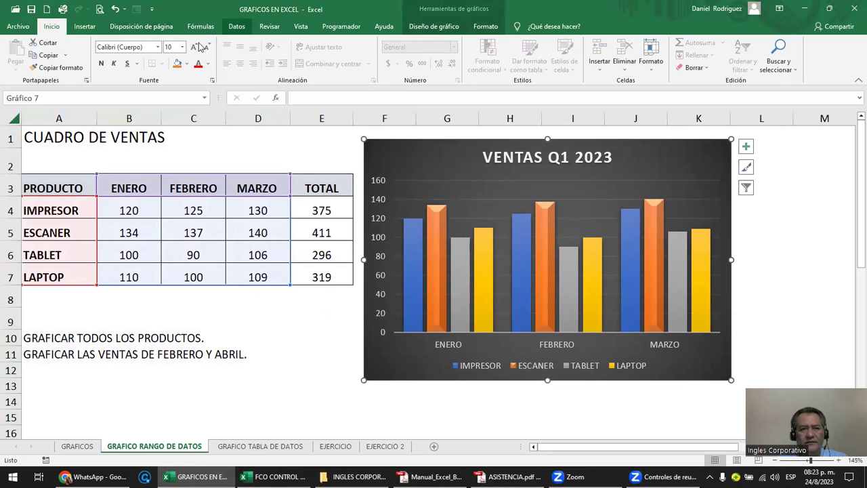
pyautogui.click(85, 27)
pyautogui.click(77, 446)
pyautogui.click(430, 213)
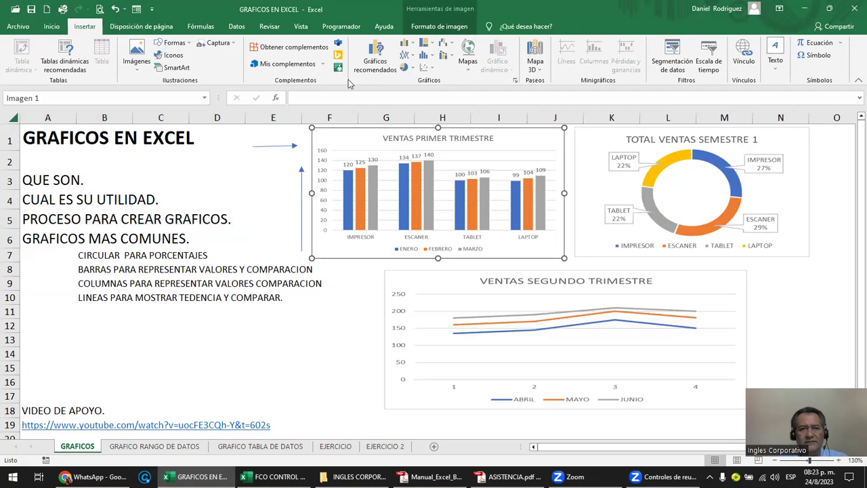
pyautogui.click(413, 46)
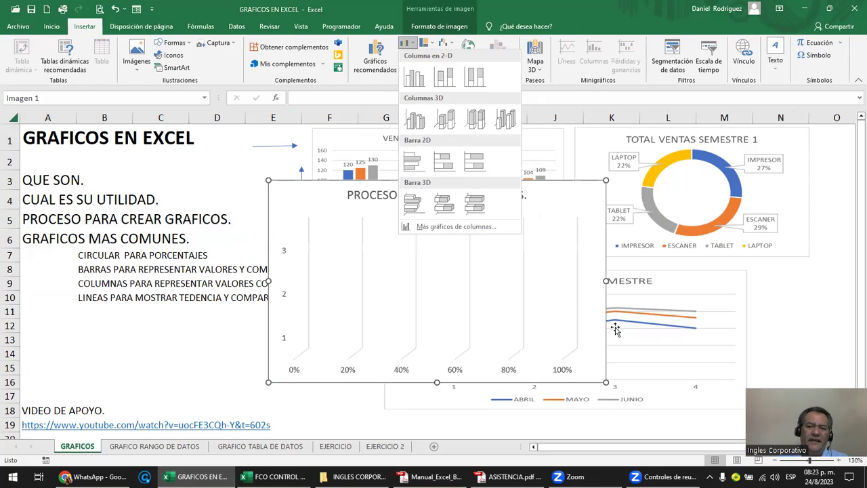
pyautogui.click(785, 319)
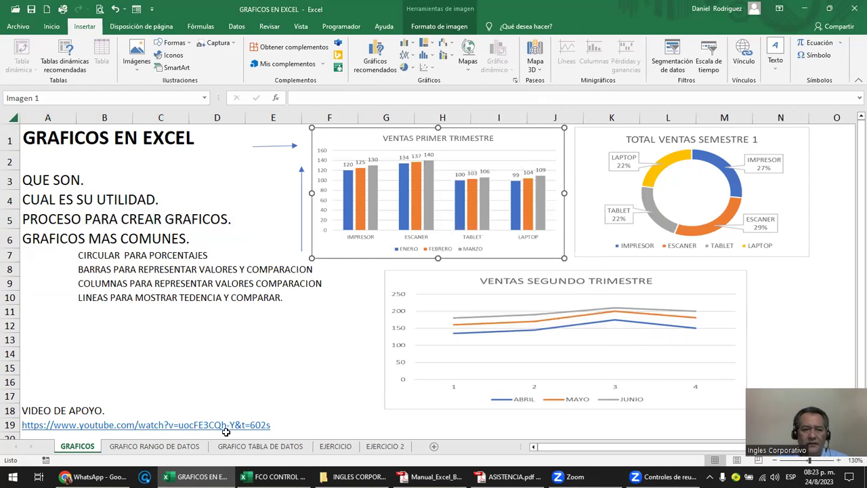
pyautogui.click(154, 446)
# Reselect the VENTAS Q1 2023 chart and delete it from the sheet.
pyautogui.click(312, 323)
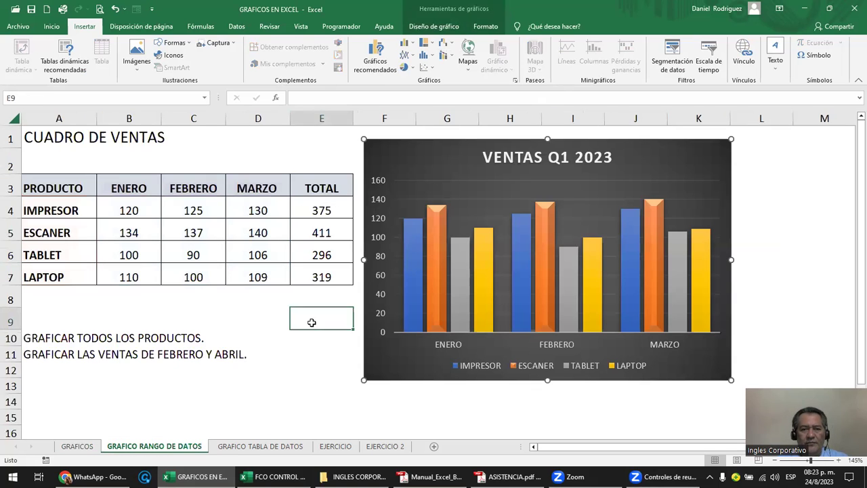
pyautogui.click(398, 152)
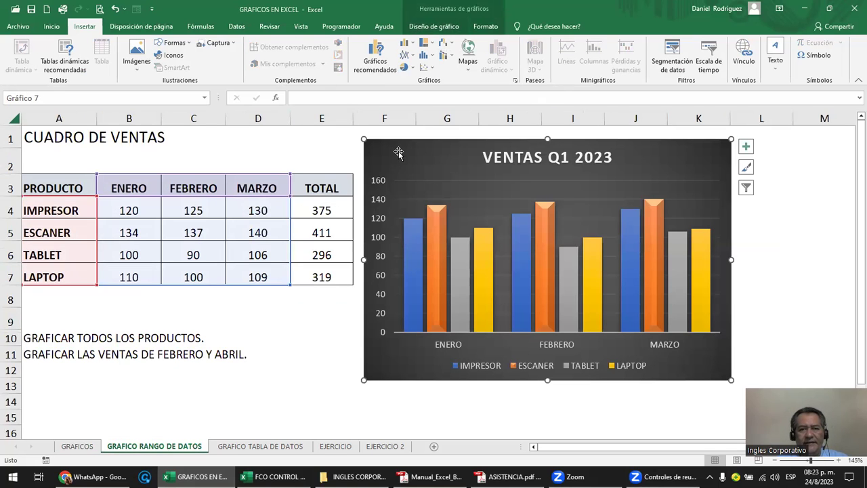
pyautogui.click(437, 29)
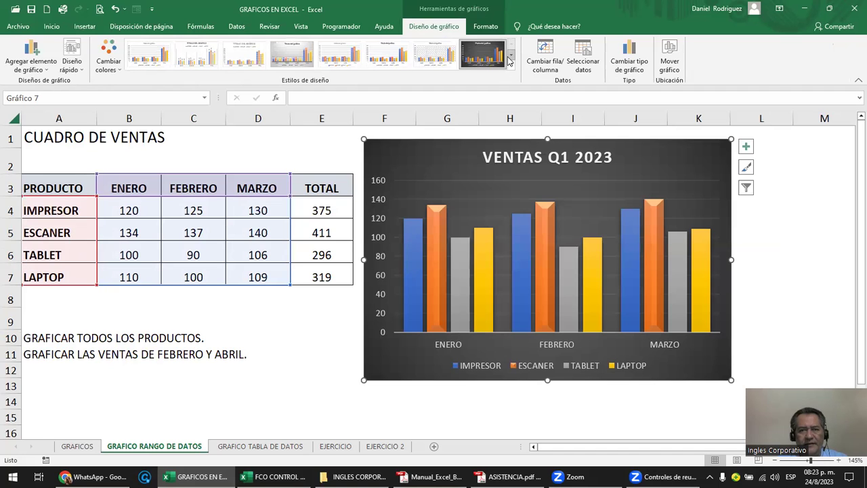
pyautogui.click(484, 28)
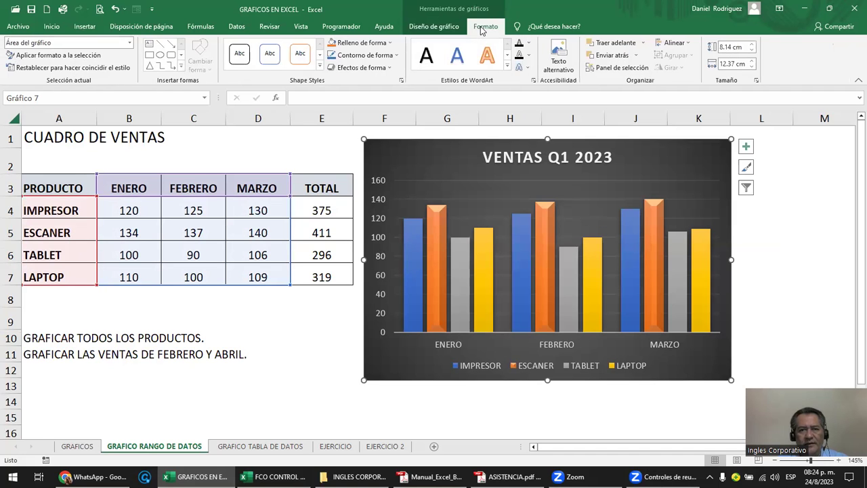
pyautogui.click(755, 246)
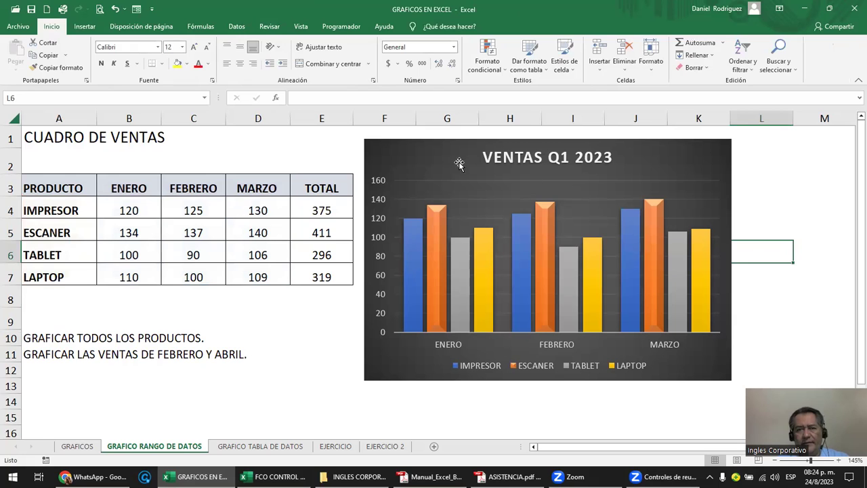
pyautogui.click(414, 158)
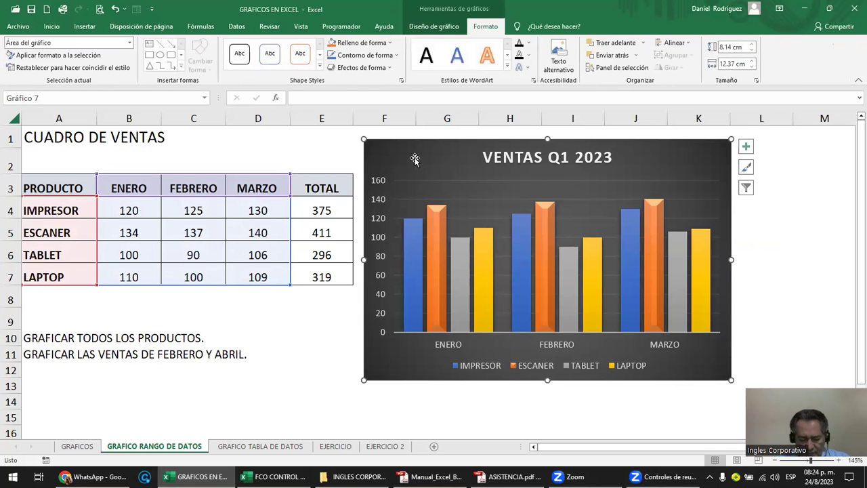
pyautogui.press('Escape')
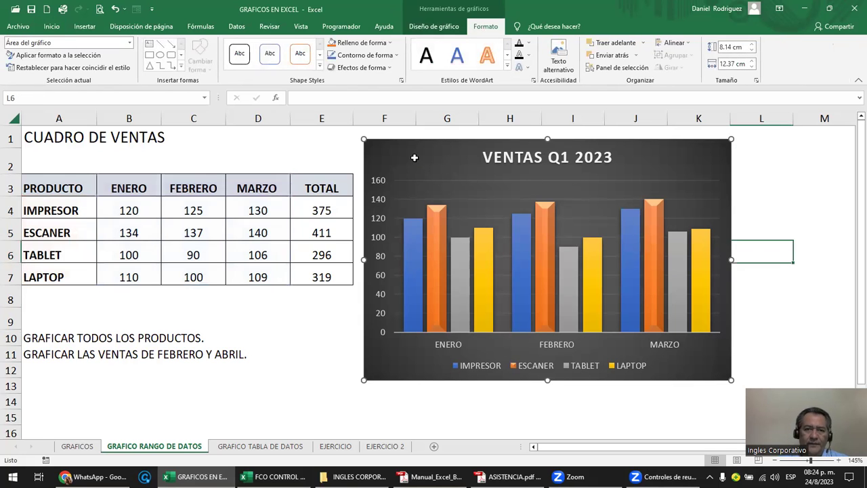
pyautogui.press('Delete')
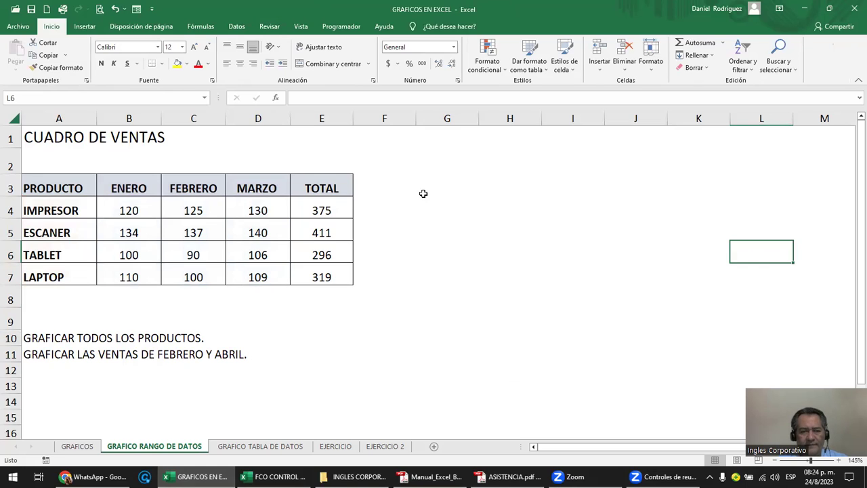
pyautogui.click(422, 200)
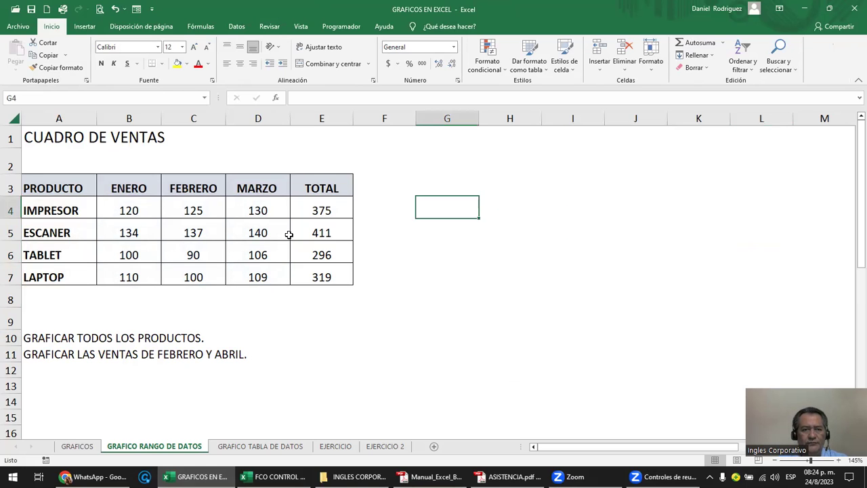
pyautogui.click(51, 192)
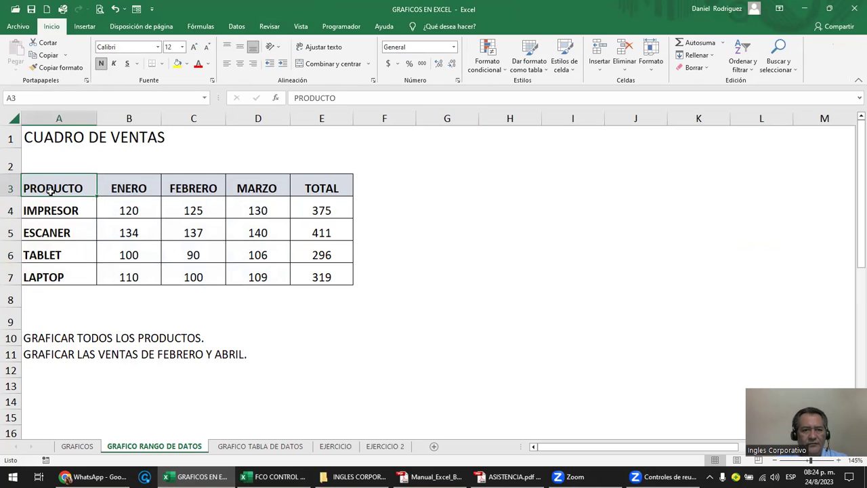
pyautogui.moveTo(51, 188); pyautogui.dragTo(257, 274)
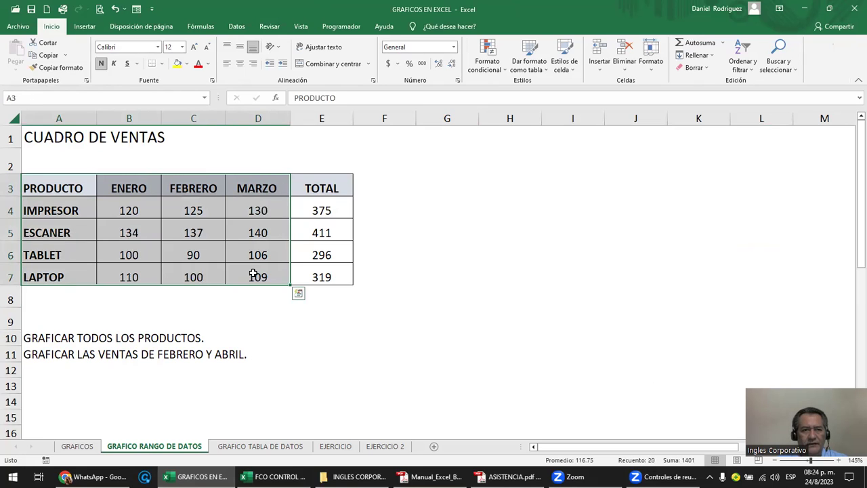
pyautogui.click(85, 27)
pyautogui.click(412, 44)
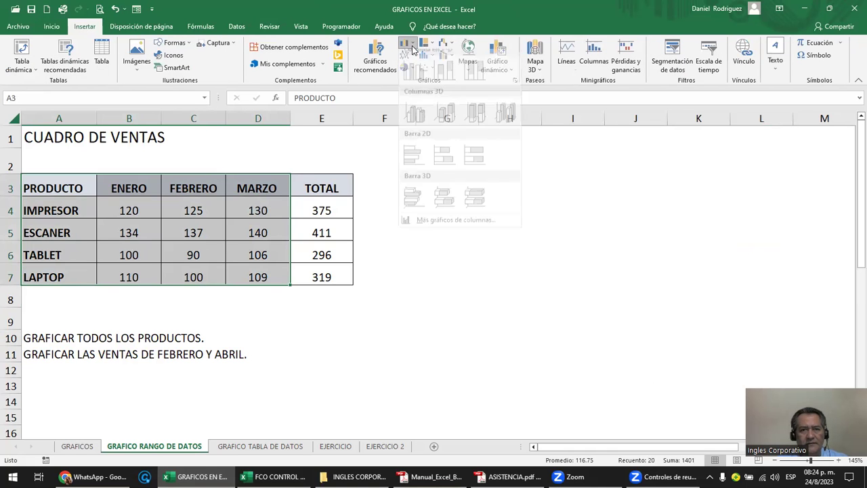
pyautogui.click(413, 74)
pyautogui.moveTo(517, 196); pyautogui.dragTo(716, 173)
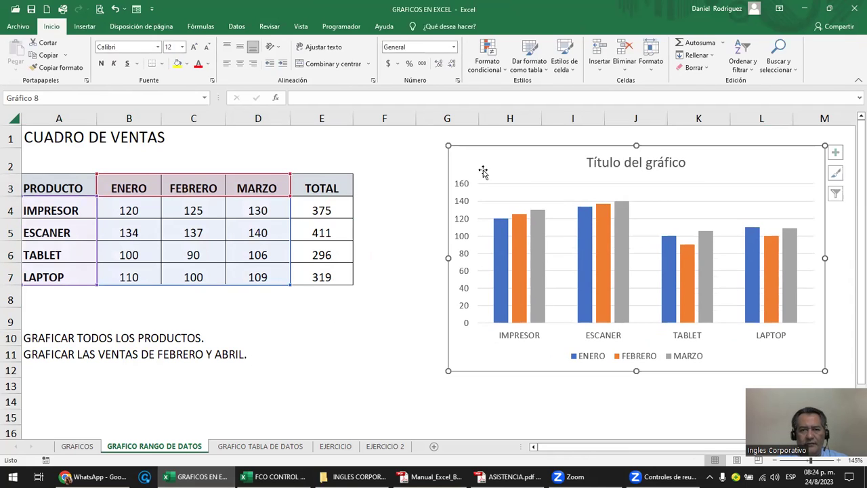
pyautogui.press('Delete')
pyautogui.click(457, 194)
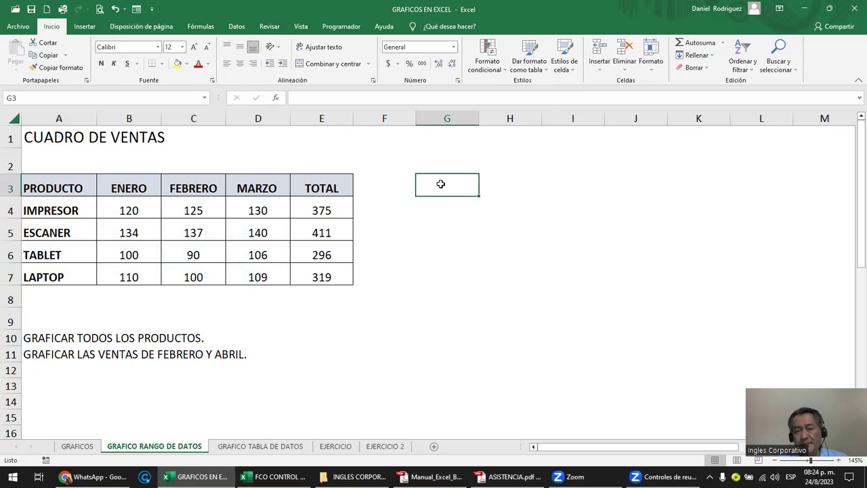
pyautogui.click(80, 30)
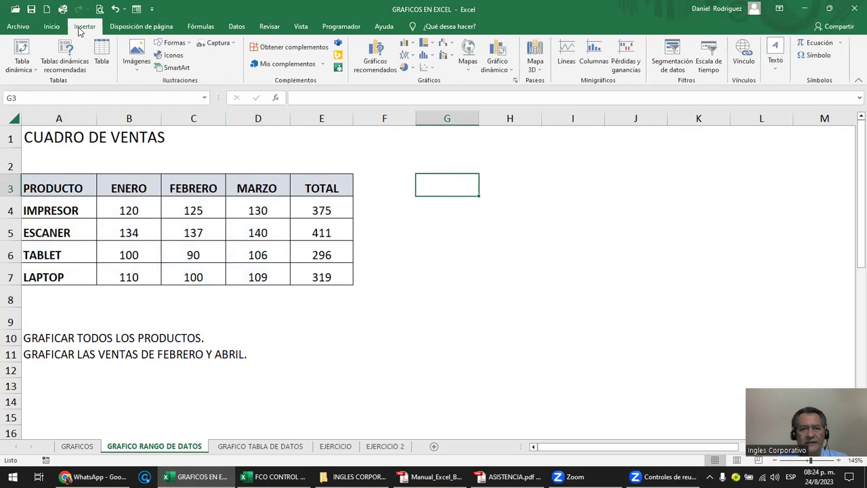
pyautogui.click(413, 44)
pyautogui.click(415, 71)
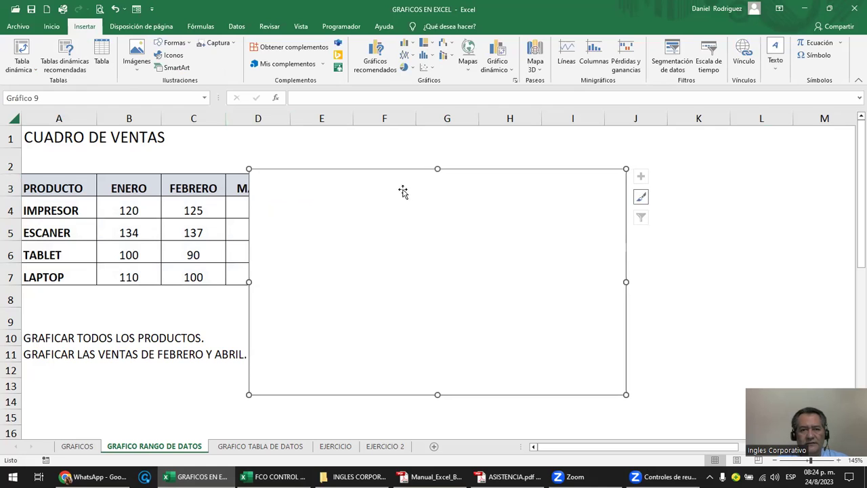
pyautogui.moveTo(403, 191); pyautogui.dragTo(529, 152)
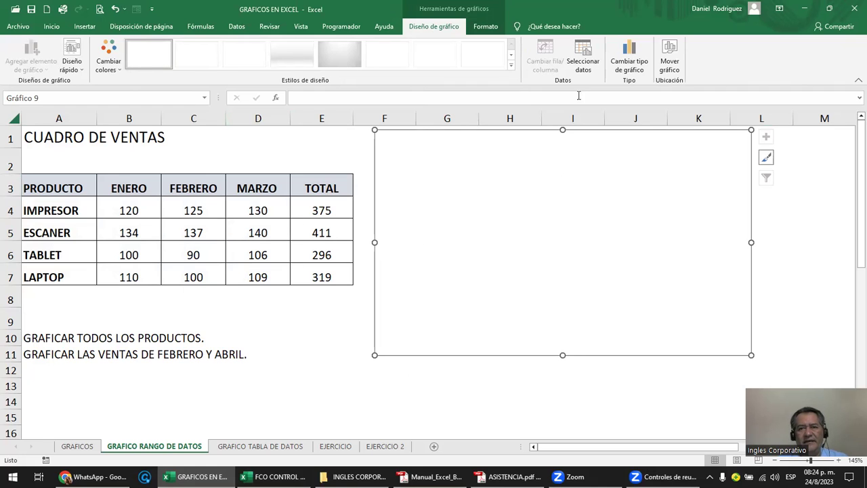
pyautogui.click(583, 63)
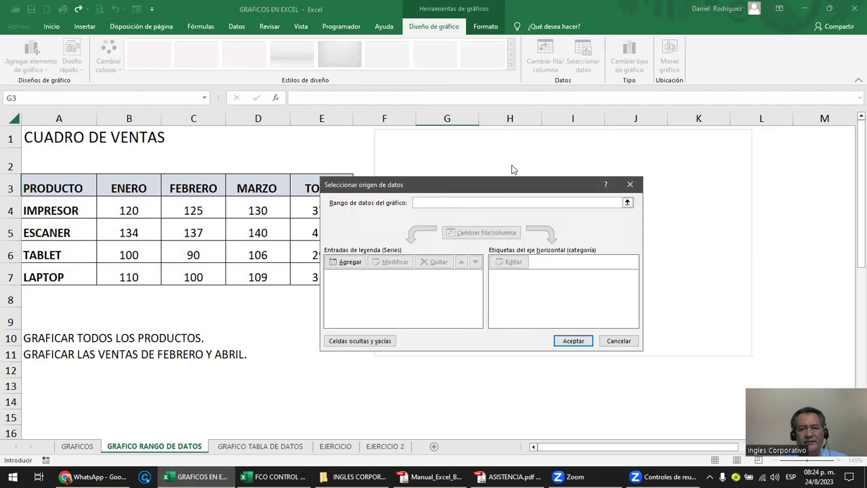
pyautogui.moveTo(513, 181); pyautogui.dragTo(593, 163)
pyautogui.moveTo(58, 188)
pyautogui.mouseDown()
pyautogui.moveTo(203, 261)
pyautogui.moveTo(273, 269)
pyautogui.mouseUp()
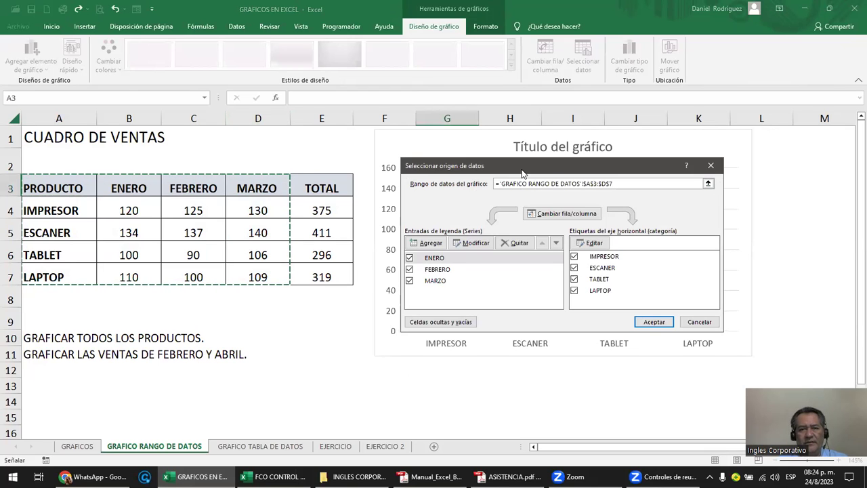
pyautogui.moveTo(522, 174); pyautogui.dragTo(169, 178)
pyautogui.click(357, 172)
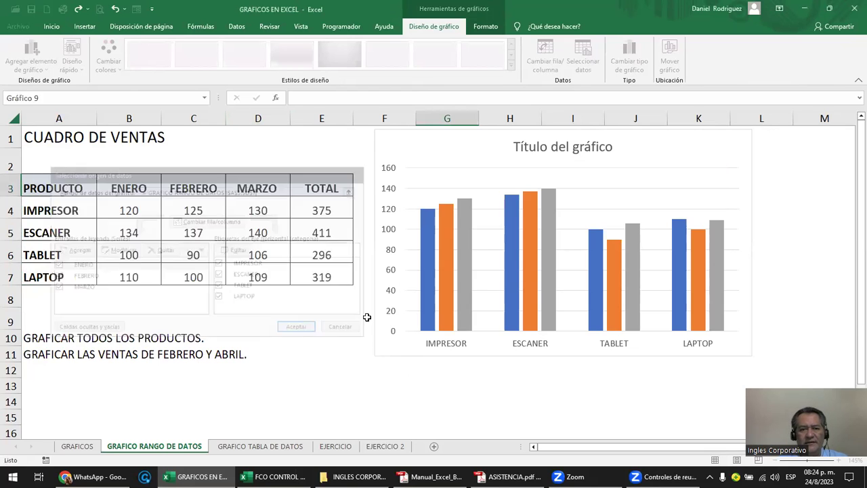
pyautogui.click(333, 350)
pyautogui.click(482, 287)
pyautogui.press('Delete')
pyautogui.click(499, 200)
pyautogui.click(481, 183)
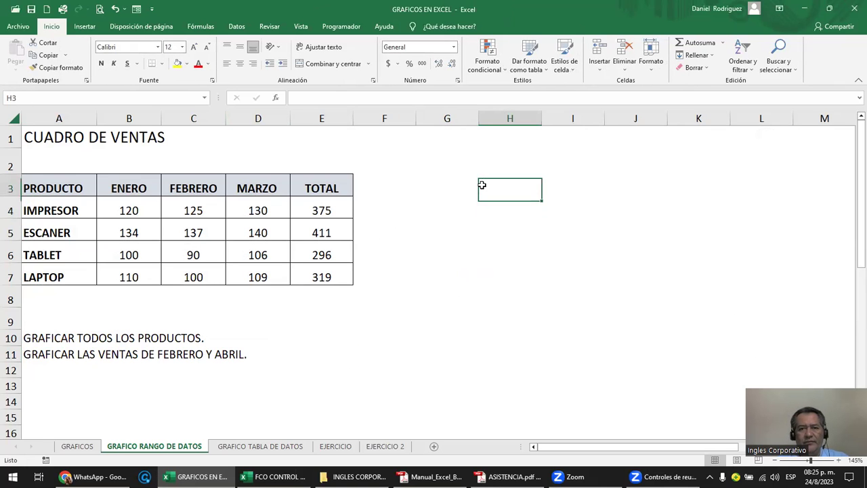
# Insert an empty clustered column chart and place it right of the table.
pyautogui.click(84, 27)
pyautogui.click(412, 43)
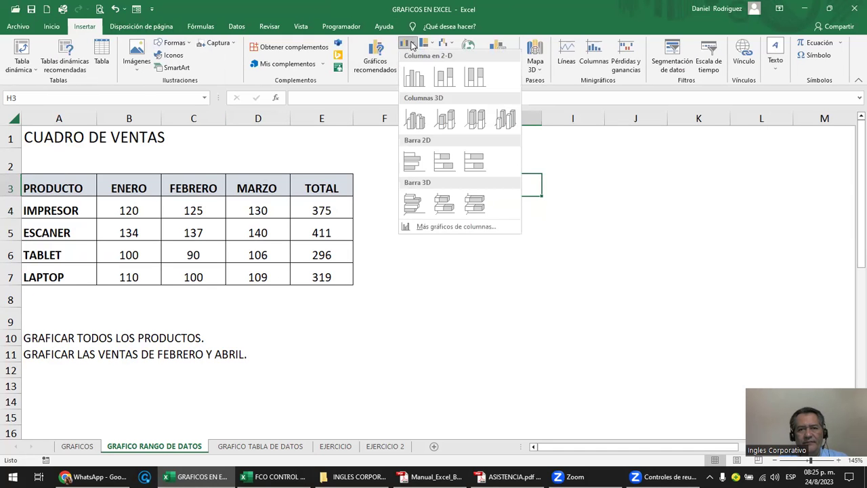
pyautogui.click(411, 73)
pyautogui.moveTo(457, 196); pyautogui.dragTo(576, 179)
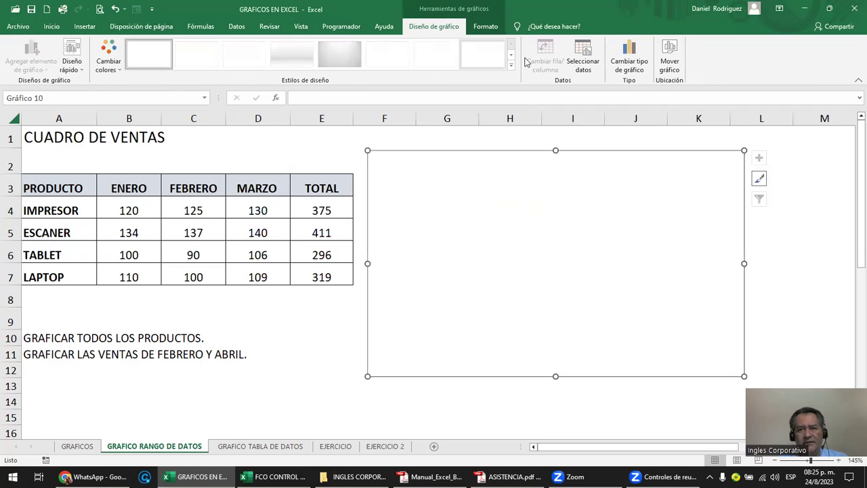
# Set the chart's data source range to A3:D7 and confirm.
pyautogui.click(582, 64)
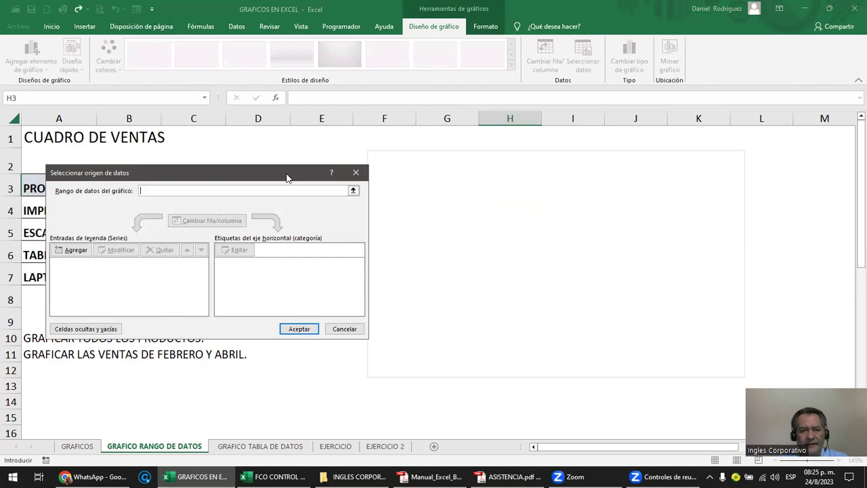
pyautogui.moveTo(287, 178); pyautogui.dragTo(322, 271)
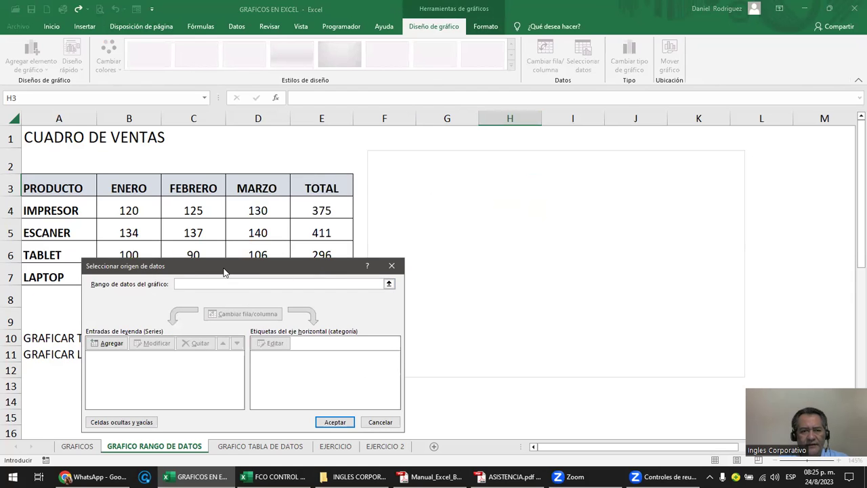
pyautogui.moveTo(225, 271); pyautogui.dragTo(241, 336)
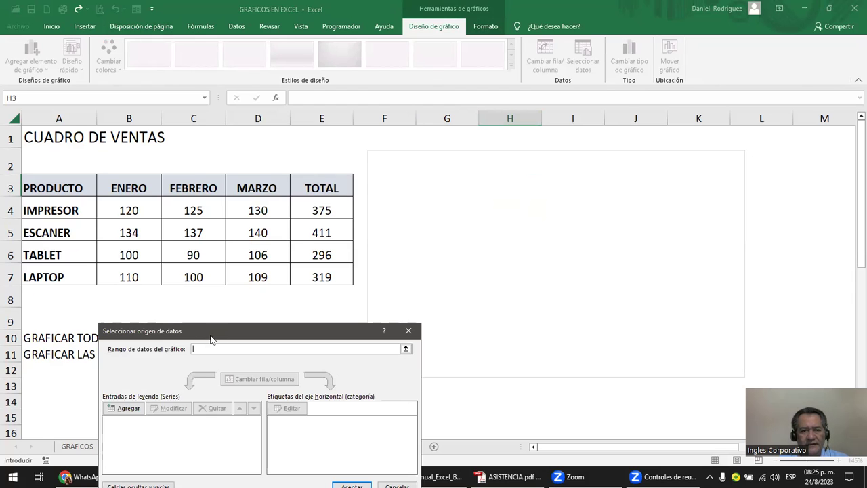
pyautogui.moveTo(86, 188); pyautogui.dragTo(241, 267)
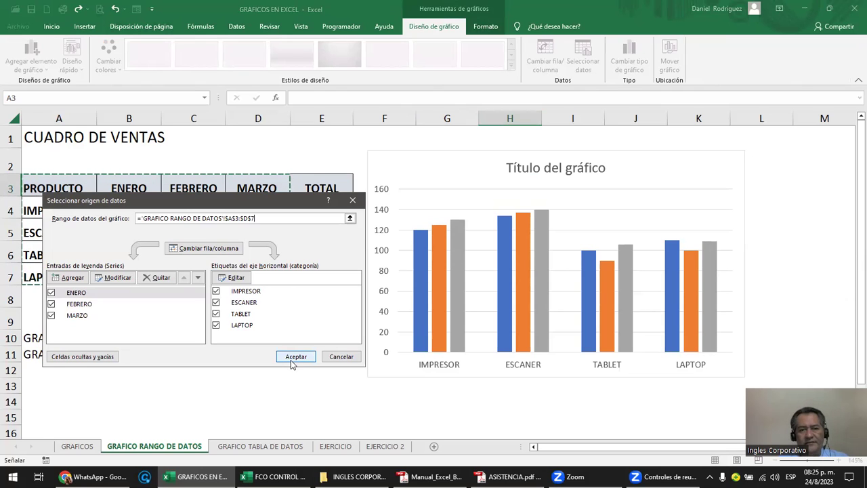
pyautogui.click(295, 358)
pyautogui.click(340, 338)
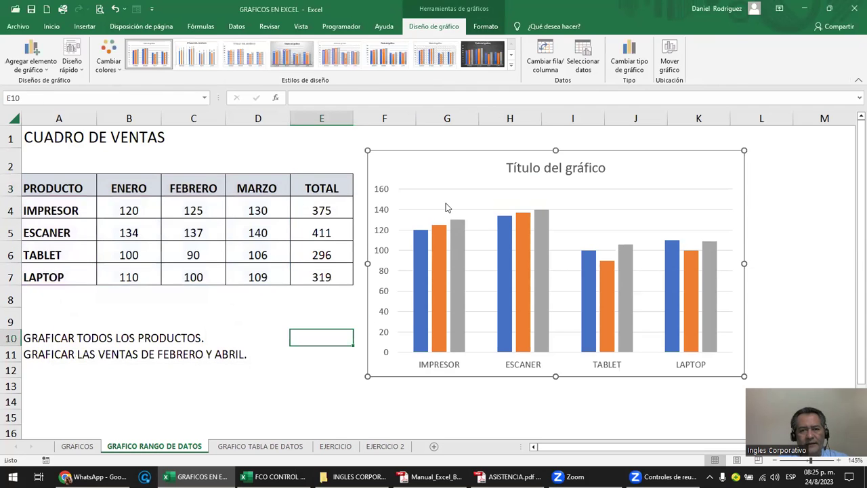
# Drag the chart far right to column M, then select the instructions in A10 and A11.
pyautogui.click(443, 166)
pyautogui.moveTo(443, 166); pyautogui.dragTo(578, 165)
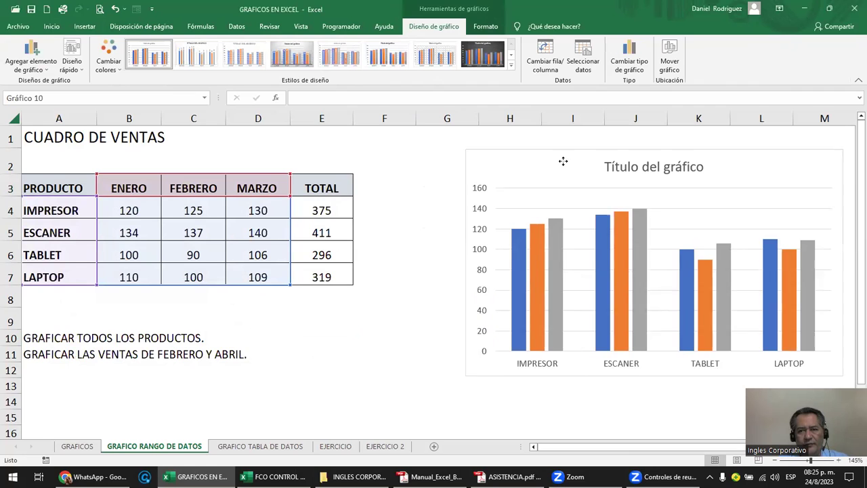
pyautogui.moveTo(522, 173)
pyautogui.mouseDown()
pyautogui.moveTo(634, 182)
pyautogui.moveTo(792, 175)
pyautogui.mouseUp()
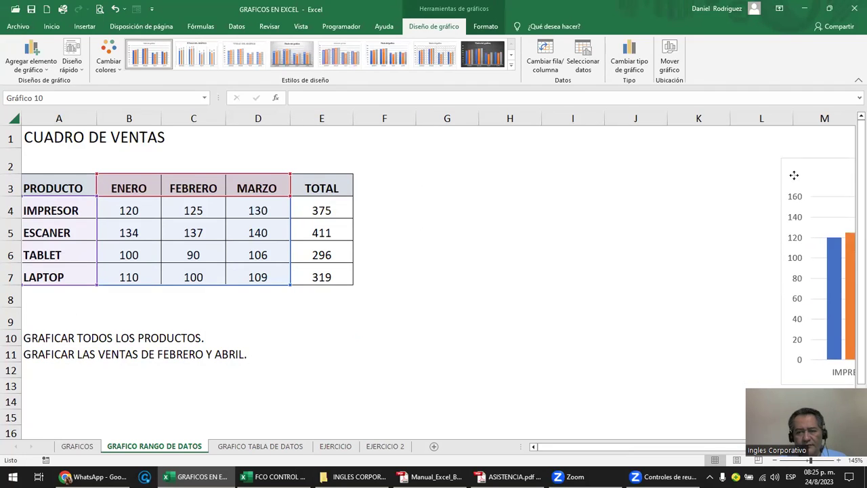
pyautogui.click(410, 200)
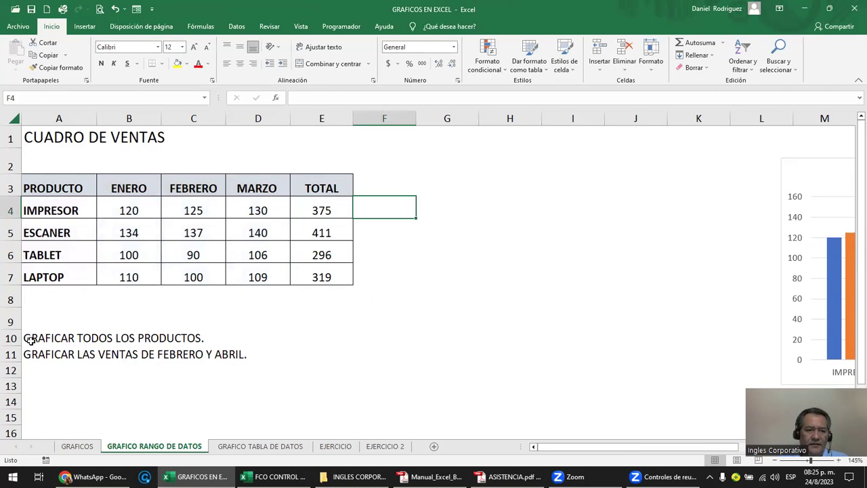
pyautogui.click(87, 342)
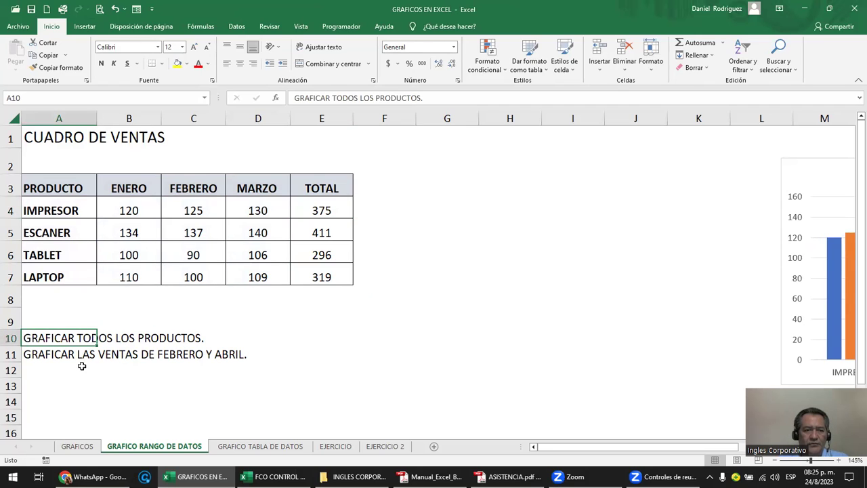
pyautogui.click(66, 357)
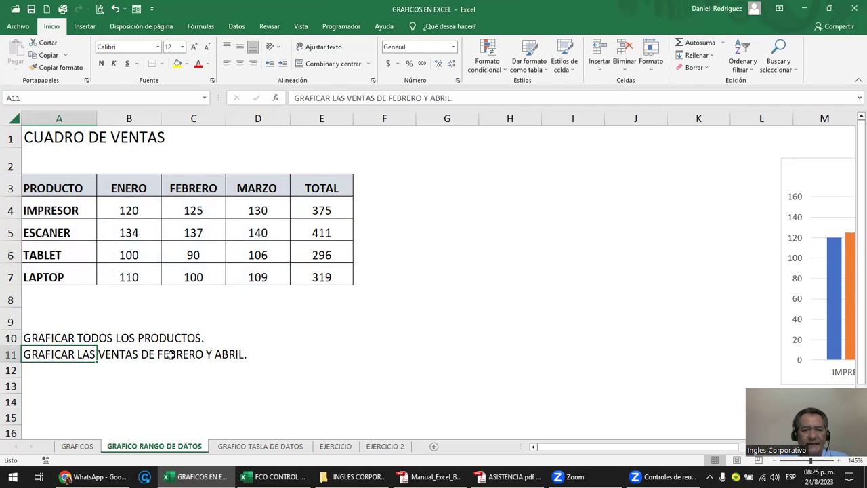
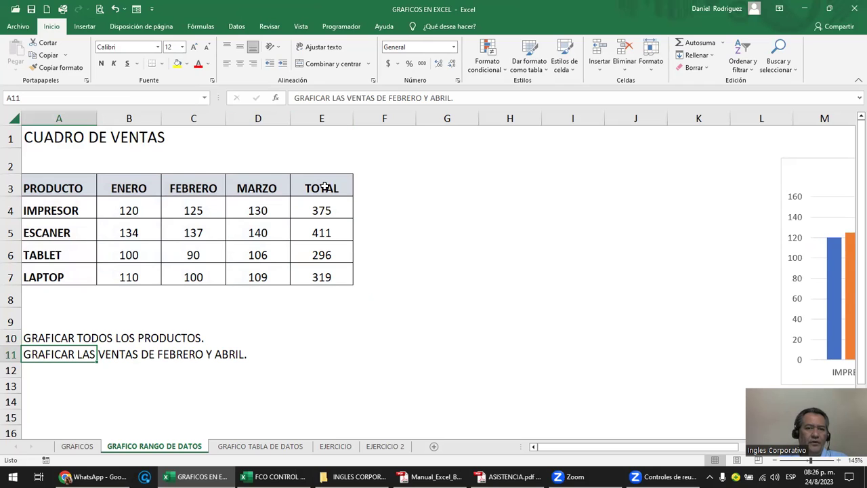
# Insert a new column before TOTAL with the header ABRIL.
pyautogui.rightClick(316, 118)
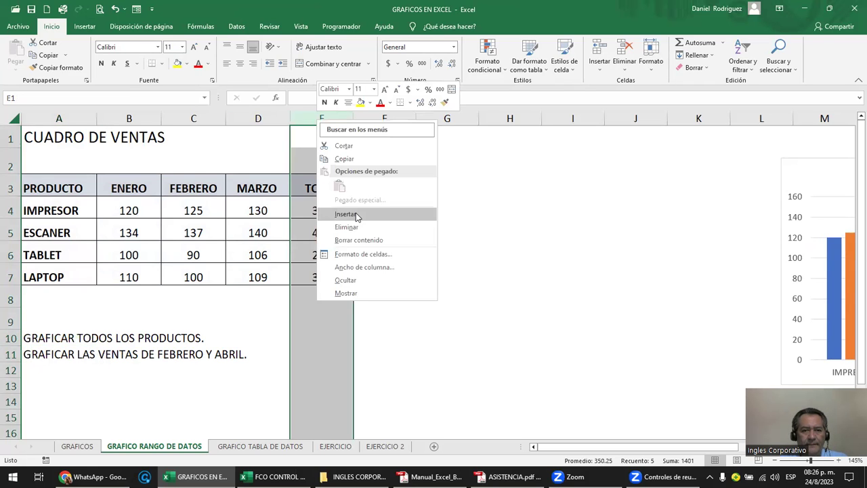
pyautogui.click(357, 215)
pyautogui.click(334, 192)
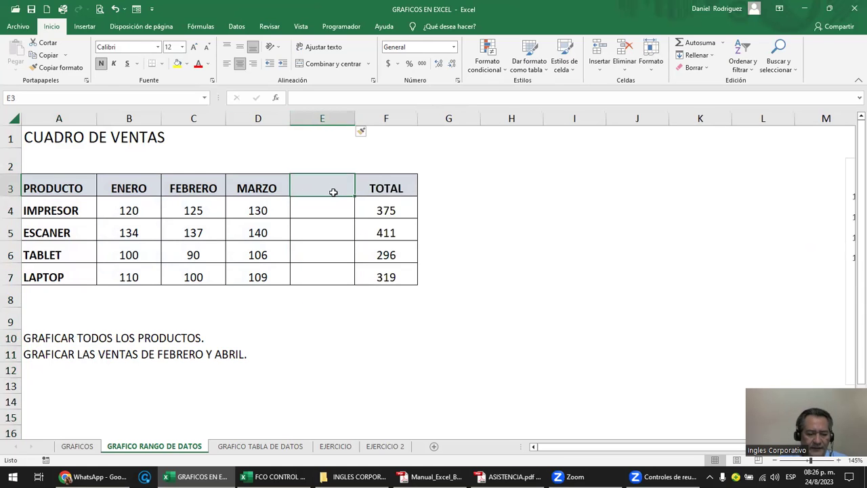
pyautogui.write('ABRIL')
pyautogui.press('Return')
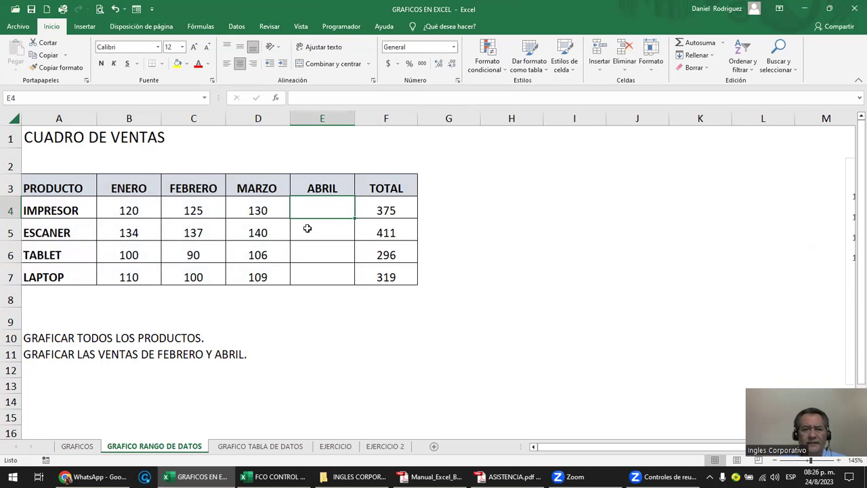
# Enter April sales of 115, 124, 100 and 120 for the four products.
pyautogui.write('115')
pyautogui.press('Return')
pyautogui.write('24')
pyautogui.press('Return')
pyautogui.write('100')
pyautogui.press('Return')
pyautogui.write('120')
pyautogui.press('Return')
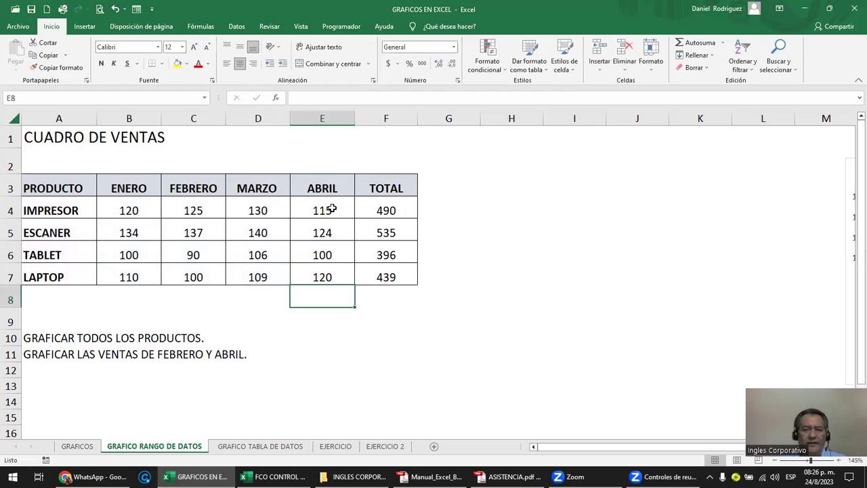
# Check that the IMPRESOR SUMA total now includes the ABRIL column.
pyautogui.click(325, 187)
pyautogui.doubleClick(391, 210)
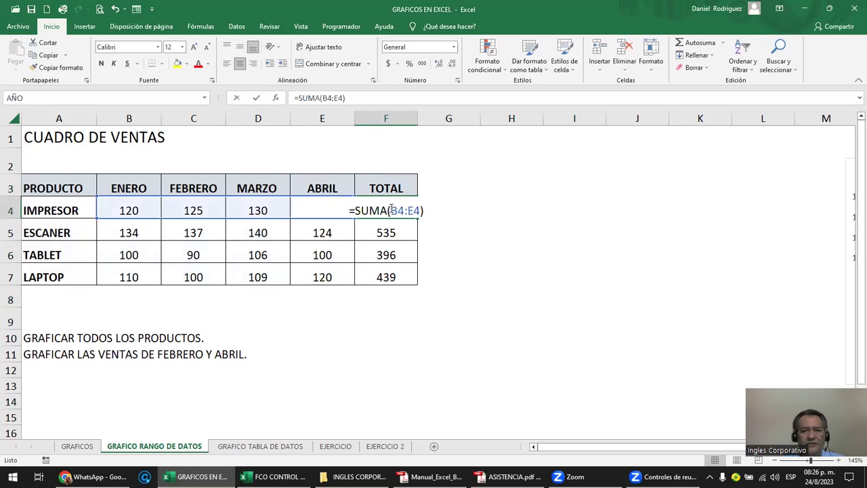
pyautogui.press('Return')
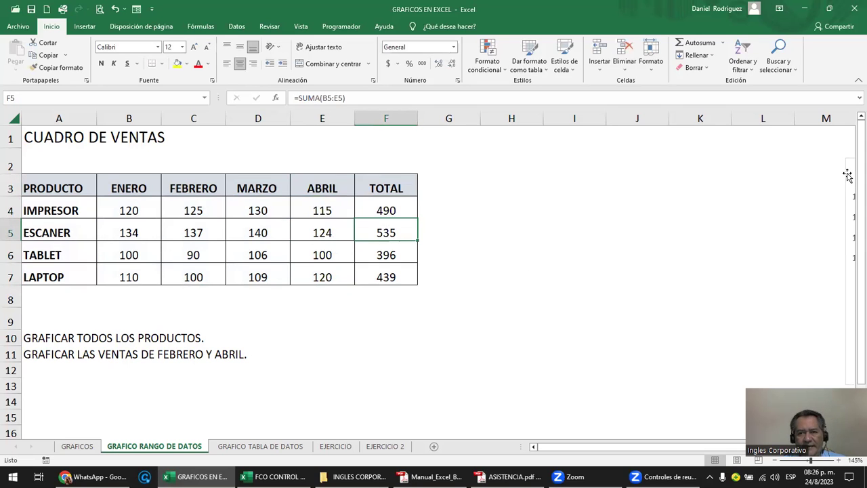
# Extend the column chart's data range to column E so each product gets an April bar.
pyautogui.moveTo(847, 175); pyautogui.dragTo(465, 167)
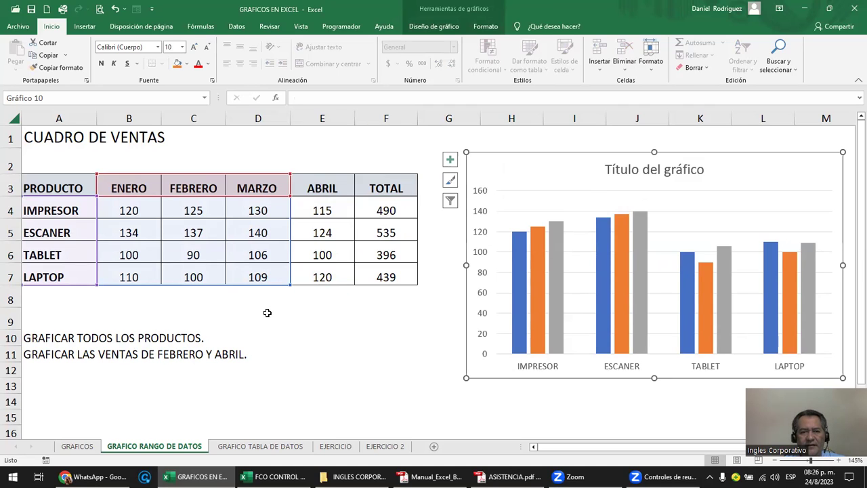
pyautogui.moveTo(292, 285); pyautogui.dragTo(289, 285)
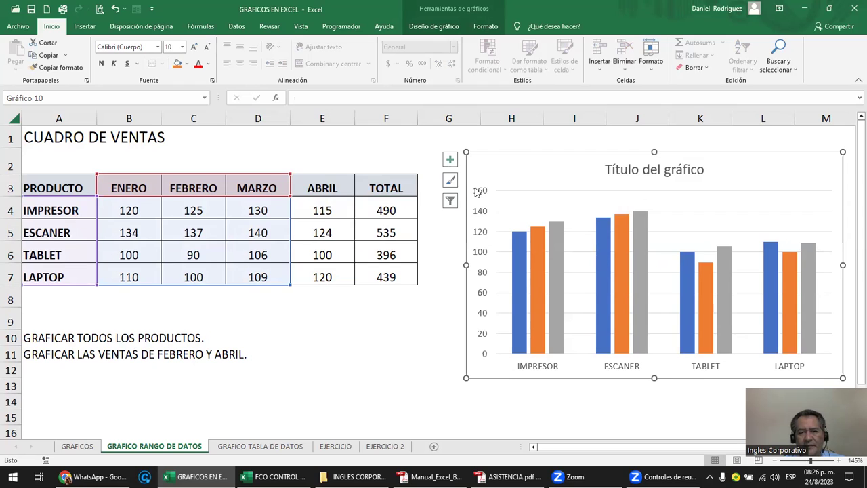
pyautogui.moveTo(292, 288); pyautogui.dragTo(332, 288)
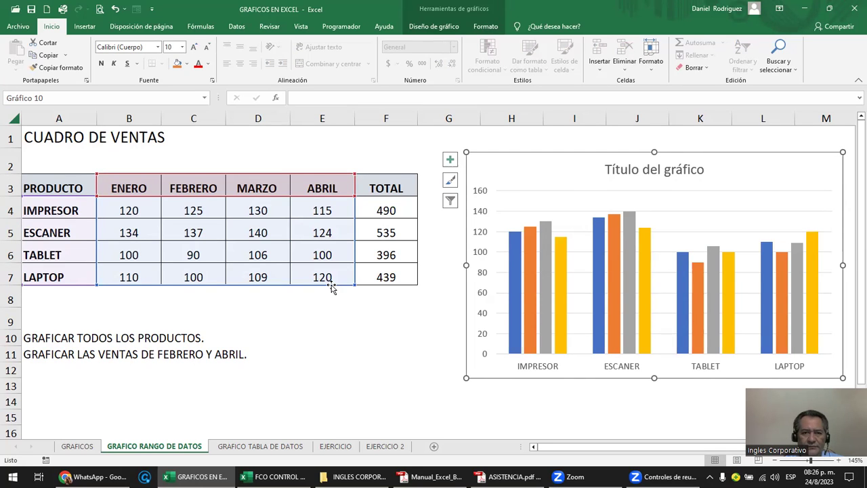
pyautogui.click(416, 150)
pyautogui.moveTo(490, 155); pyautogui.dragTo(842, 163)
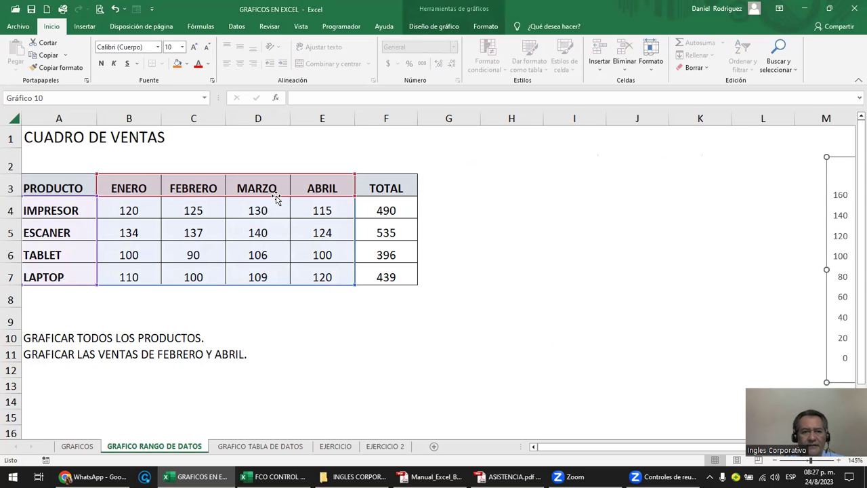
# Try selecting the product names with FEBRERO and ABRIL, clearing failed attempts.
pyautogui.click(57, 343)
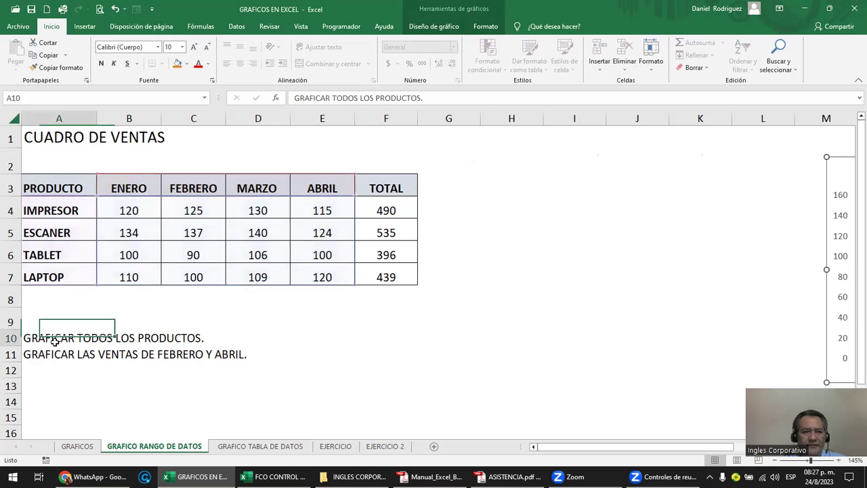
pyautogui.click(45, 359)
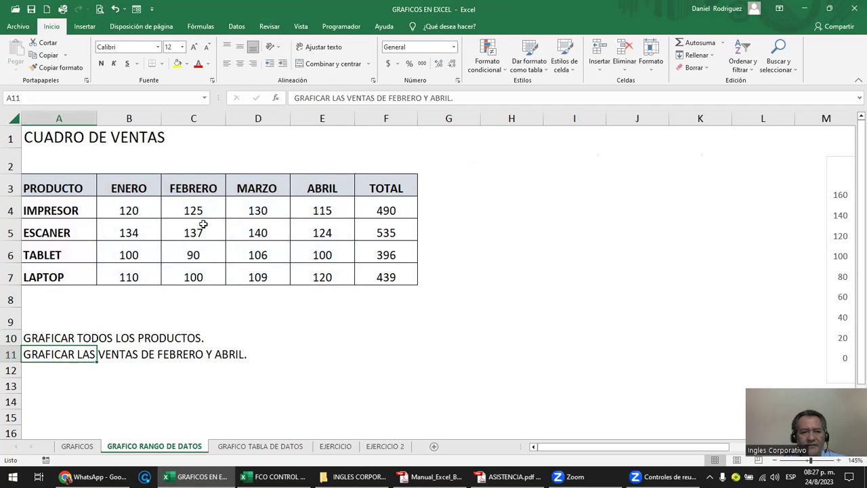
pyautogui.moveTo(205, 189); pyautogui.dragTo(210, 275)
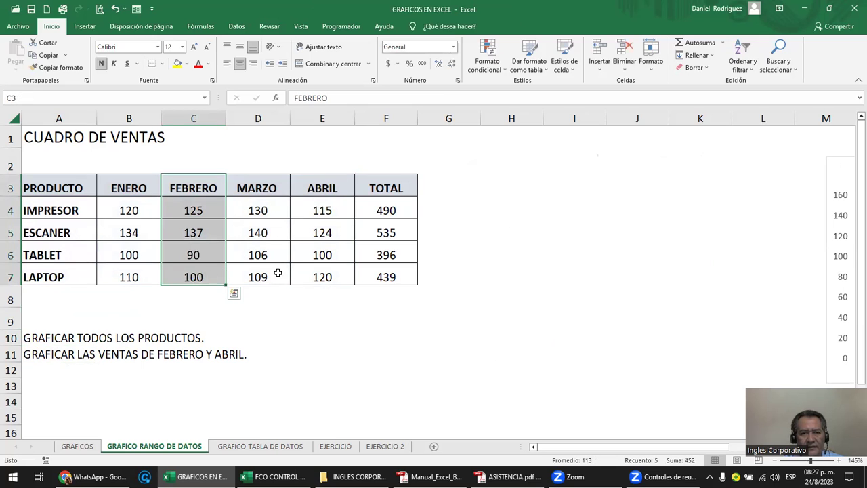
pyautogui.keyDown('ctrl'); pyautogui.moveTo(324, 184); pyautogui.dragTo(334, 281); pyautogui.keyUp('ctrl')
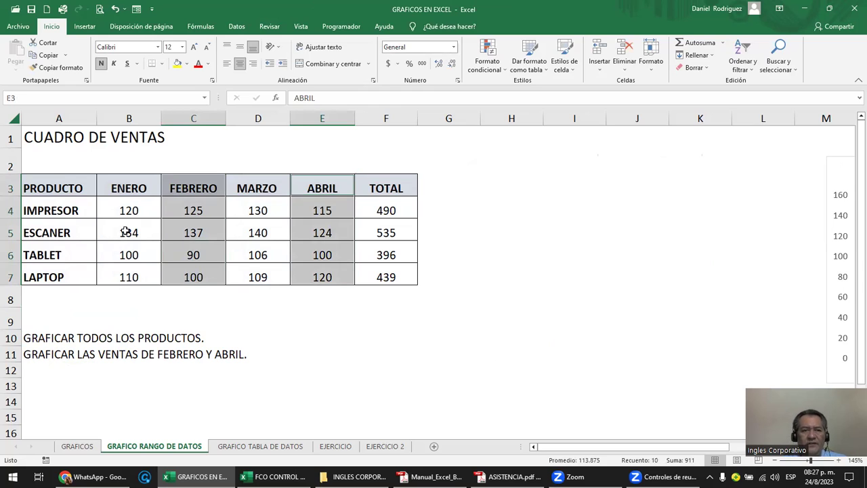
pyautogui.keyDown('ctrl'); pyautogui.moveTo(60, 210); pyautogui.dragTo(62, 279); pyautogui.keyUp('ctrl')
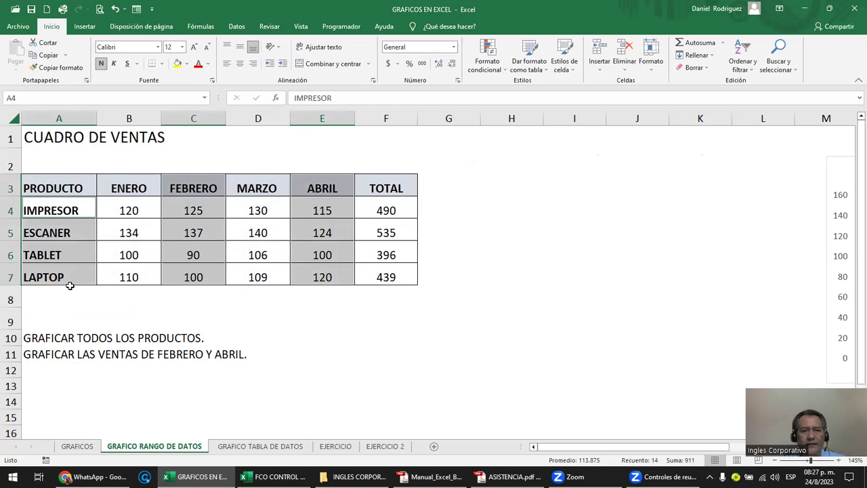
pyautogui.click(283, 323)
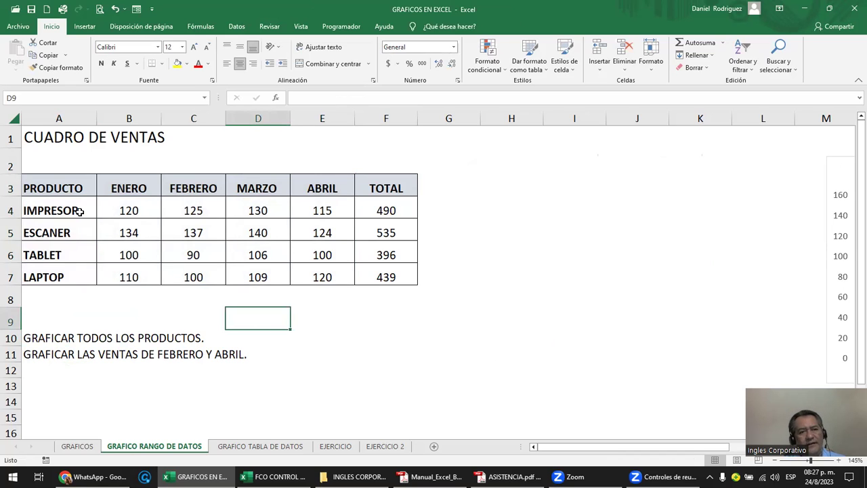
pyautogui.moveTo(64, 188); pyautogui.dragTo(62, 278)
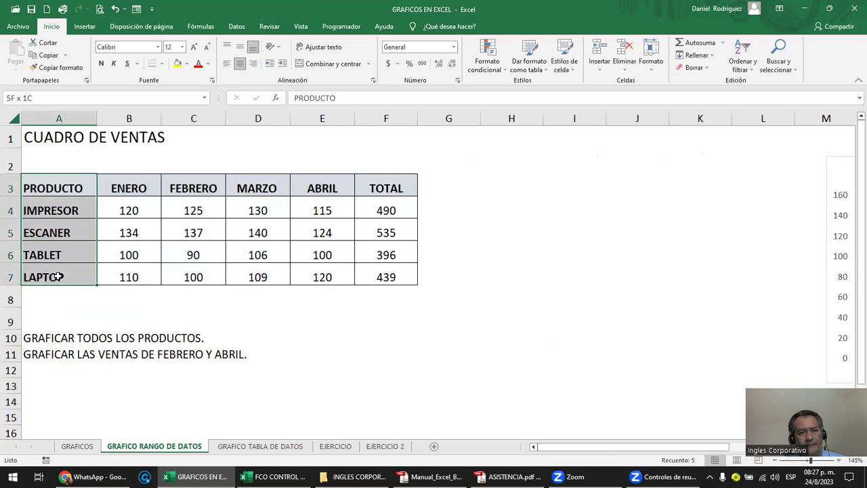
pyautogui.keyDown('ctrl'); pyautogui.moveTo(194, 189); pyautogui.dragTo(195, 296); pyautogui.keyUp('ctrl')
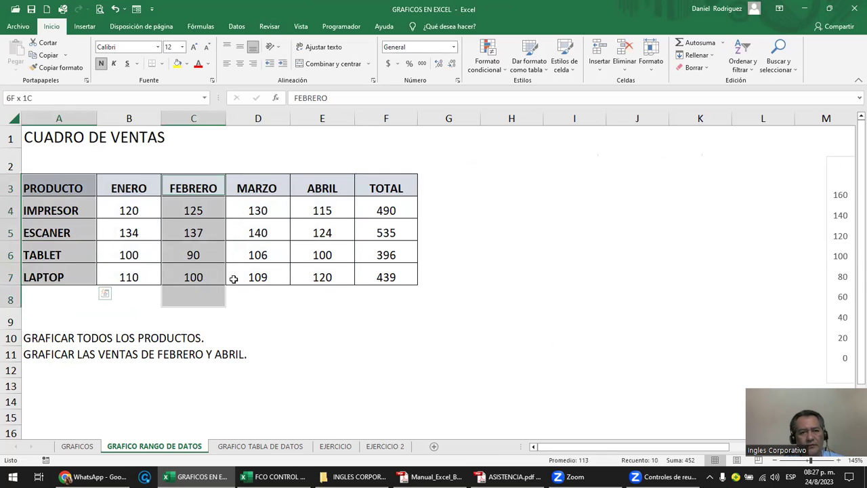
pyautogui.keyDown('ctrl'); pyautogui.moveTo(198, 188); pyautogui.dragTo(207, 280); pyautogui.keyUp('ctrl')
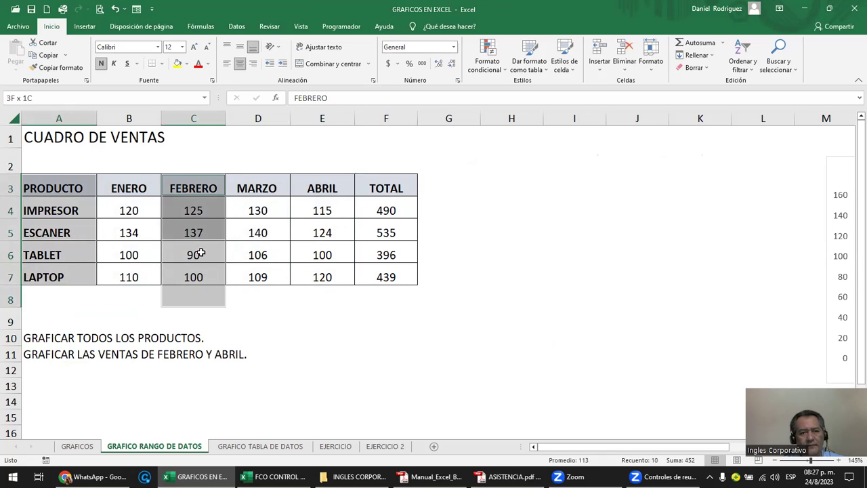
pyautogui.click(257, 296)
# Select A3:A7, C3:C7 and E3:E7 as one non-contiguous range.
pyautogui.moveTo(68, 189); pyautogui.dragTo(70, 277)
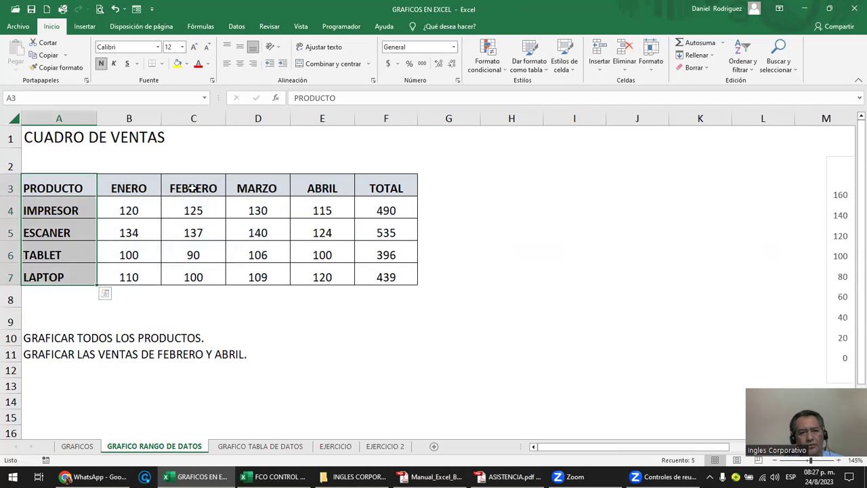
pyautogui.keyDown('ctrl'); pyautogui.moveTo(193, 190); pyautogui.dragTo(195, 276); pyautogui.keyUp('ctrl')
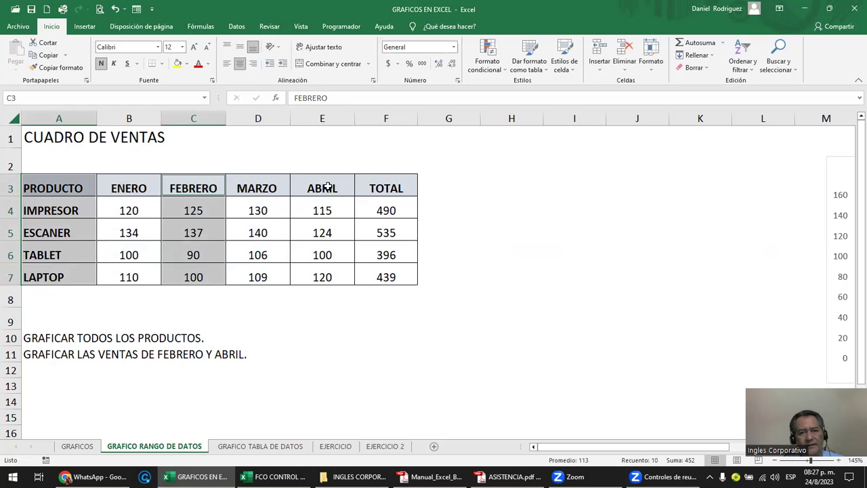
pyautogui.keyDown('ctrl'); pyautogui.moveTo(329, 186); pyautogui.dragTo(336, 285); pyautogui.keyUp('ctrl')
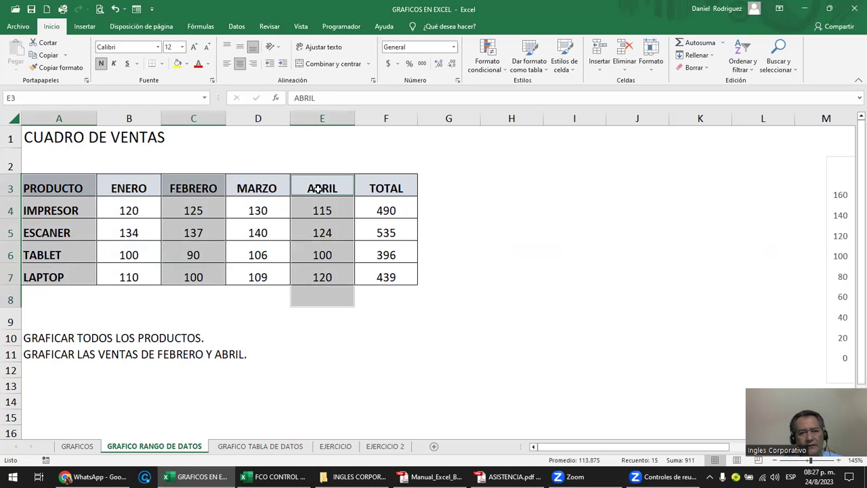
pyautogui.keyDown('ctrl'); pyautogui.moveTo(321, 189); pyautogui.dragTo(330, 275); pyautogui.keyUp('ctrl')
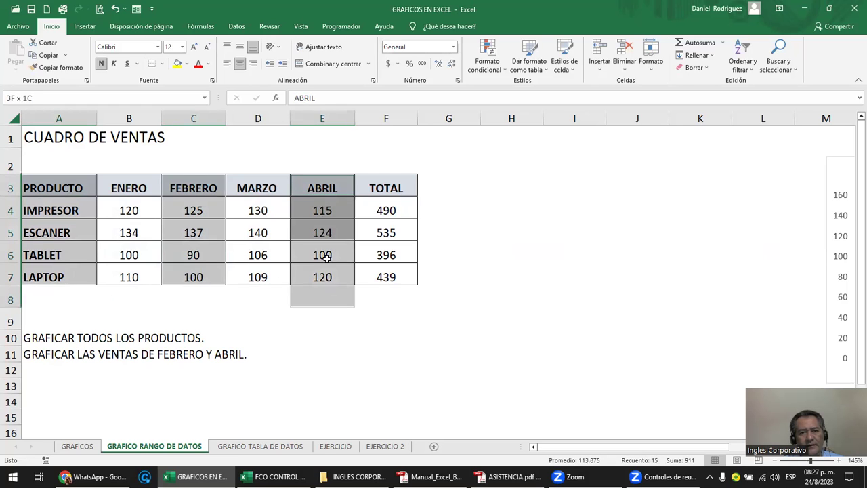
pyautogui.click(375, 316)
pyautogui.click(321, 276)
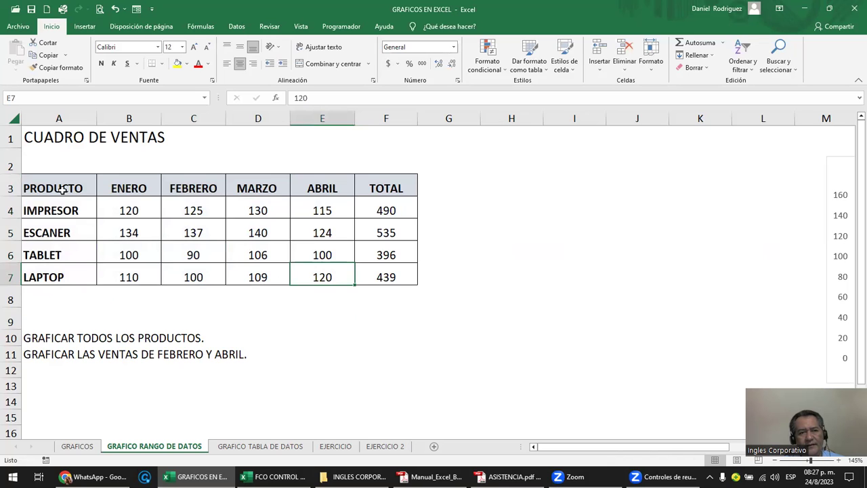
pyautogui.moveTo(60, 184); pyautogui.dragTo(64, 274)
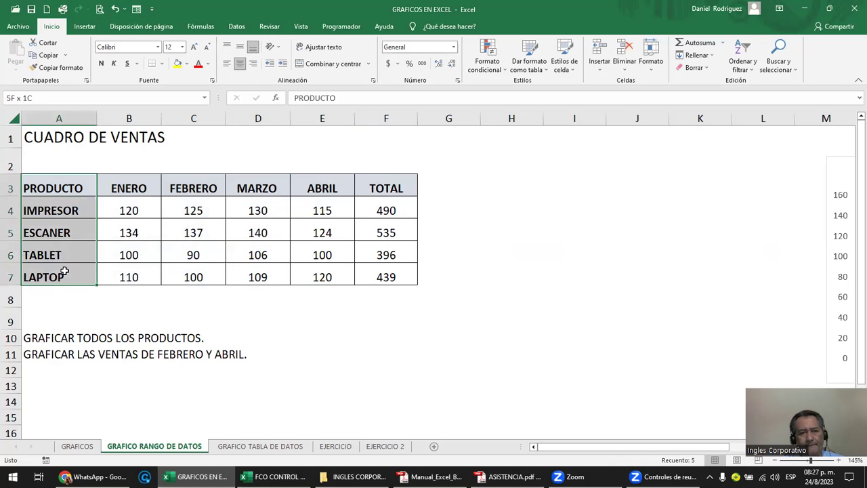
pyautogui.keyDown('ctrl'); pyautogui.moveTo(193, 188); pyautogui.dragTo(196, 275); pyautogui.keyUp('ctrl')
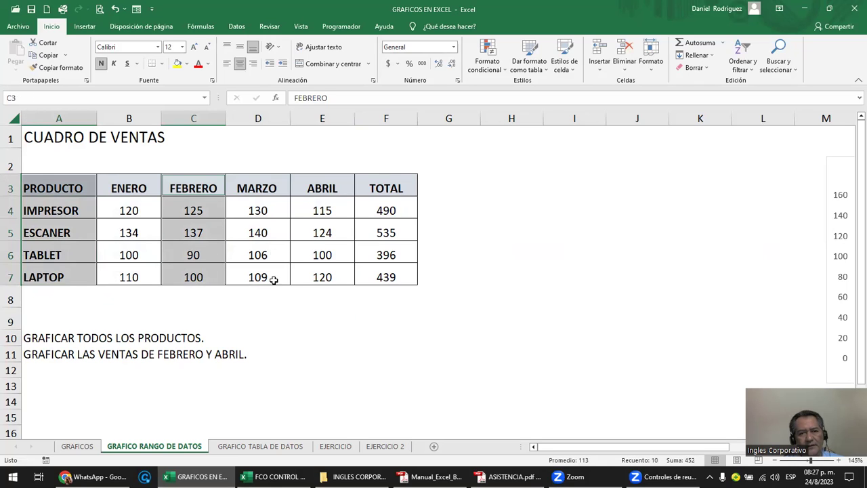
pyautogui.keyDown('ctrl'); pyautogui.moveTo(322, 189); pyautogui.dragTo(330, 268); pyautogui.keyUp('ctrl')
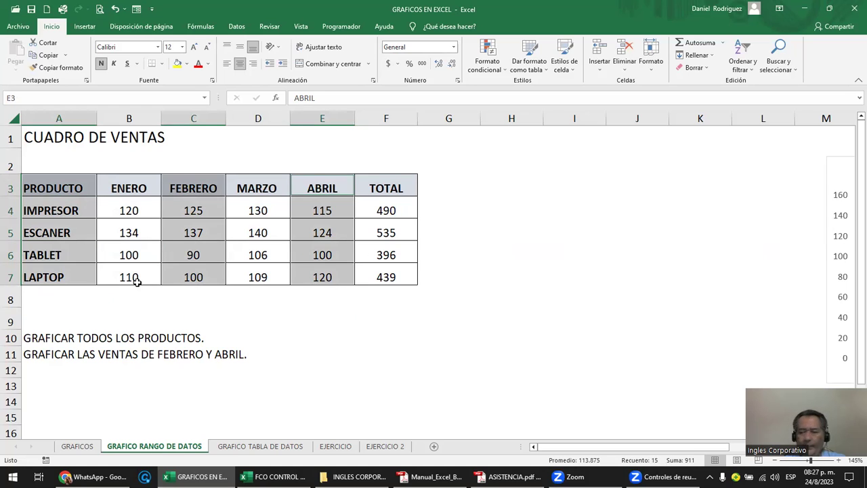
# Insert a clustered column chart of the selection and adjust its title and position.
pyautogui.click(85, 28)
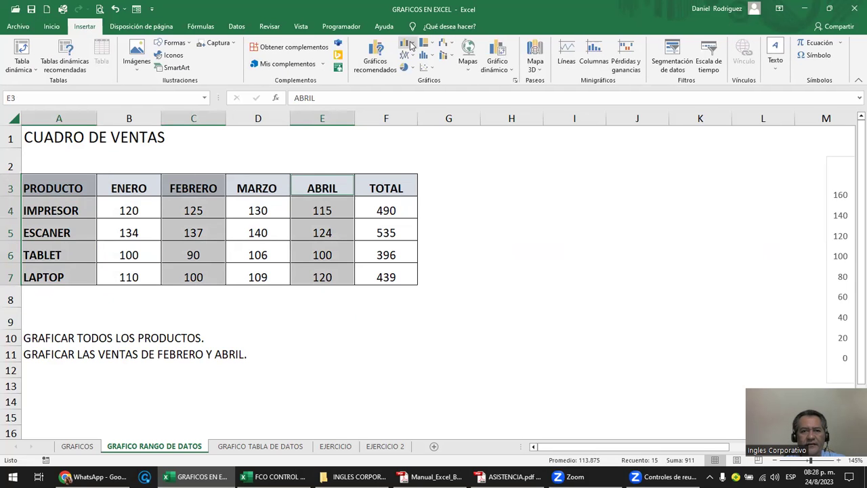
pyautogui.click(415, 45)
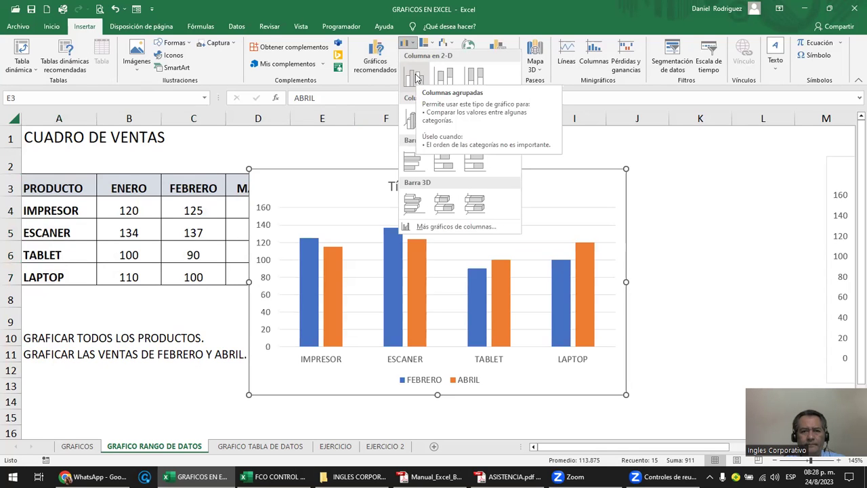
pyautogui.click(416, 78)
pyautogui.click(480, 184)
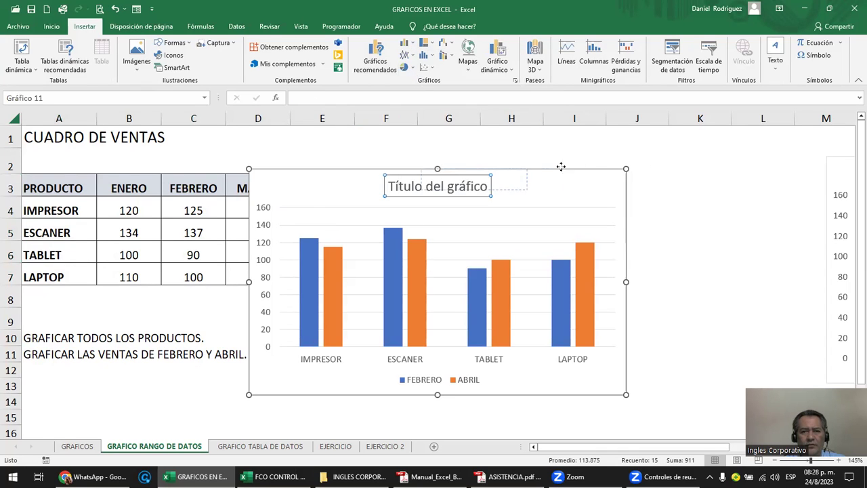
pyautogui.moveTo(595, 167); pyautogui.dragTo(593, 167)
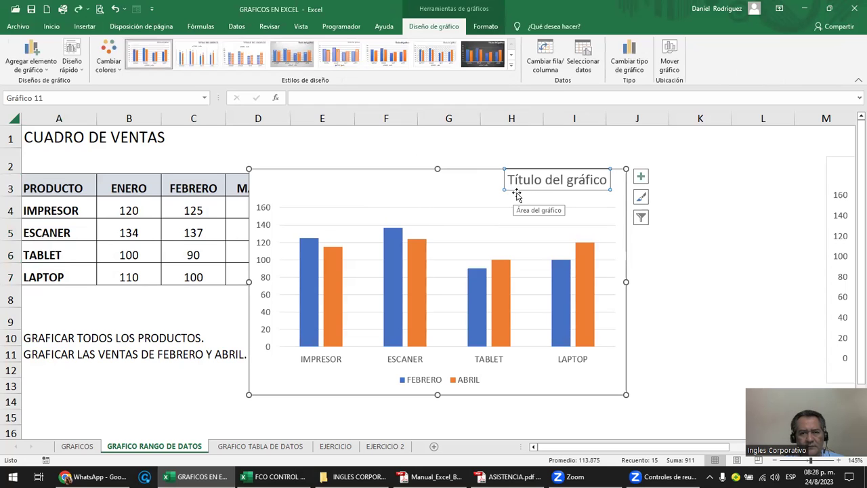
pyautogui.moveTo(482, 199); pyautogui.dragTo(363, 197)
pyautogui.moveTo(508, 185)
pyautogui.mouseDown()
pyautogui.moveTo(611, 181)
pyautogui.moveTo(686, 155)
pyautogui.mouseUp()
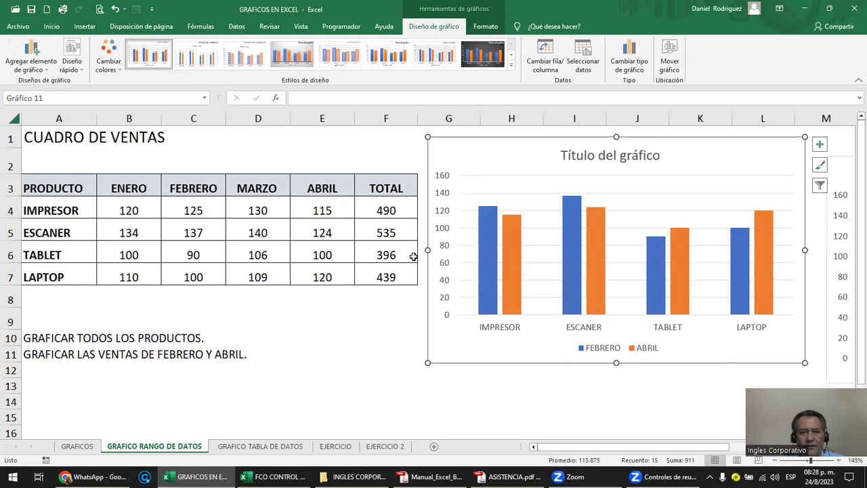
# Delete the FEBRERO and ABRIL chart from the sheet.
pyautogui.click(334, 374)
pyautogui.click(500, 171)
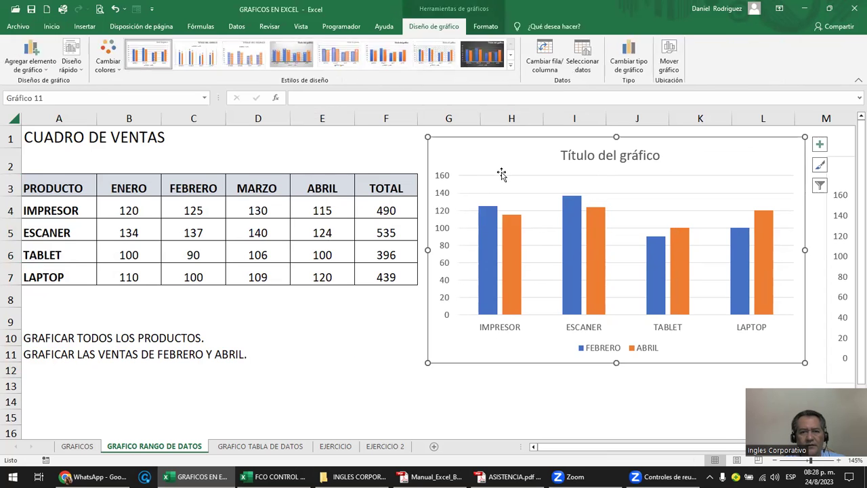
pyautogui.click(69, 198)
pyautogui.click(500, 164)
pyautogui.press('Delete')
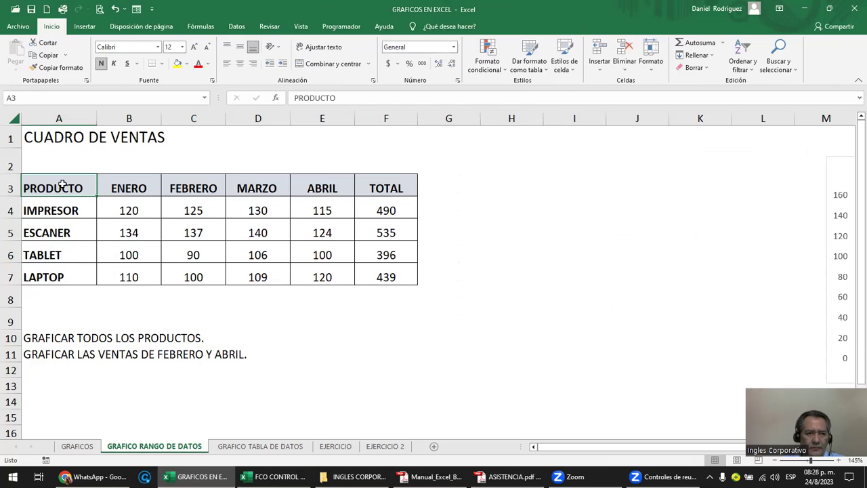
# Try several selections of product names with monthly columns, clearing each one.
pyautogui.moveTo(61, 184); pyautogui.dragTo(60, 273)
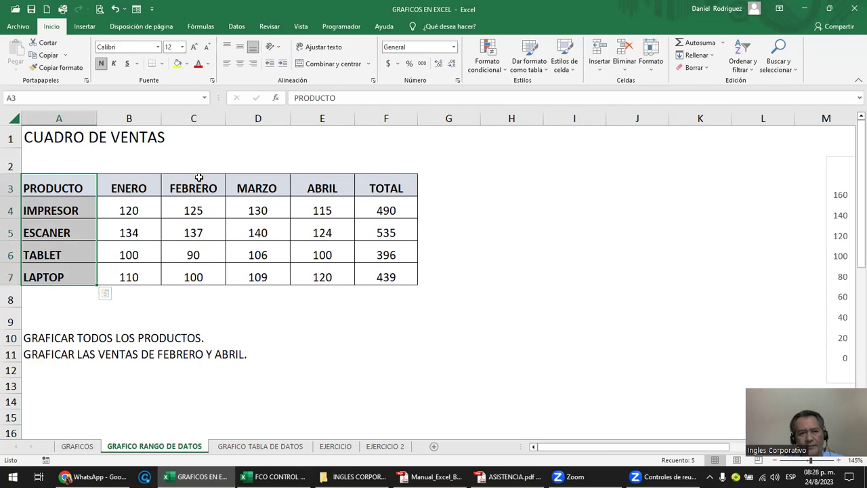
pyautogui.keyDown('ctrl'); pyautogui.moveTo(195, 184); pyautogui.dragTo(193, 274); pyautogui.keyUp('ctrl')
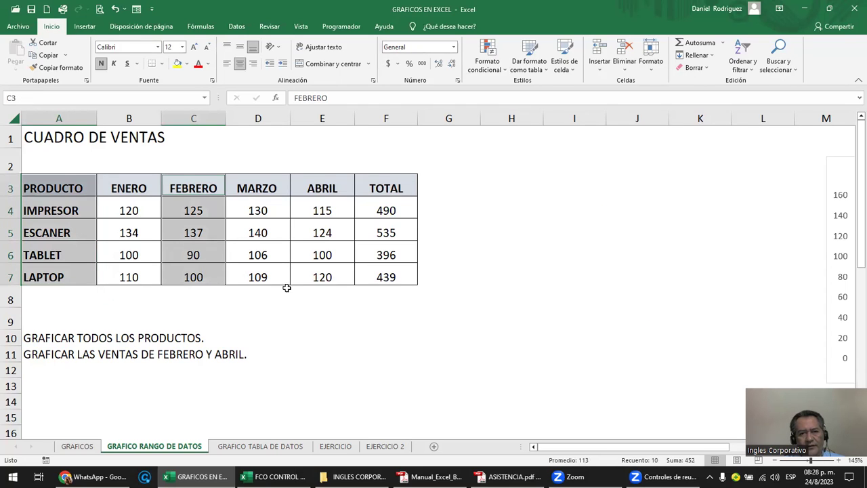
pyautogui.keyDown('ctrl'); pyautogui.moveTo(324, 185); pyautogui.dragTo(328, 274); pyautogui.keyUp('ctrl')
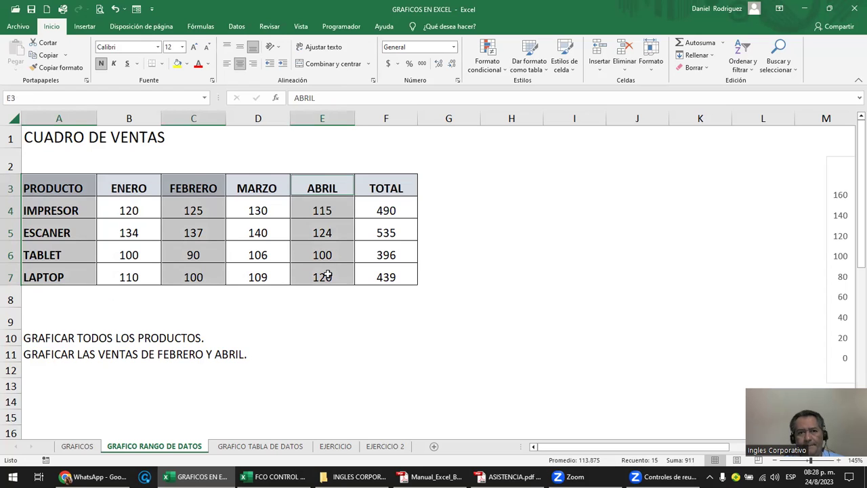
pyautogui.click(300, 324)
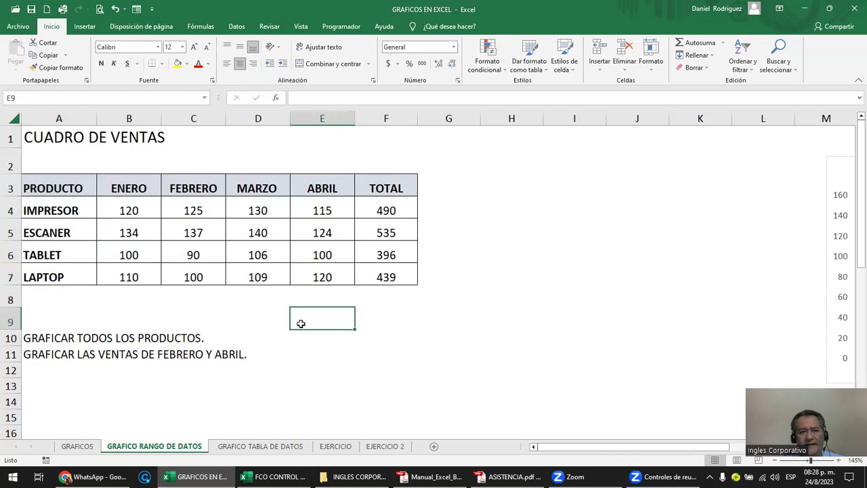
pyautogui.moveTo(60, 188); pyautogui.dragTo(123, 272)
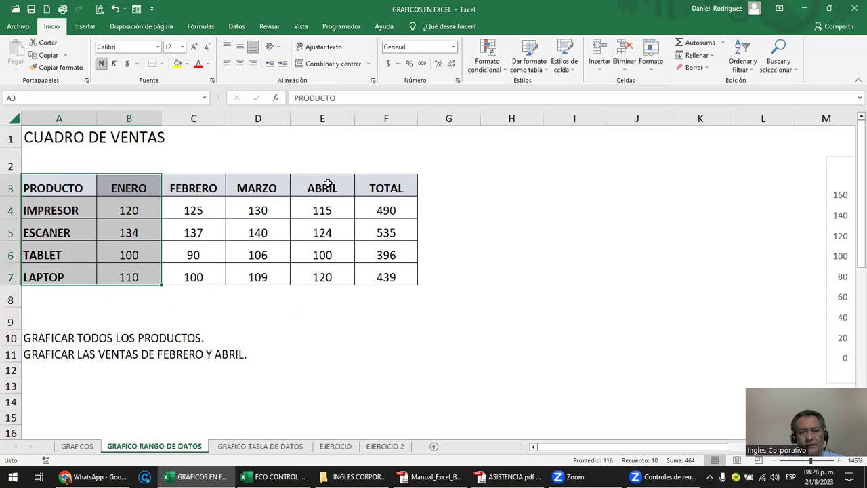
pyautogui.keyDown('ctrl'); pyautogui.moveTo(326, 185); pyautogui.dragTo(335, 275); pyautogui.keyUp('ctrl')
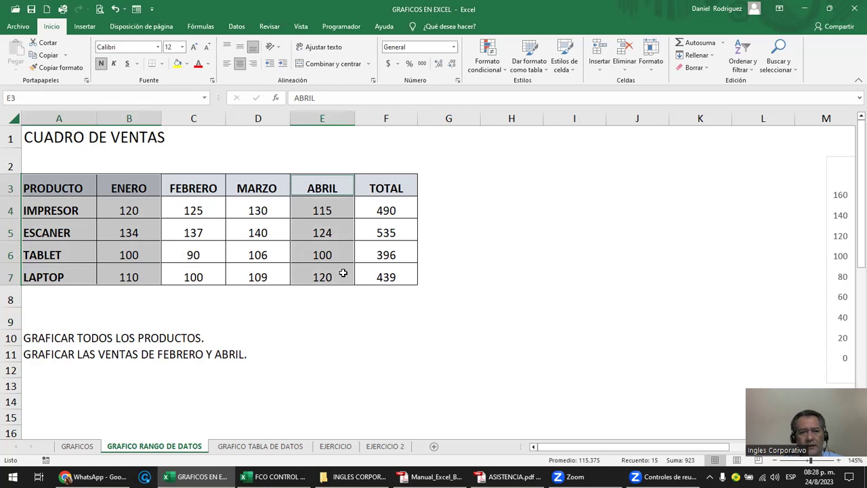
pyautogui.click(316, 316)
pyautogui.moveTo(57, 191)
pyautogui.mouseDown()
pyautogui.moveTo(116, 250)
pyautogui.moveTo(118, 273)
pyautogui.mouseUp()
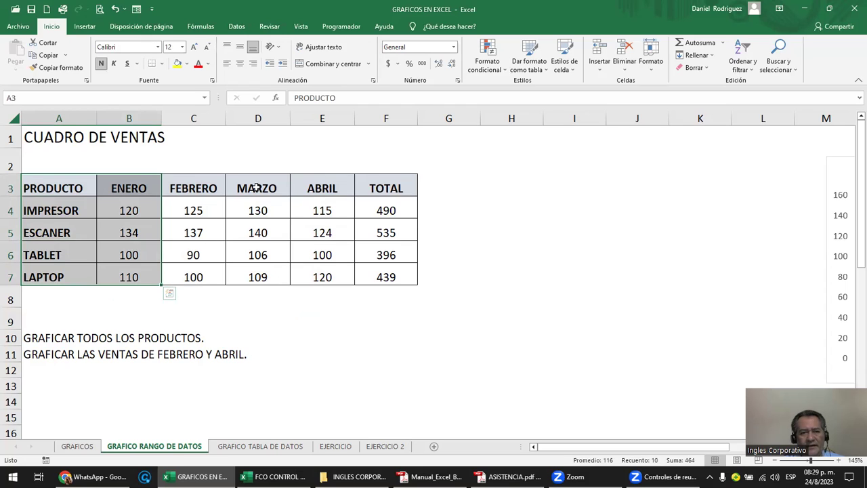
pyautogui.keyDown('ctrl'); pyautogui.moveTo(256, 188); pyautogui.dragTo(332, 272); pyautogui.keyUp('ctrl')
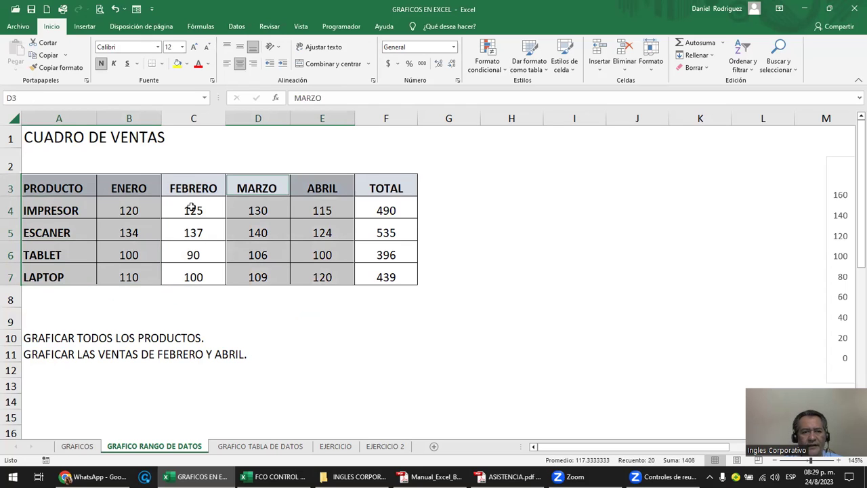
pyautogui.click(289, 327)
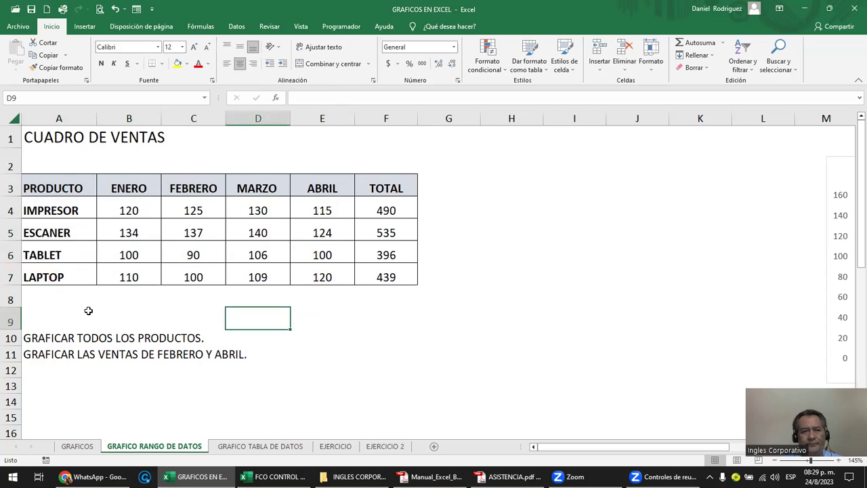
# Select the product names A3:A7 plus the FEBRERO and ABRIL columns.
pyautogui.moveTo(63, 192); pyautogui.dragTo(62, 276)
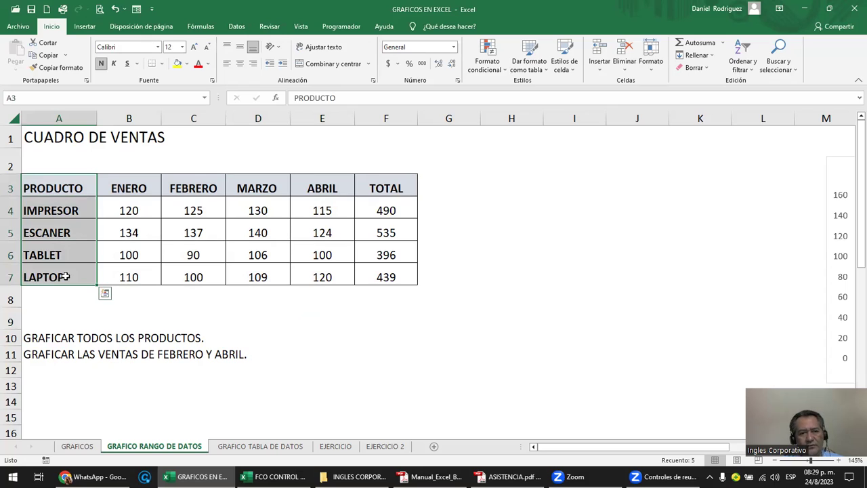
pyautogui.keyDown('ctrl'); pyautogui.moveTo(203, 190); pyautogui.dragTo(211, 268); pyautogui.keyUp('ctrl')
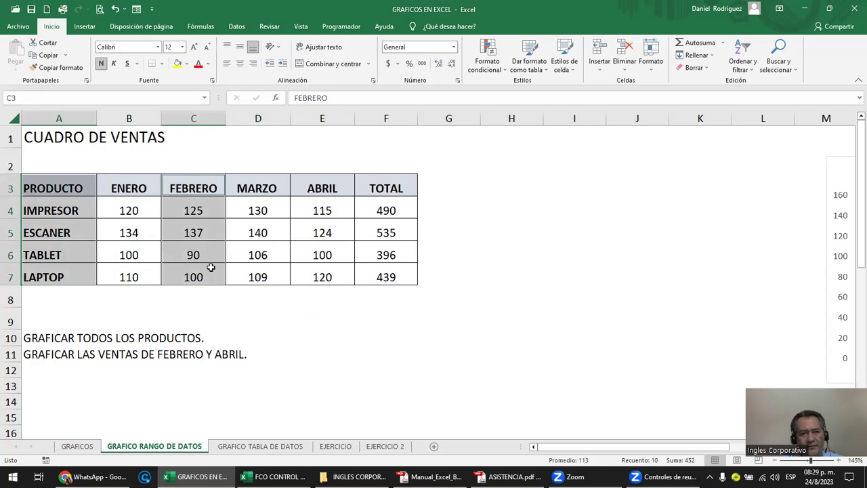
pyautogui.keyDown('ctrl'); pyautogui.moveTo(317, 194); pyautogui.dragTo(326, 273); pyautogui.keyUp('ctrl')
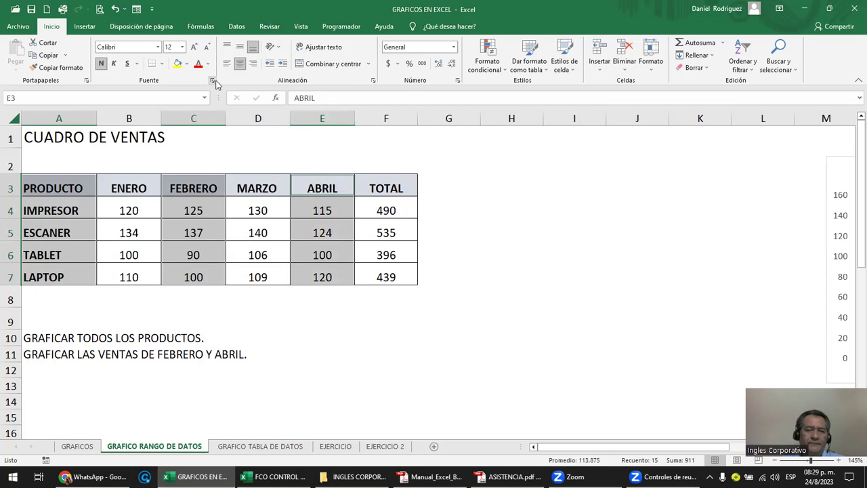
pyautogui.click(84, 26)
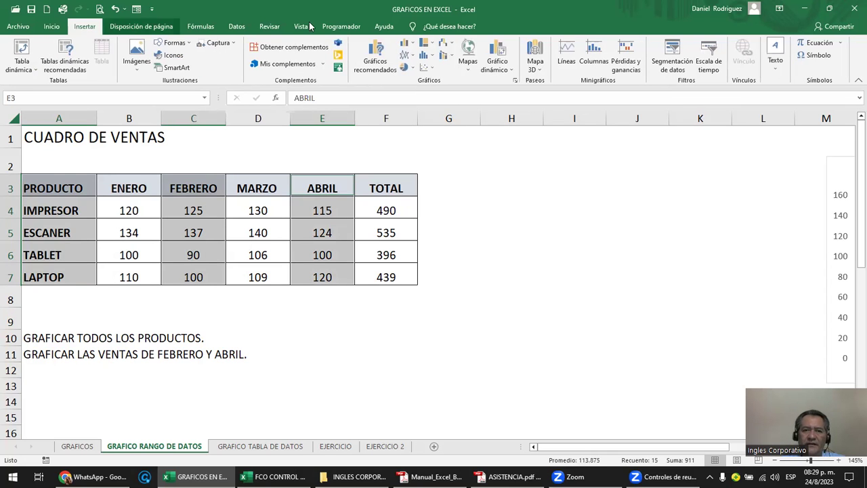
# Insert a clustered column chart of FEBRERO and ABRIL sales and place it beside the table.
pyautogui.click(411, 47)
pyautogui.click(416, 76)
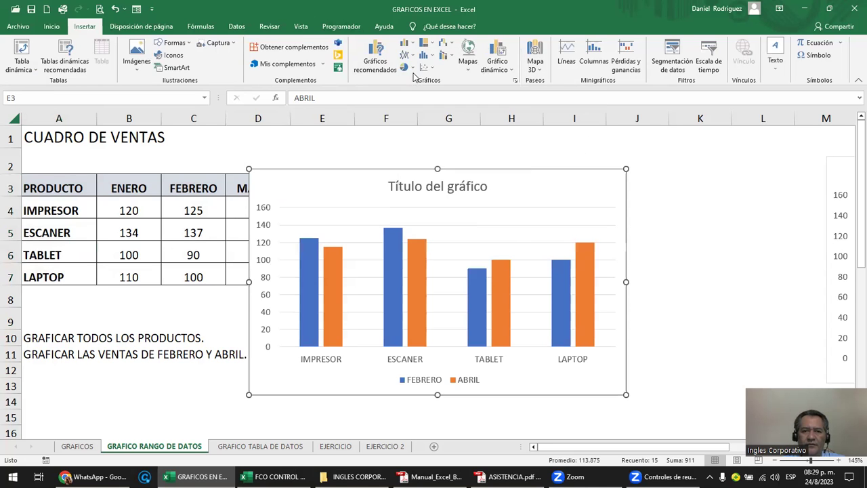
pyautogui.moveTo(502, 176)
pyautogui.mouseDown()
pyautogui.moveTo(690, 151)
pyautogui.moveTo(681, 147)
pyautogui.mouseUp()
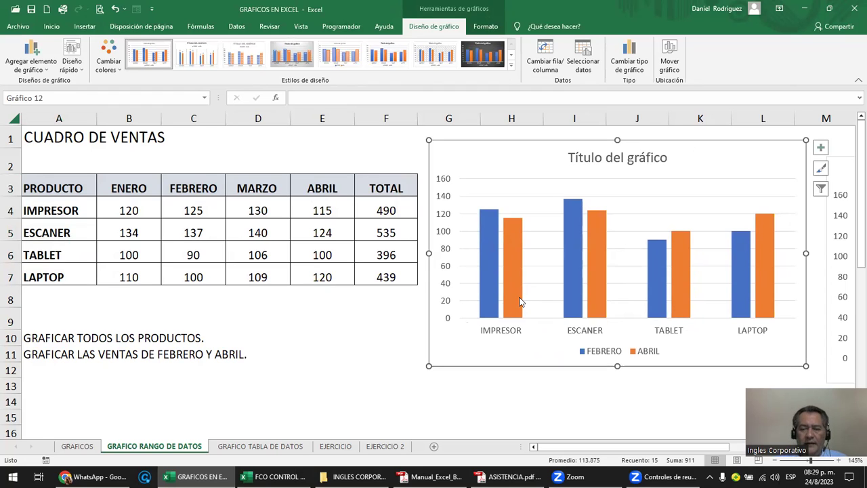
pyautogui.moveTo(520, 302)
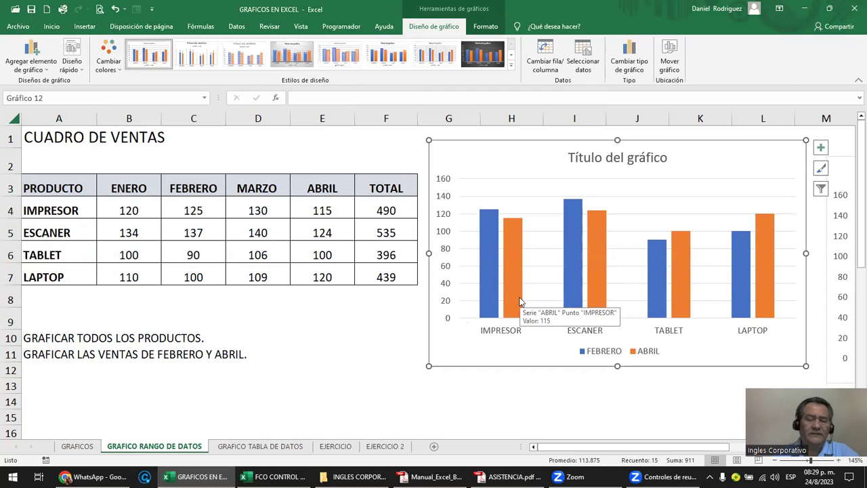
pyautogui.click(372, 364)
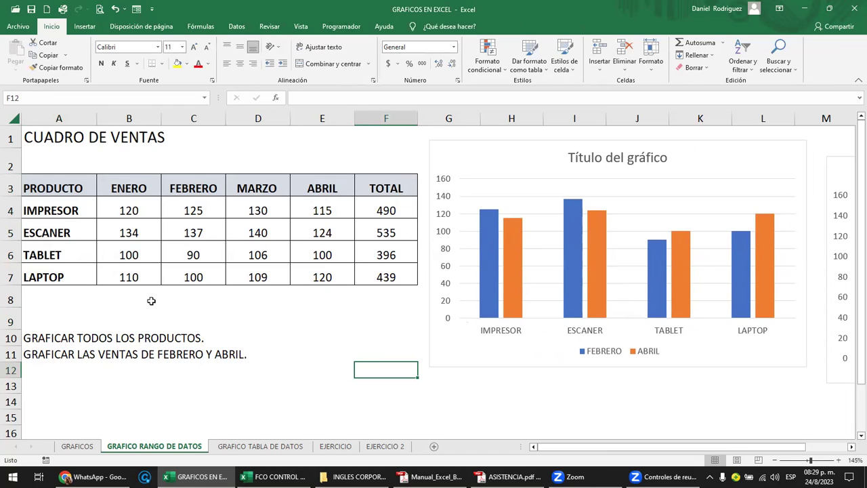
# Add a TV row with 100 in ENERO through ABRIL and in TOTAL.
pyautogui.click(39, 295)
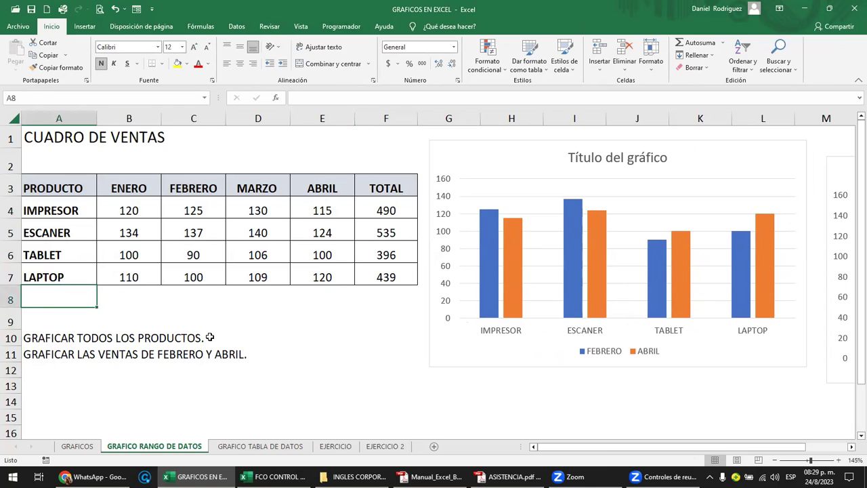
pyautogui.write('TV')
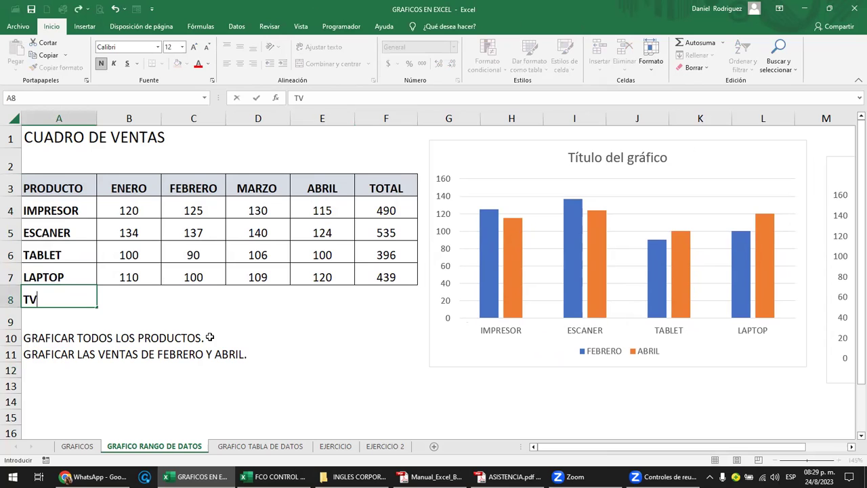
pyautogui.press('Return')
pyautogui.press('Up')
pyautogui.press('Right')
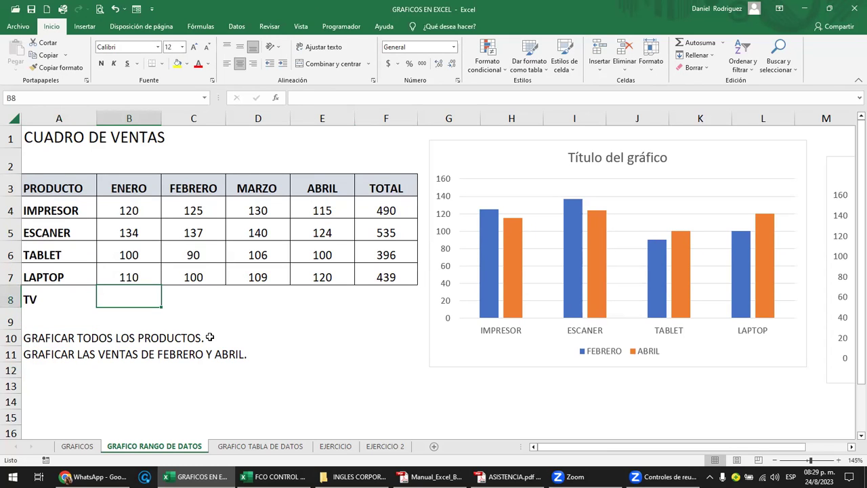
pyautogui.write('100')
pyautogui.press('Return')
pyautogui.press('Up')
pyautogui.hotkey('ctrl', 'c')
pyautogui.press('Right')
pyautogui.hotkey('shift', 'Right')
pyautogui.hotkey('shift', 'Right')
pyautogui.hotkey('shift', 'Right')
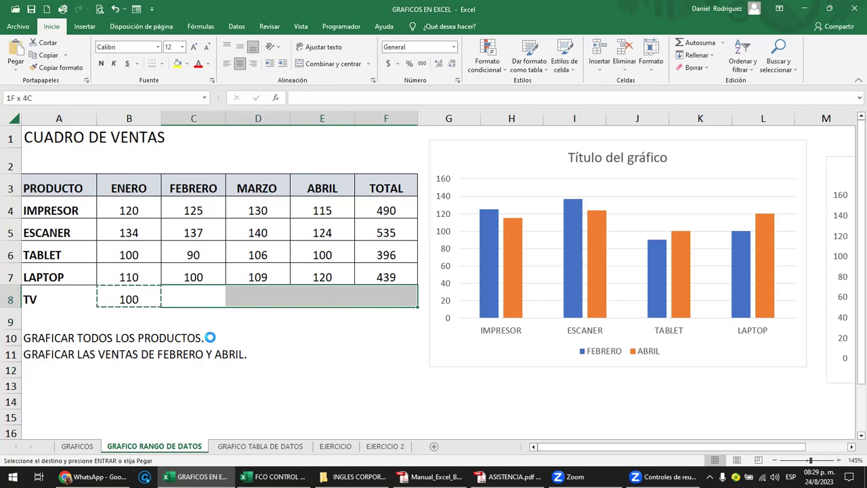
pyautogui.hotkey('ctrl', 'v')
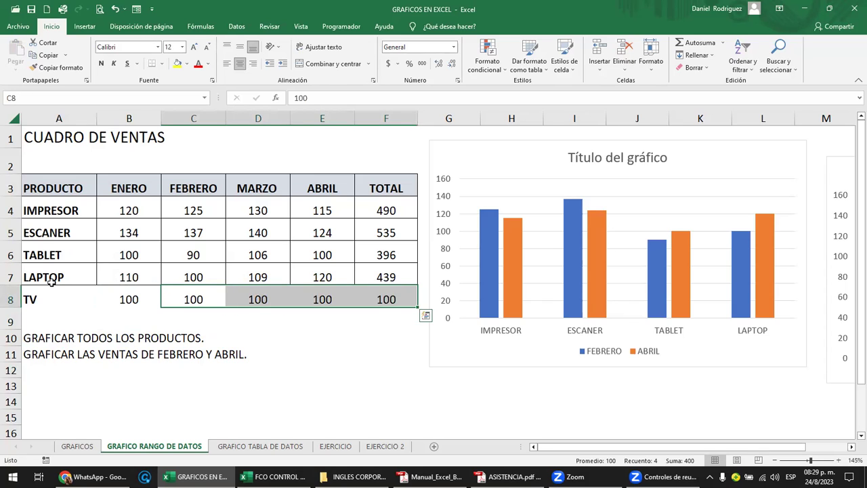
# Copy the LAPTOP row's formatting onto the TV row with Copiar formato.
pyautogui.moveTo(49, 277); pyautogui.dragTo(384, 276)
pyautogui.click(57, 68)
pyautogui.moveTo(54, 298); pyautogui.dragTo(376, 296)
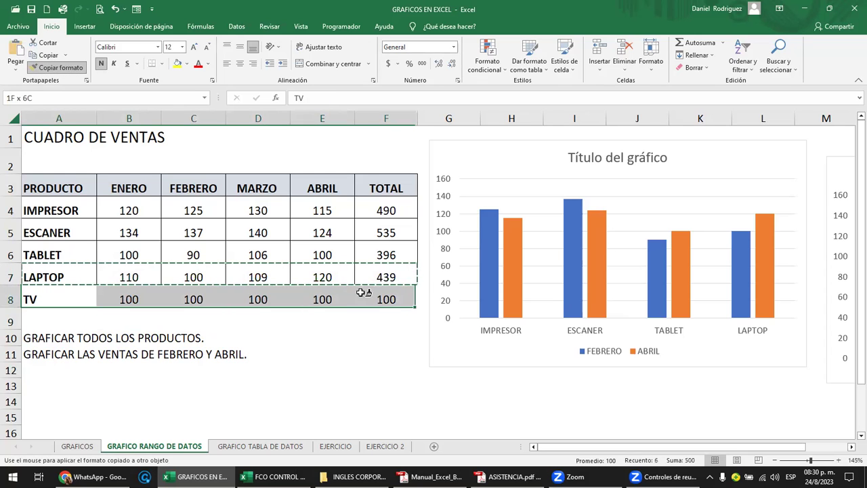
pyautogui.click(370, 333)
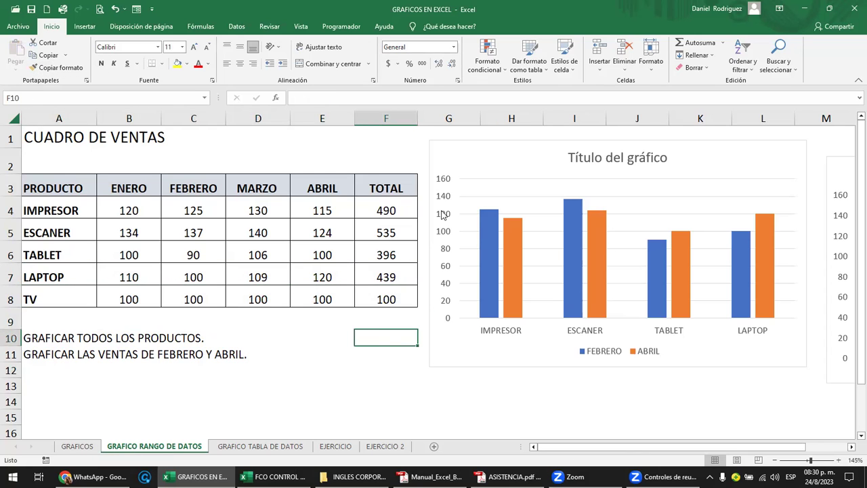
pyautogui.click(471, 160)
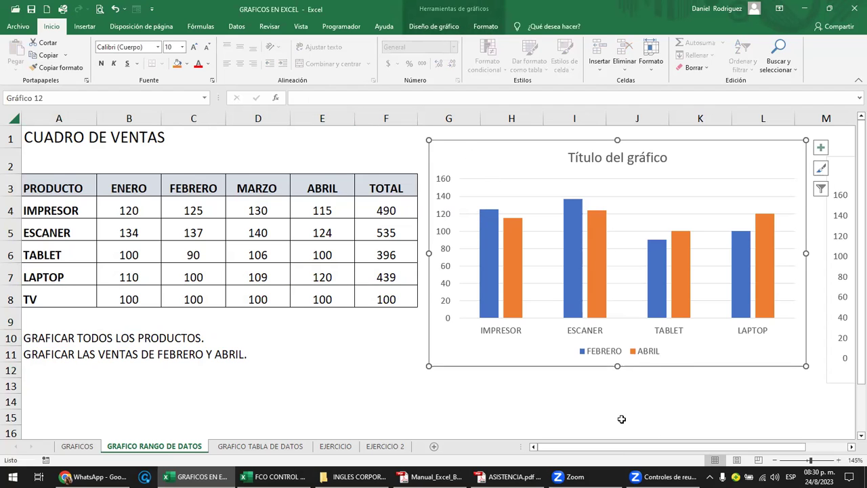
# Move the four-month column chart beside the sales table.
pyautogui.moveTo(490, 162); pyautogui.dragTo(712, 300)
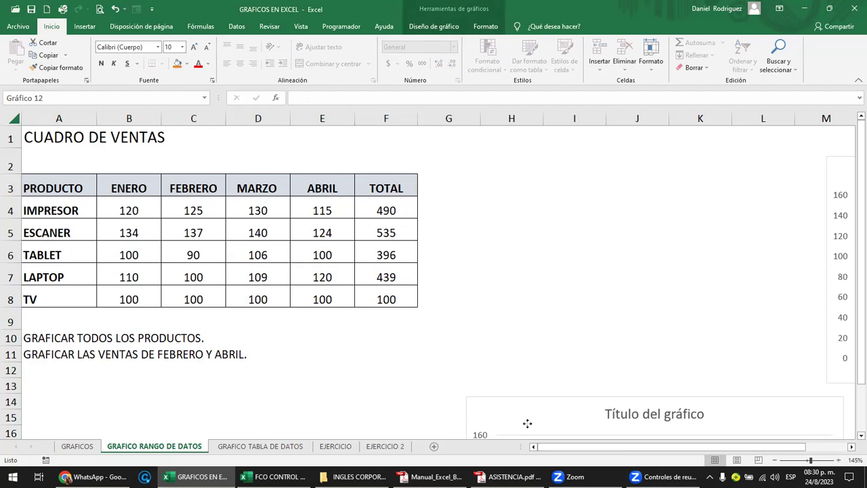
pyautogui.scroll(1, 702, 252)
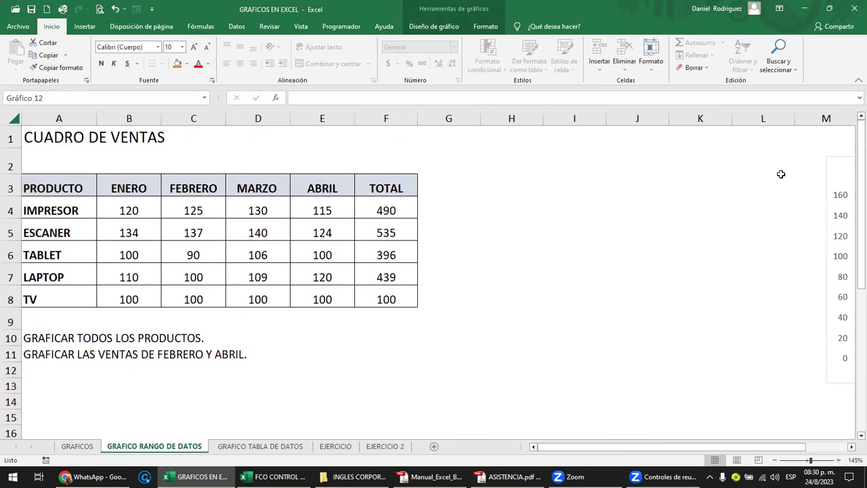
pyautogui.click(852, 170)
pyautogui.moveTo(671, 173); pyautogui.dragTo(455, 166)
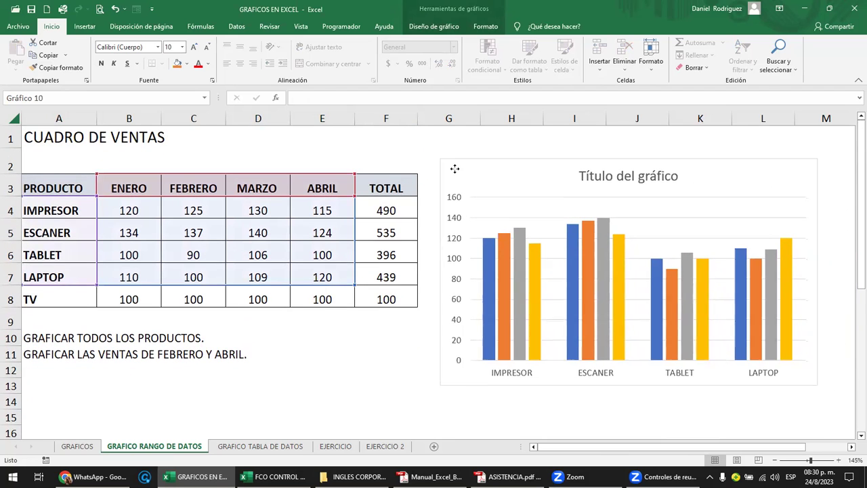
pyautogui.click(404, 167)
pyautogui.click(491, 180)
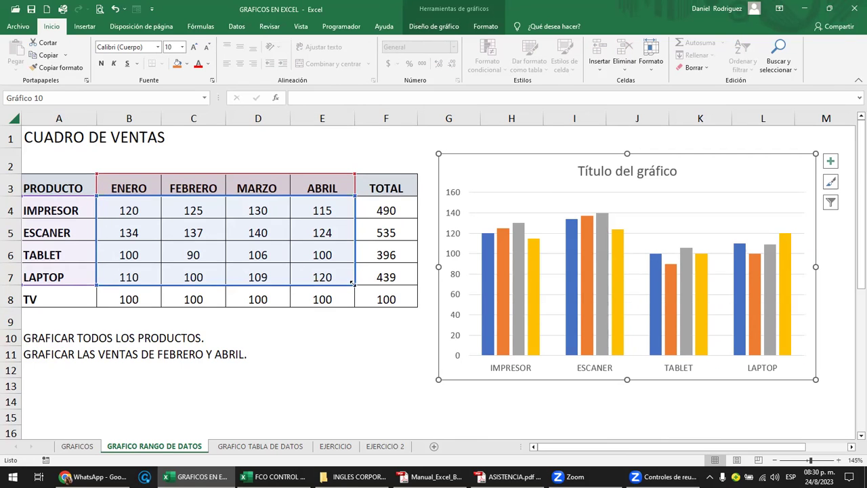
# Try extending the chart's data down to the TV row, undoing it both times.
pyautogui.moveTo(349, 299); pyautogui.dragTo(350, 301)
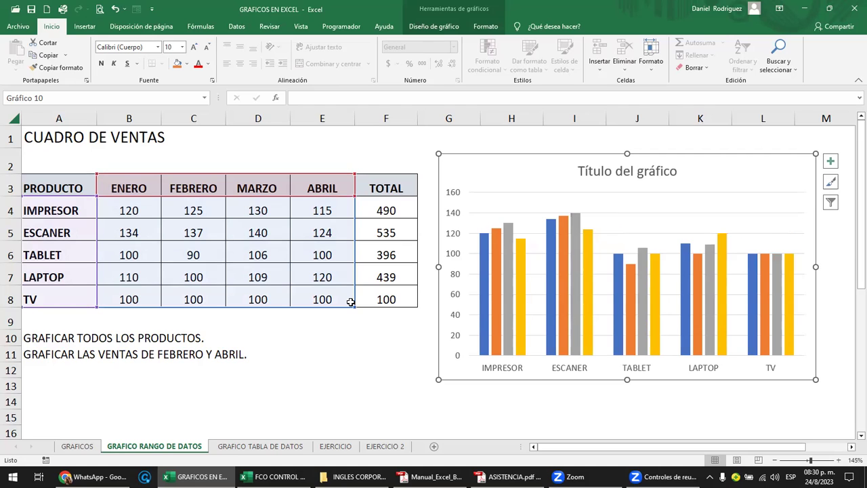
pyautogui.hotkey('ctrl', 'z')
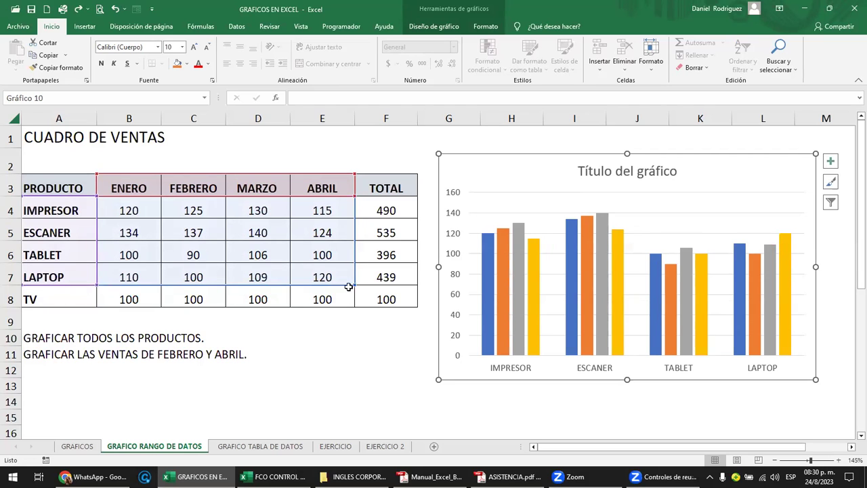
pyautogui.moveTo(355, 286); pyautogui.dragTo(350, 300)
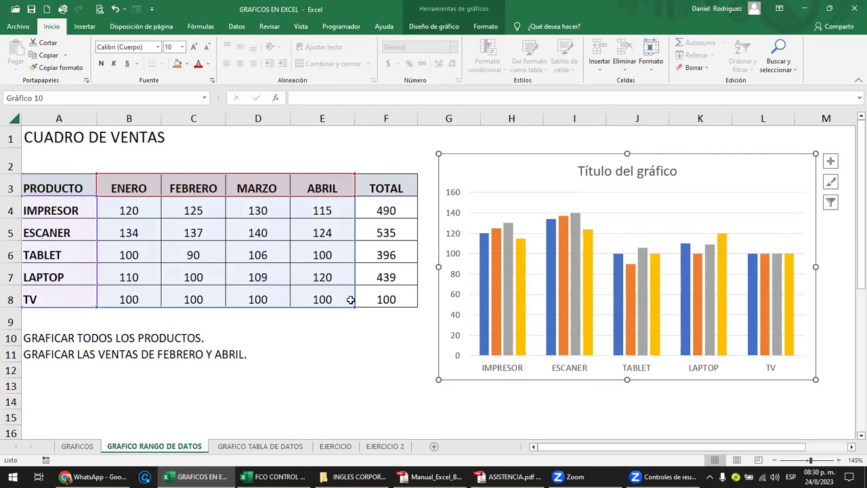
pyautogui.hotkey('ctrl', 'z')
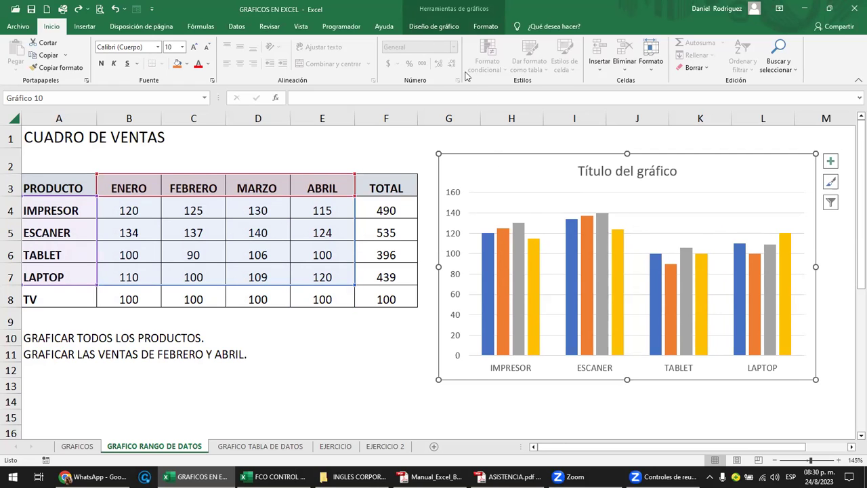
pyautogui.click(434, 28)
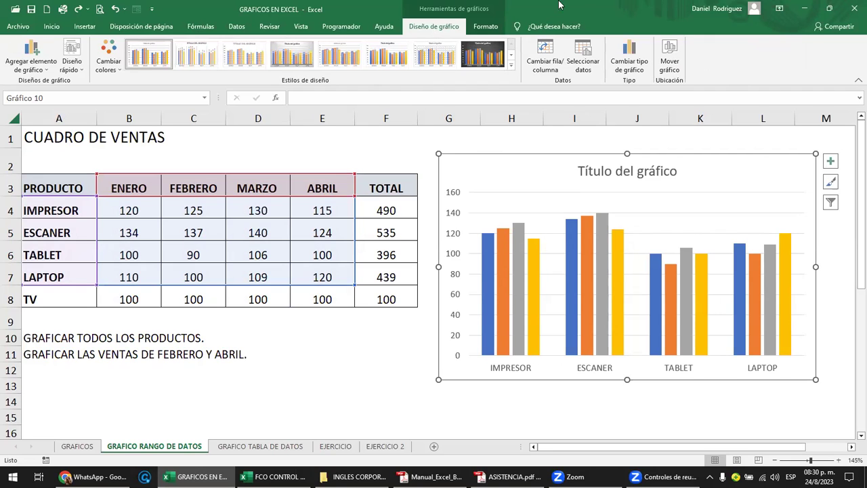
pyautogui.click(587, 66)
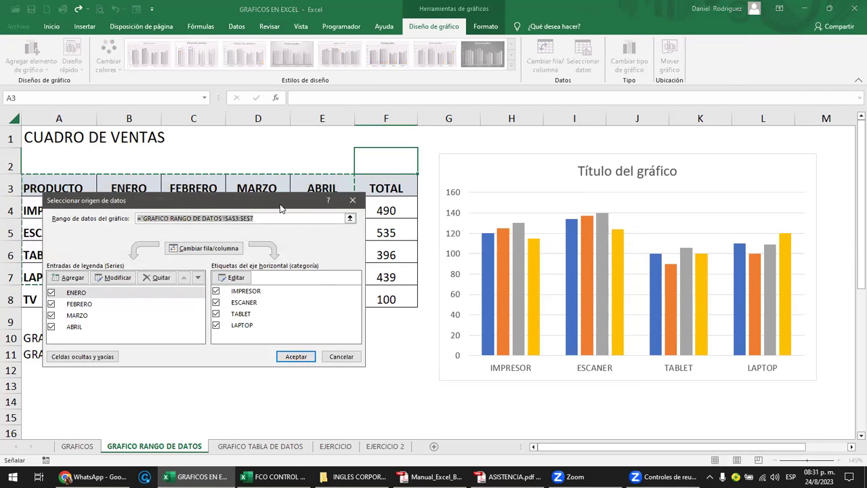
pyautogui.moveTo(281, 208); pyautogui.dragTo(669, 155)
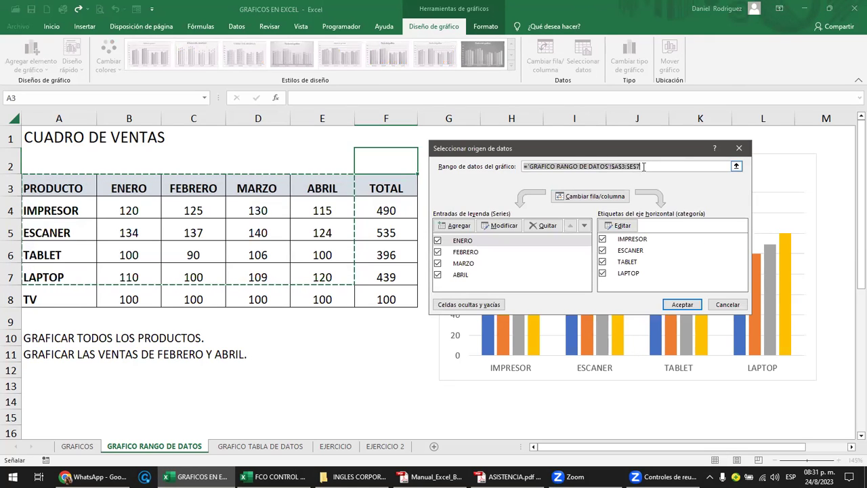
pyautogui.moveTo(643, 166); pyautogui.dragTo(524, 166)
pyautogui.click(645, 167)
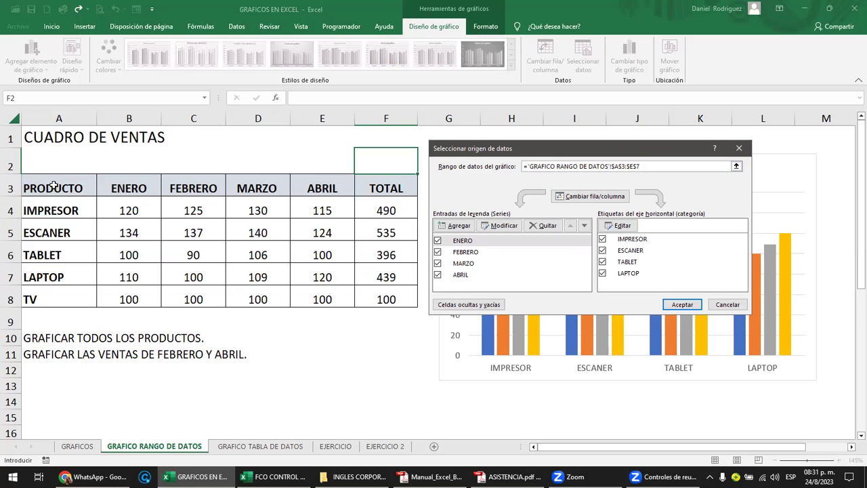
pyautogui.moveTo(54, 186); pyautogui.dragTo(343, 300)
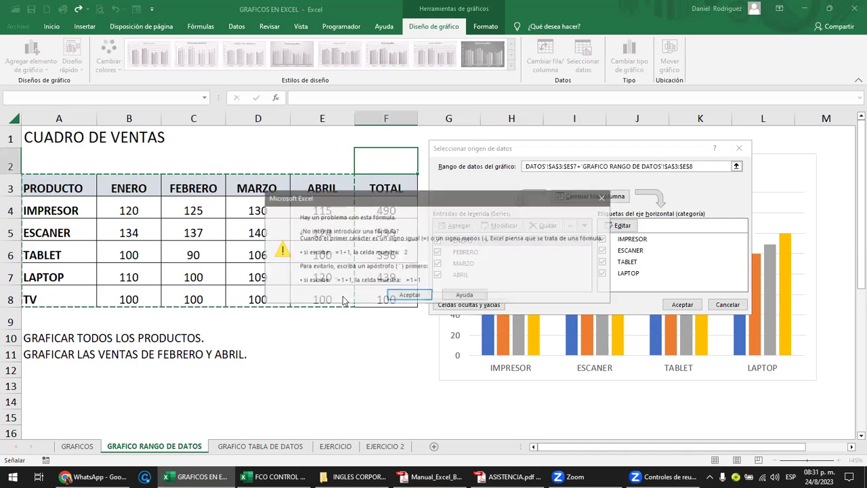
pyautogui.click(411, 296)
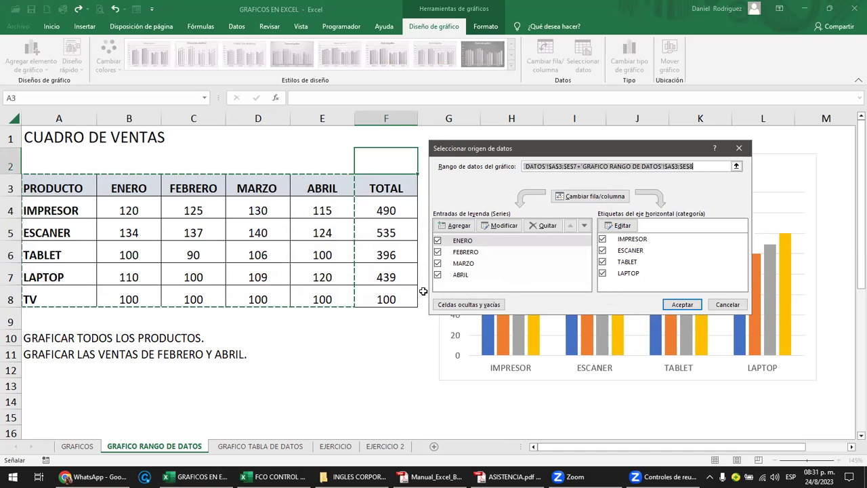
pyautogui.click(681, 304)
pyautogui.press('Return')
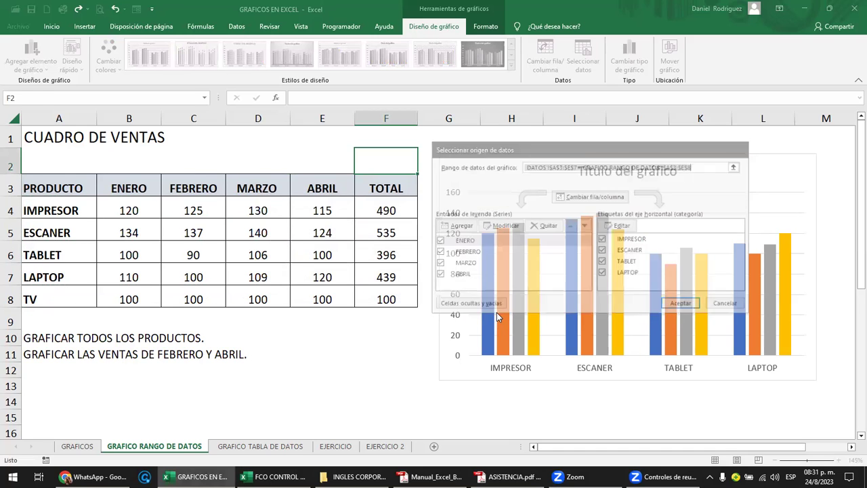
pyautogui.click(351, 136)
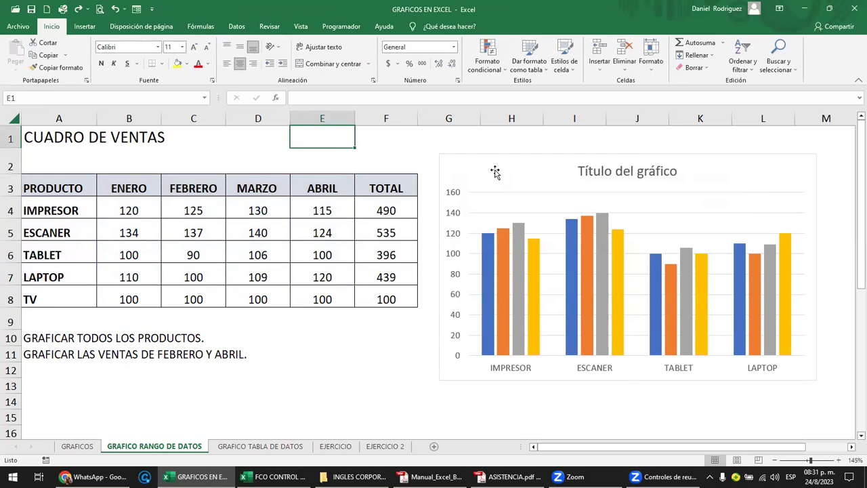
# Extend the four-month chart's data range down to include the TV row.
pyautogui.click(495, 173)
pyautogui.moveTo(353, 288); pyautogui.dragTo(352, 307)
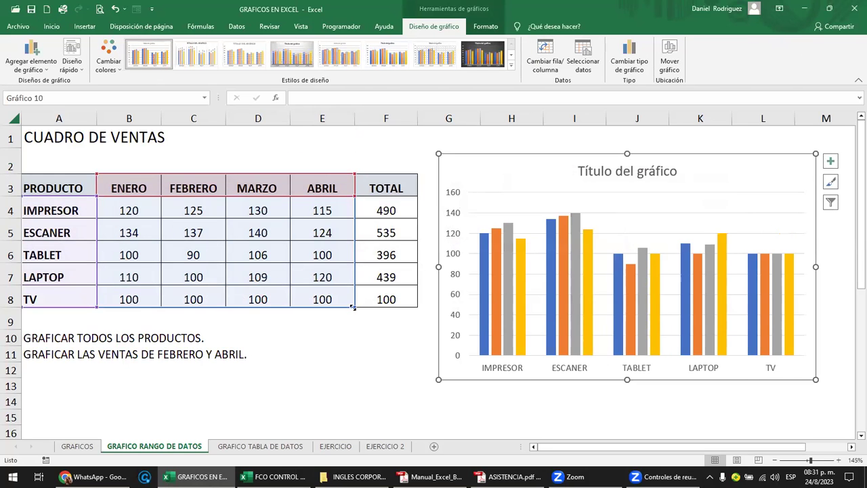
pyautogui.click(348, 334)
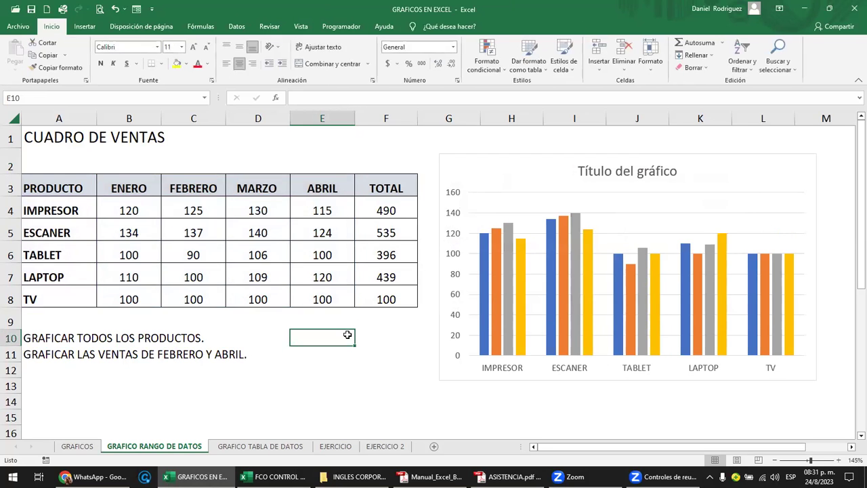
# Move the four-month chart aside, place the FEBRERO–ABRIL chart by the table, and open Seleccionar datos.
pyautogui.click(505, 170)
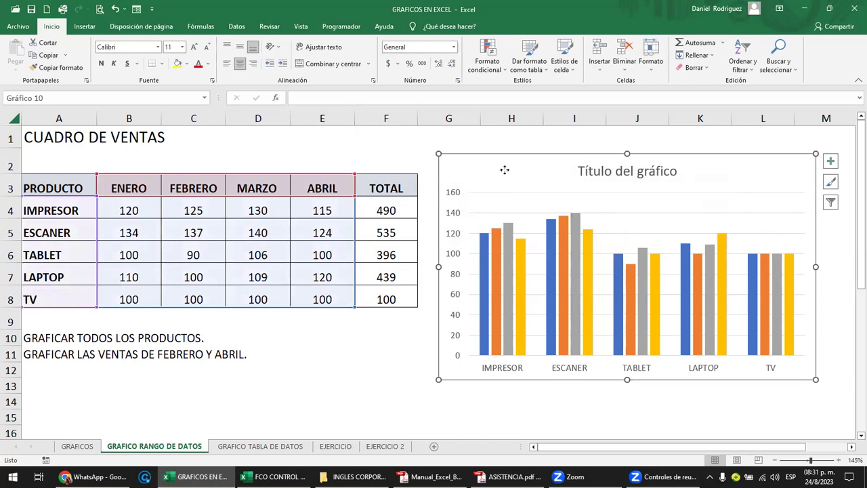
pyautogui.moveTo(505, 170); pyautogui.dragTo(651, 171)
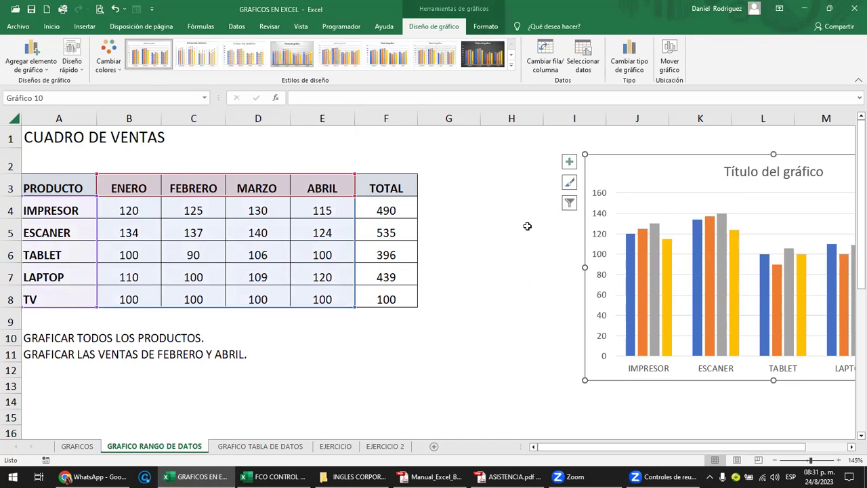
pyautogui.scroll(-3, 527, 226)
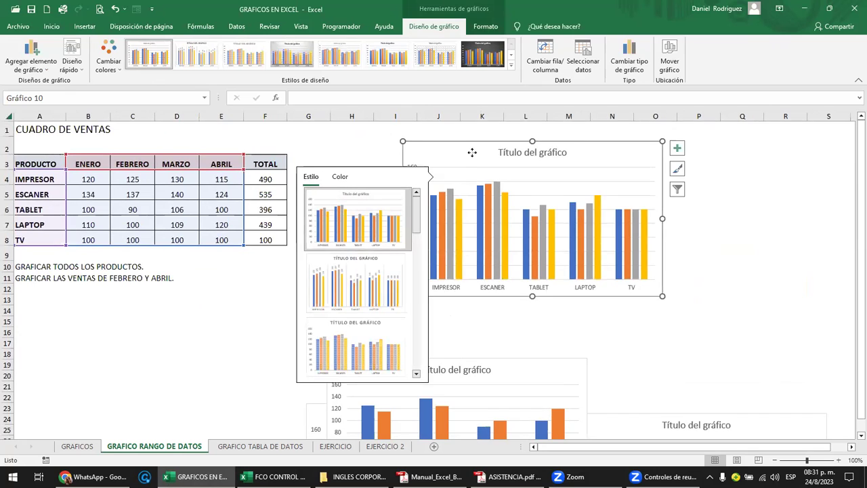
pyautogui.moveTo(472, 152); pyautogui.dragTo(675, 157)
pyautogui.moveTo(526, 374)
pyautogui.mouseDown()
pyautogui.moveTo(516, 227)
pyautogui.moveTo(488, 156)
pyautogui.mouseUp()
pyautogui.click(562, 342)
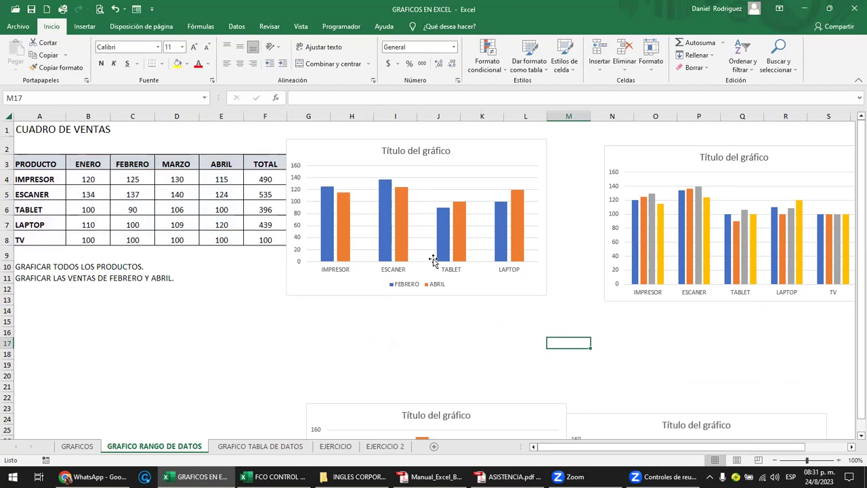
pyautogui.scroll(3, 433, 259)
pyautogui.moveTo(452, 160)
pyautogui.mouseDown()
pyautogui.moveTo(467, 165)
pyautogui.moveTo(451, 167)
pyautogui.mouseUp()
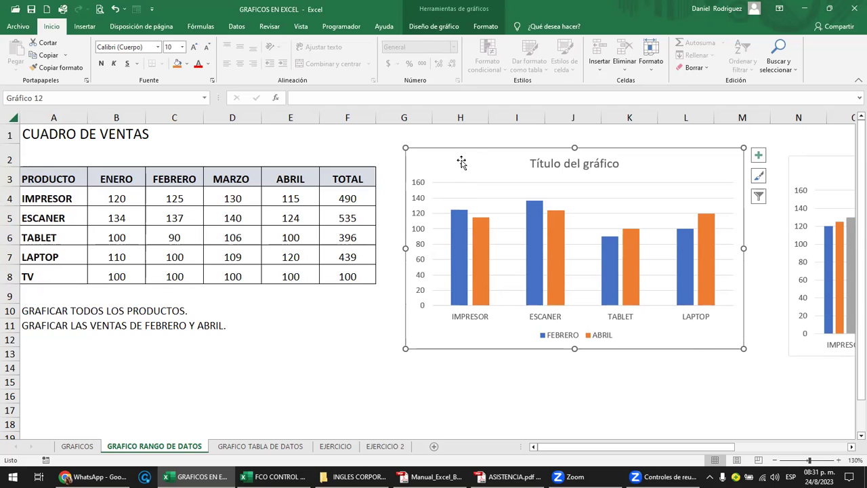
pyautogui.click(435, 30)
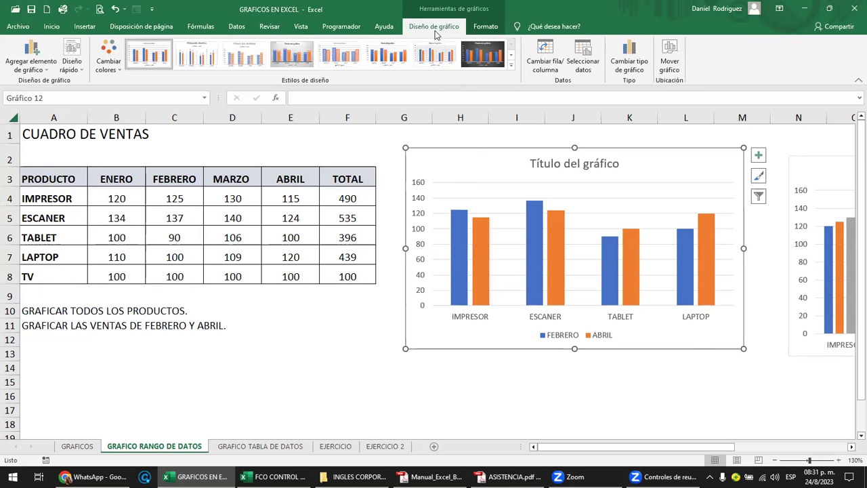
pyautogui.click(584, 56)
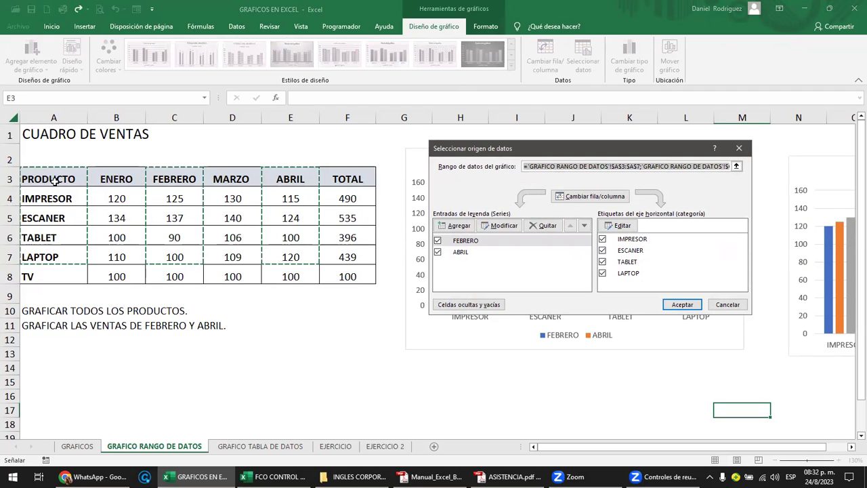
# Set the chart data to A3:A8, C3:C8 and E3:E8 so TV is plotted.
pyautogui.moveTo(53, 179); pyautogui.dragTo(68, 276)
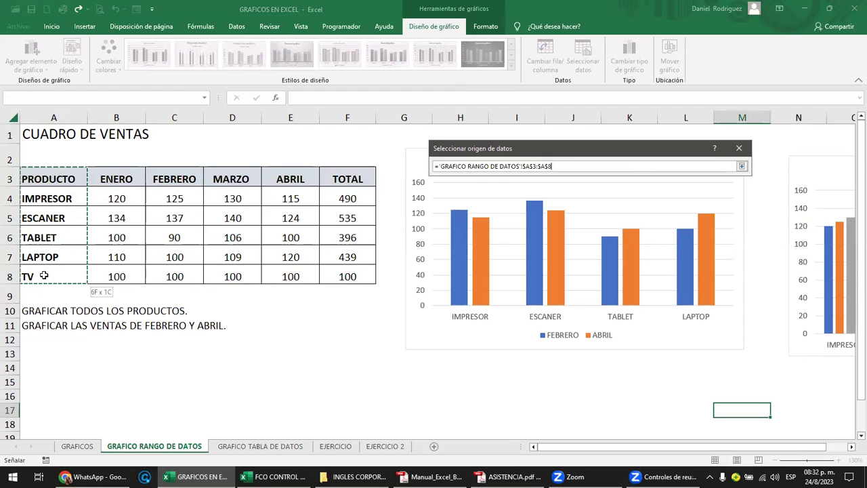
pyautogui.moveTo(182, 179); pyautogui.dragTo(177, 274)
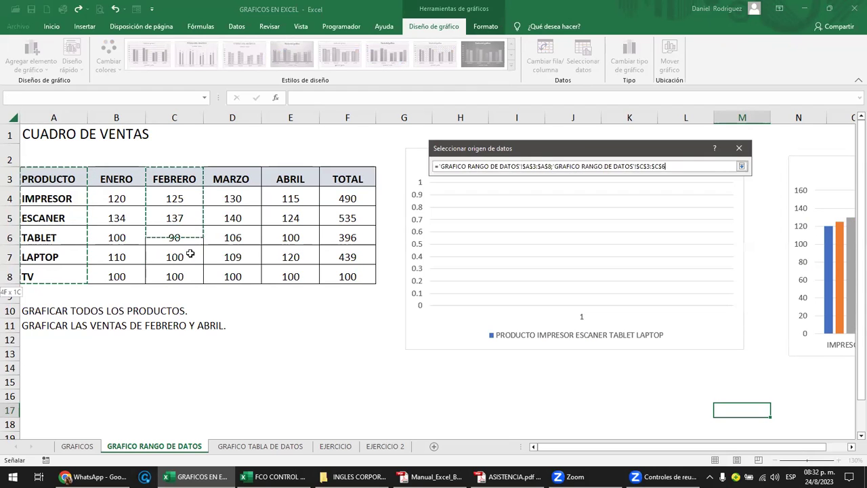
pyautogui.moveTo(293, 182); pyautogui.dragTo(299, 275)
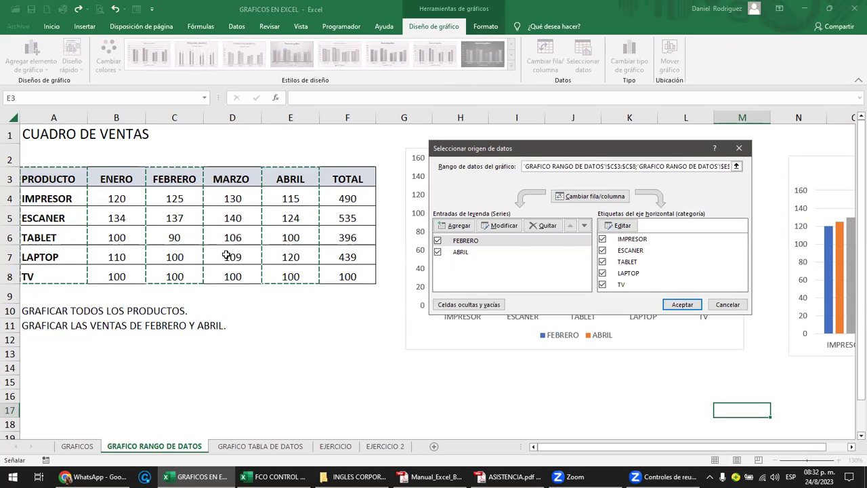
pyautogui.click(691, 306)
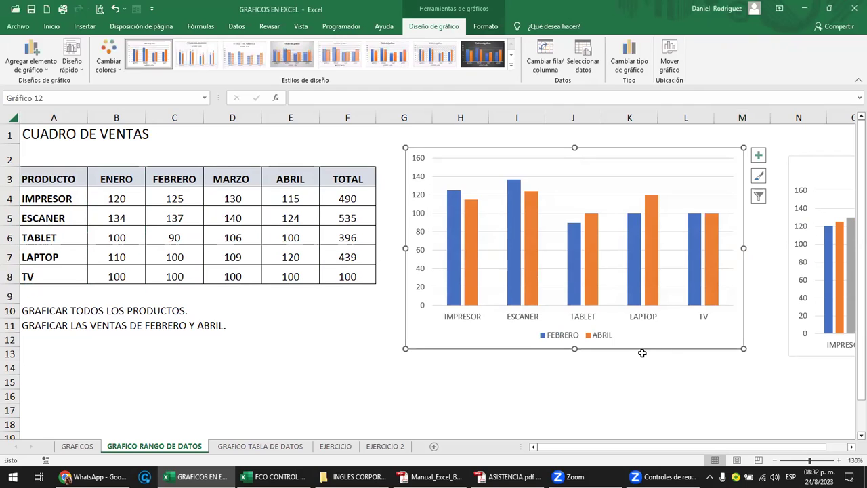
# Select the FEBRERO–ABRIL chart and shrink its plot area from the top-right corner.
pyautogui.click(256, 303)
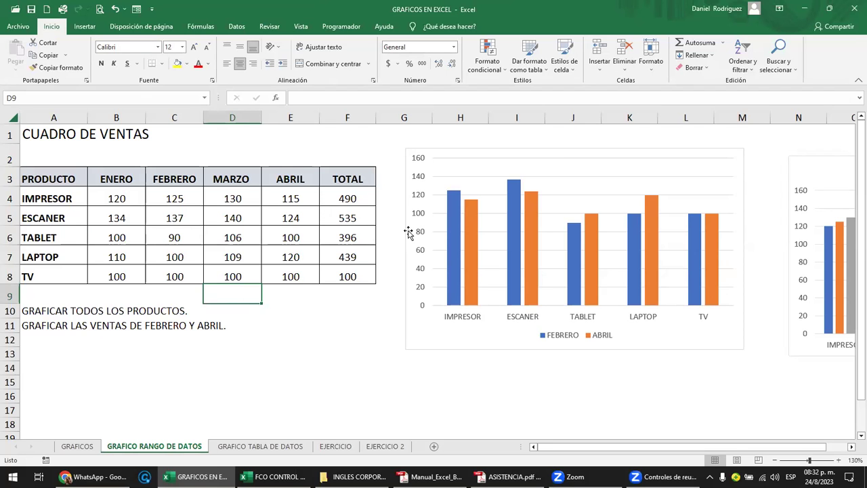
pyautogui.scroll(1, 407, 221)
pyautogui.scroll(1, 407, 221)
pyautogui.scroll(-1, 408, 221)
pyautogui.scroll(-1, 407, 223)
pyautogui.scroll(-2, 407, 223)
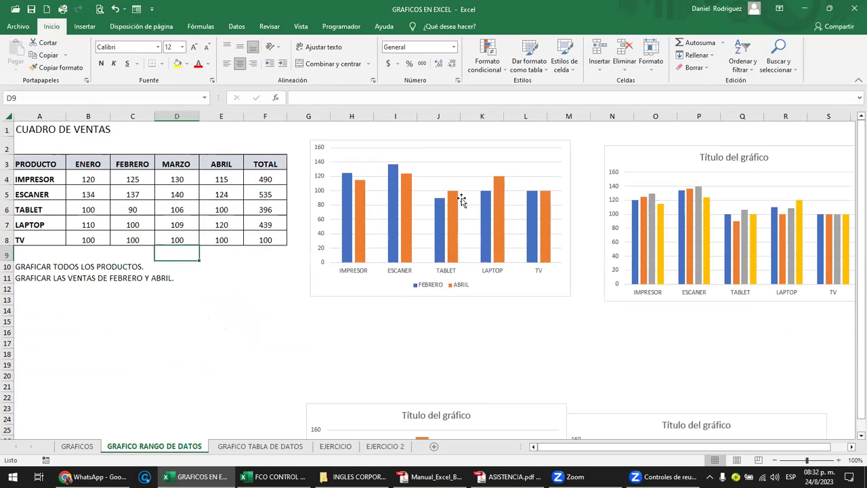
pyautogui.click(531, 158)
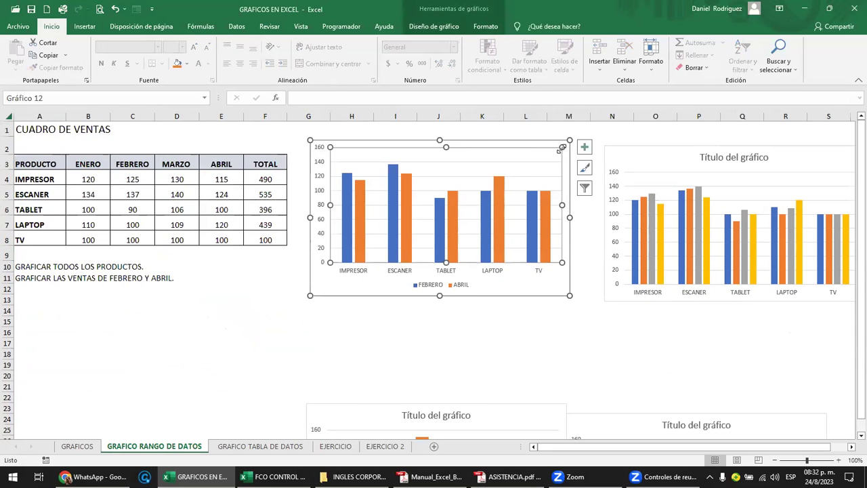
pyautogui.moveTo(562, 147)
pyautogui.mouseDown()
pyautogui.moveTo(524, 170)
pyautogui.moveTo(534, 164)
pyautogui.mouseUp()
# Review the chart elements list, then stretch the plot area's right edge outward.
pyautogui.click(518, 153)
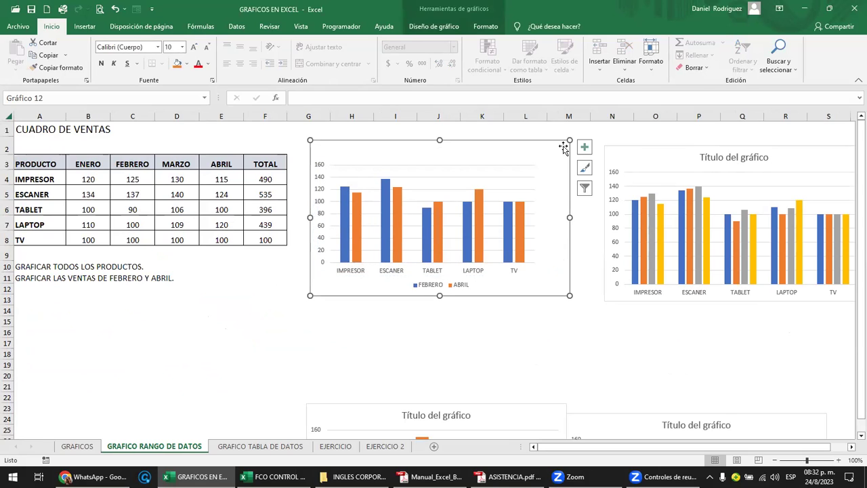
pyautogui.click(585, 148)
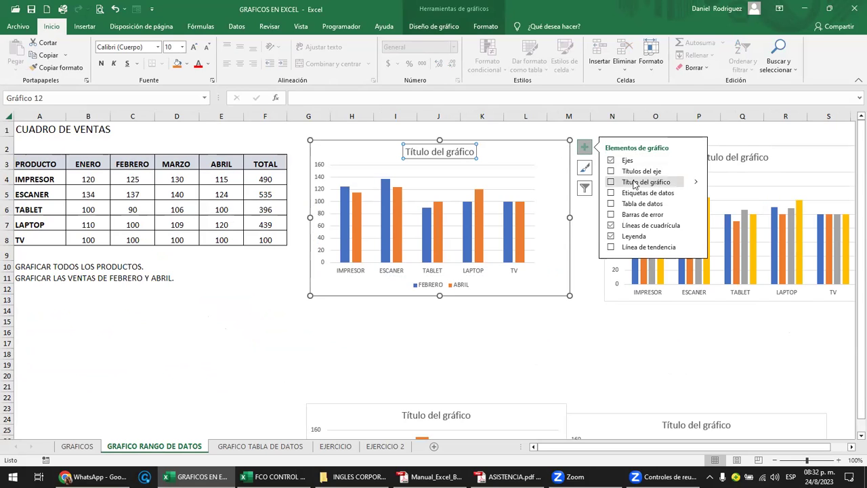
pyautogui.click(284, 318)
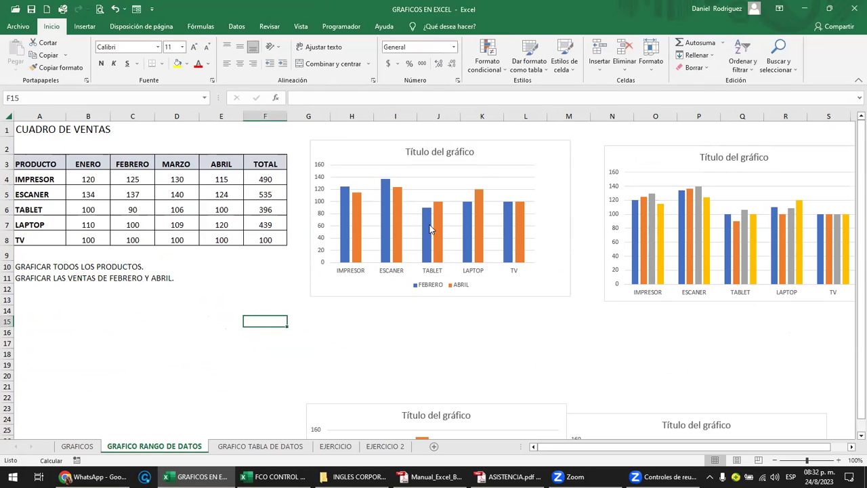
pyautogui.click(506, 174)
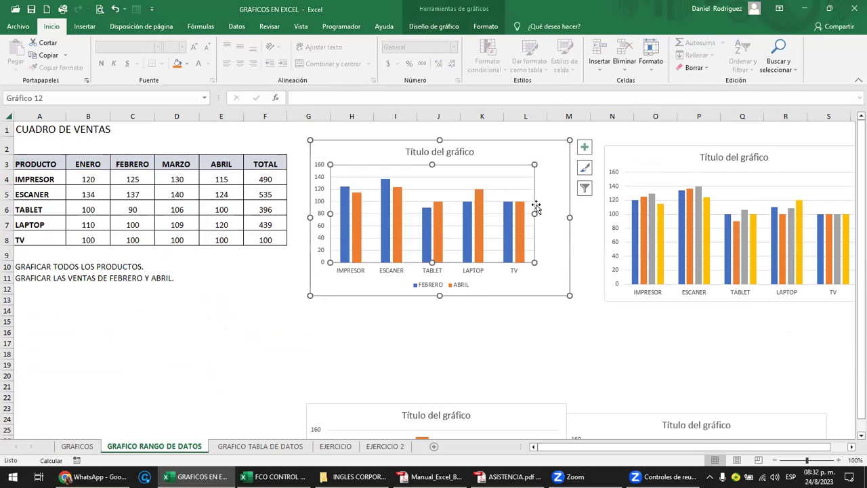
pyautogui.moveTo(535, 213); pyautogui.dragTo(555, 213)
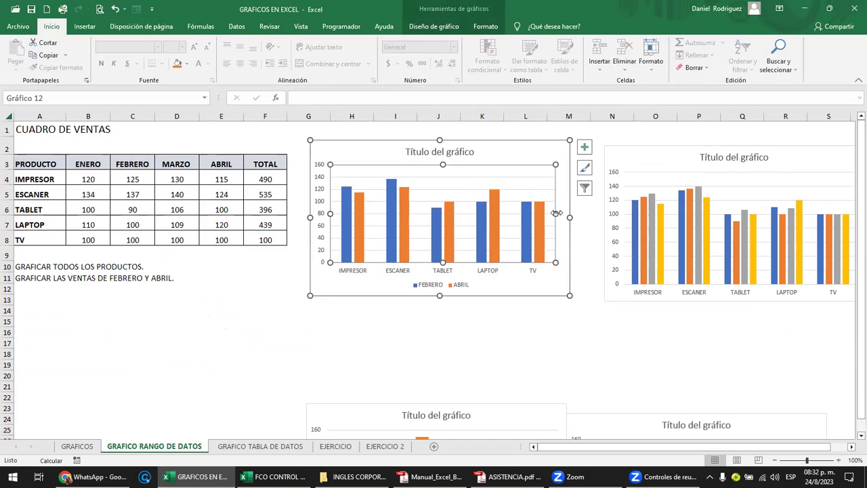
pyautogui.click(523, 352)
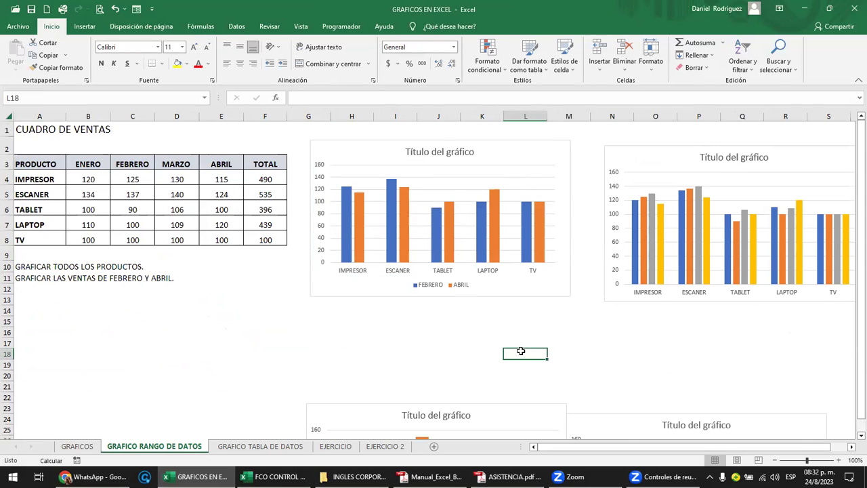
# Delete the #¡REF! chart and the Series1/Series2 chart below the table.
pyautogui.scroll(-2, 521, 351)
pyautogui.scroll(1, 519, 350)
pyautogui.scroll(-3, 517, 354)
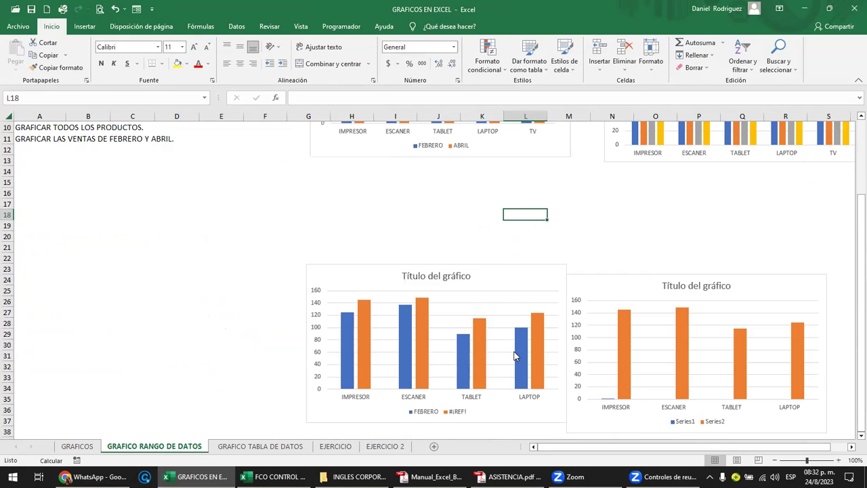
pyautogui.scroll(-2, 515, 355)
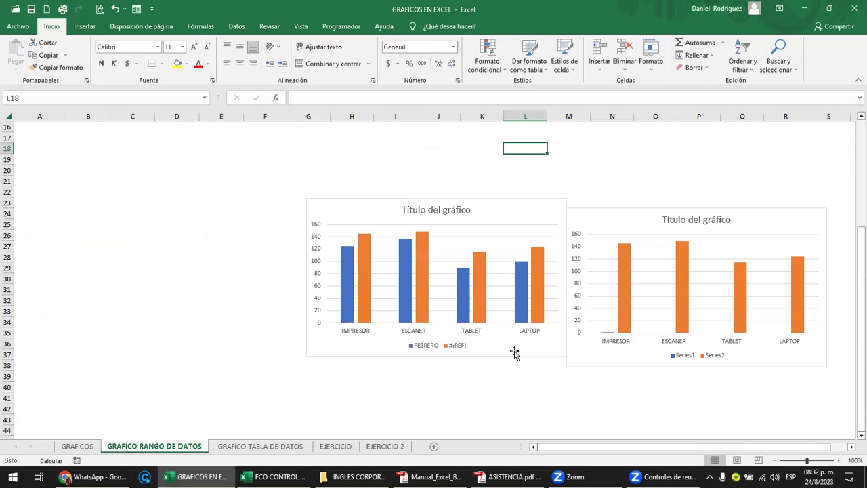
pyautogui.click(501, 262)
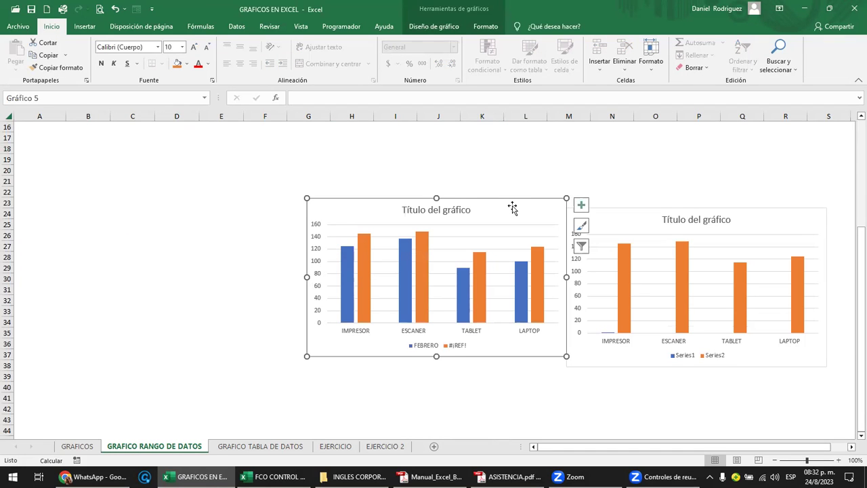
pyautogui.press('Delete')
pyautogui.click(600, 209)
pyautogui.press('Delete')
# Select the whole sales table A3:F8, then clear the selection.
pyautogui.scroll(5, 601, 211)
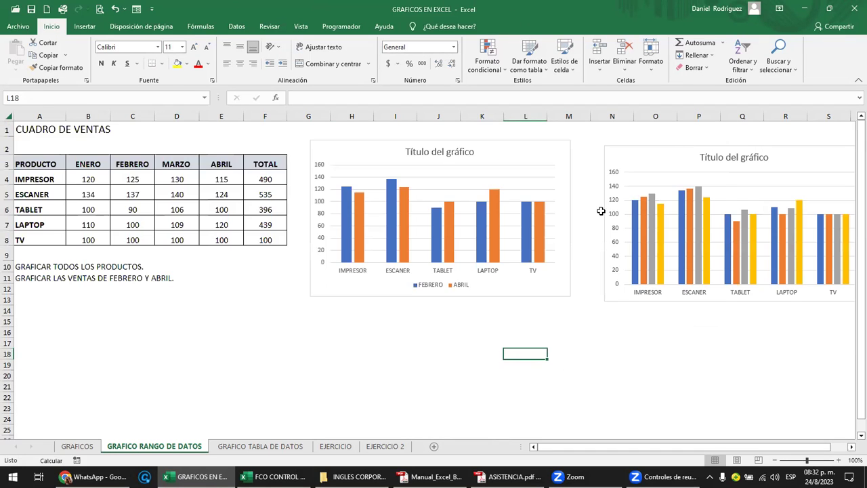
pyautogui.scroll(3, 223, 306)
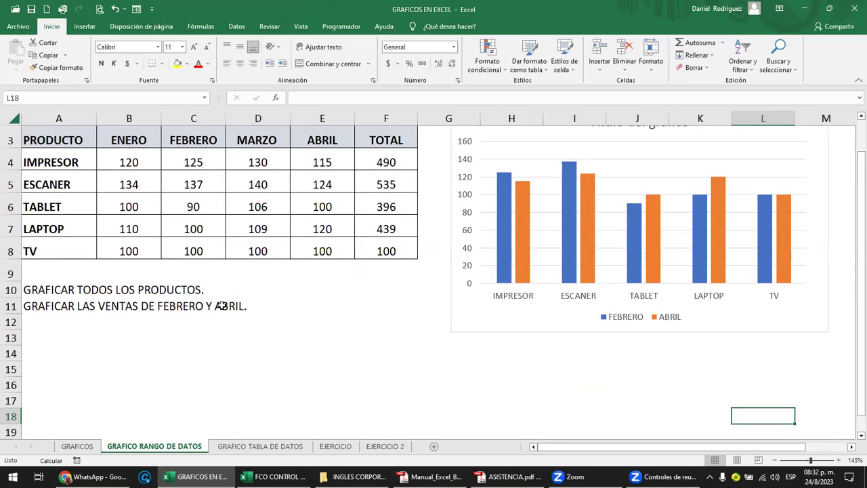
pyautogui.scroll(1, 223, 306)
pyautogui.moveTo(68, 193); pyautogui.dragTo(366, 301)
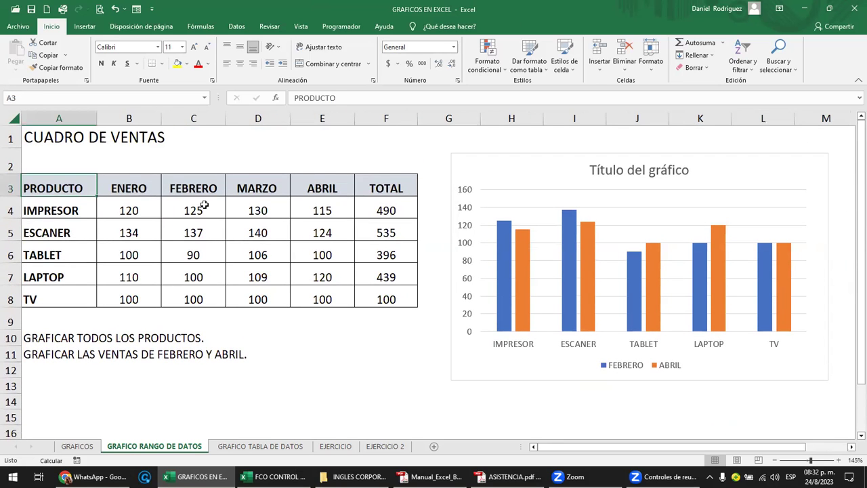
pyautogui.click(319, 335)
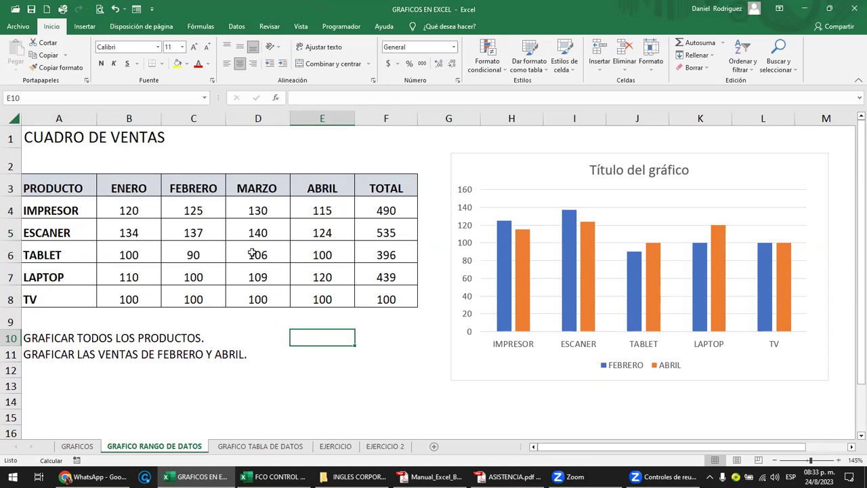
# Select the product, FEBRERO and ABRIL columns together, then select the TV row.
pyautogui.moveTo(59, 187); pyautogui.dragTo(64, 291)
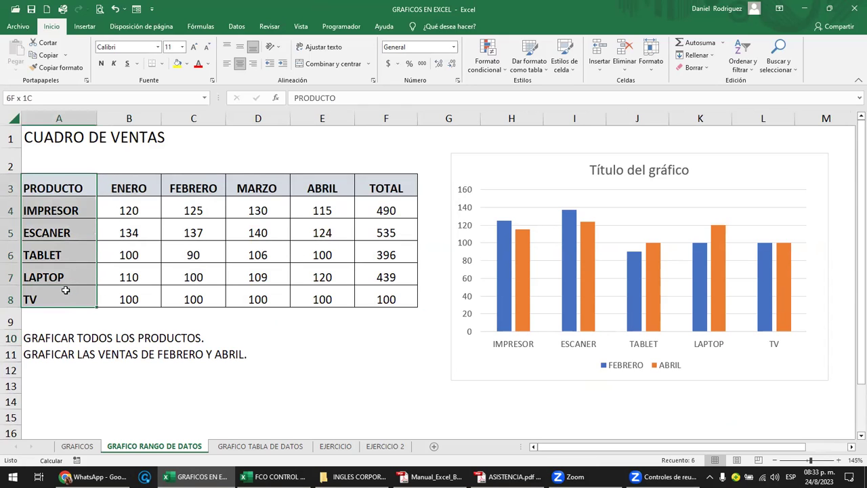
pyautogui.keyDown('ctrl'); pyautogui.moveTo(203, 189); pyautogui.dragTo(216, 298); pyautogui.keyUp('ctrl')
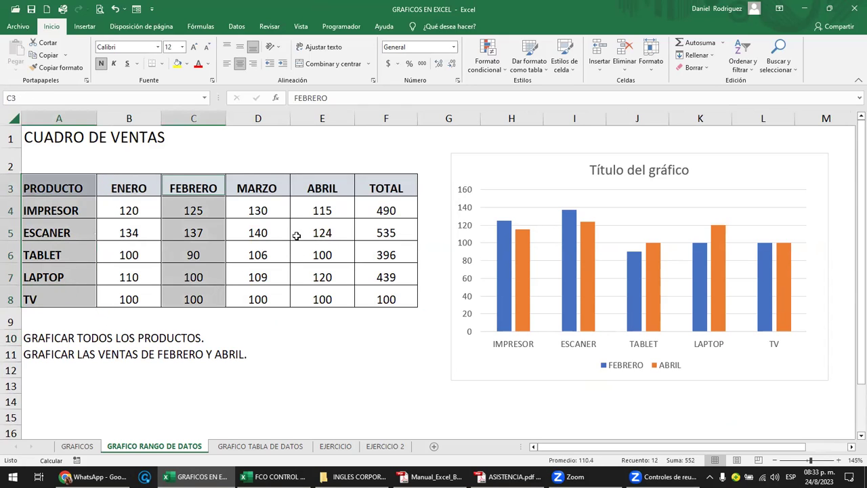
pyautogui.keyDown('ctrl'); pyautogui.moveTo(322, 189); pyautogui.dragTo(344, 293); pyautogui.keyUp('ctrl')
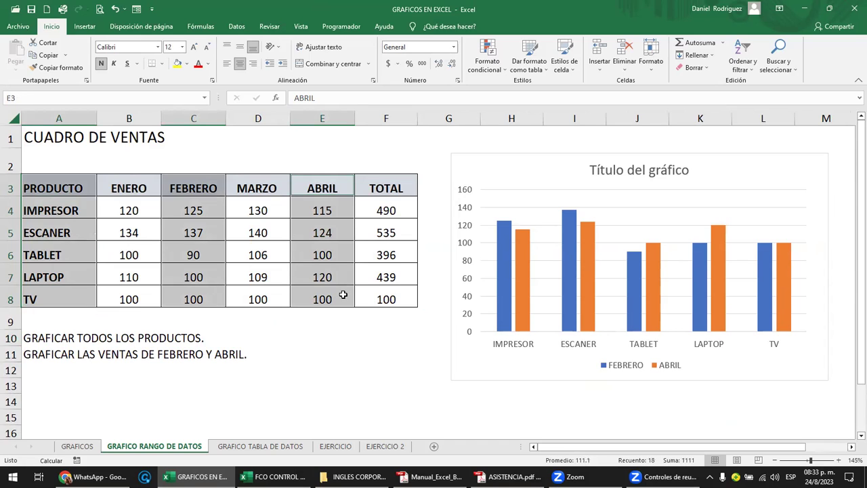
pyautogui.click(321, 321)
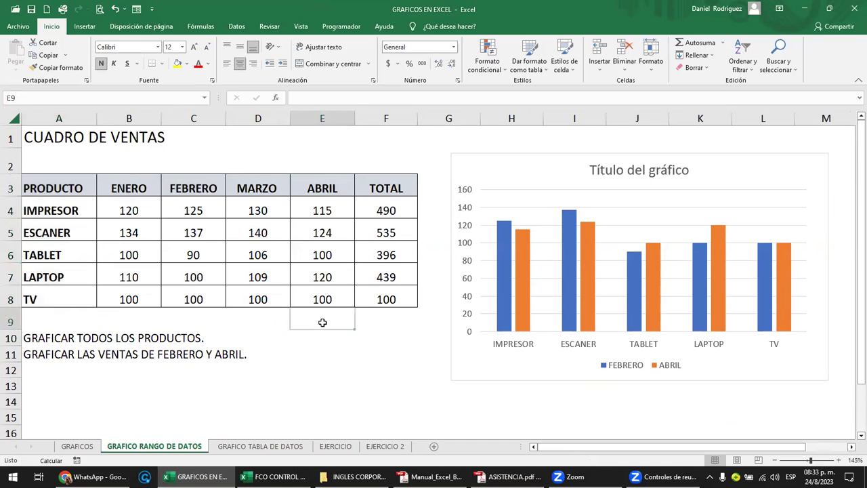
pyautogui.click(71, 296)
pyautogui.moveTo(196, 298); pyautogui.dragTo(365, 293)
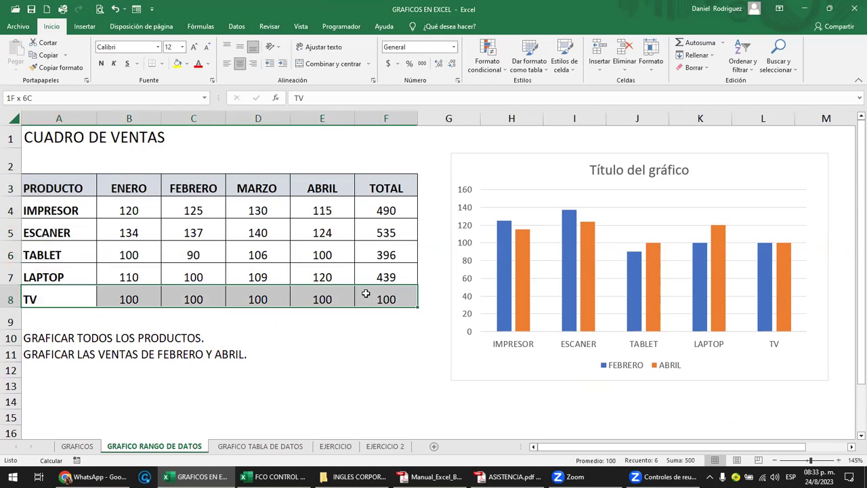
pyautogui.click(364, 338)
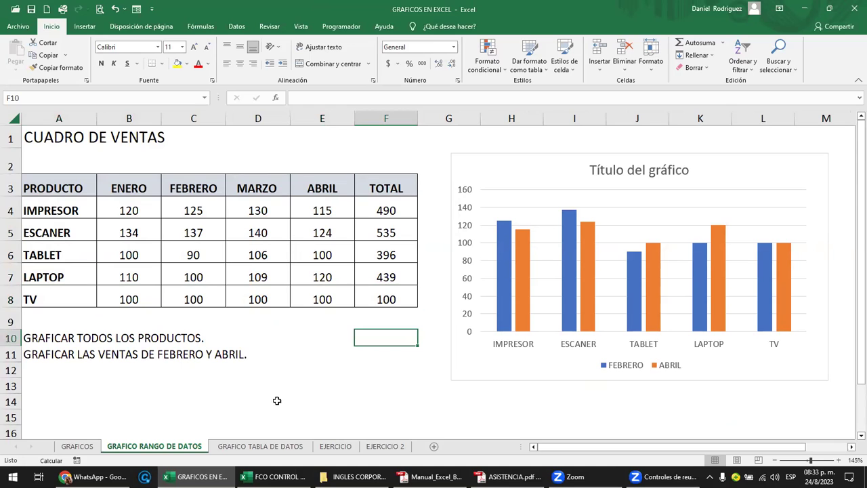
# On GRAFICO TABLA DE DATOS, format the ENERO–MARZO values B4:D7 as General.
pyautogui.click(265, 449)
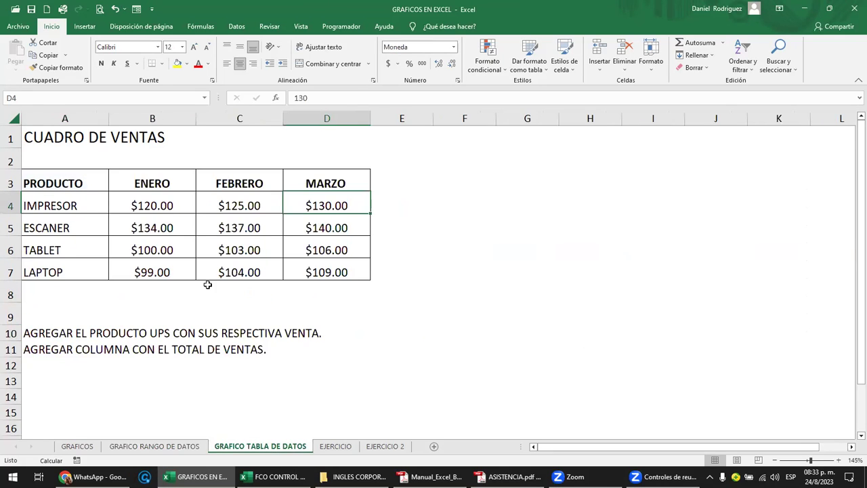
pyautogui.click(64, 183)
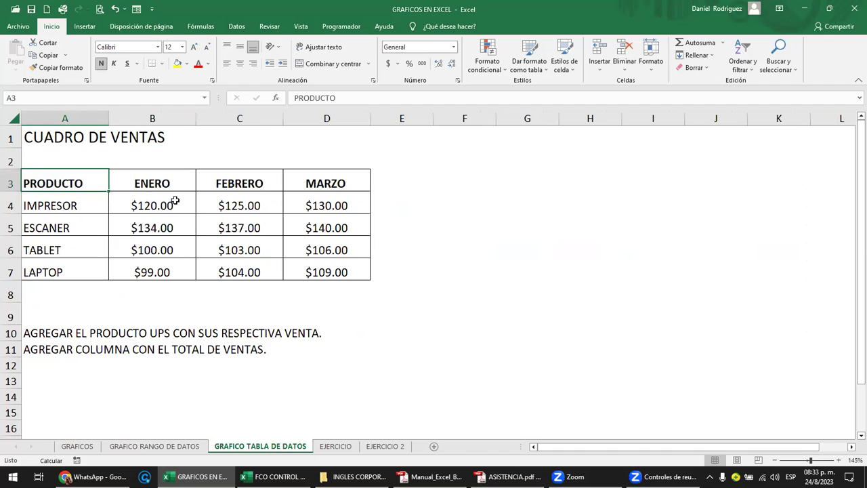
pyautogui.moveTo(175, 200); pyautogui.dragTo(339, 272)
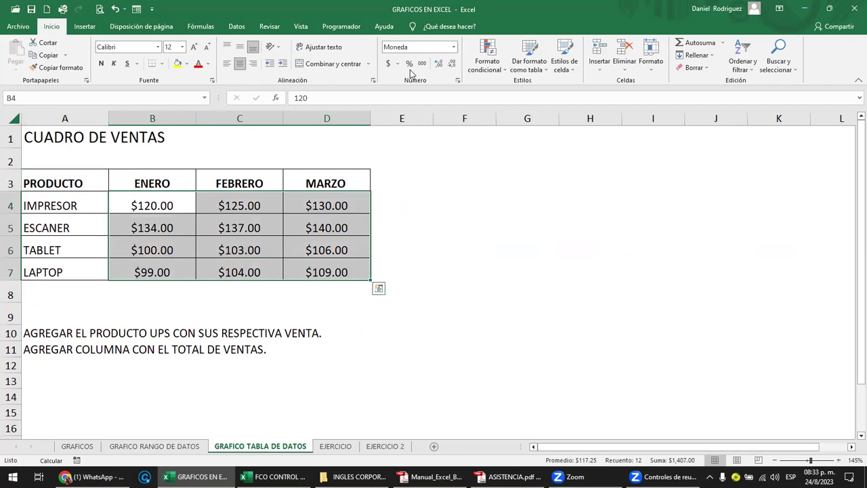
pyautogui.click(453, 47)
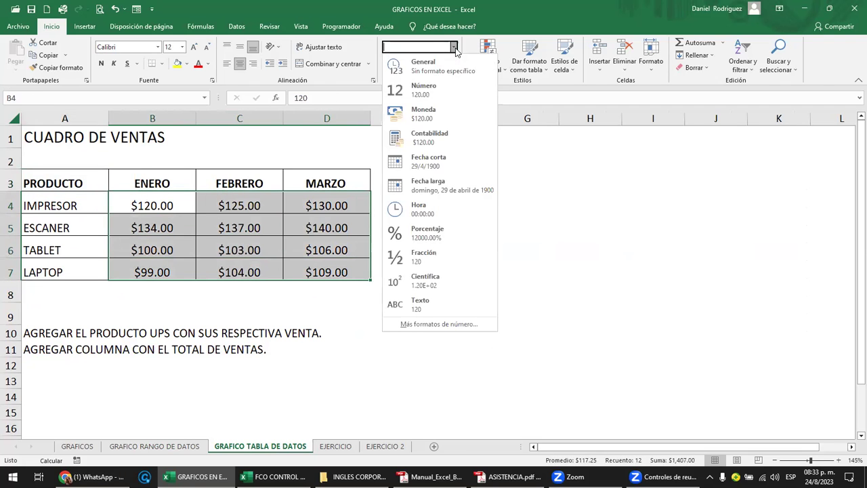
pyautogui.click(443, 65)
pyautogui.click(453, 202)
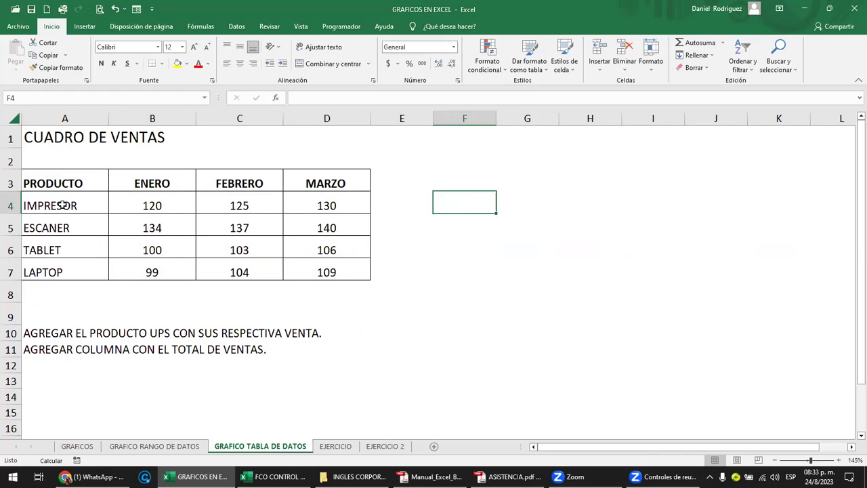
pyautogui.click(60, 183)
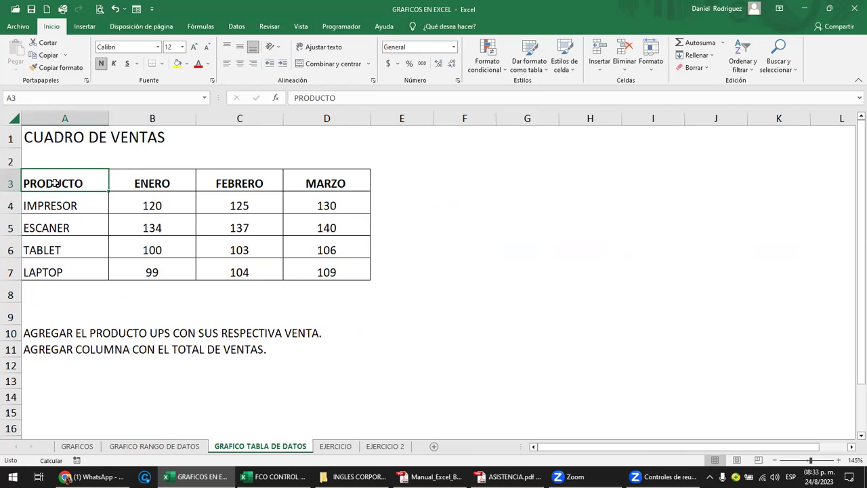
# Convert the sales range A3:D7 into a table with headers using Ctrl+T.
pyautogui.hotkey('ctrl', 't')
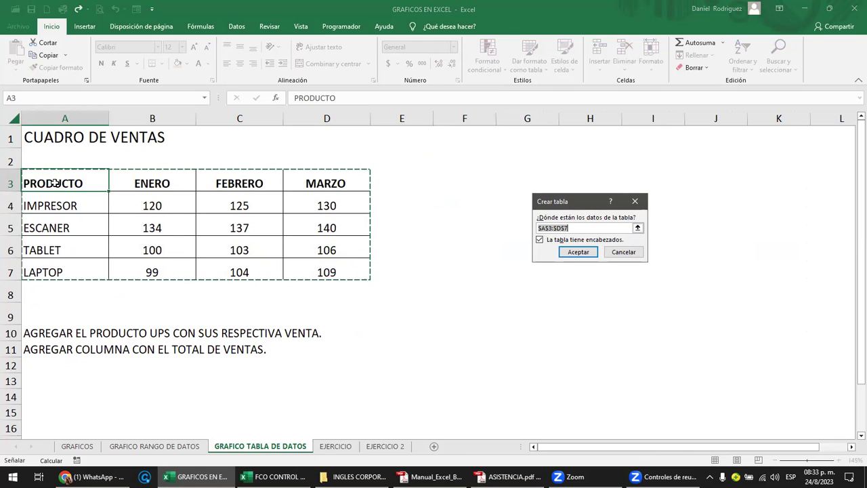
pyautogui.press('Return')
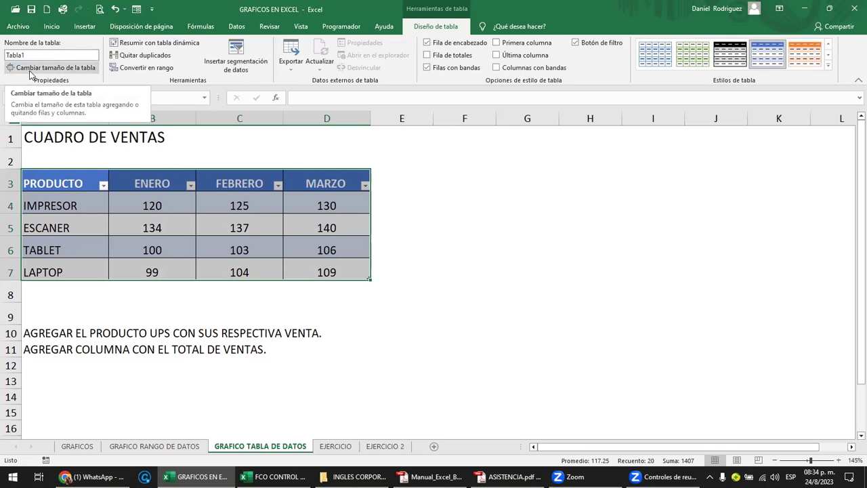
pyautogui.click(178, 139)
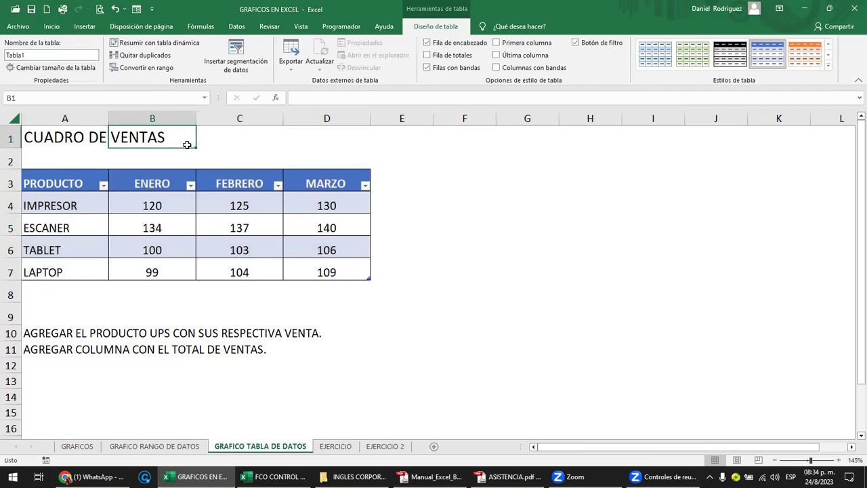
# Inspect the FEBRERO and MARZO header cells before turning to chart insertion.
pyautogui.click(252, 183)
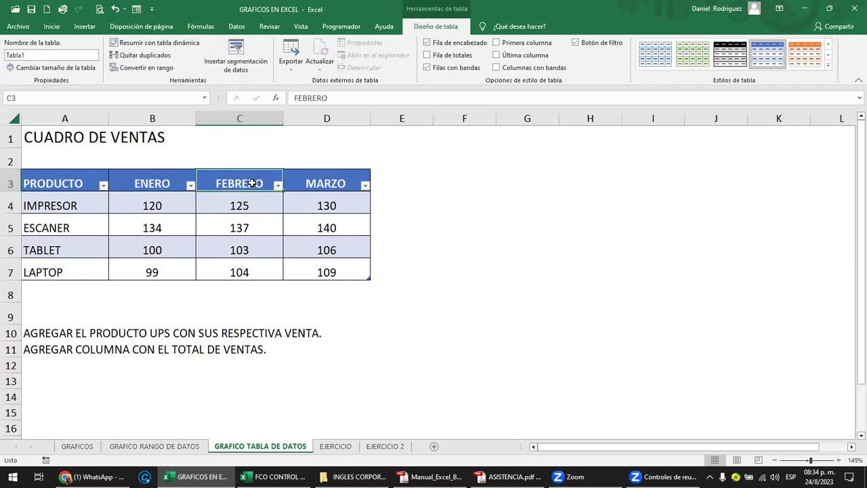
pyautogui.rightClick(252, 184)
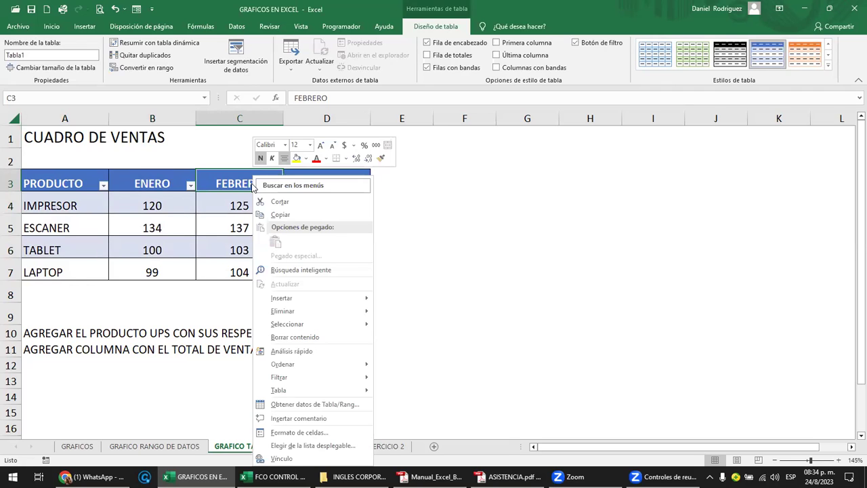
pyautogui.click(232, 185)
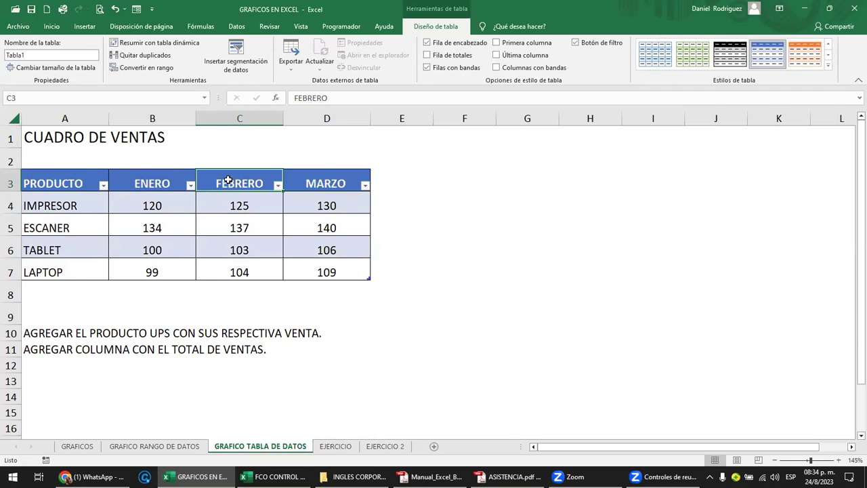
pyautogui.click(345, 187)
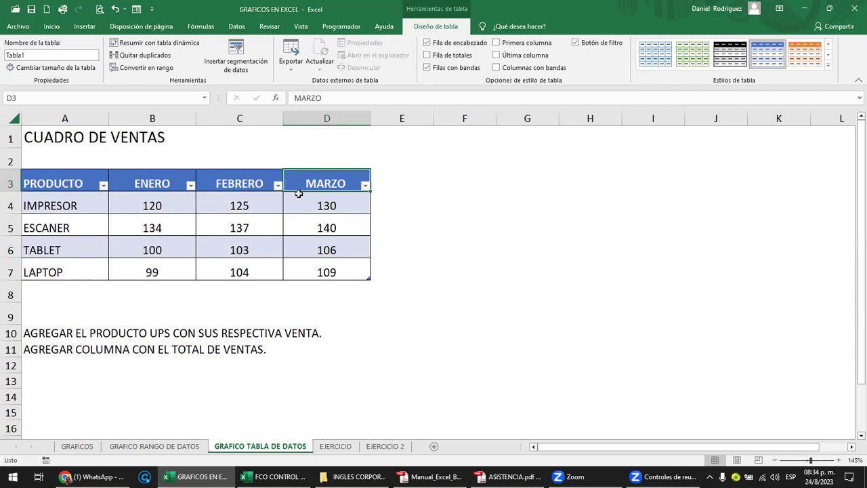
pyautogui.click(86, 27)
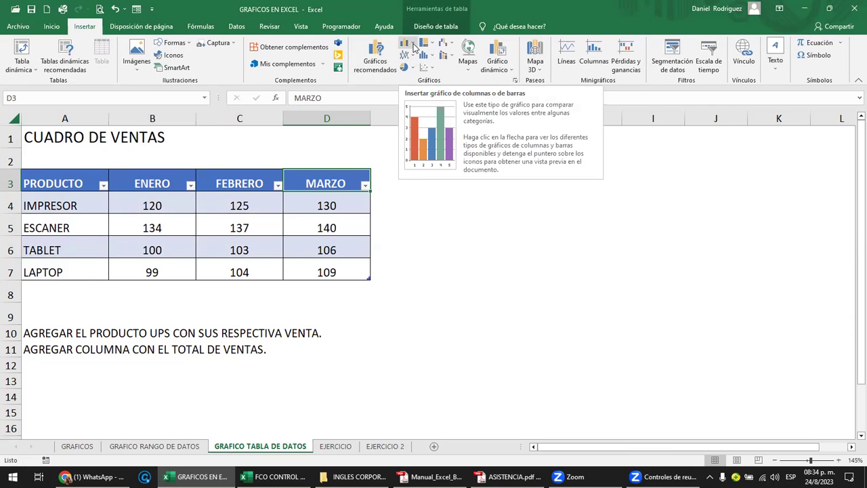
pyautogui.click(414, 46)
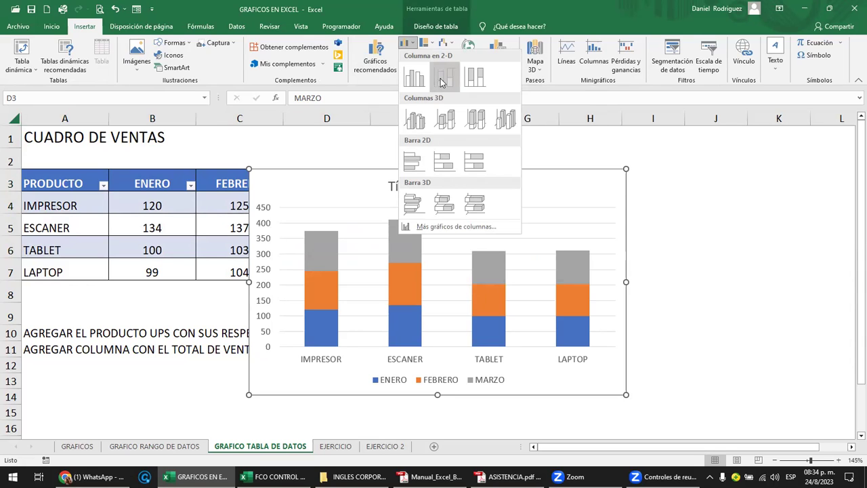
pyautogui.click(441, 80)
pyautogui.moveTo(509, 180); pyautogui.dragTo(679, 136)
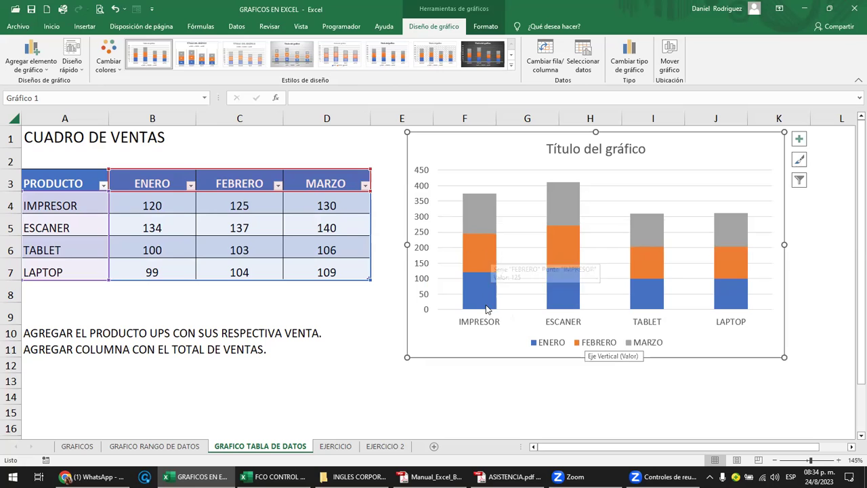
pyautogui.moveTo(484, 289)
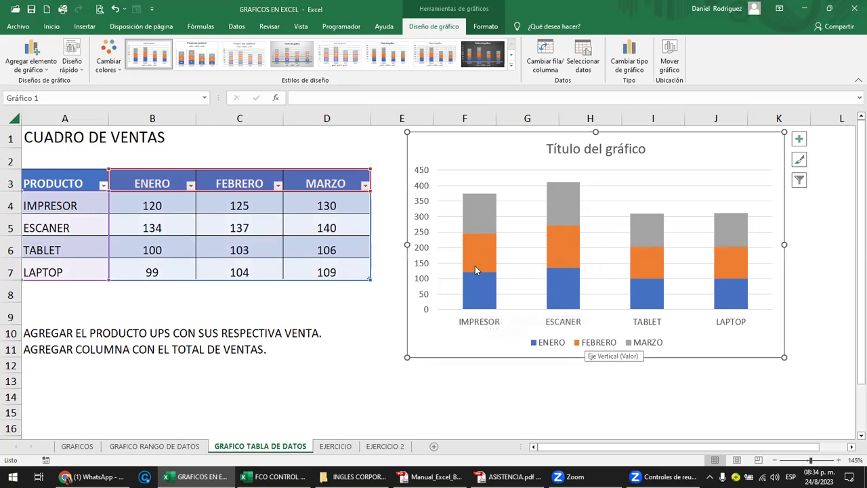
pyautogui.moveTo(481, 253)
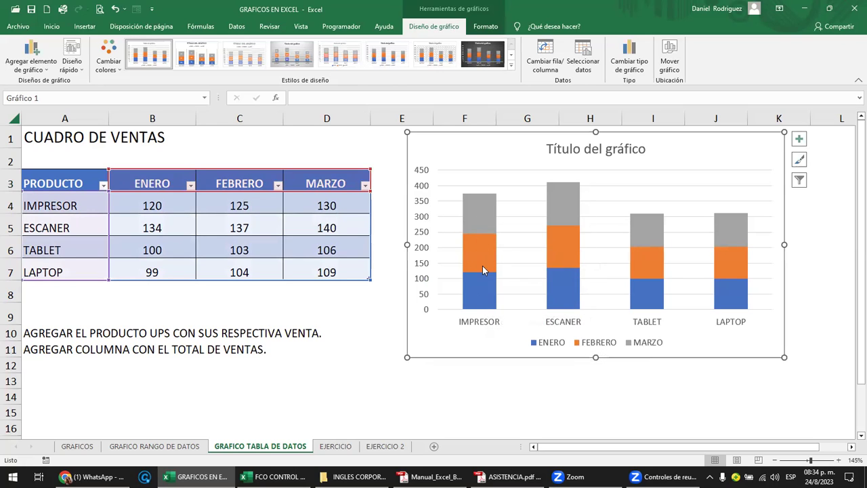
pyautogui.moveTo(479, 206)
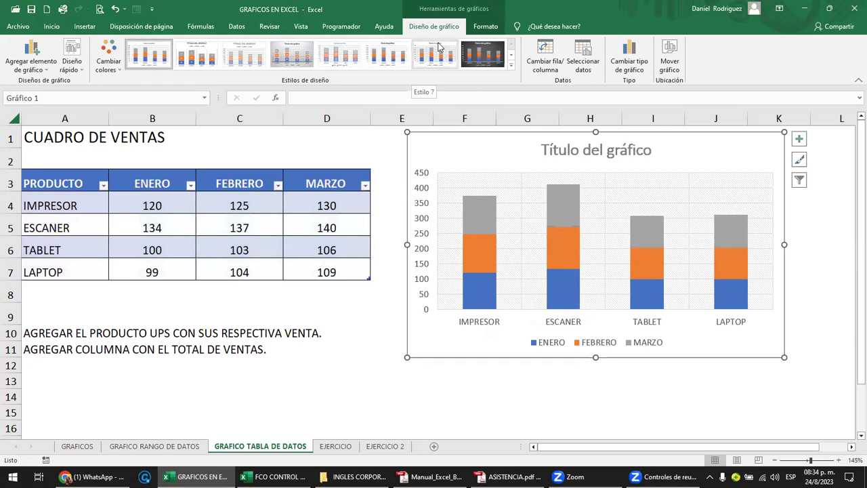
# Change the sales chart type to Columnas agrupadas.
pyautogui.click(624, 77)
pyautogui.click(369, 127)
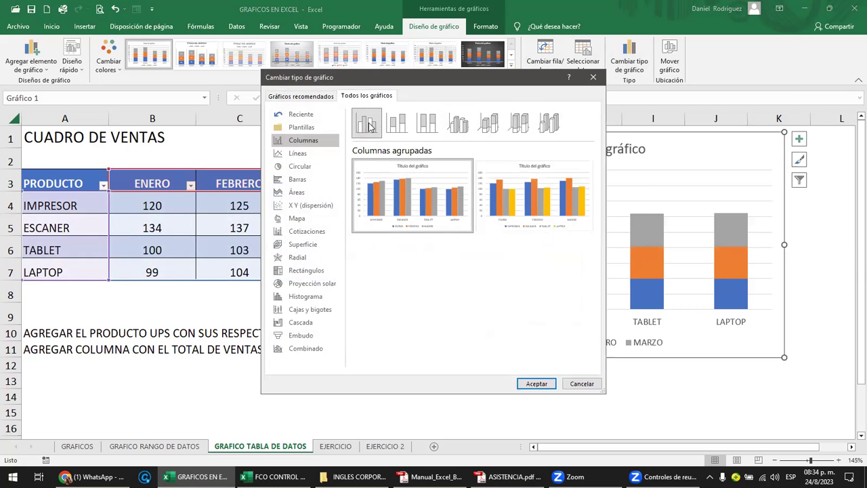
pyautogui.click(526, 383)
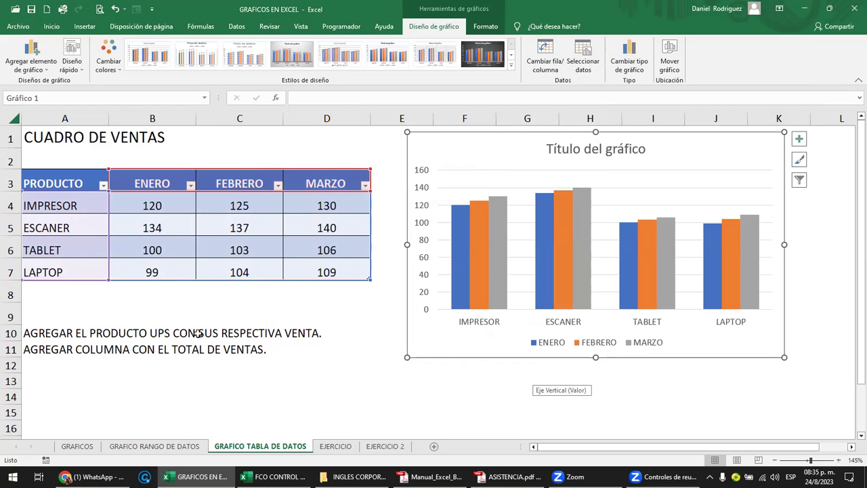
# Add product UPS in row 8 with 100 for ENERO, FEBRERO and MARZO.
pyautogui.click(59, 293)
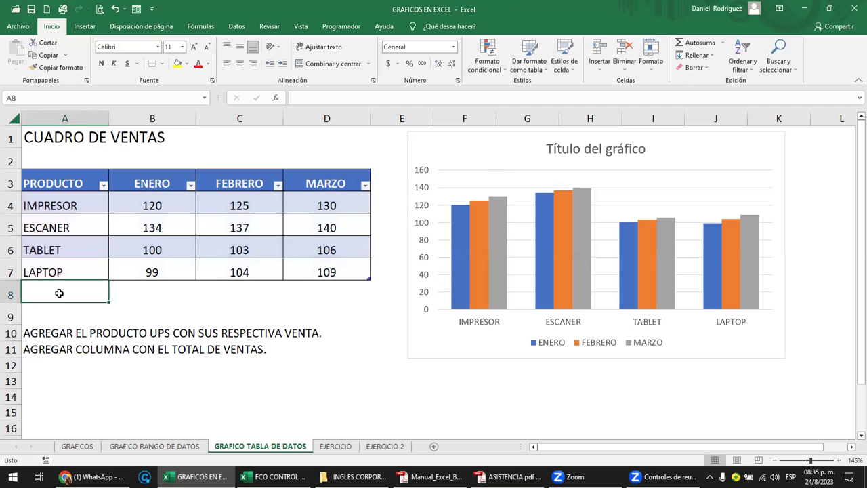
pyautogui.write('UPS')
pyautogui.hotkey('ctrl', 'Return')
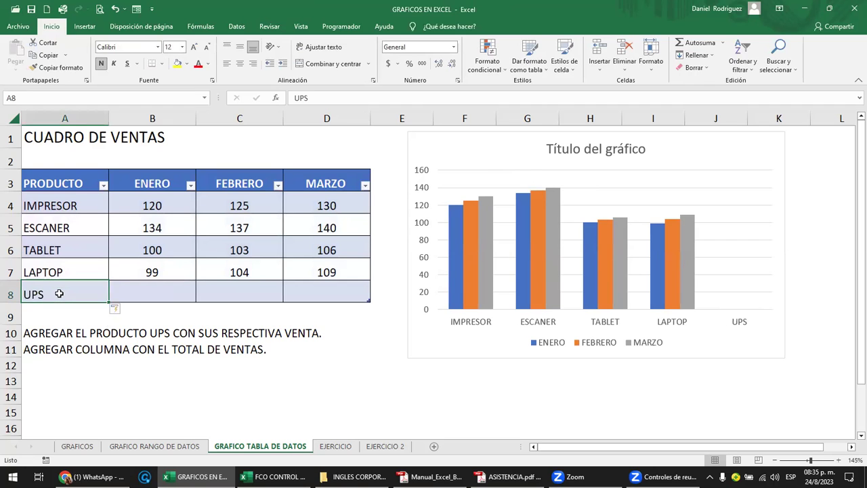
pyautogui.press('Tab')
pyautogui.write('100')
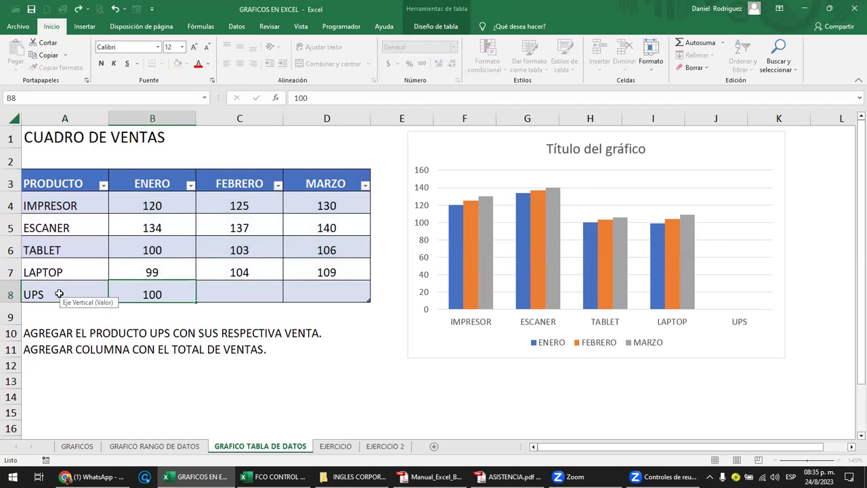
pyautogui.hotkey('ctrl', 'Return')
pyautogui.press('Tab')
pyautogui.write('100')
pyautogui.hotkey('ctrl', 'Return')
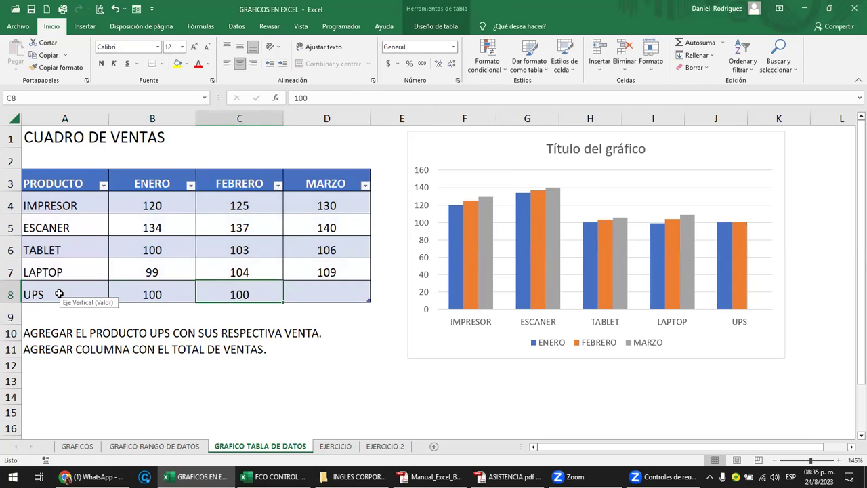
pyautogui.press('Tab')
pyautogui.press('Left')
pyautogui.hotkey('ctrl', 'c')
pyautogui.press('Right')
pyautogui.press('Return')
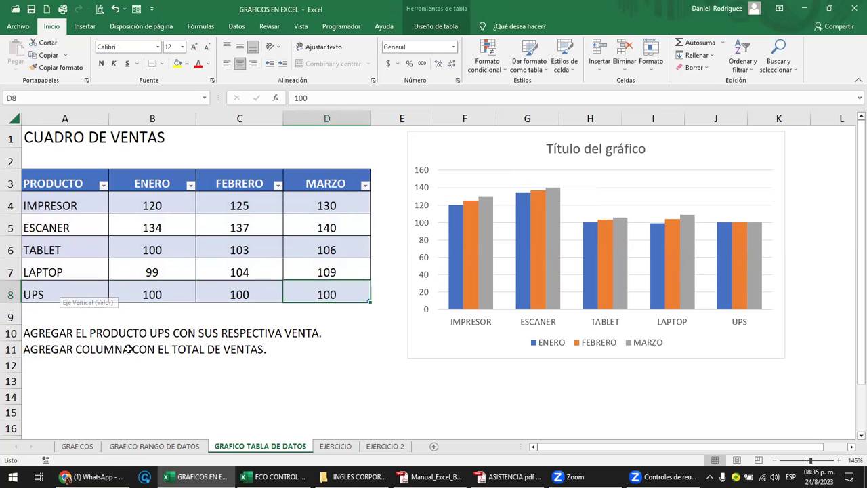
# Check the chart's source range, then add XX with 100, 156 and 190 in row 9.
pyautogui.click(306, 203)
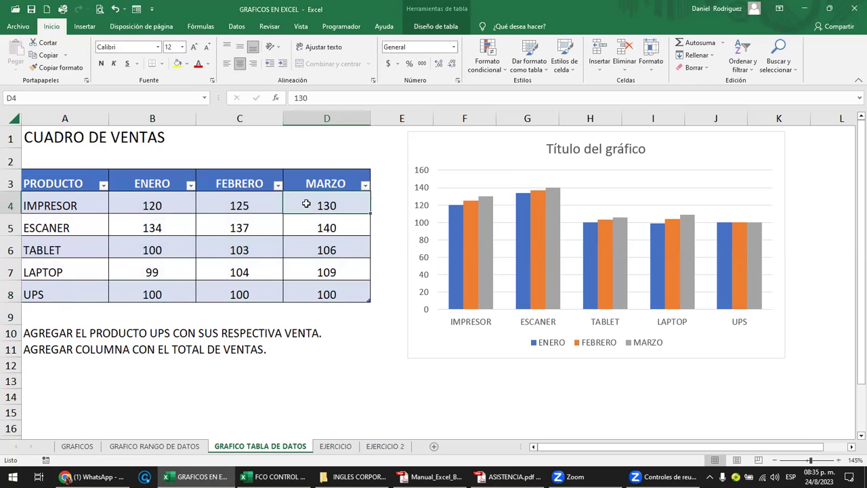
pyautogui.click(425, 155)
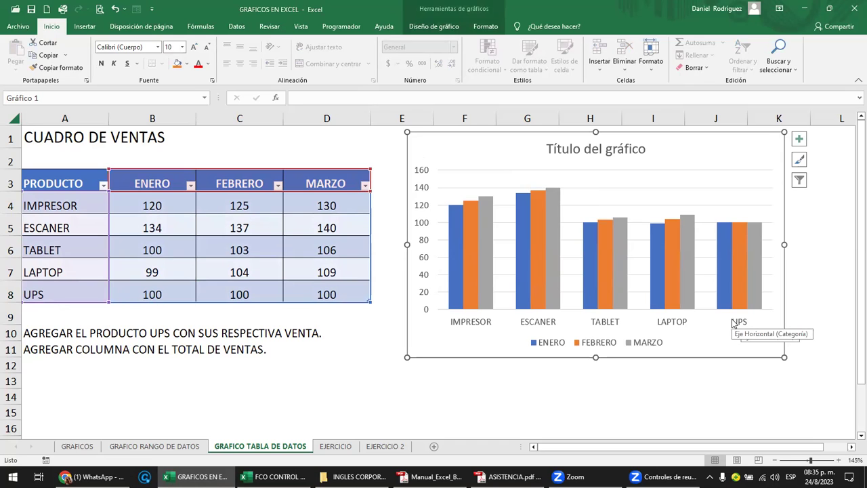
pyautogui.click(39, 332)
pyautogui.click(42, 313)
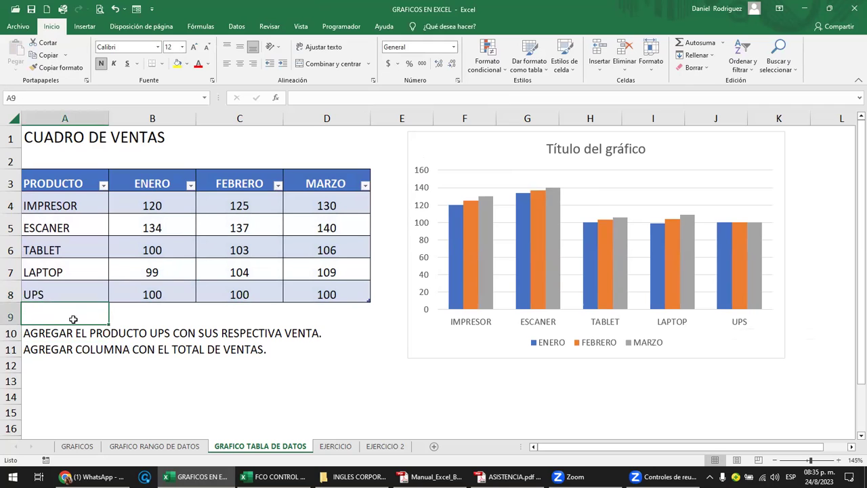
pyautogui.write('XX')
pyautogui.press('Tab')
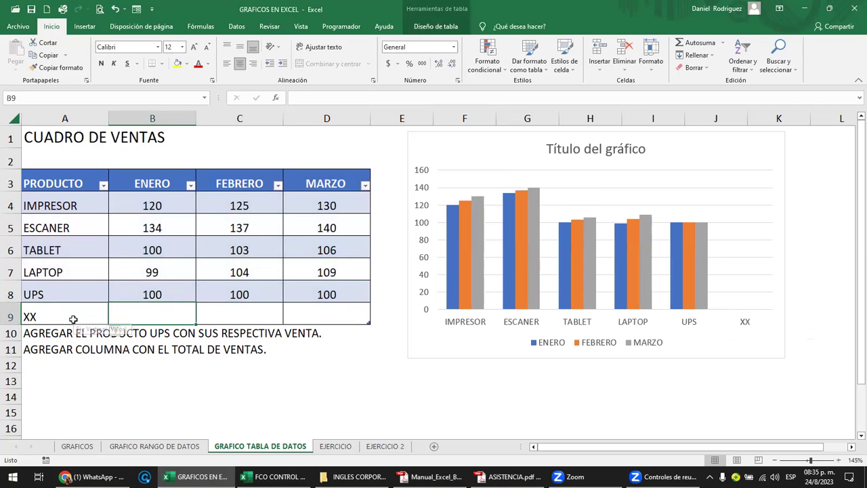
pyautogui.write('100')
pyautogui.press('Tab')
pyautogui.write('156')
pyautogui.press('Tab')
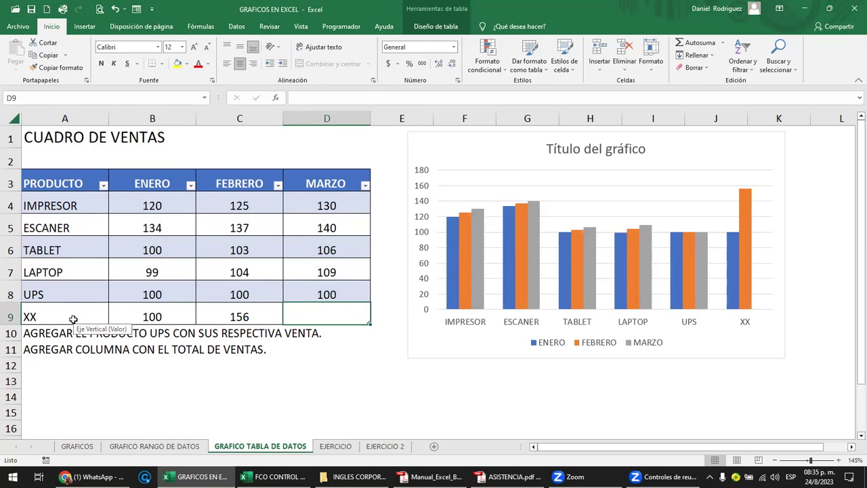
pyautogui.write('9')
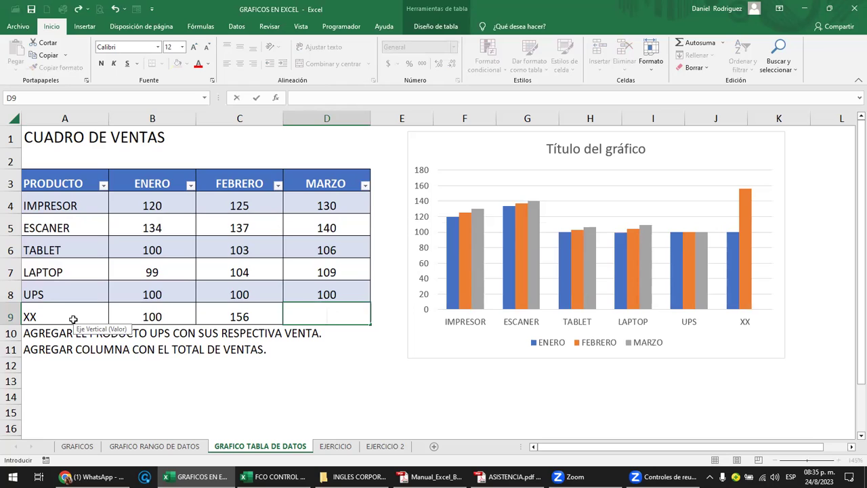
pyautogui.write('90')
pyautogui.press('Return')
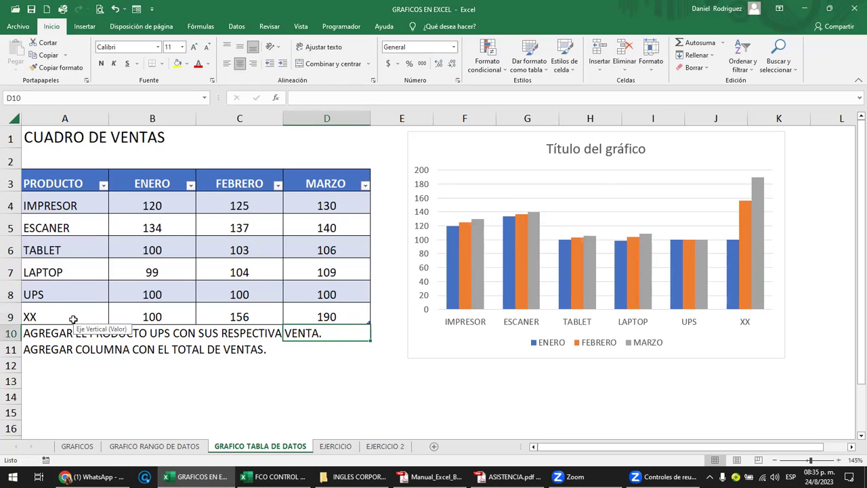
pyautogui.press('Up')
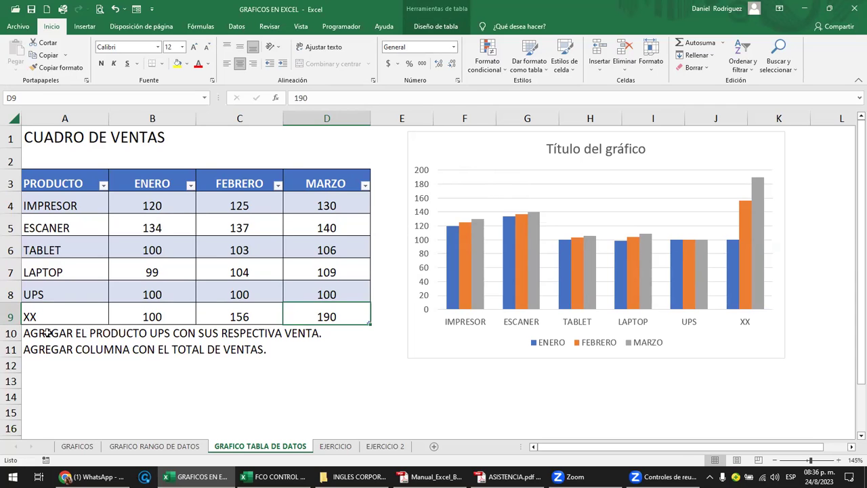
# Move the two instruction lines down to A12 and shift the chart slightly right.
pyautogui.moveTo(47, 332); pyautogui.dragTo(51, 350)
pyautogui.hotkey('ctrl', 'x')
pyautogui.press('Down')
pyautogui.press('Down')
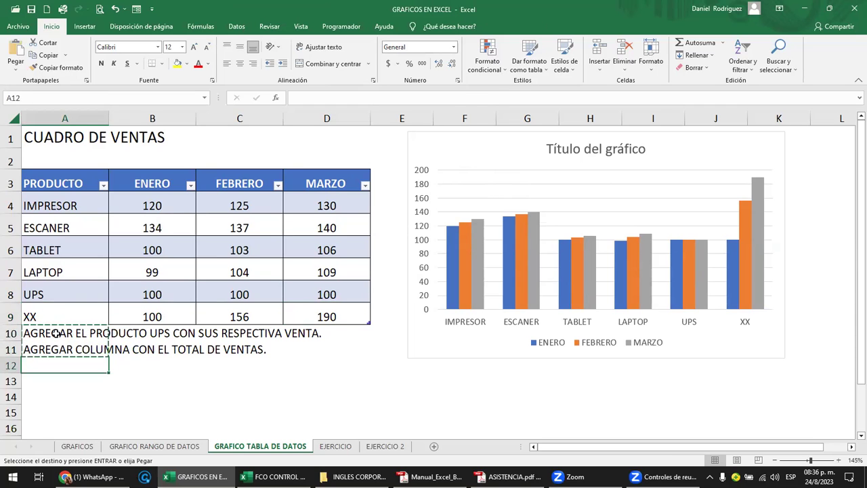
pyautogui.hotkey('ctrl', 'v')
pyautogui.click(119, 338)
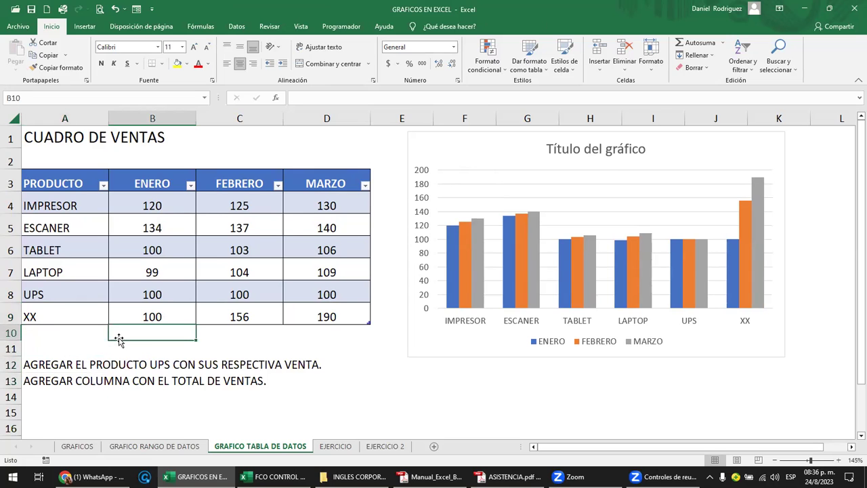
pyautogui.moveTo(430, 141); pyautogui.dragTo(475, 139)
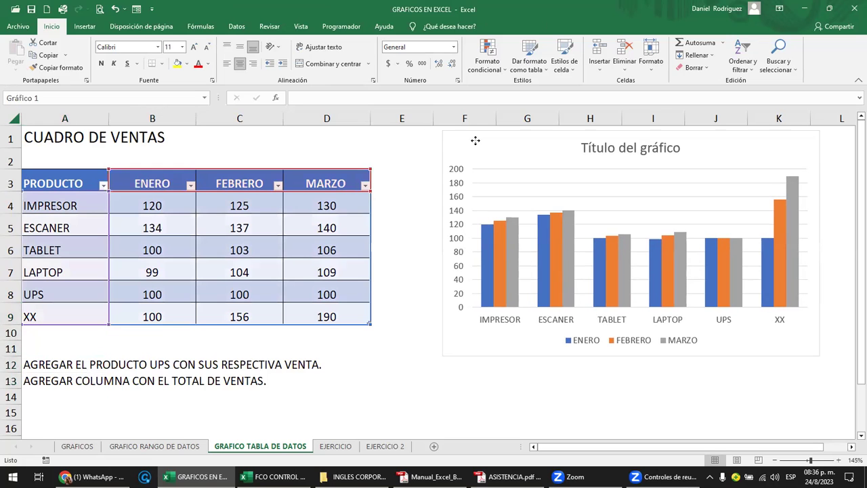
# Add a TOTAL column in E3 summing ENERO to MARZO with Autosuma.
pyautogui.click(393, 182)
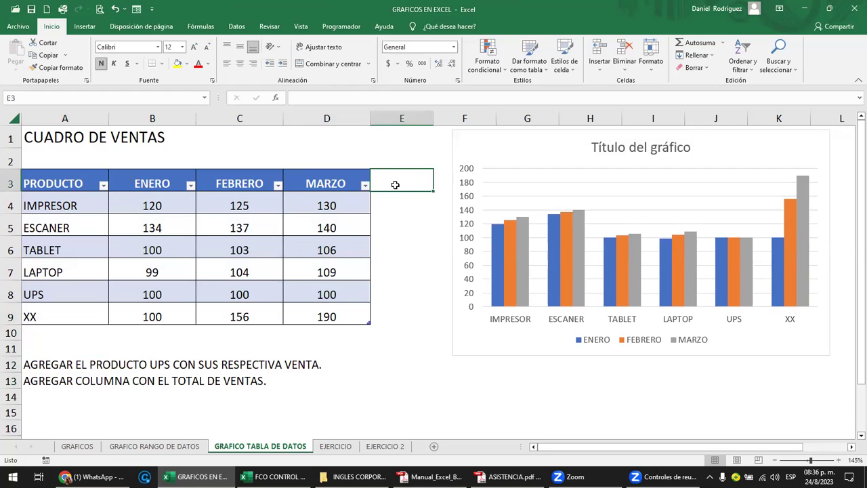
pyautogui.write('TOTAL')
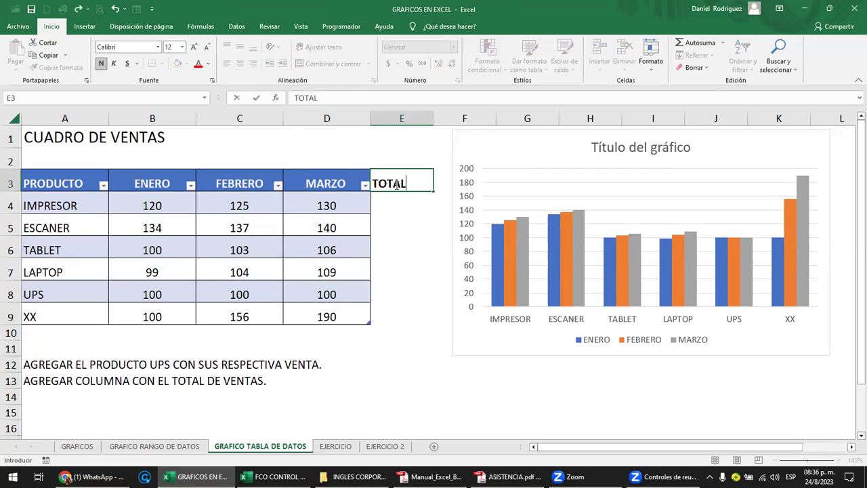
pyautogui.press('Return')
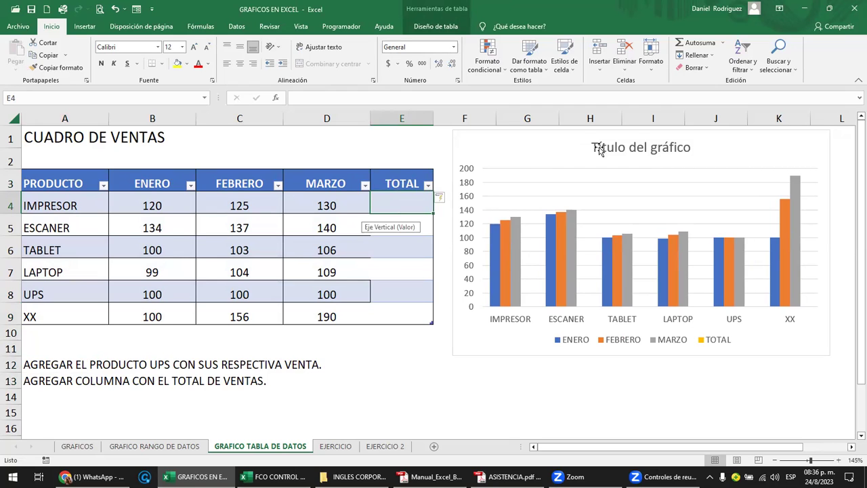
pyautogui.click(698, 45)
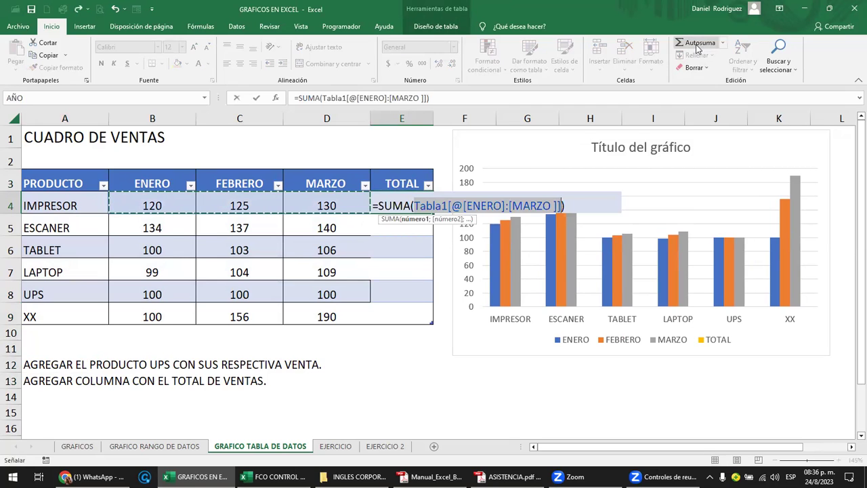
pyautogui.press('Return')
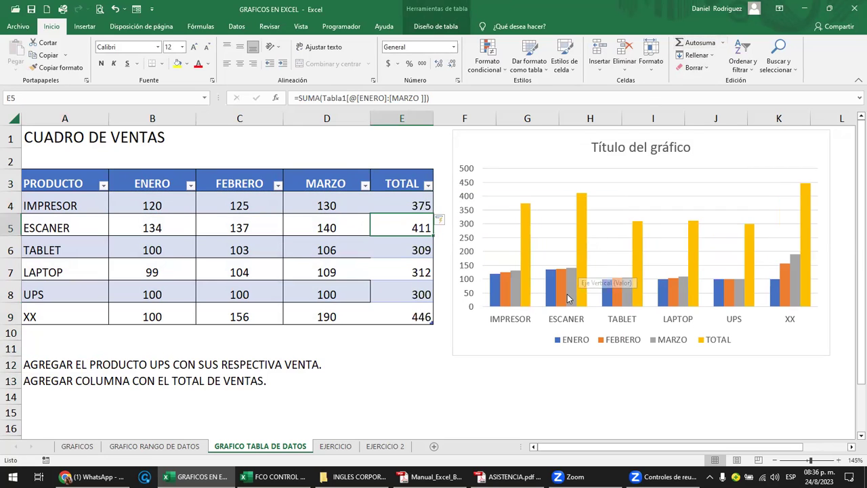
pyautogui.click(536, 160)
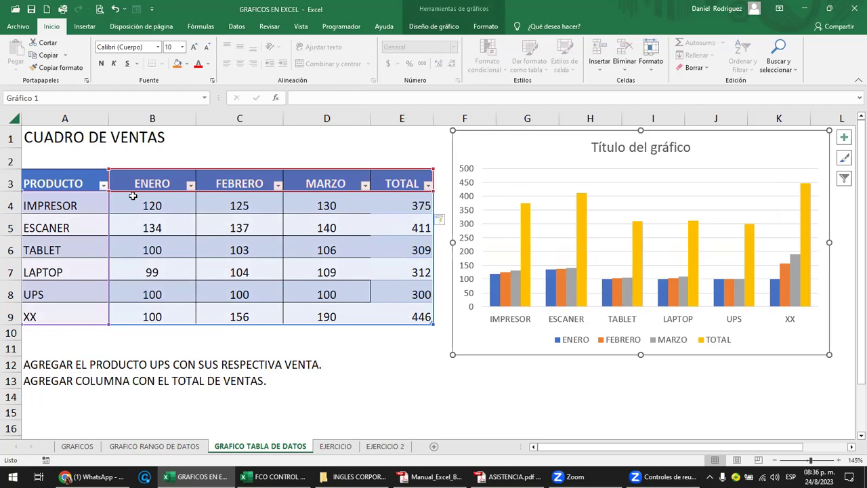
# Apply a lighter table style to the sales table.
pyautogui.click(76, 181)
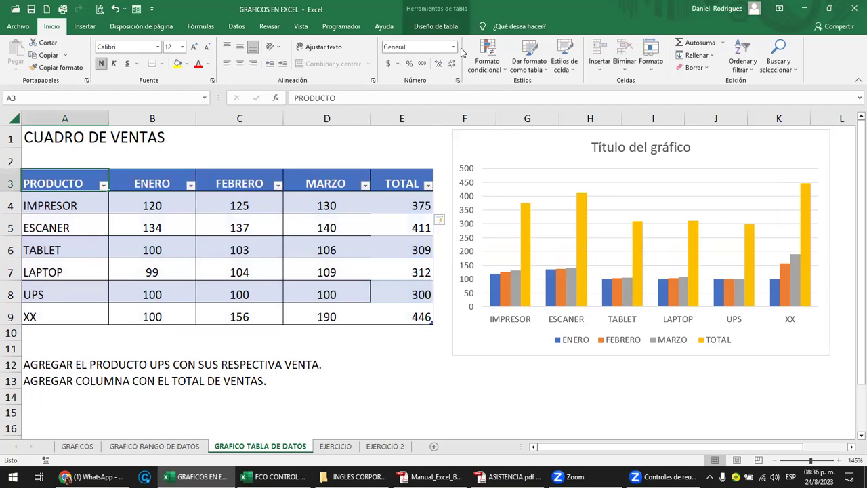
pyautogui.click(441, 27)
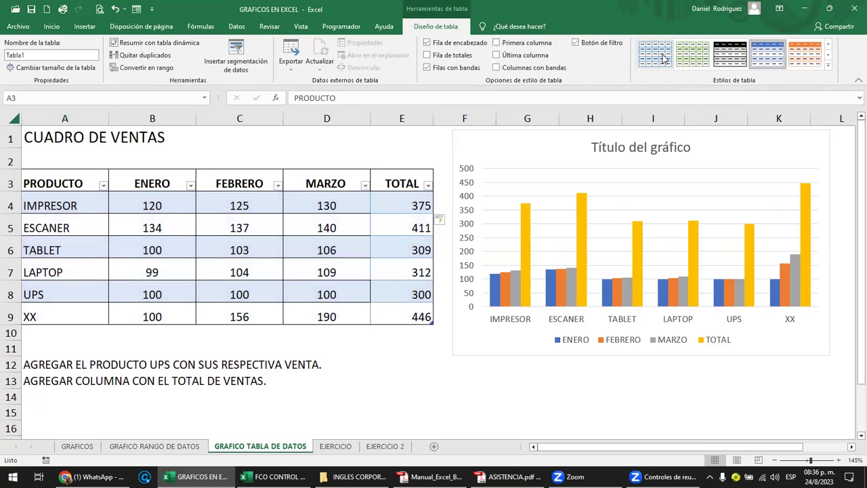
pyautogui.click(664, 58)
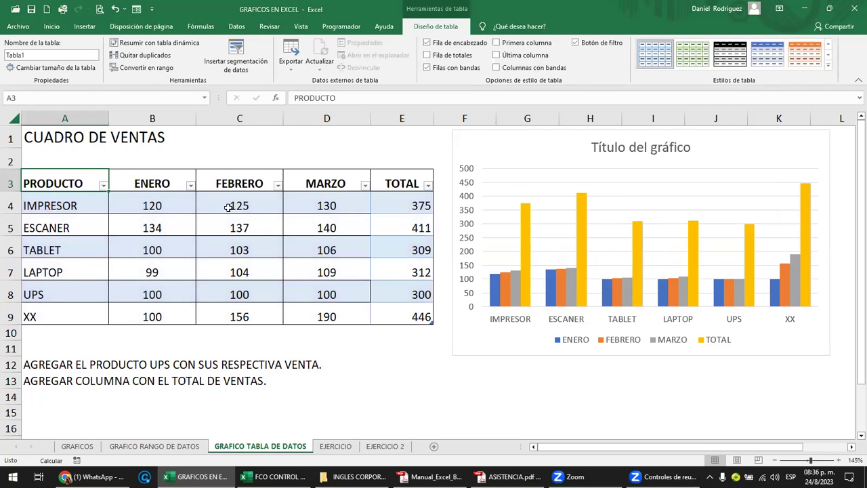
# Add Todos los bordes to every cell from A3 to E9.
pyautogui.moveTo(68, 177); pyautogui.dragTo(430, 317)
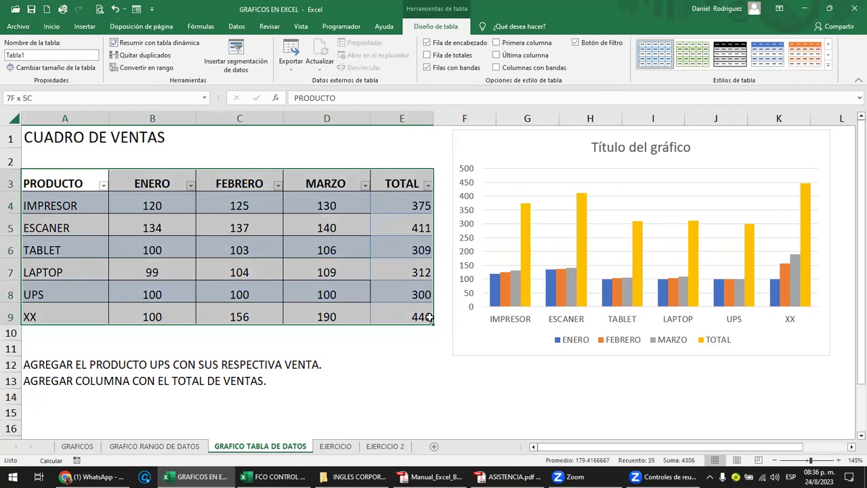
pyautogui.click(54, 28)
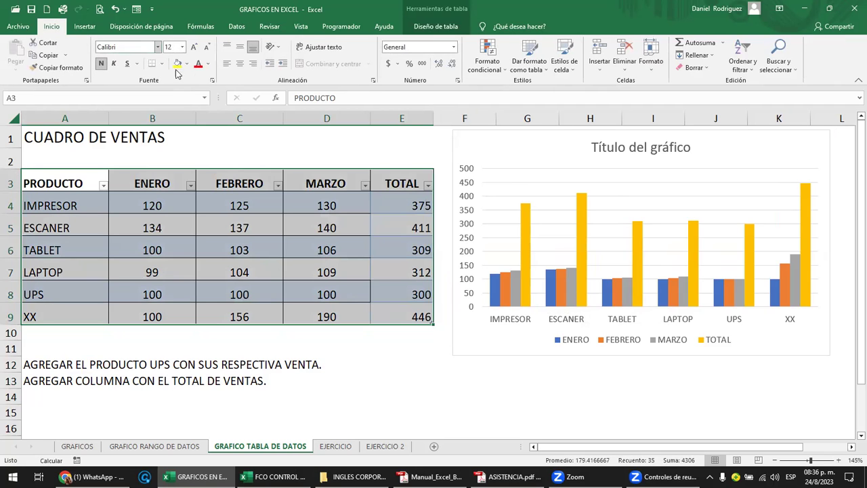
pyautogui.click(161, 64)
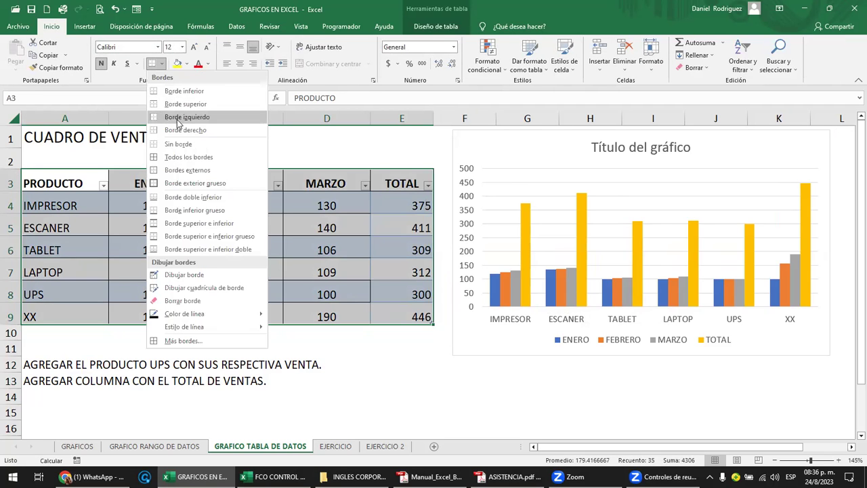
pyautogui.click(188, 156)
pyautogui.click(336, 159)
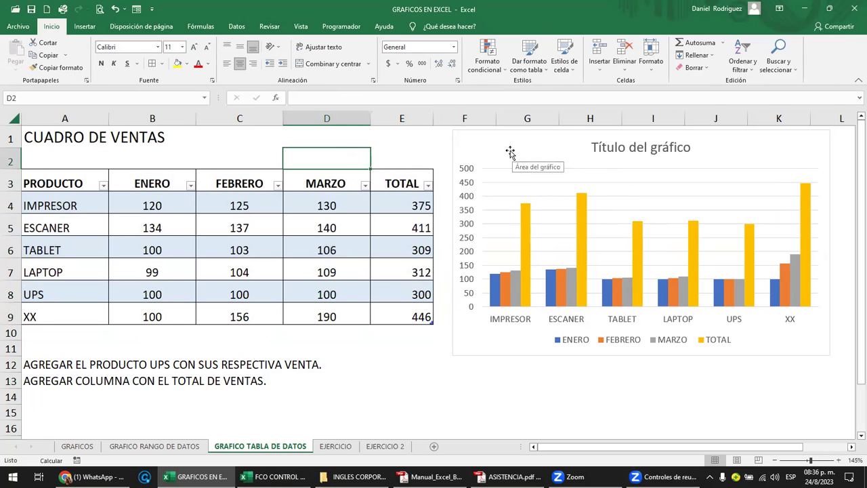
# Insert a new table column before TOTAL and start typing values into it.
pyautogui.click(386, 119)
pyautogui.rightClick(386, 122)
pyautogui.click(425, 219)
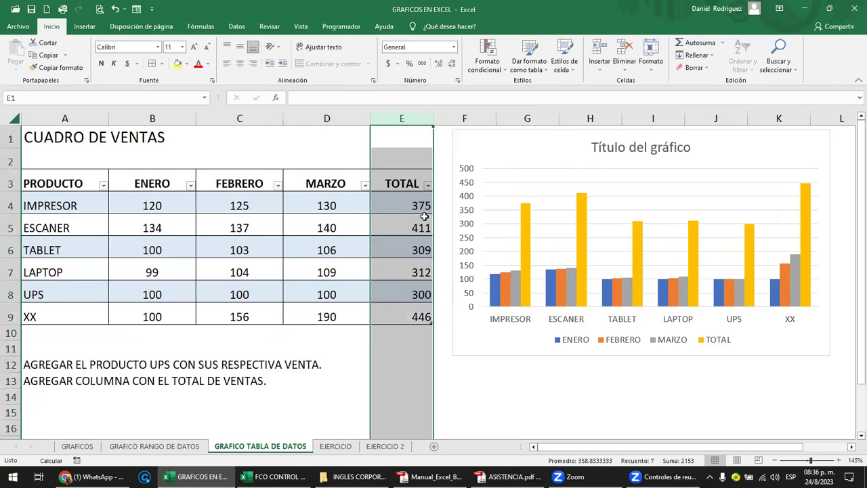
pyautogui.click(407, 205)
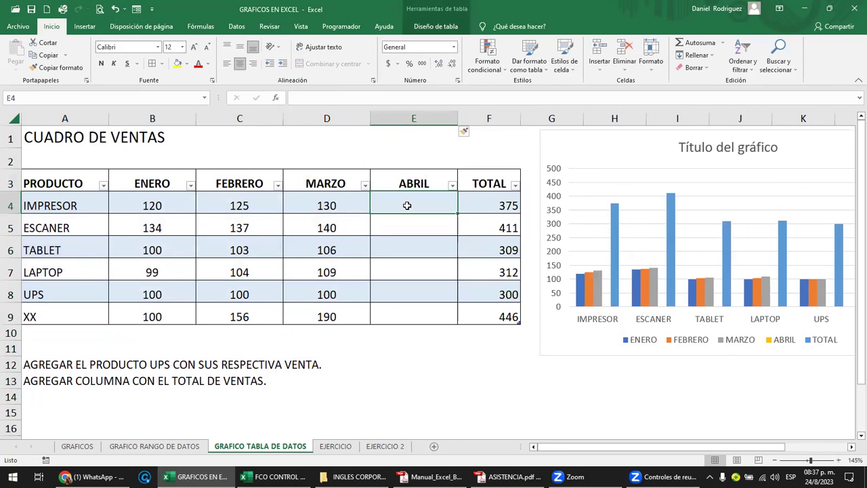
pyautogui.write('22')
pyautogui.press('Return')
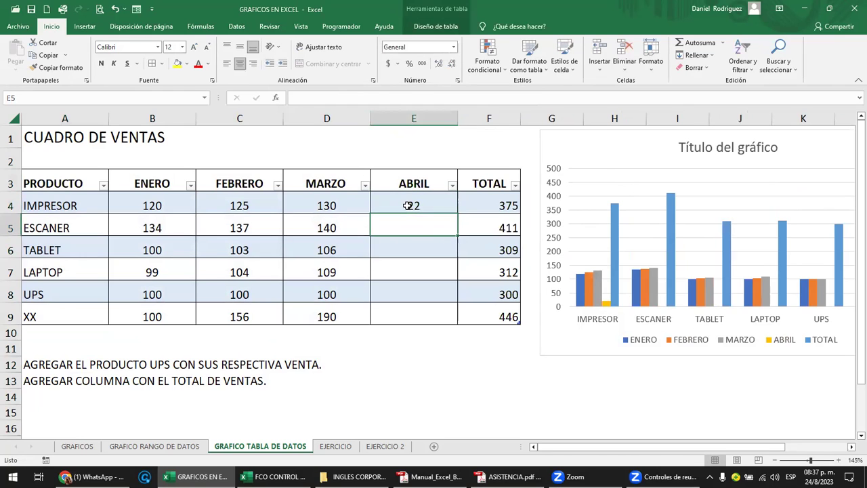
pyautogui.write('22')
pyautogui.press('Return')
# Enter 222 for IMPRESOR, ESCANER and TABLET in the ABRIL column.
pyautogui.click(407, 205)
pyautogui.write('222')
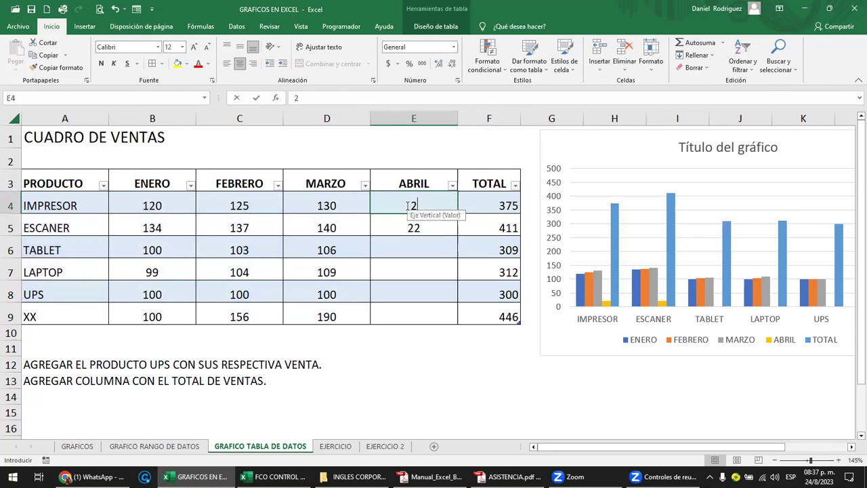
pyautogui.press('Return')
pyautogui.write('2')
pyautogui.press('Return')
pyautogui.write('22')
pyautogui.press('Return')
pyautogui.press('Up')
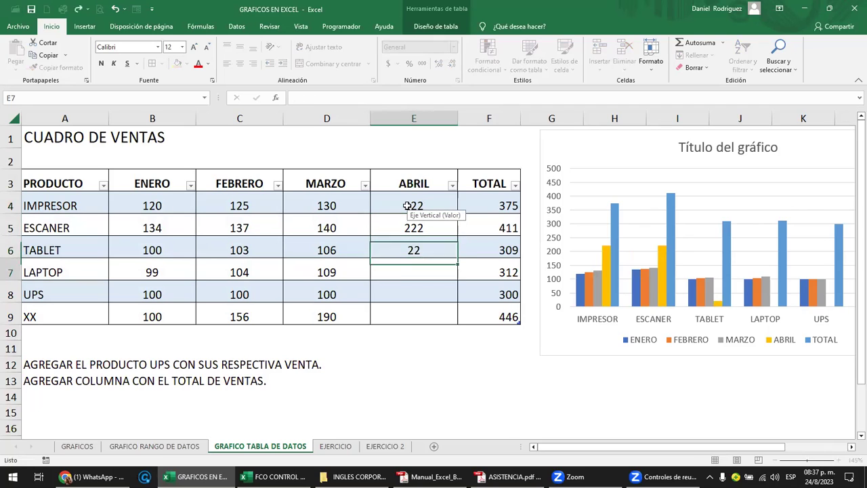
pyautogui.write('222')
pyautogui.press('Return')
# Enter 222 for LAPTOP, UPS and XX to complete the ABRIL column.
pyautogui.write('22')
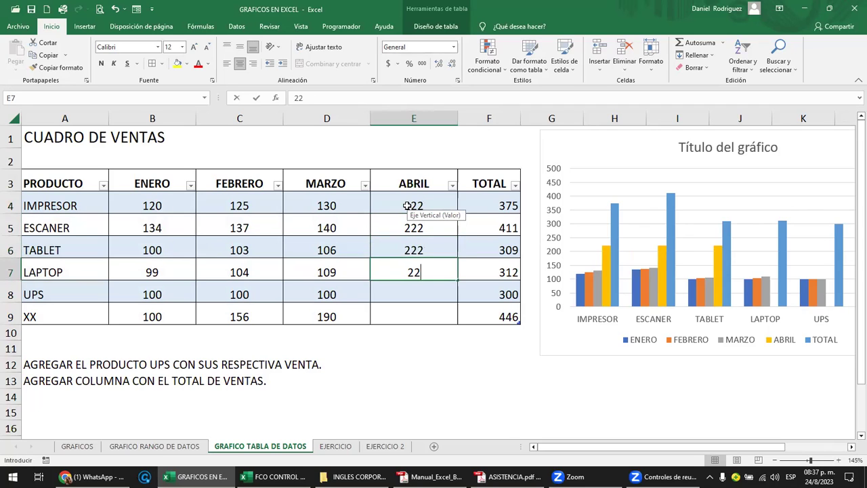
pyautogui.write('2')
pyautogui.press('Return')
pyautogui.write('22')
pyautogui.press('Return')
pyautogui.press('Up')
pyautogui.write('222')
pyautogui.press('Return')
pyautogui.write('222')
pyautogui.press('Return')
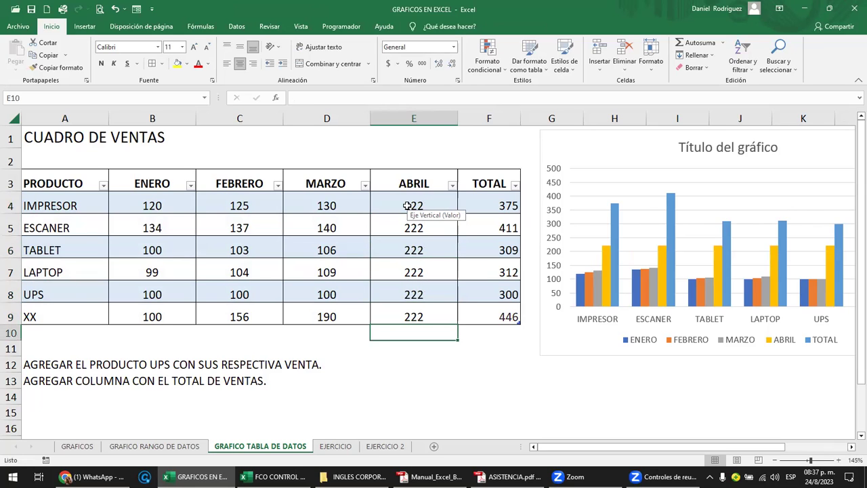
pyautogui.press('Right')
pyautogui.press('Right')
pyautogui.press('Right')
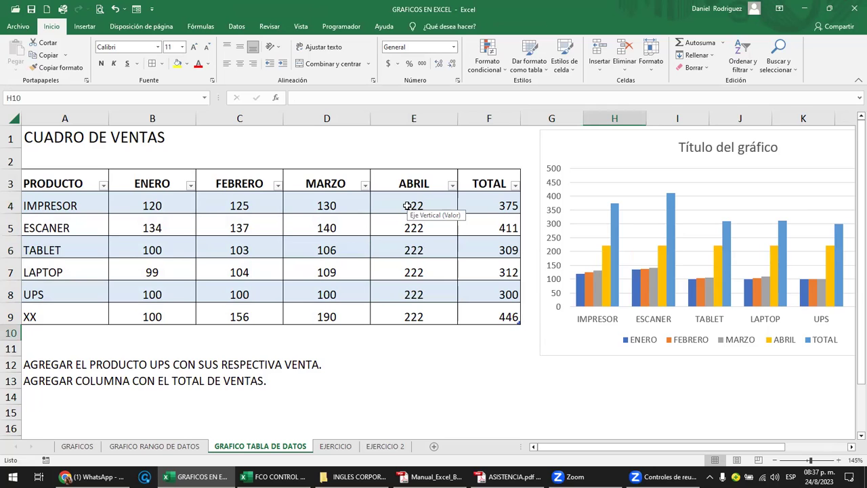
# Delete the ABRIL column from the sales table.
pyautogui.keyDown('ctrl'); pyautogui.scroll(-3, 405, 206); pyautogui.keyUp('ctrl')
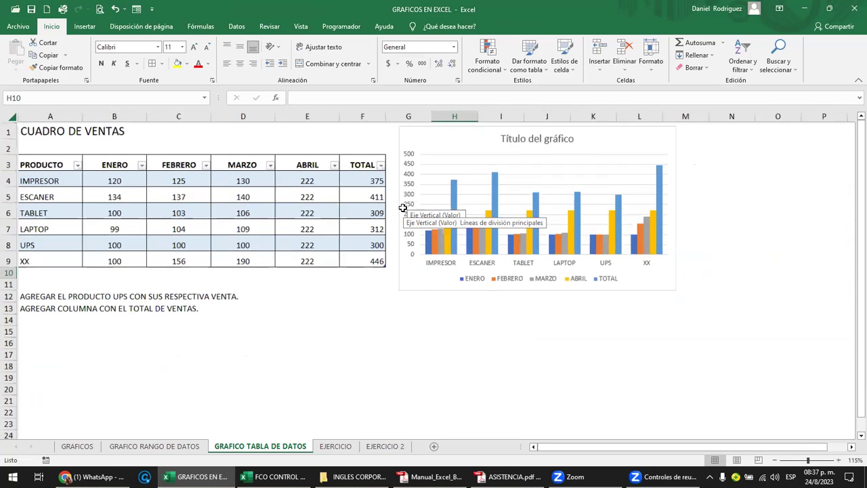
pyautogui.keyDown('ctrl'); pyautogui.scroll(2, 380, 205); pyautogui.keyUp('ctrl')
pyautogui.click(369, 194)
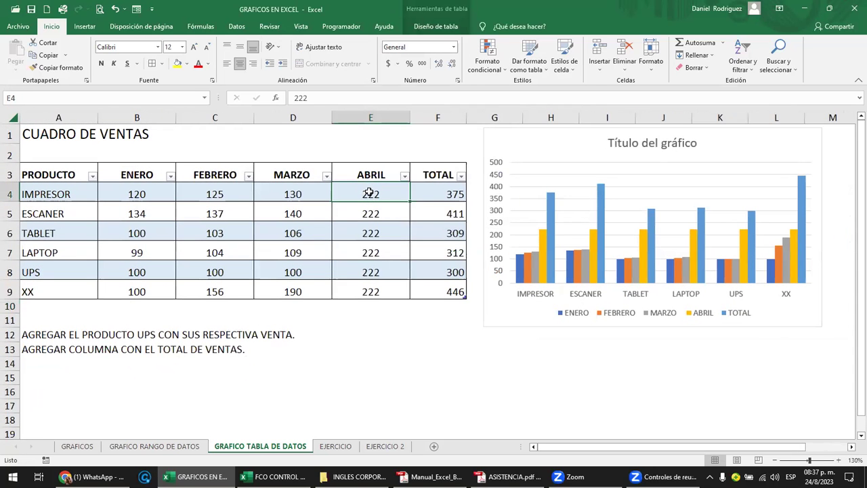
pyautogui.rightClick(369, 195)
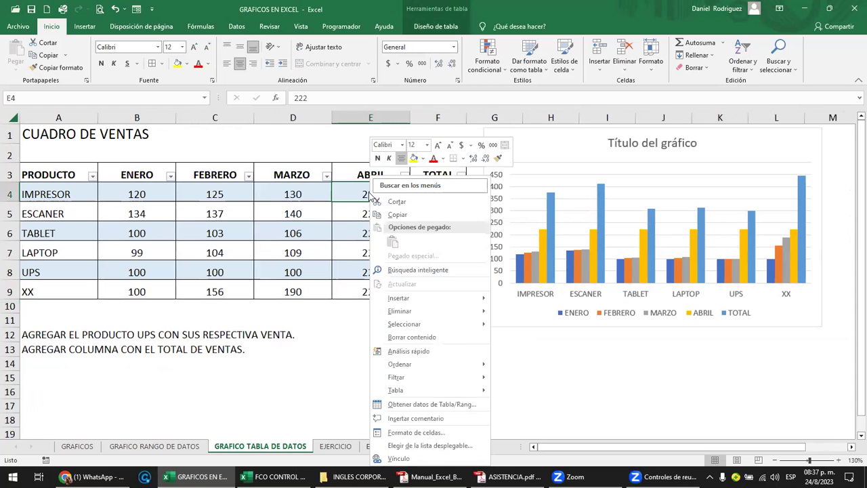
pyautogui.moveTo(424, 311)
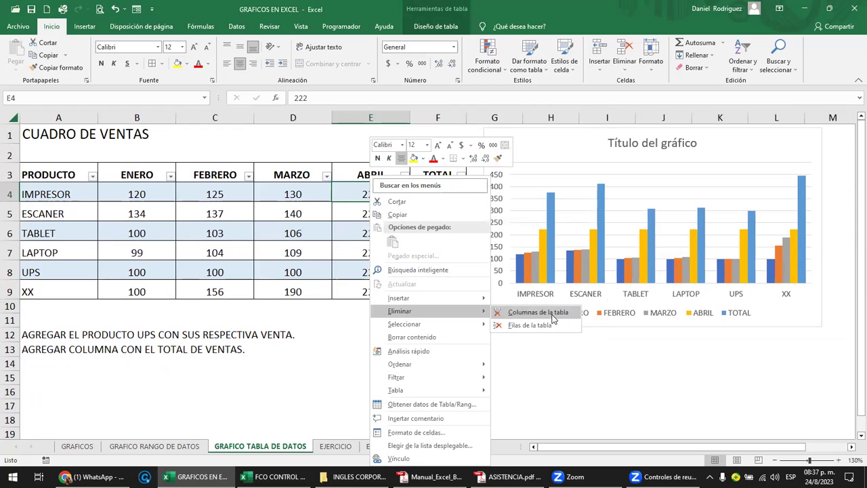
pyautogui.click(552, 314)
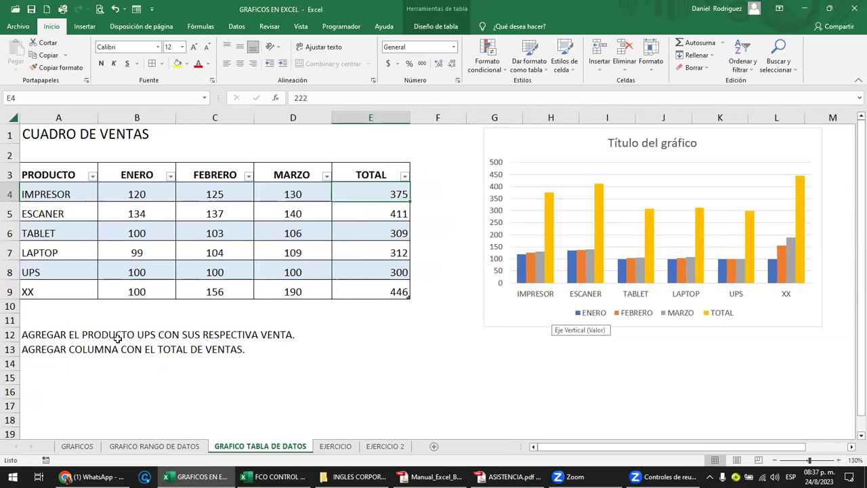
# Check the IMPRESOR TOTAL formula, then move the column chart down and left below the data.
pyautogui.click(27, 294)
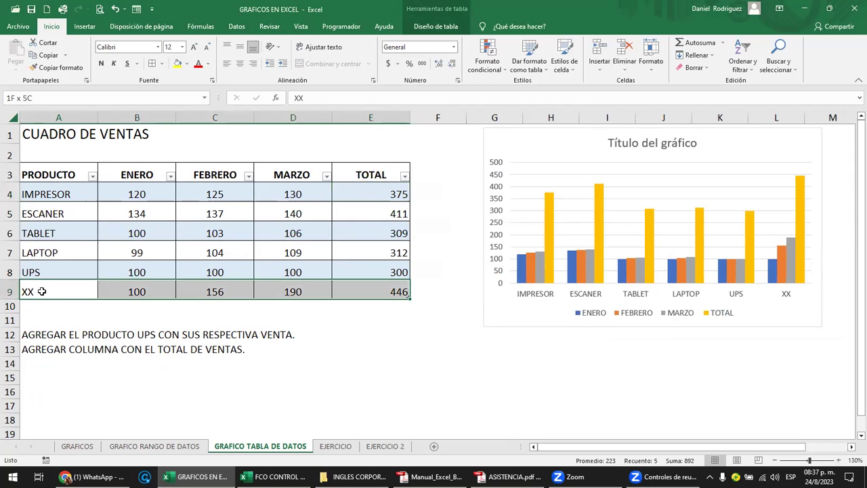
pyautogui.click(33, 273)
pyautogui.click(41, 289)
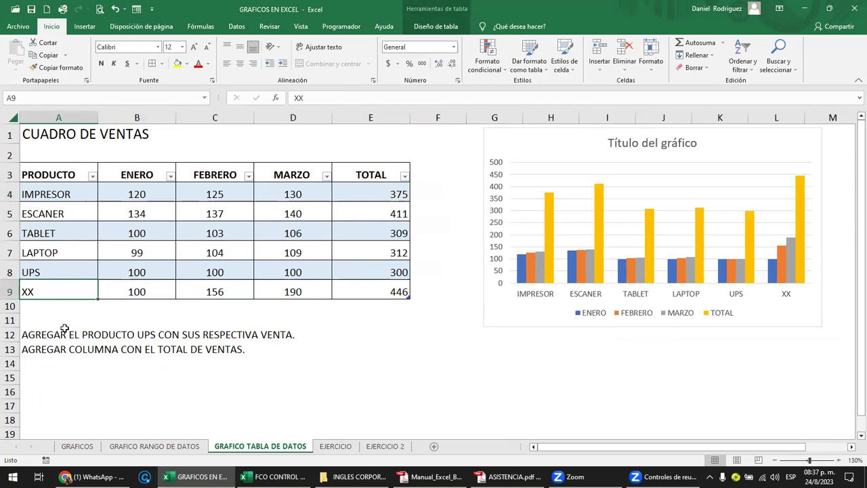
pyautogui.click(364, 193)
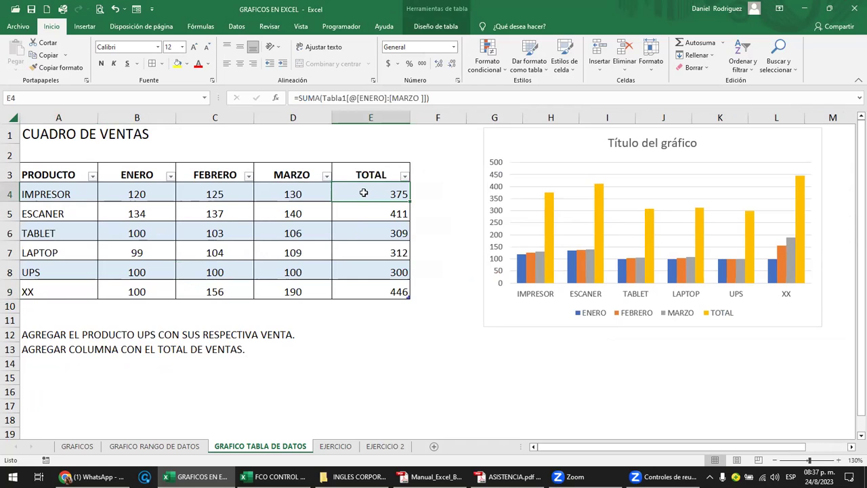
pyautogui.moveTo(526, 152)
pyautogui.mouseDown()
pyautogui.moveTo(464, 147)
pyautogui.moveTo(474, 147)
pyautogui.moveTo(476, 384)
pyautogui.mouseUp()
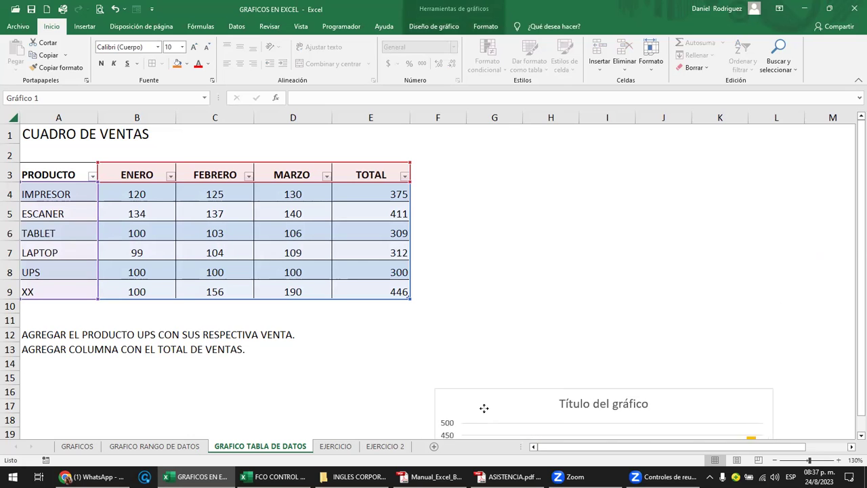
pyautogui.moveTo(476, 384); pyautogui.dragTo(488, 428)
pyautogui.click(487, 228)
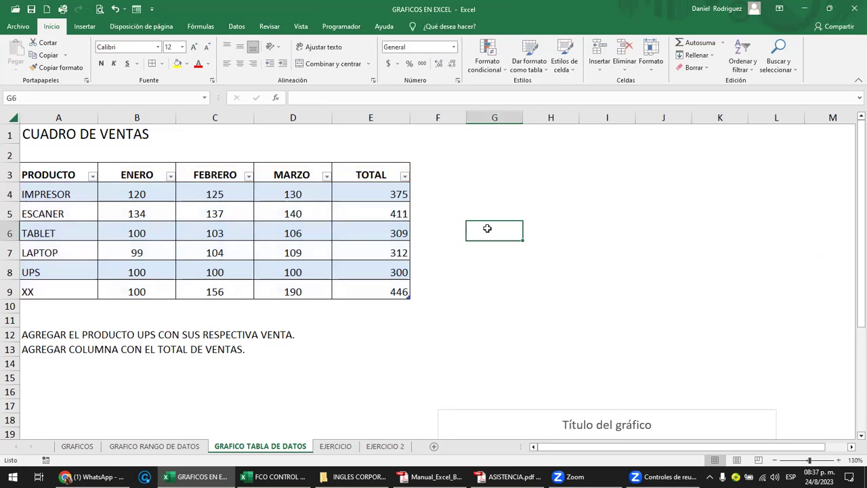
# Select a cell in the sales table and insert a Circular 2D pie chart of the six products.
pyautogui.click(472, 168)
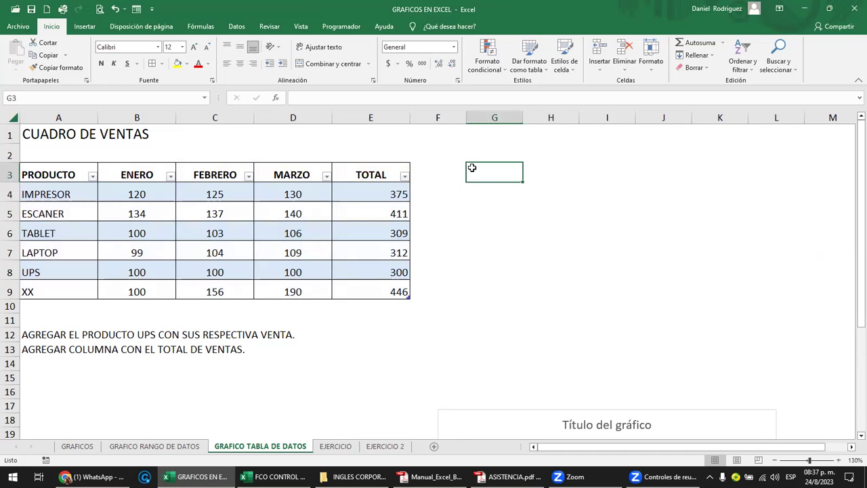
pyautogui.click(368, 176)
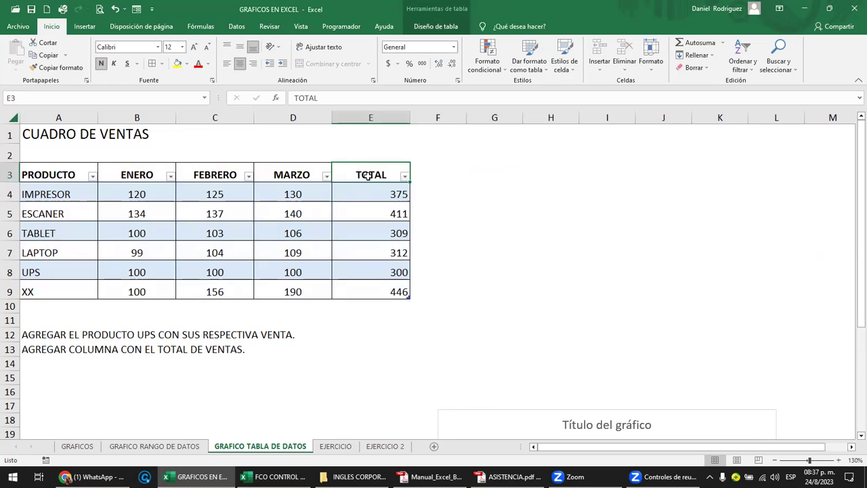
pyautogui.click(84, 26)
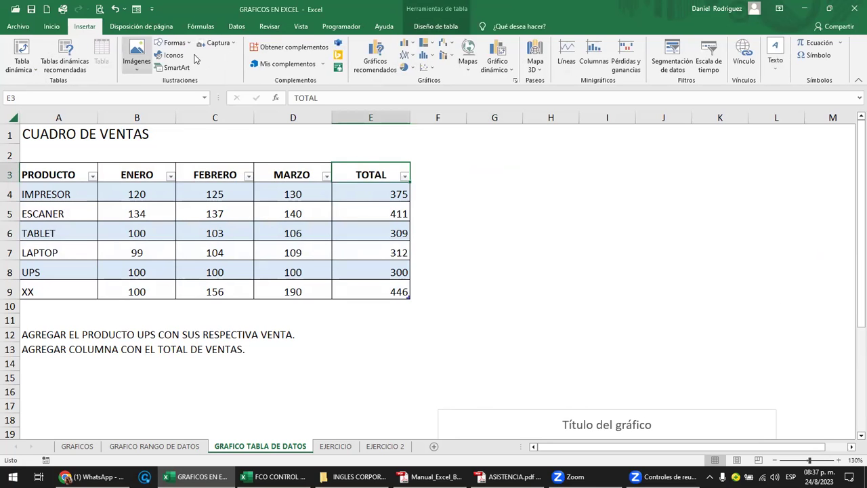
pyautogui.click(412, 69)
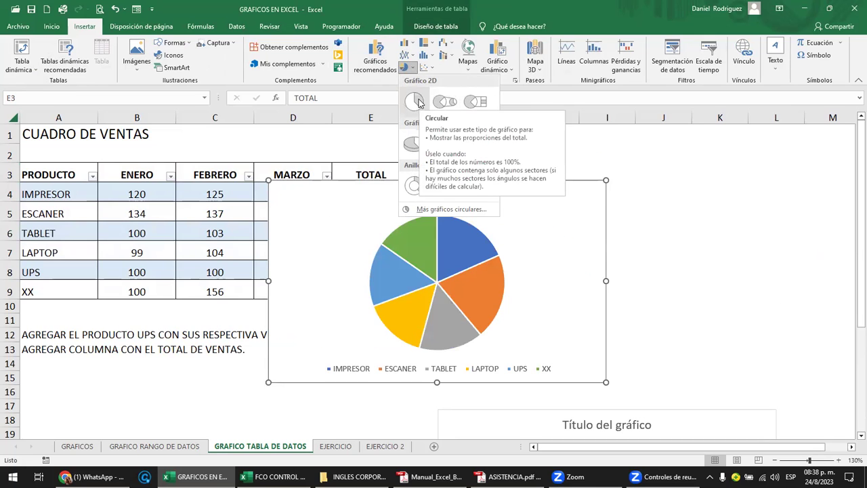
pyautogui.click(418, 101)
# Drag the ENERO pie chart beside the table and apply Estilo 11 with slice percentages.
pyautogui.moveTo(487, 191); pyautogui.dragTo(651, 155)
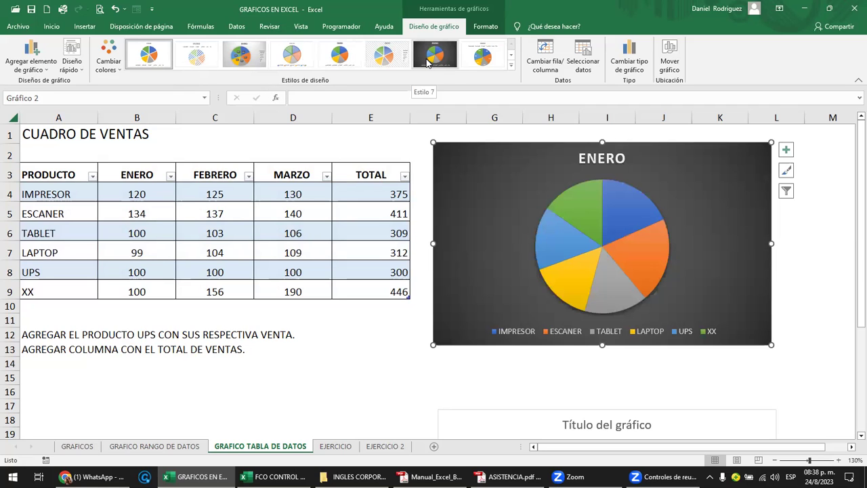
pyautogui.click(512, 67)
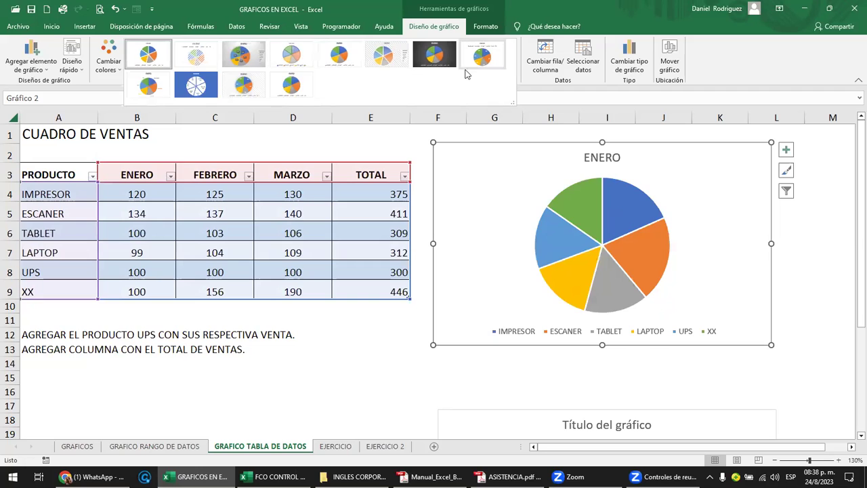
pyautogui.click(245, 84)
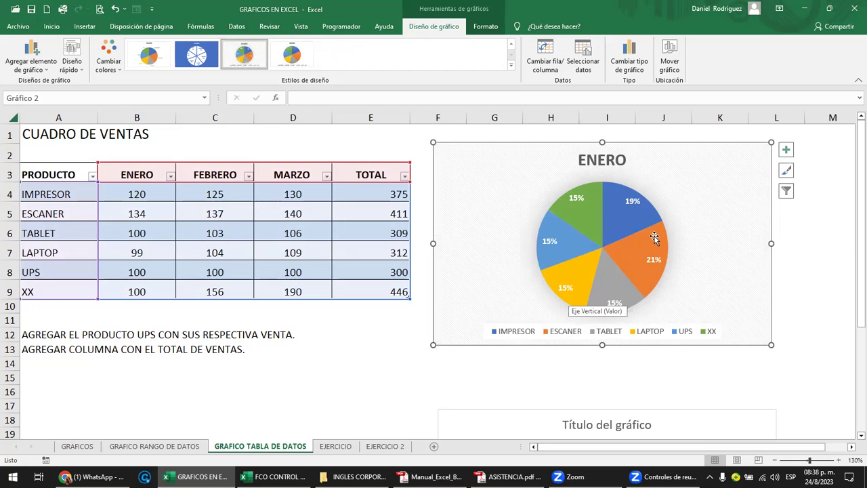
pyautogui.moveTo(655, 242)
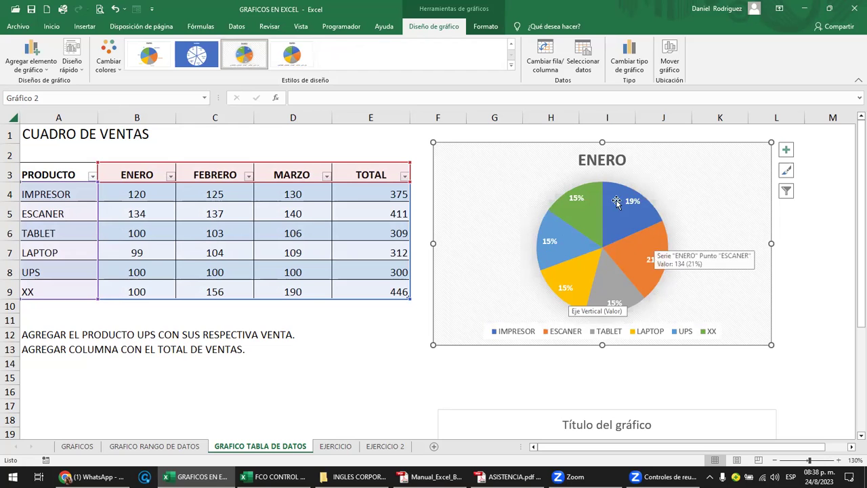
pyautogui.moveTo(605, 224)
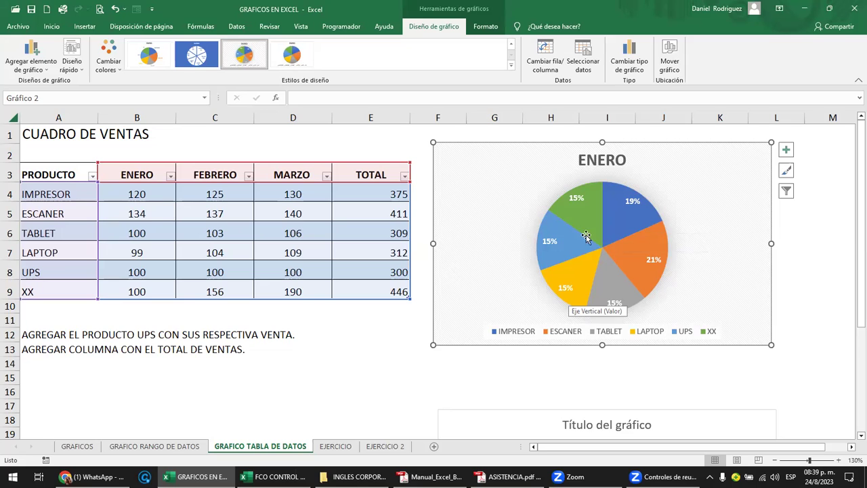
pyautogui.moveTo(577, 222)
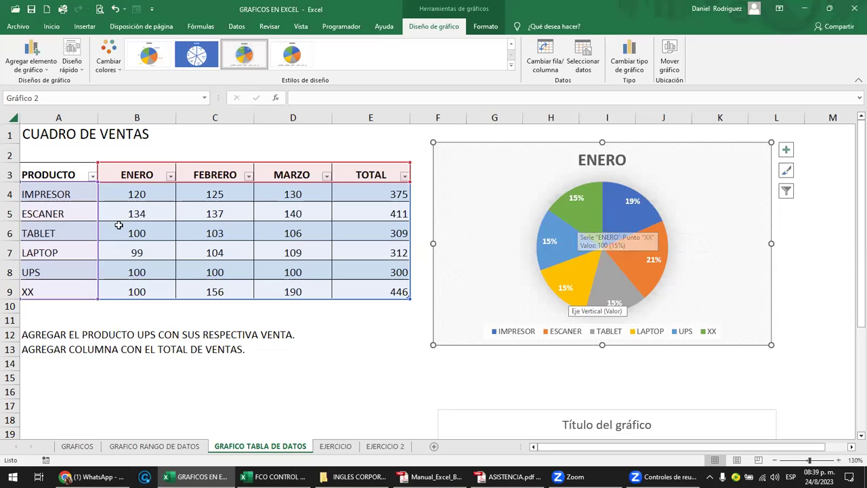
# Rename the pie chart title from ENERO to VENTAS.
pyautogui.click(593, 162)
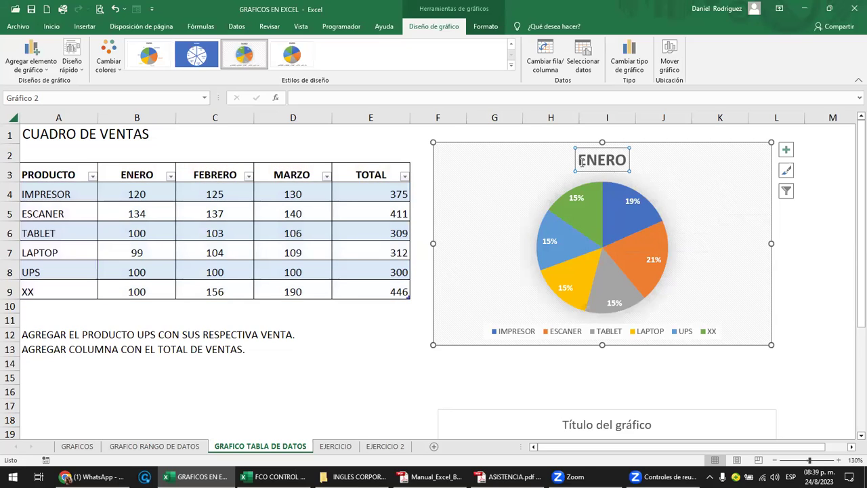
pyautogui.moveTo(581, 161); pyautogui.dragTo(642, 162)
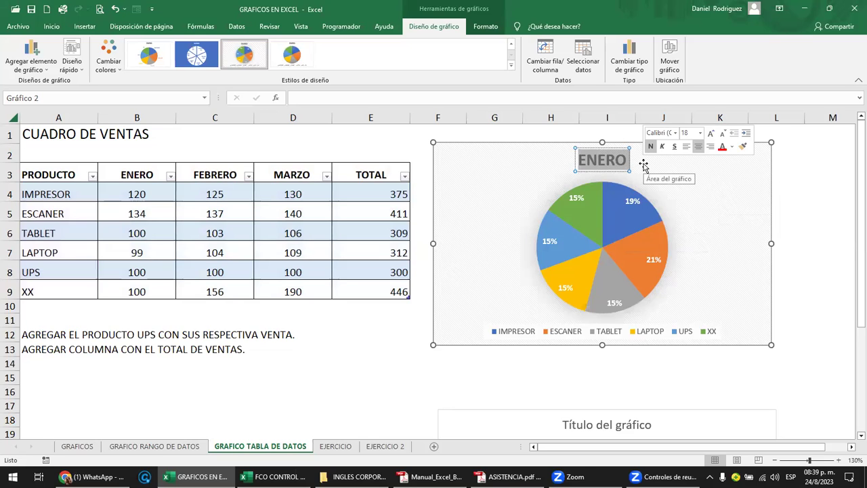
pyautogui.write('VENTAS')
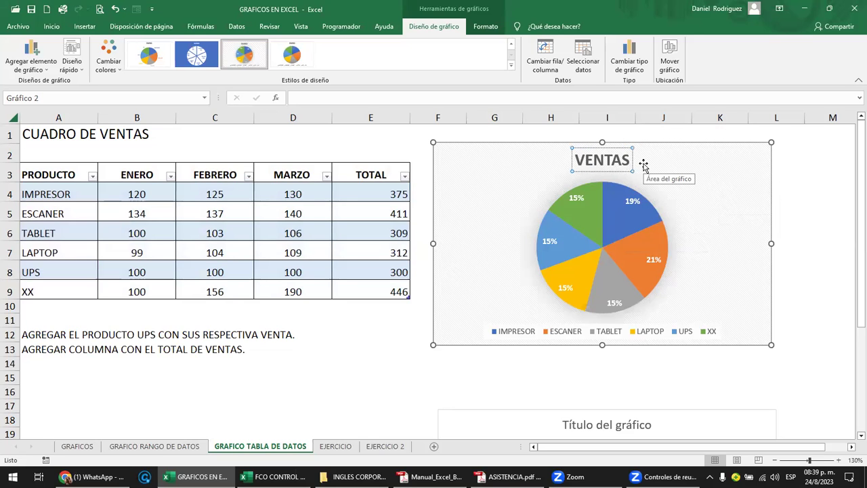
pyautogui.click(691, 166)
# Select the UPS, ESCANER and IMPRESOR slices in turn, then the whole pie chart.
pyautogui.click(655, 231)
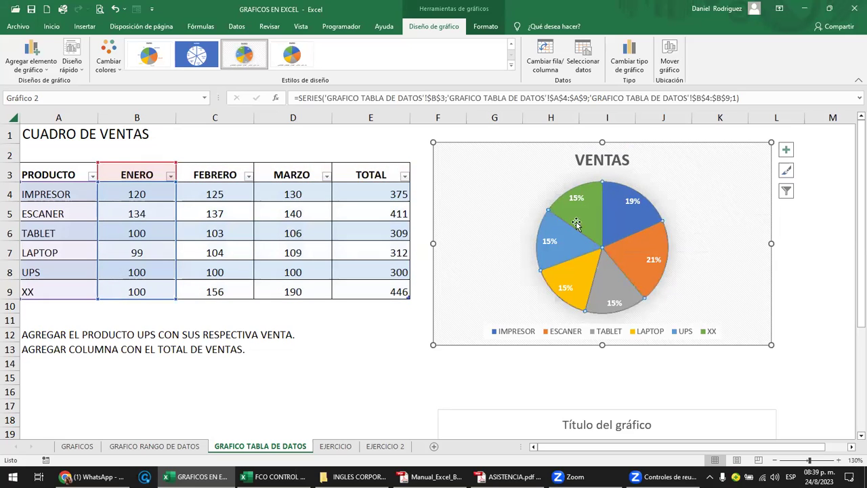
pyautogui.click(565, 249)
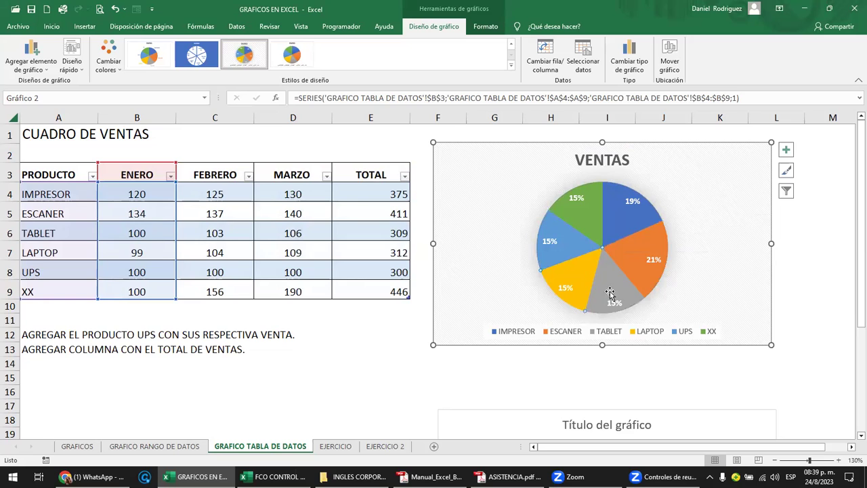
pyautogui.click(644, 240)
pyautogui.click(631, 215)
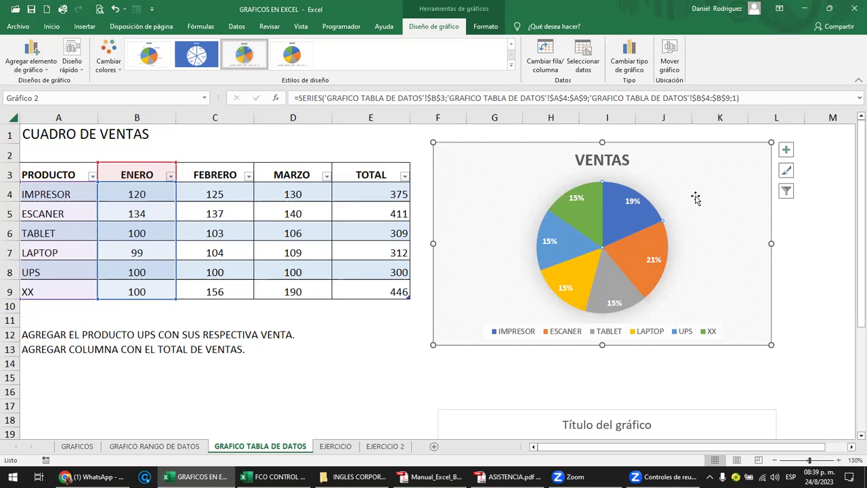
pyautogui.click(695, 160)
# Delete the pie chart and put the selection back inside the sales table.
pyautogui.press('Delete')
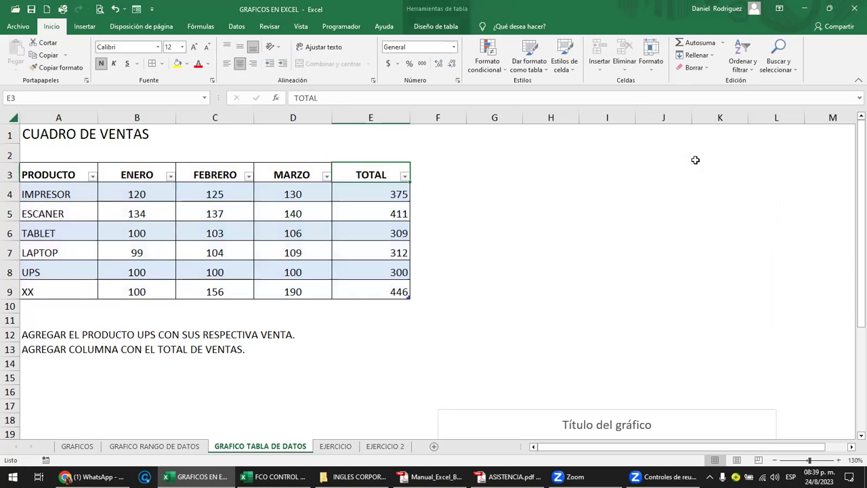
pyautogui.click(487, 176)
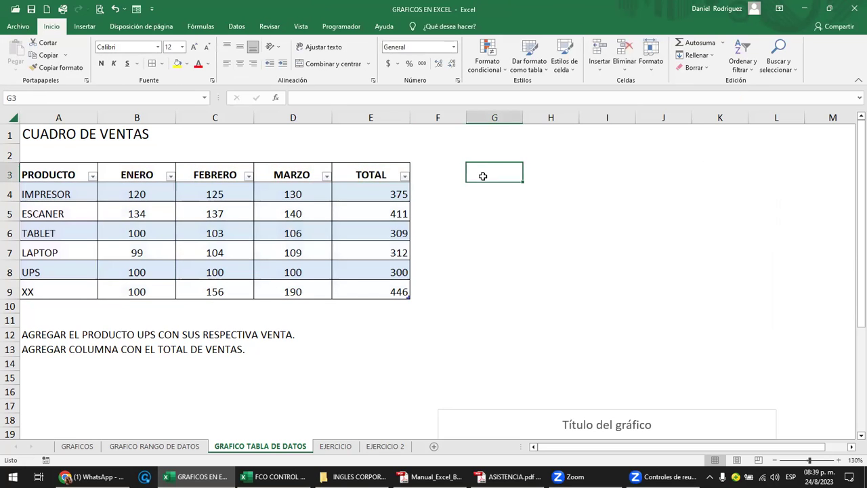
pyautogui.click(58, 175)
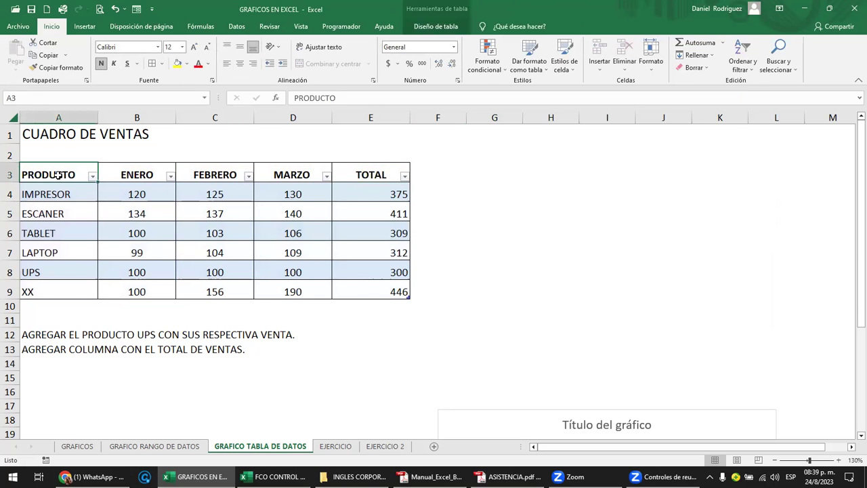
# In the full chart-type list, preview the pie variants and choose Anillos (donut).
pyautogui.click(86, 28)
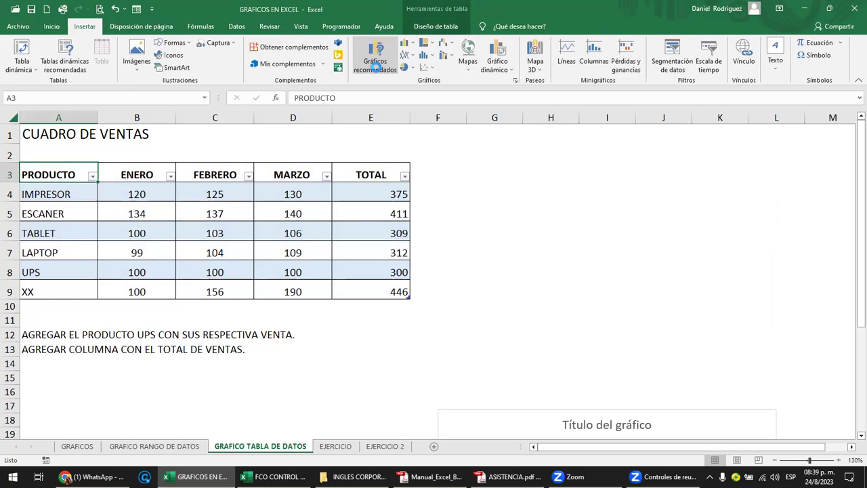
pyautogui.click(357, 97)
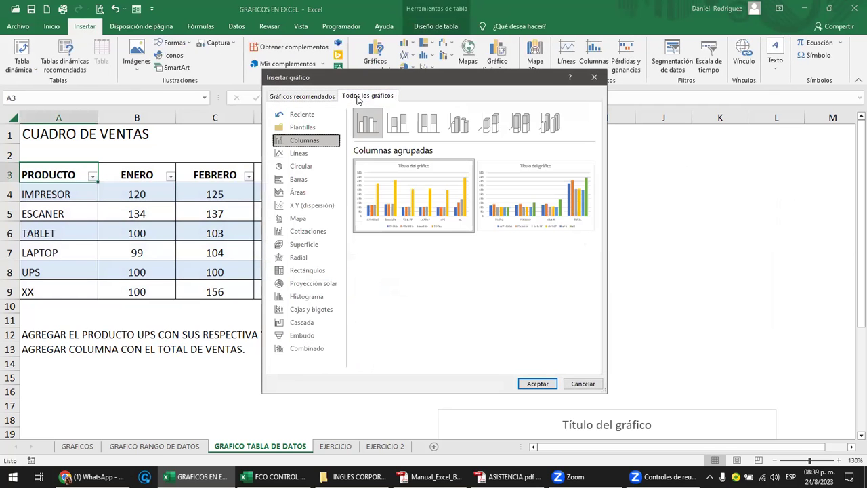
pyautogui.click(309, 167)
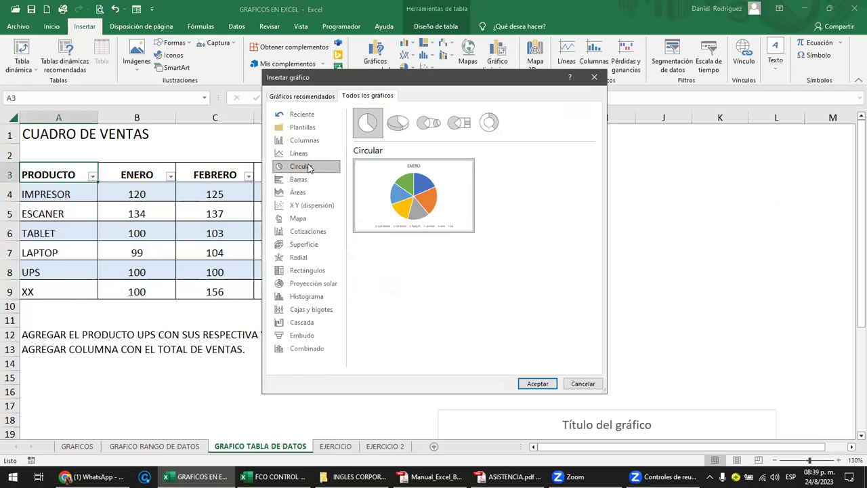
pyautogui.click(396, 126)
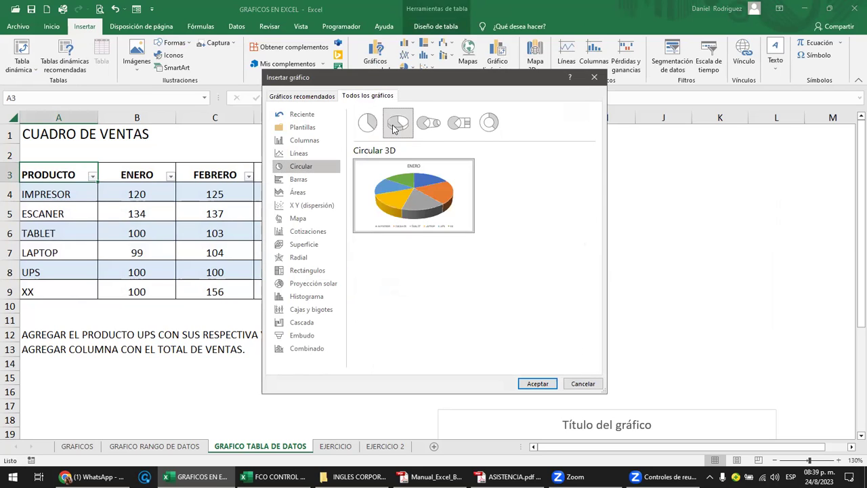
pyautogui.click(490, 125)
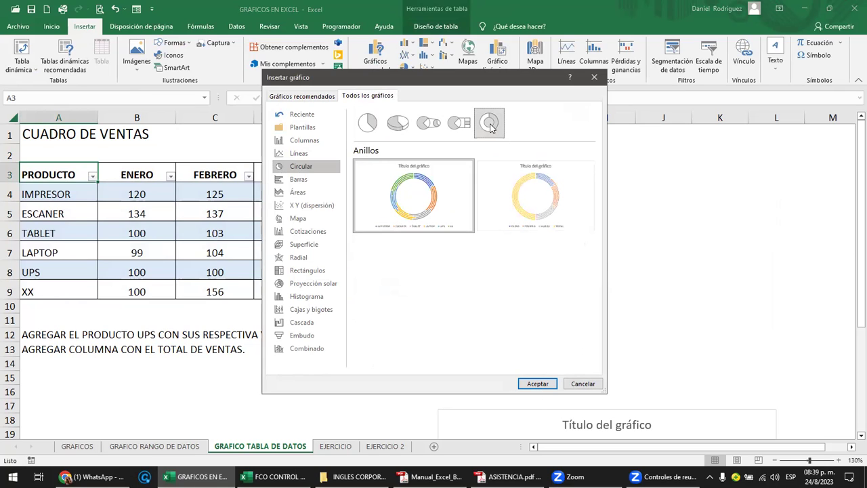
# Insert the donut chart, move it beside the table and apply a lighter outlined style.
pyautogui.click(528, 383)
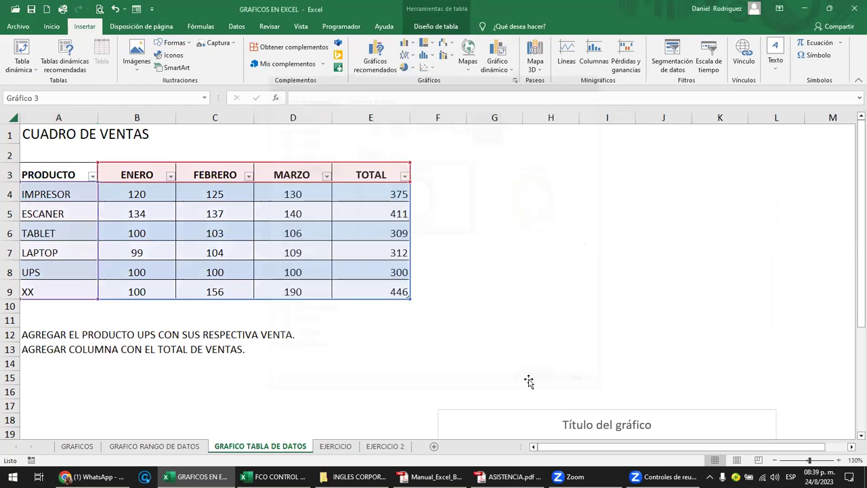
pyautogui.moveTo(523, 216)
pyautogui.mouseDown()
pyautogui.moveTo(711, 185)
pyautogui.moveTo(700, 182)
pyautogui.mouseUp()
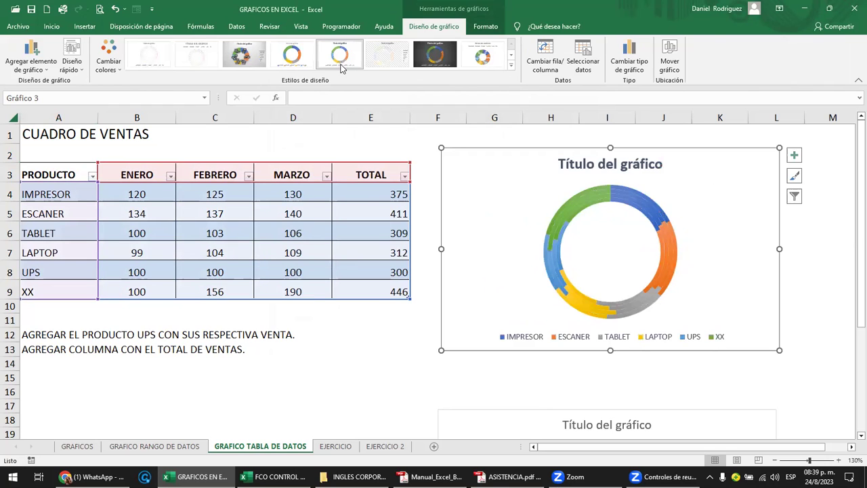
pyautogui.click(289, 61)
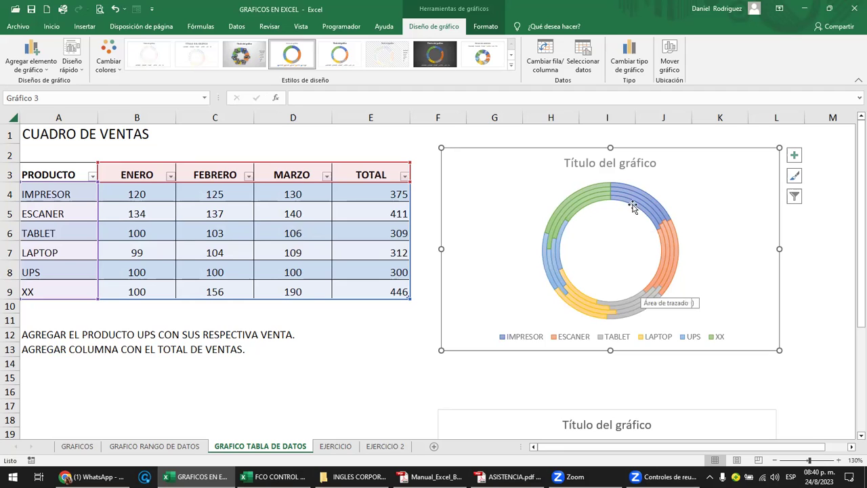
# Select the FEBRERO, MARZO, ENERO and TOTAL rings in turn to inspect each series.
pyautogui.moveTo(658, 230)
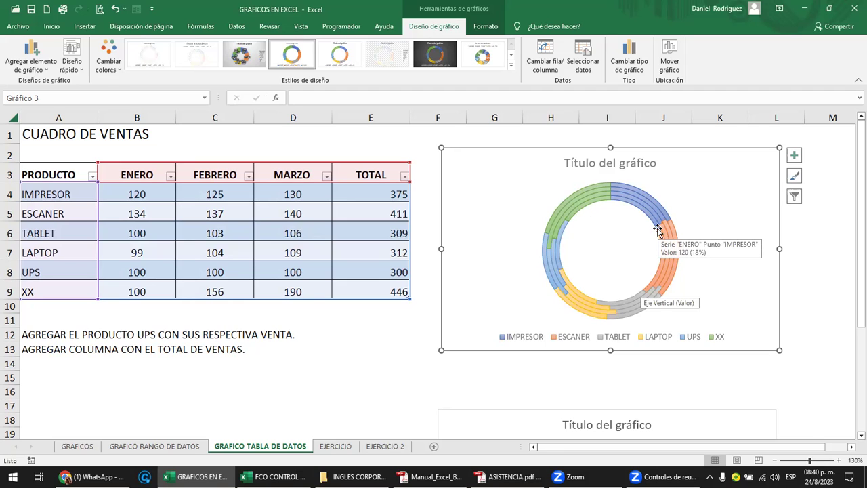
pyautogui.click(650, 216)
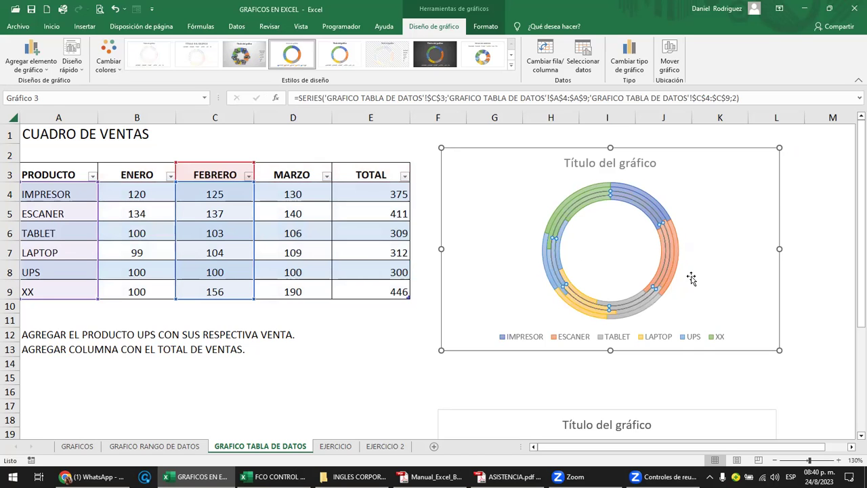
pyautogui.keyDown('ctrl'); pyautogui.scroll(2, 691, 277); pyautogui.keyUp('ctrl')
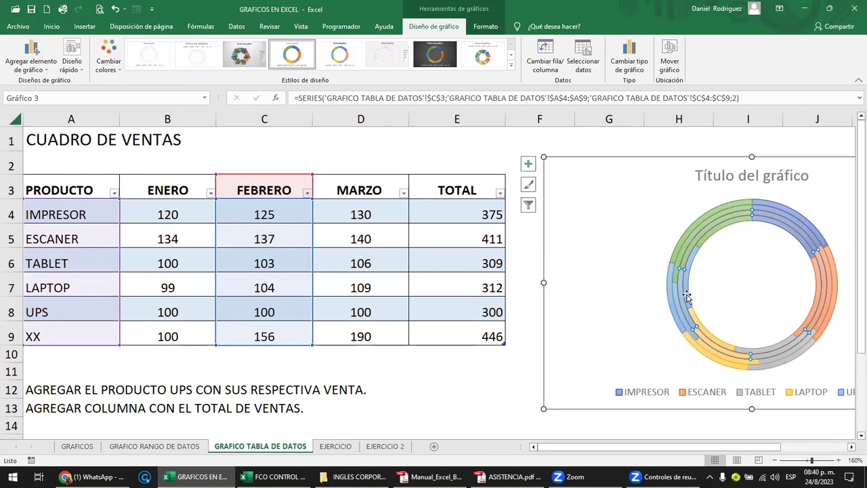
pyautogui.click(686, 256)
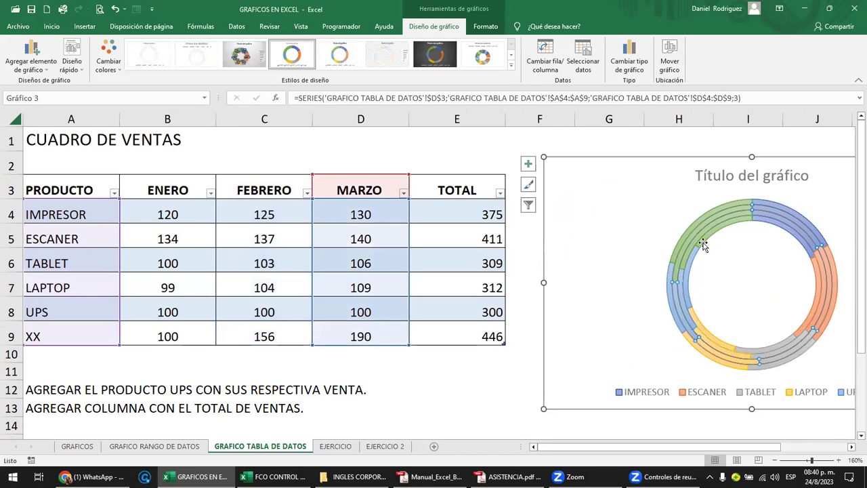
pyautogui.click(702, 248)
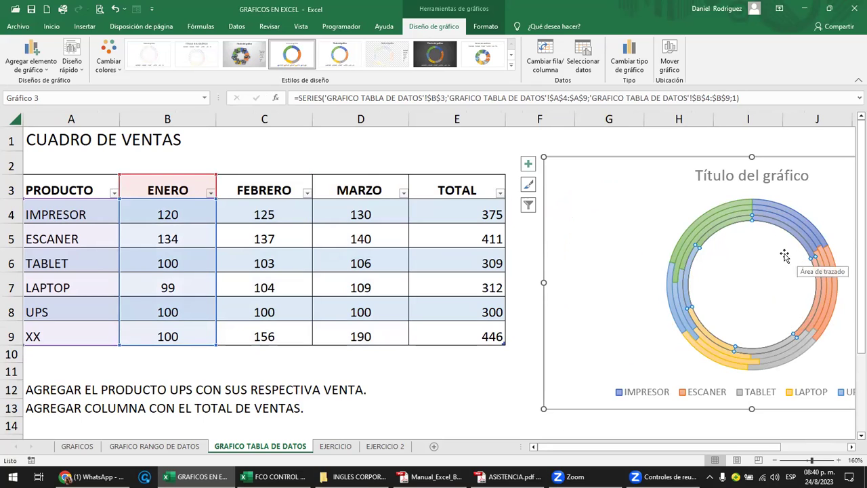
pyautogui.click(681, 269)
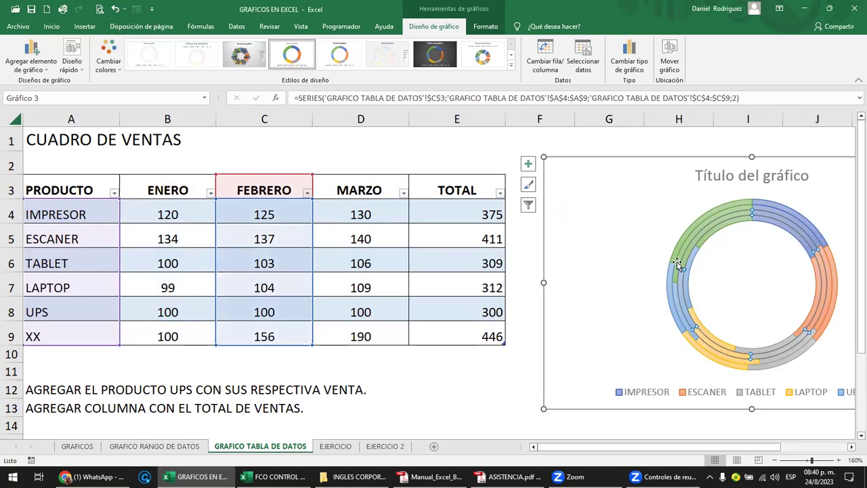
pyautogui.click(677, 264)
pyautogui.click(673, 257)
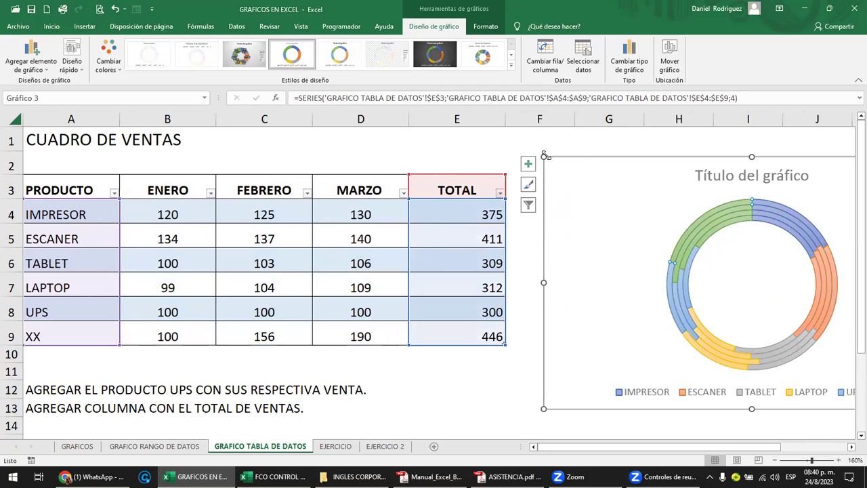
# Change the donut chart back to a pie chart and try a dark chart style.
pyautogui.click(629, 65)
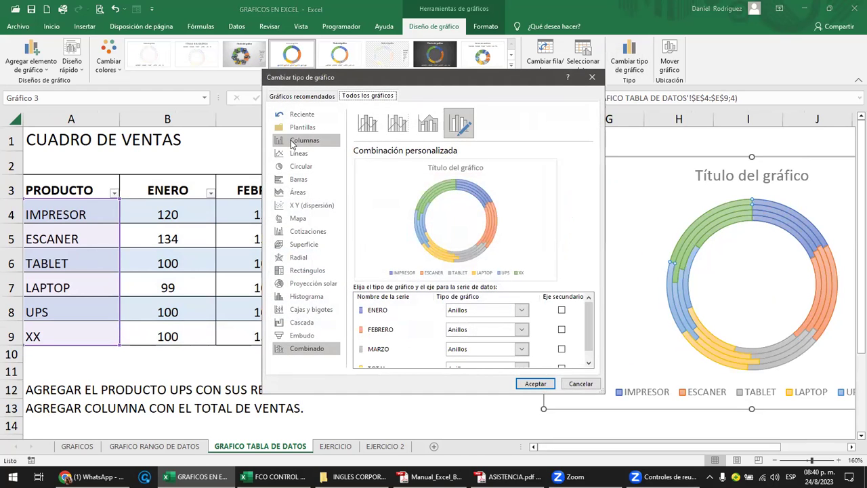
pyautogui.click(303, 167)
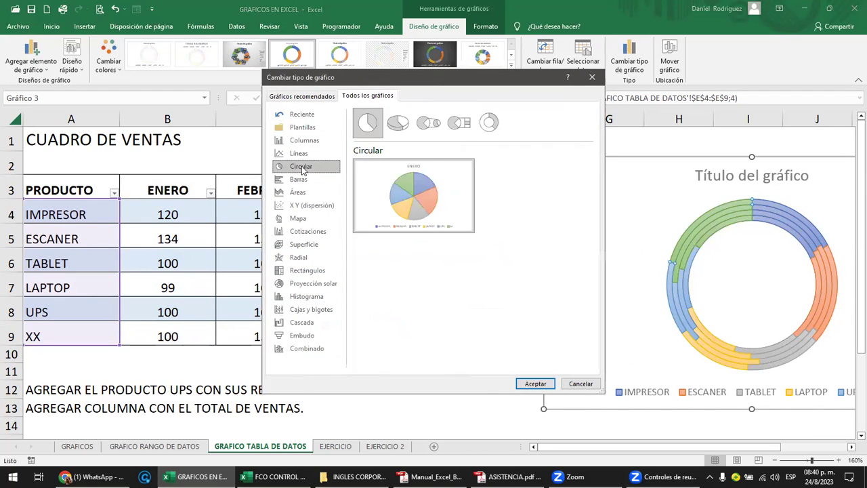
pyautogui.moveTo(417, 188)
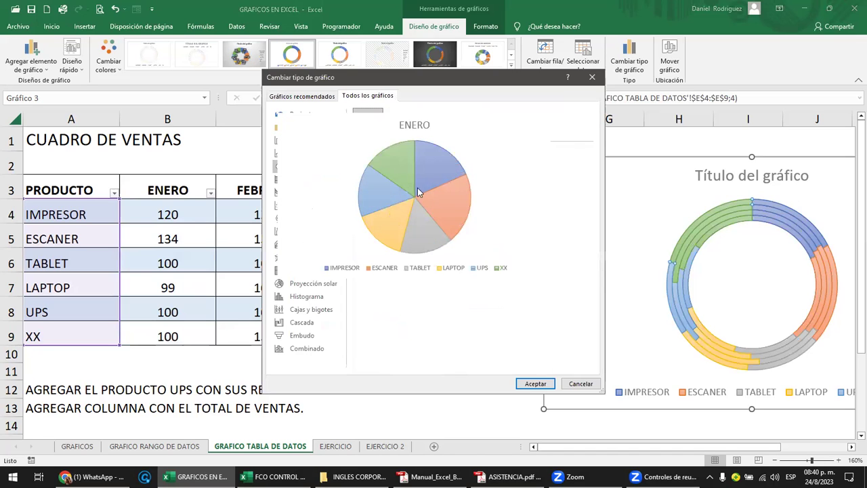
pyautogui.click(535, 384)
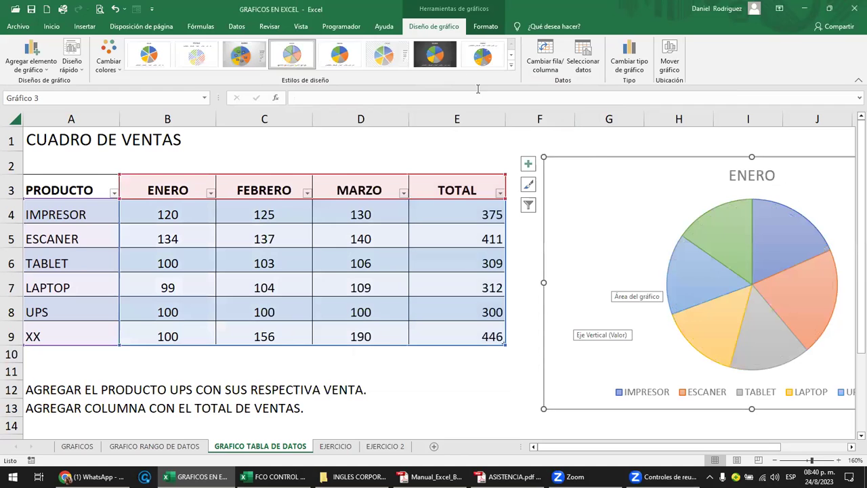
pyautogui.click(435, 54)
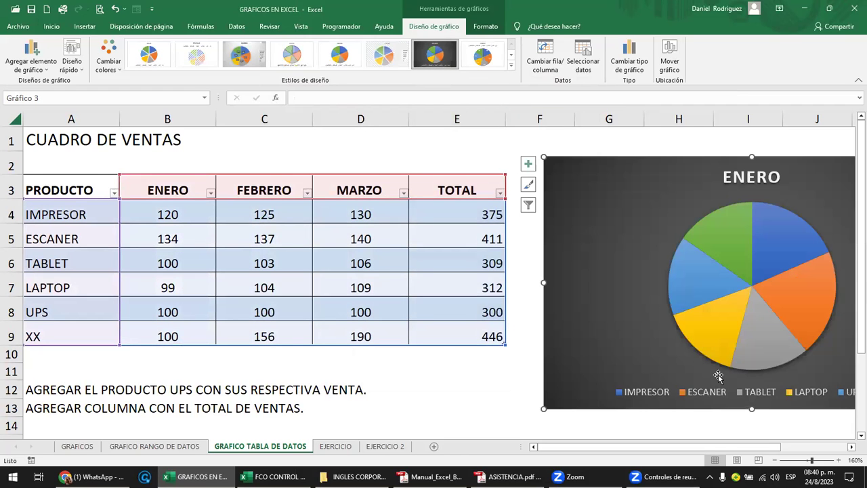
pyautogui.moveTo(766, 451); pyautogui.dragTo(806, 454)
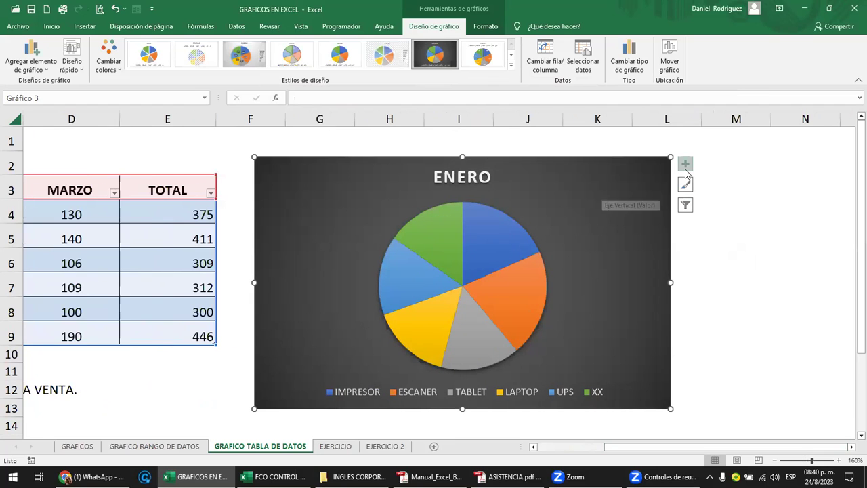
pyautogui.click(482, 54)
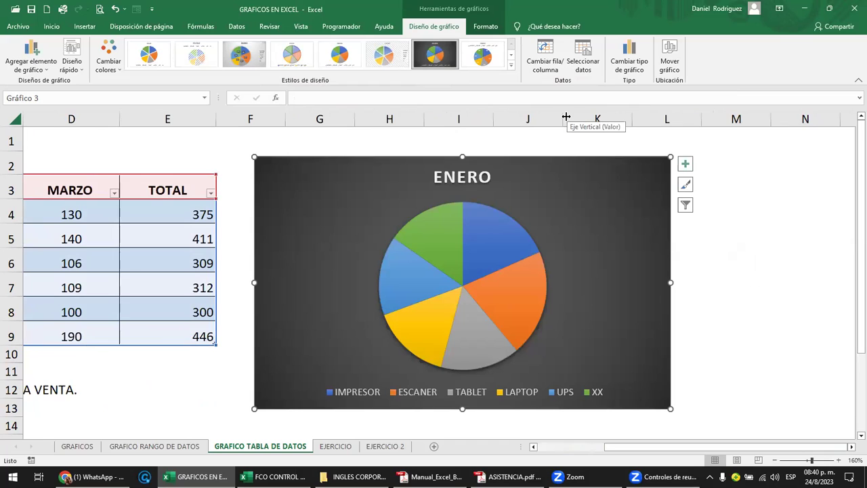
# Open the chart elements list and select the pie series, the green XX slice, then all slices.
pyautogui.click(686, 165)
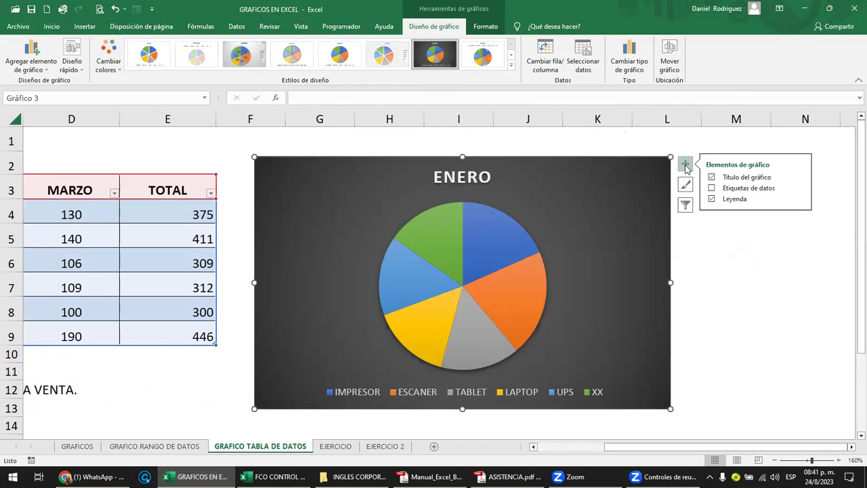
pyautogui.moveTo(516, 211)
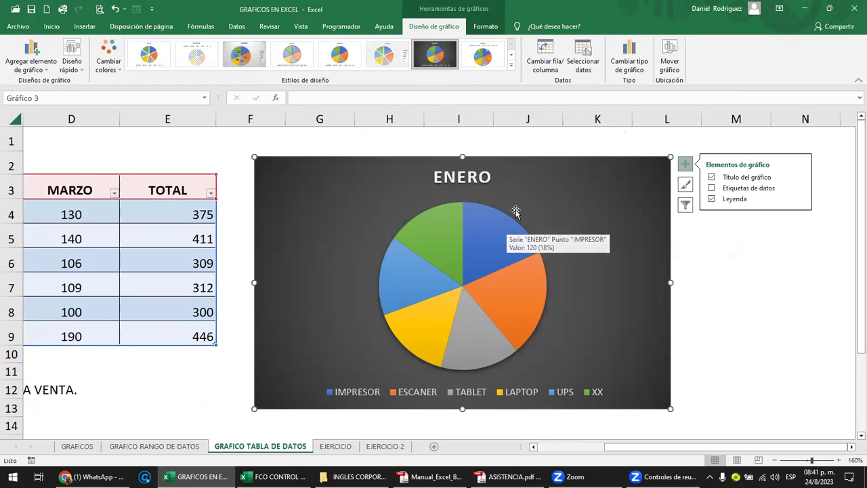
pyautogui.click(529, 281)
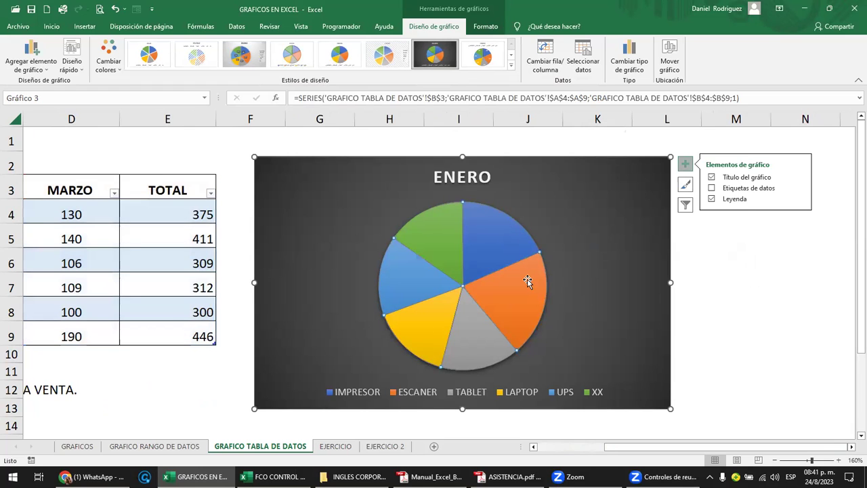
pyautogui.moveTo(491, 240)
pyautogui.click(430, 233)
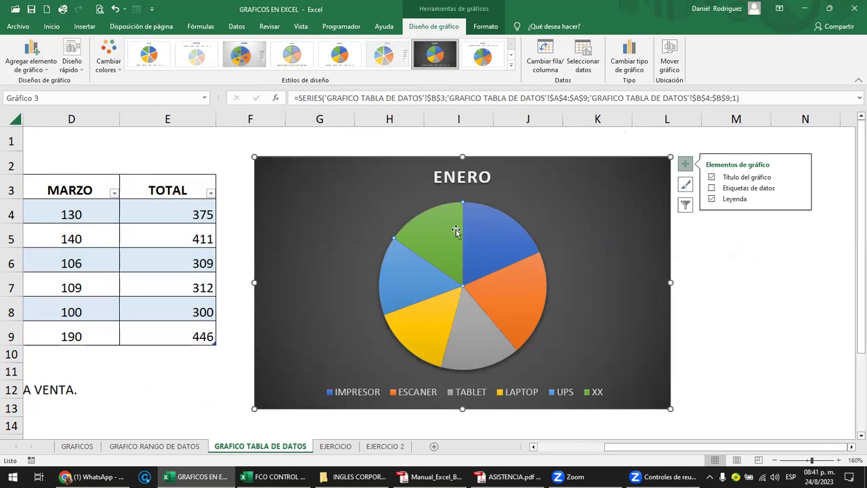
pyautogui.click(601, 282)
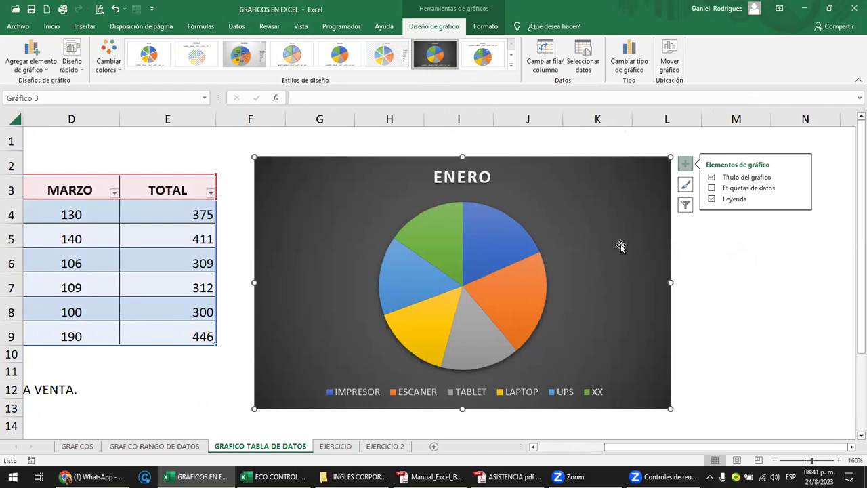
pyautogui.click(498, 232)
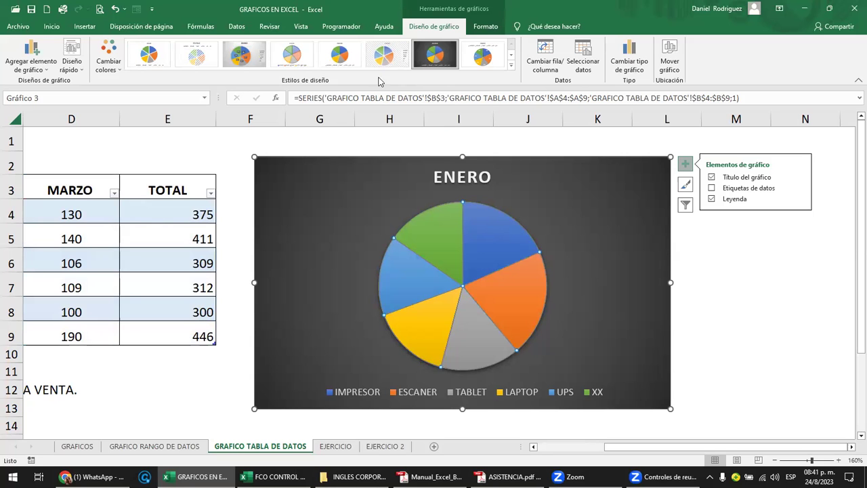
# Apply the white-background style with percentage labels on each slice, then deselect the chart.
pyautogui.click(342, 58)
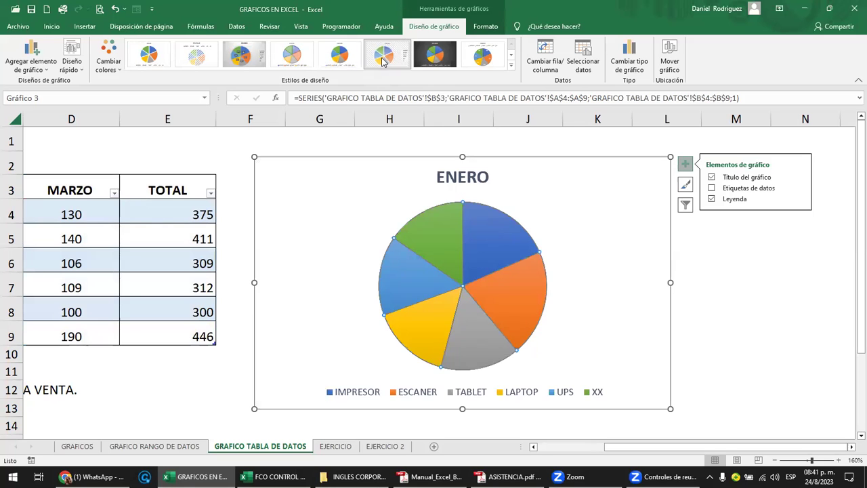
pyautogui.click(474, 61)
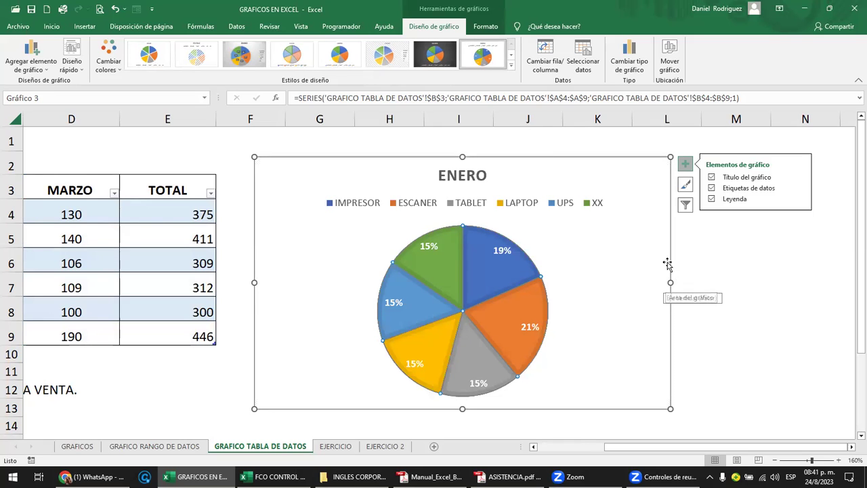
pyautogui.click(764, 262)
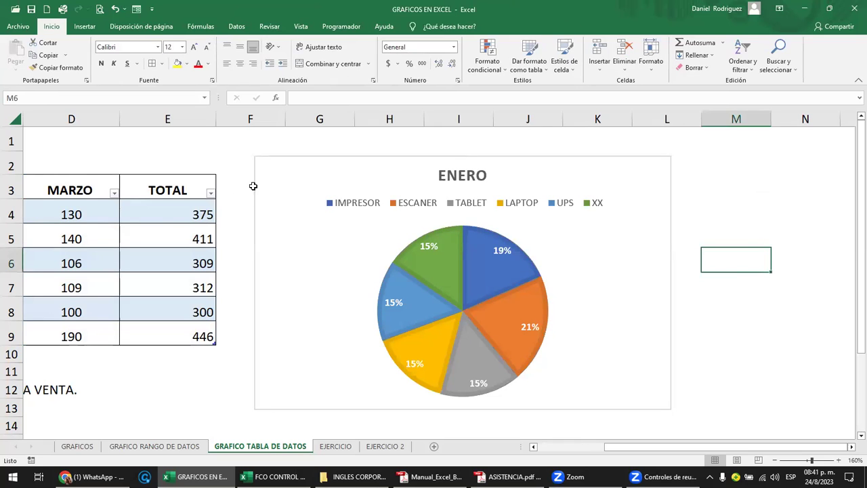
# Zoom out and drag the ENERO pie chart to rows 17–31 at the left, then reselect the table.
pyautogui.scroll(-2, 310, 225)
pyautogui.scroll(-1, 310, 226)
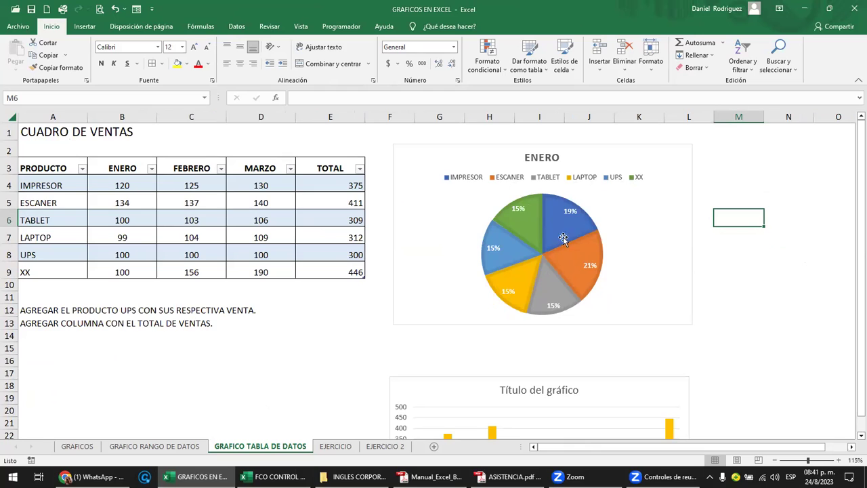
pyautogui.moveTo(559, 219)
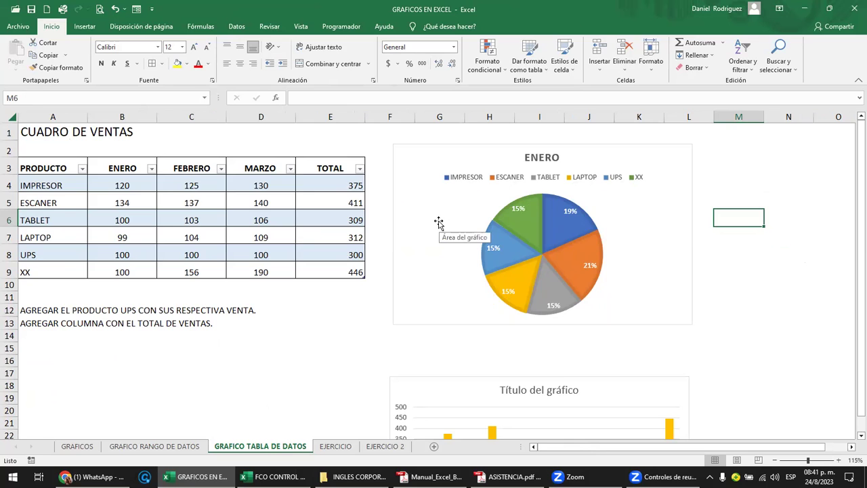
pyautogui.moveTo(439, 224); pyautogui.dragTo(90, 446)
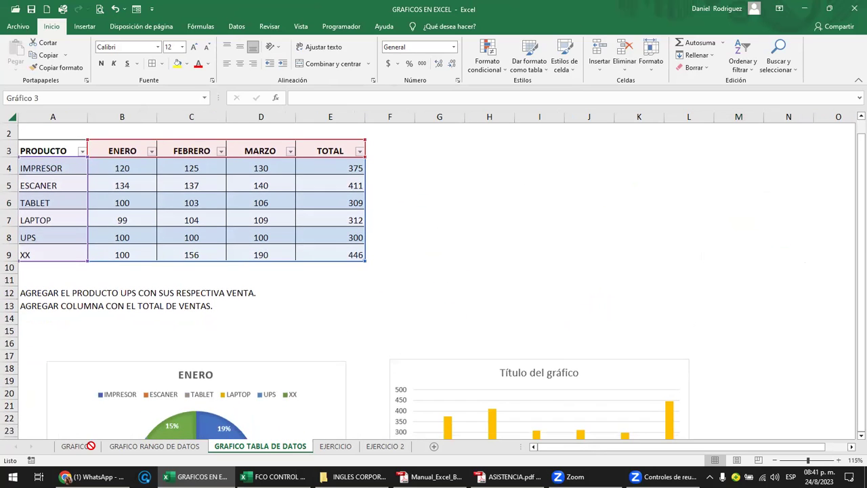
pyautogui.moveTo(90, 445); pyautogui.dragTo(95, 300)
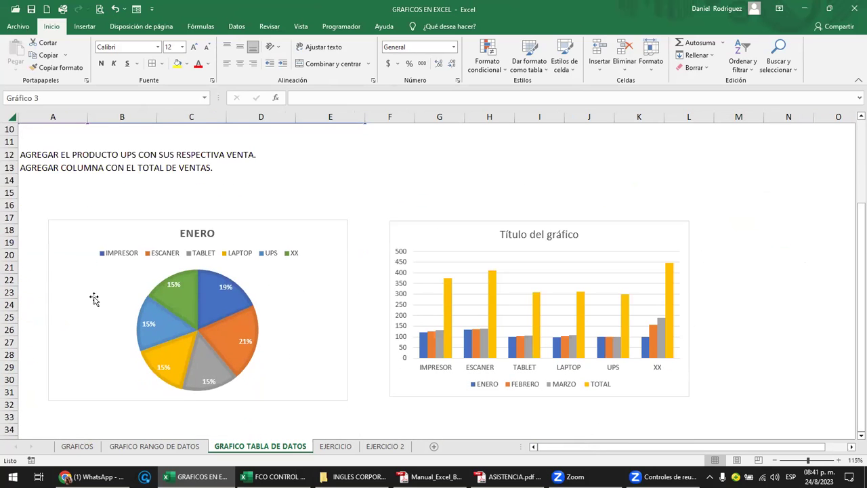
pyautogui.scroll(3, 94, 300)
pyautogui.click(122, 183)
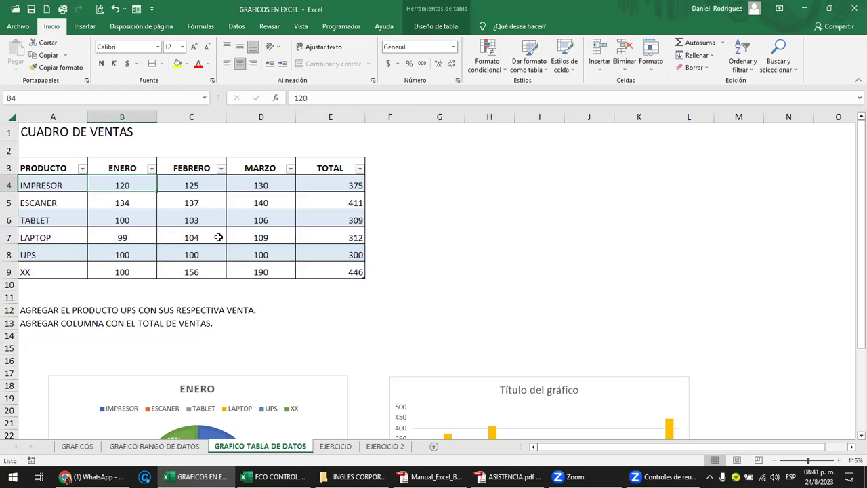
# Open the full chart-type list and switch to the Líneas family.
pyautogui.click(88, 29)
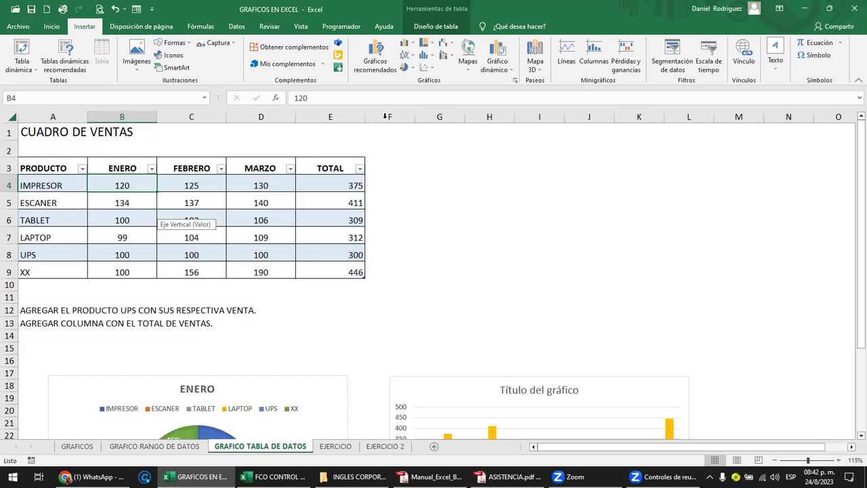
pyautogui.click(380, 73)
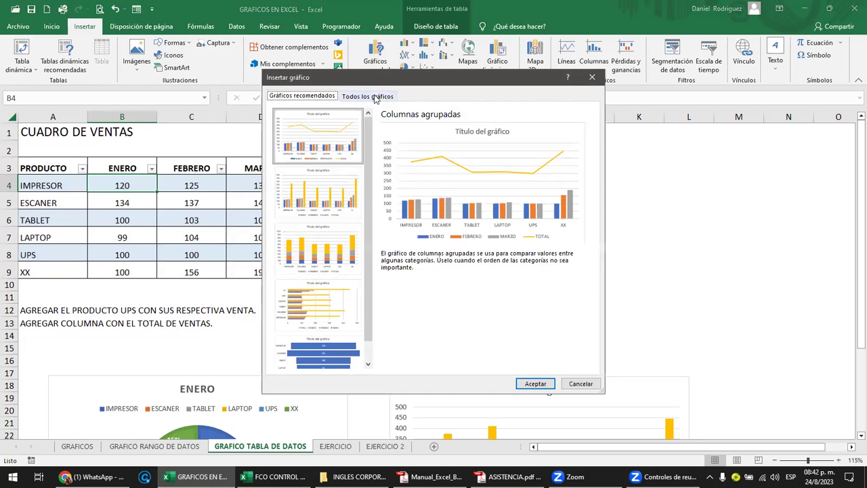
pyautogui.click(373, 101)
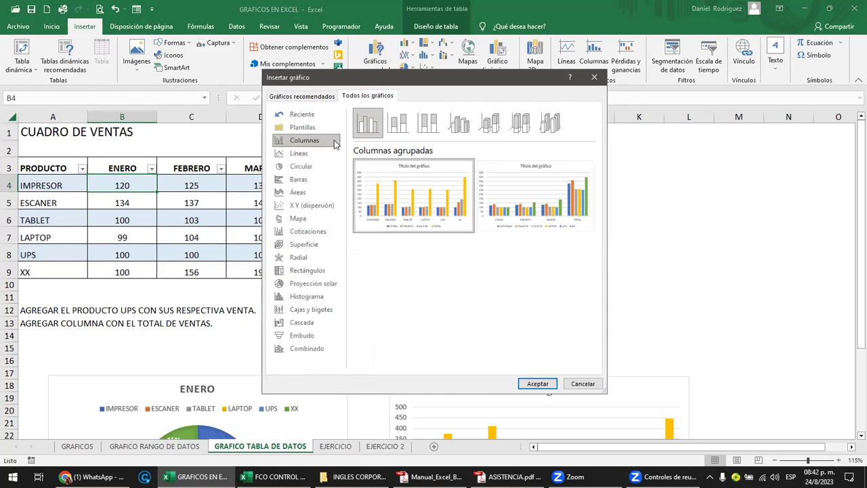
pyautogui.click(296, 156)
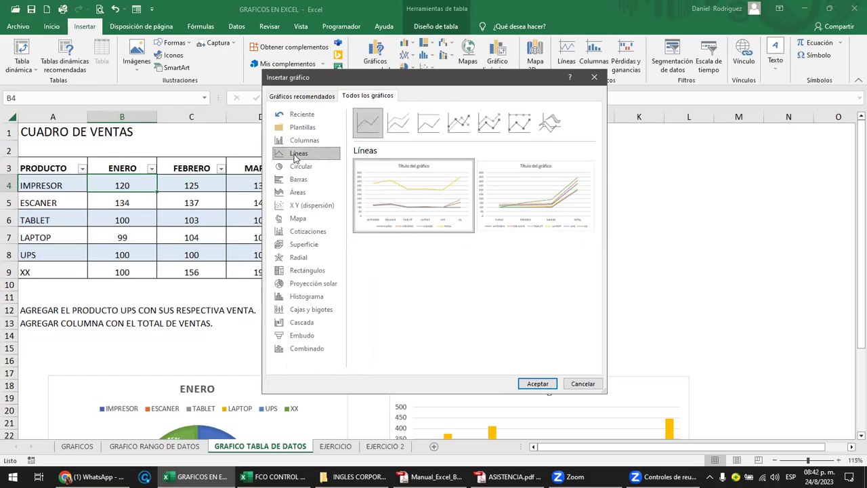
# Compare the line subtypes, insert the plain Líneas chart, and select values B4:D9.
pyautogui.click(391, 130)
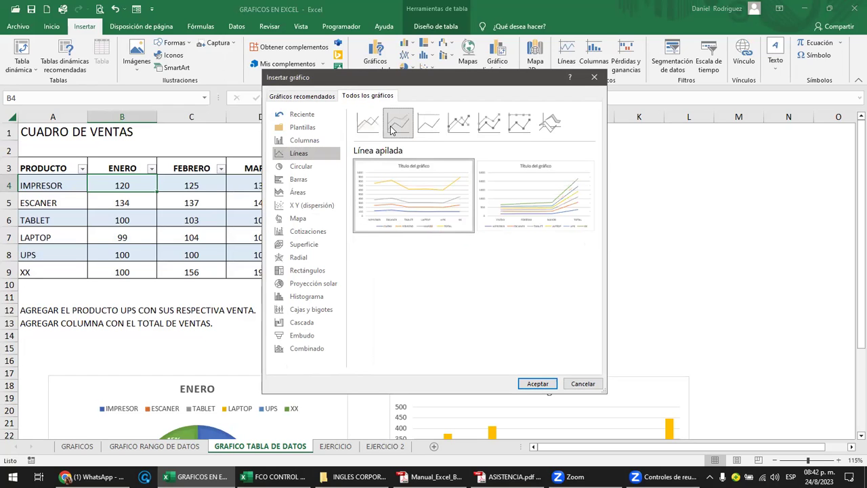
pyautogui.click(429, 132)
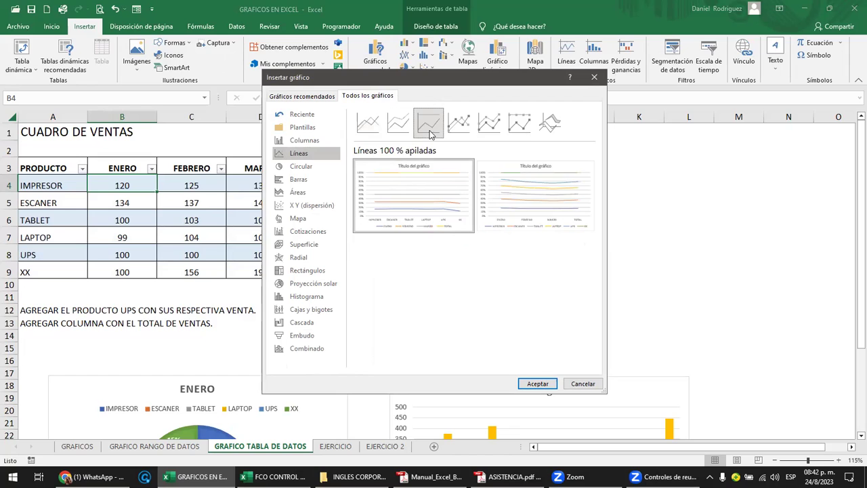
pyautogui.click(457, 130)
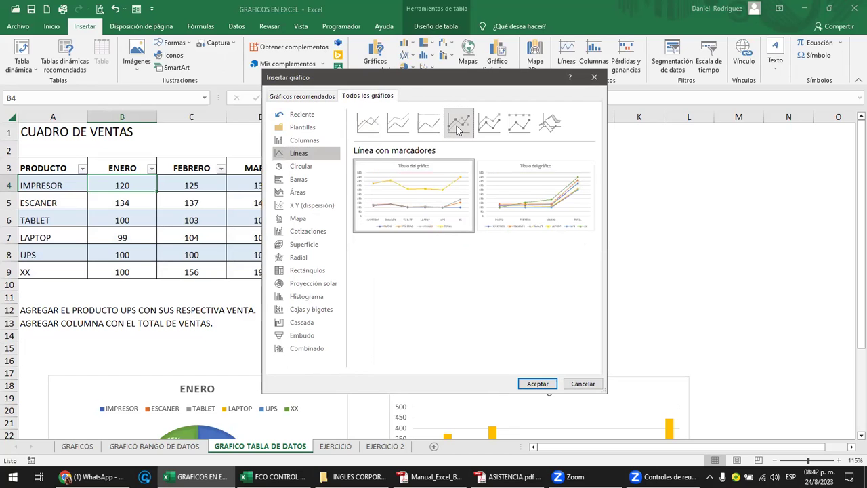
pyautogui.click(489, 126)
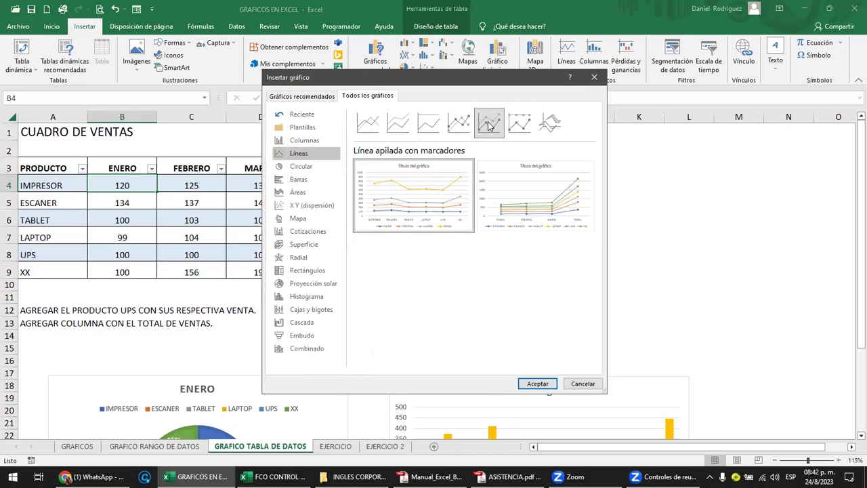
pyautogui.click(518, 124)
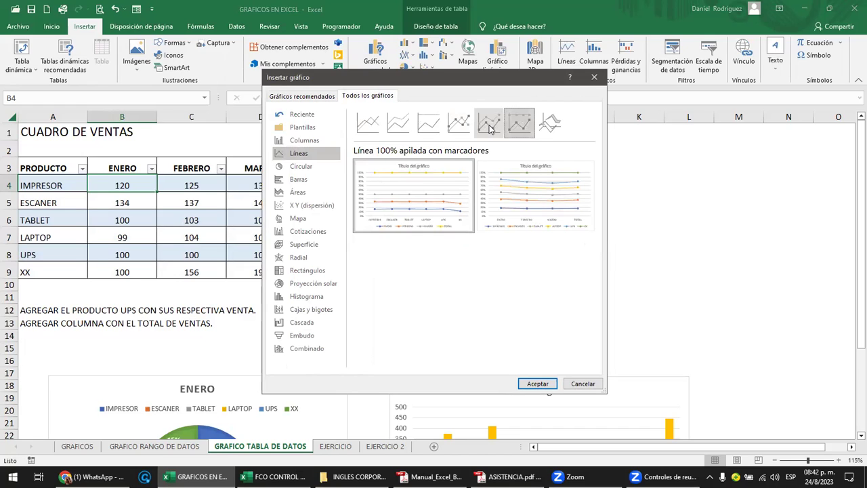
pyautogui.click(488, 126)
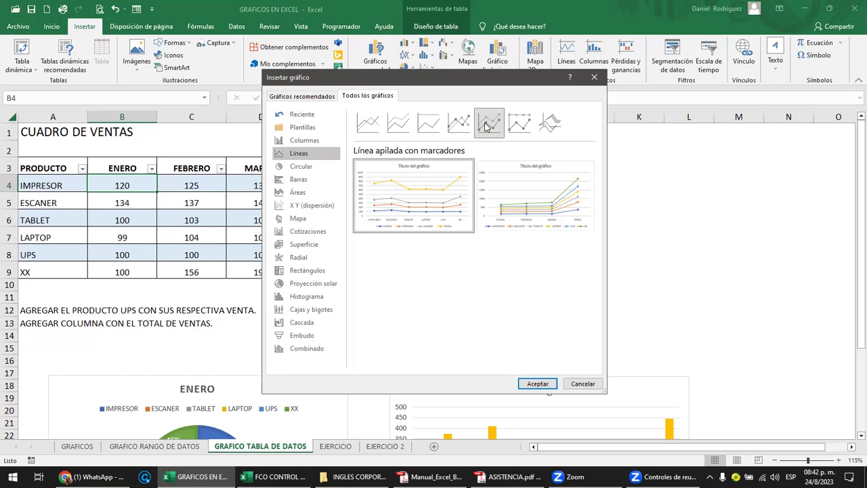
pyautogui.click(364, 129)
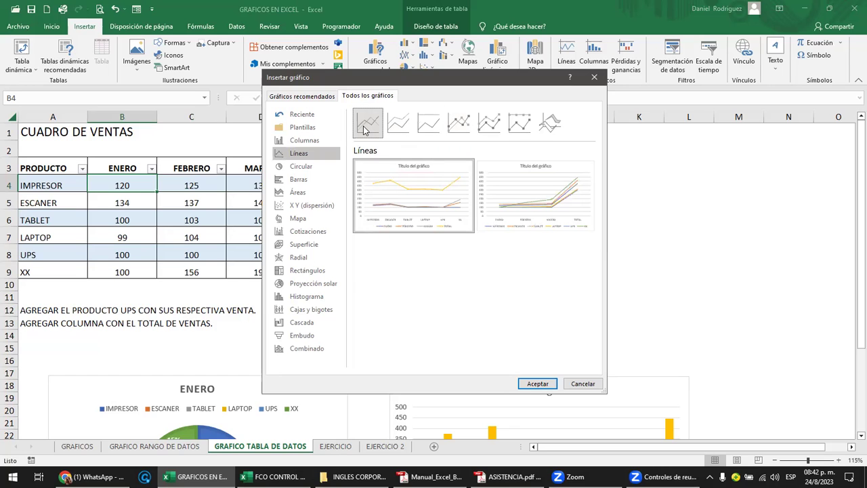
pyautogui.click(538, 384)
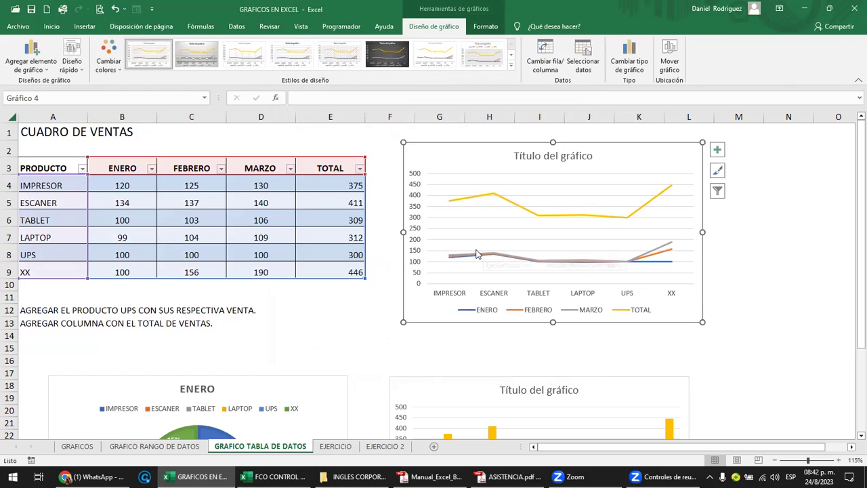
pyautogui.moveTo(124, 187)
pyautogui.mouseDown()
pyautogui.moveTo(136, 239)
pyautogui.moveTo(250, 274)
pyautogui.mouseUp()
# Enter 25, 150 and 300 into the UPS cells B8, C8 and D8.
pyautogui.click(120, 254)
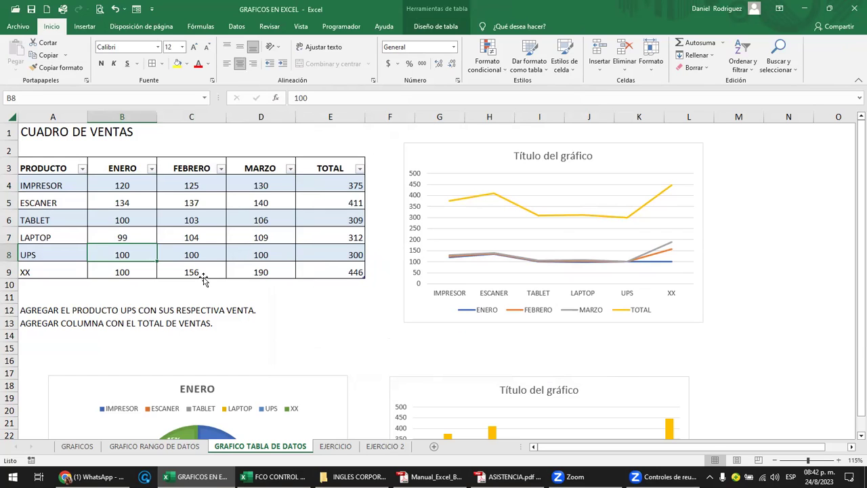
pyautogui.write('25')
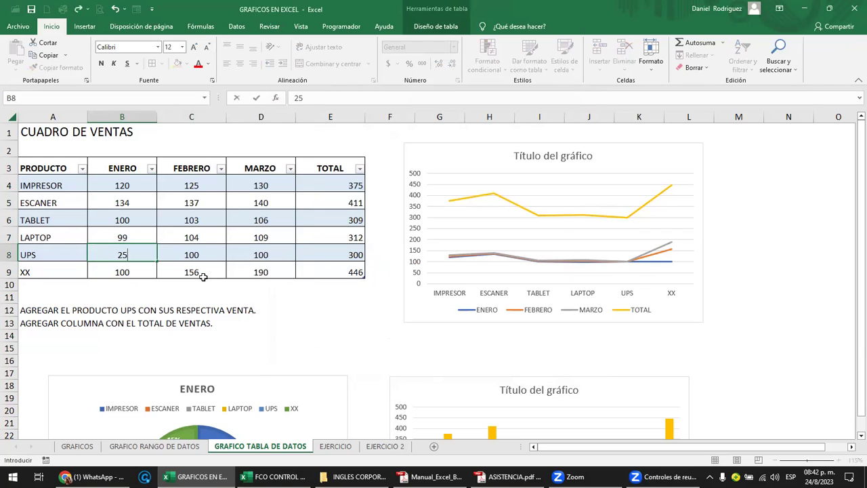
pyautogui.press('Tab')
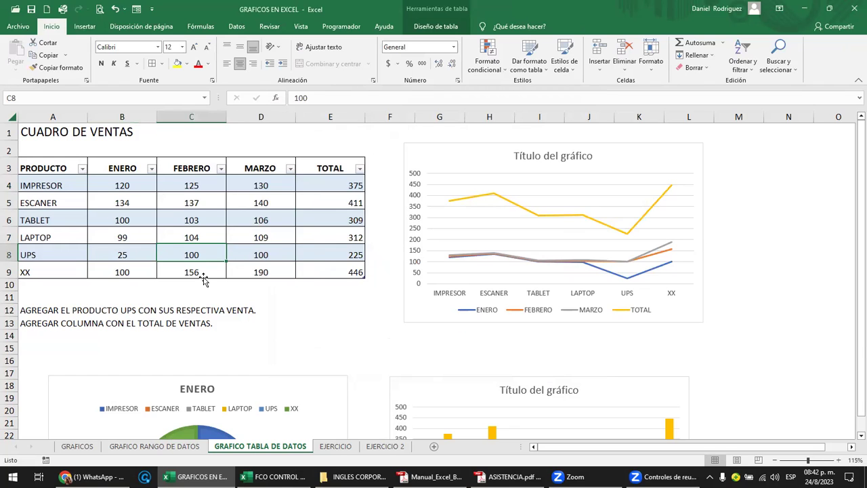
pyautogui.write('1')
pyautogui.write('0')
pyautogui.press('Right')
pyautogui.press('Up')
pyautogui.press('Right')
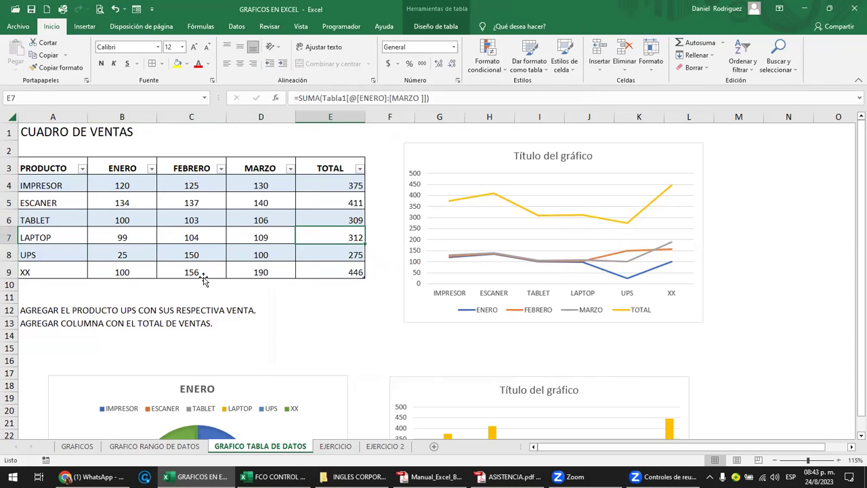
pyautogui.press('Down')
pyautogui.press('Left')
pyautogui.write('300')
pyautogui.hotkey('ctrl', 'Return')
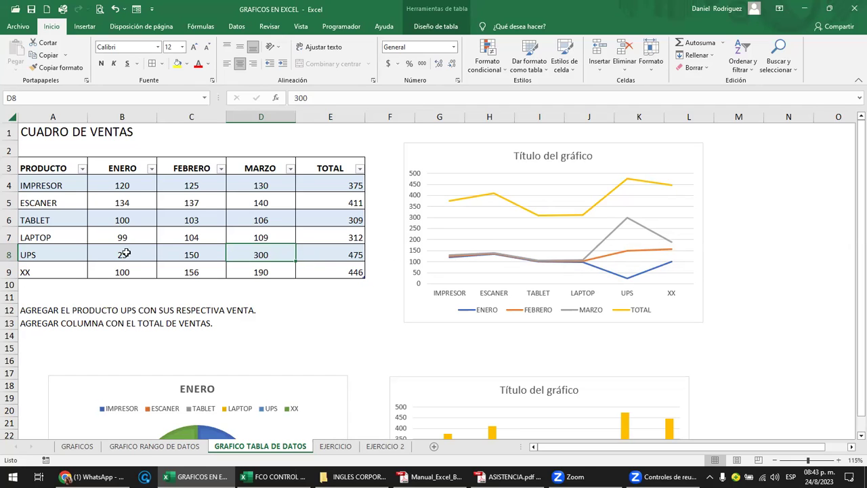
# Enter 500, 700 and 1200 as the UPS sales for ENERO, FEBRERO and MARZO.
pyautogui.click(122, 254)
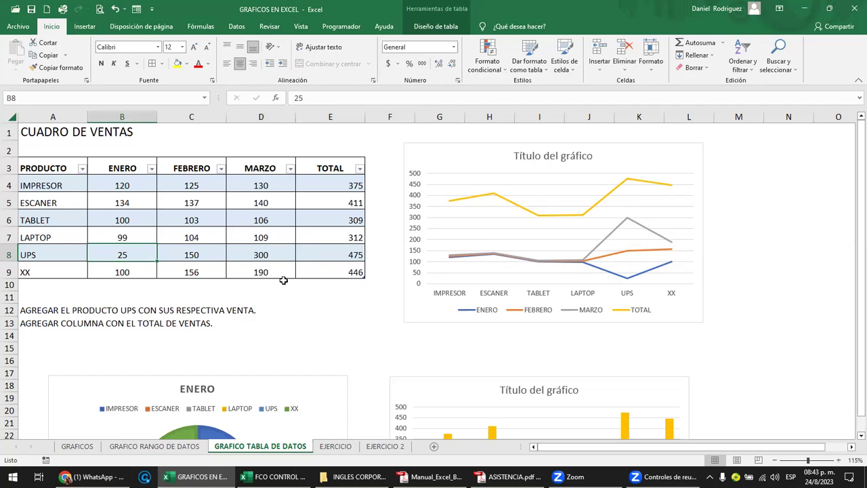
pyautogui.write('500')
pyautogui.press('Return')
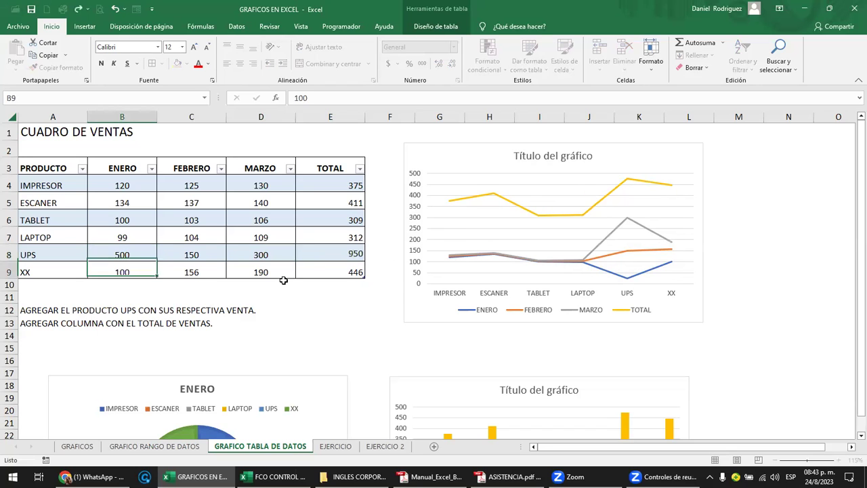
pyautogui.press('Up')
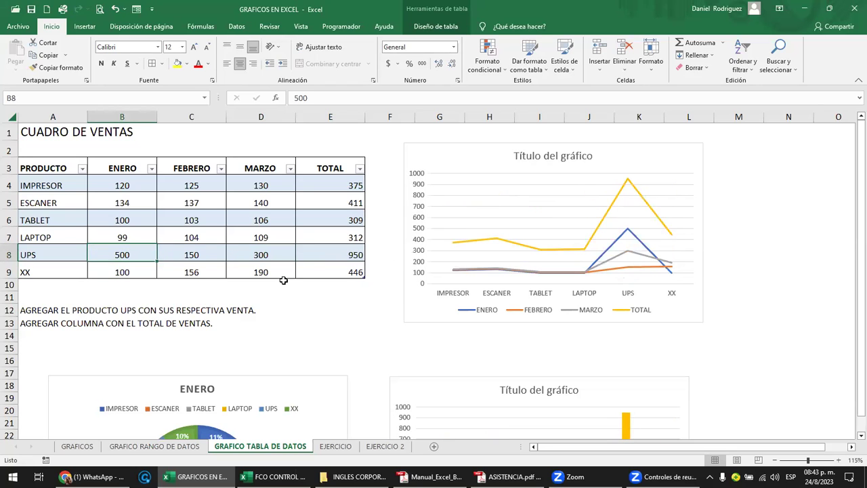
pyautogui.press('Right')
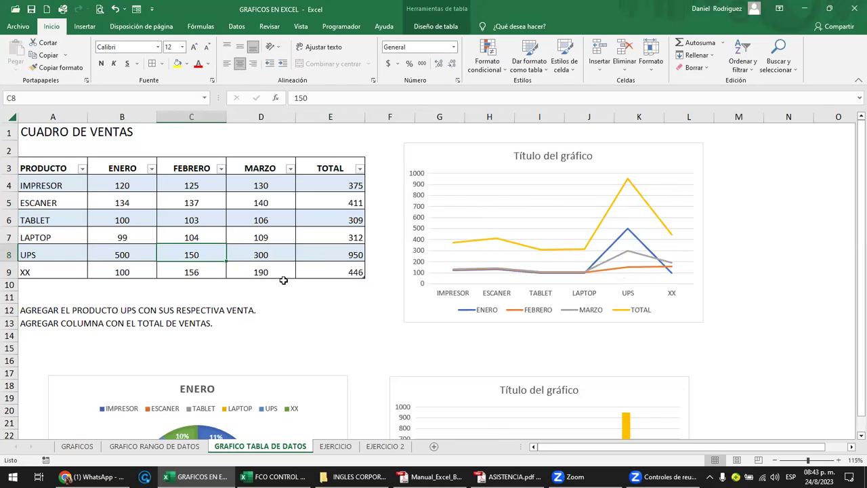
pyautogui.write('700')
pyautogui.press('Tab')
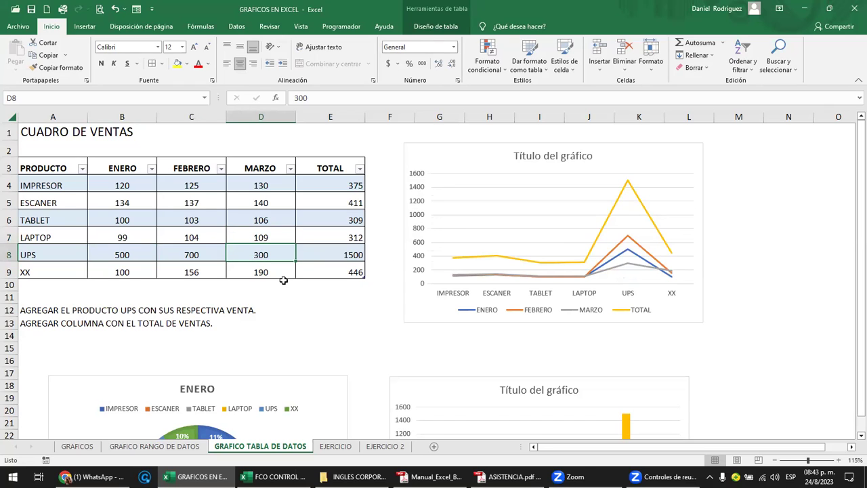
pyautogui.write('1200')
pyautogui.press('Tab')
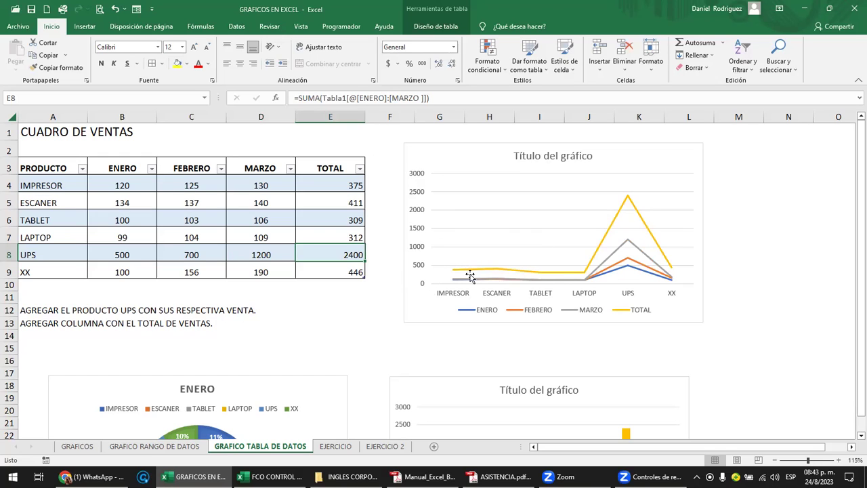
# Correct the UPS ENERO, FEBRERO and MARZO sales to 75, 99 and 120.
pyautogui.click(122, 252)
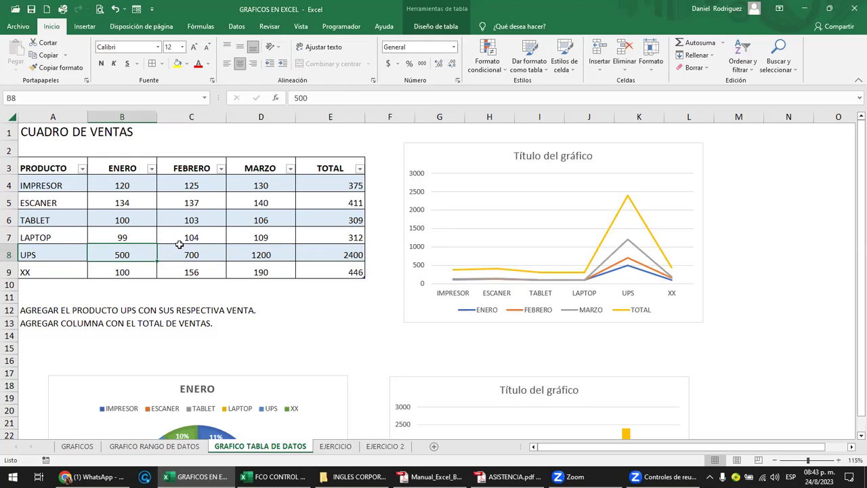
pyautogui.write('7')
pyautogui.write('5')
pyautogui.press('Tab')
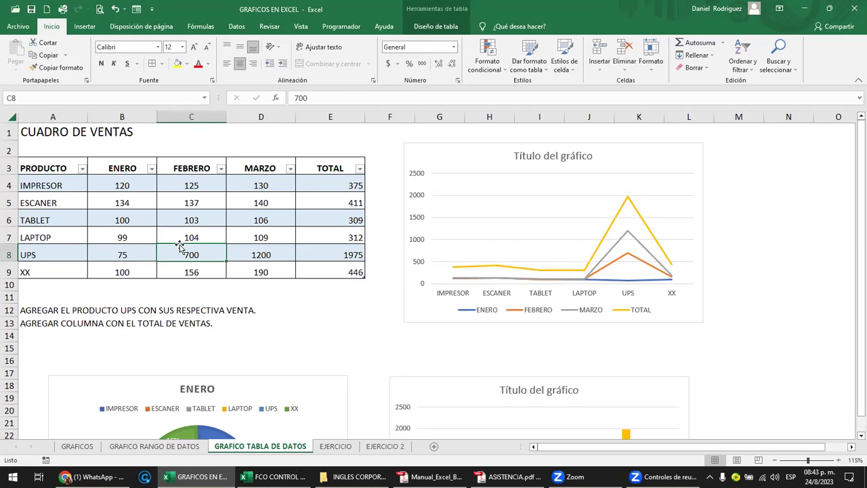
pyautogui.write('99')
pyautogui.press('Tab')
pyautogui.write('120')
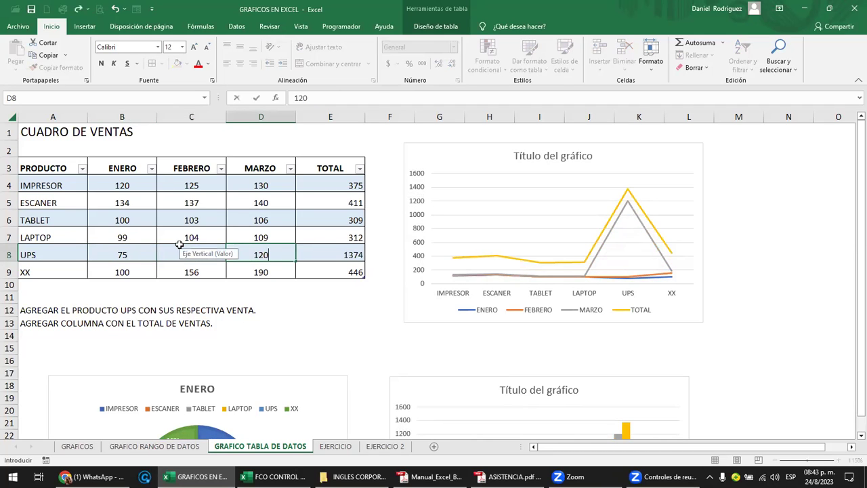
pyautogui.press('Down')
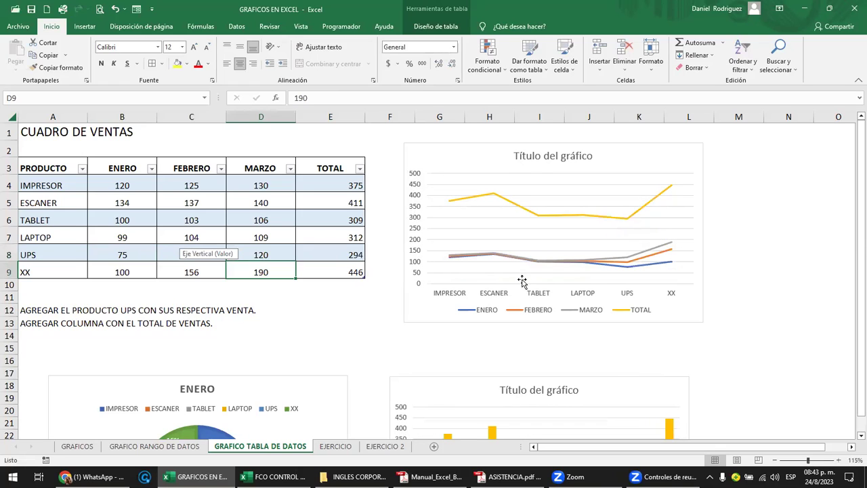
# Shrink the line chart's data range from column E back to D, dropping the TOTAL series.
pyautogui.click(519, 213)
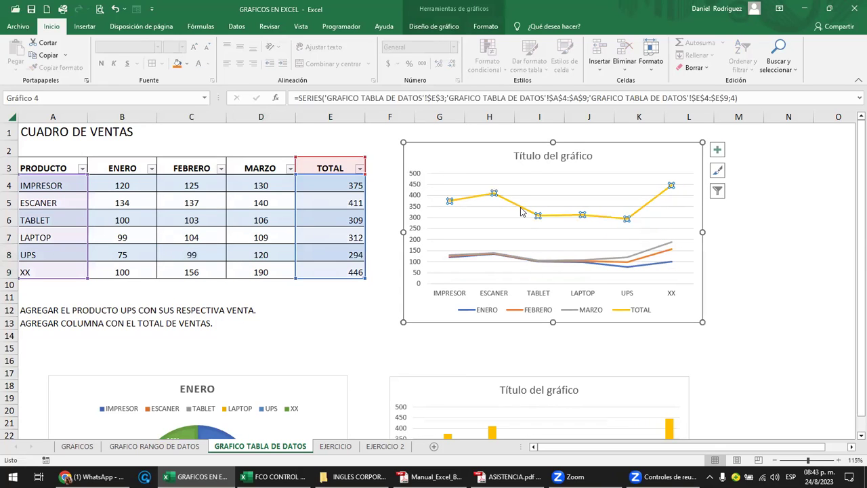
pyautogui.moveTo(500, 201)
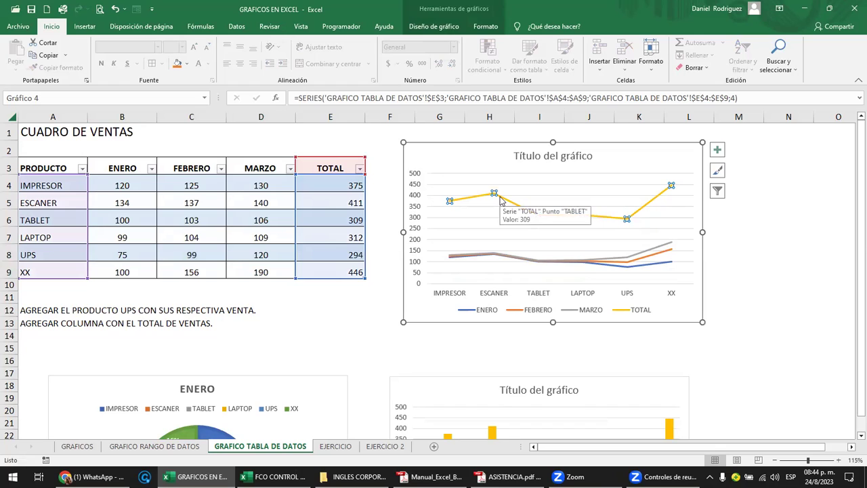
pyautogui.click(646, 254)
pyautogui.click(597, 219)
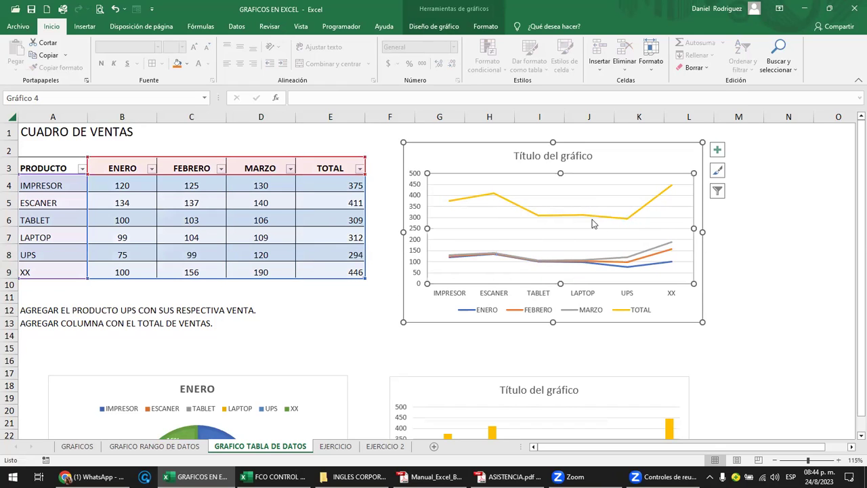
pyautogui.click(593, 224)
pyautogui.click(579, 215)
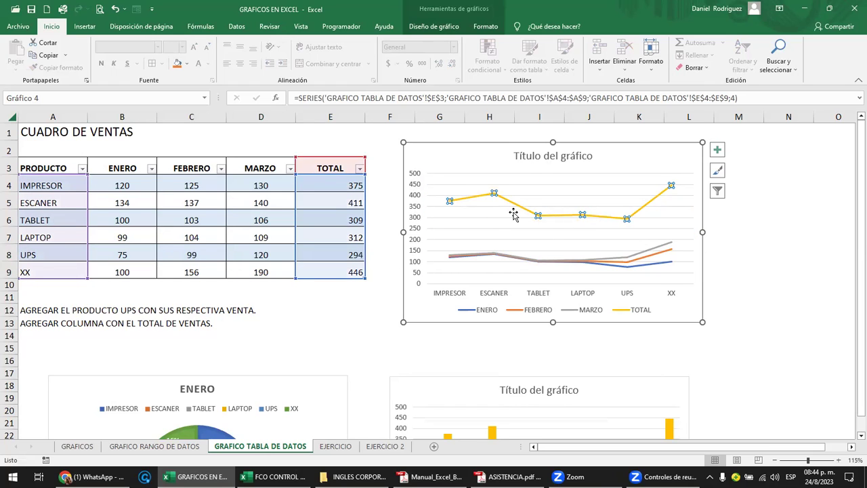
pyautogui.click(466, 166)
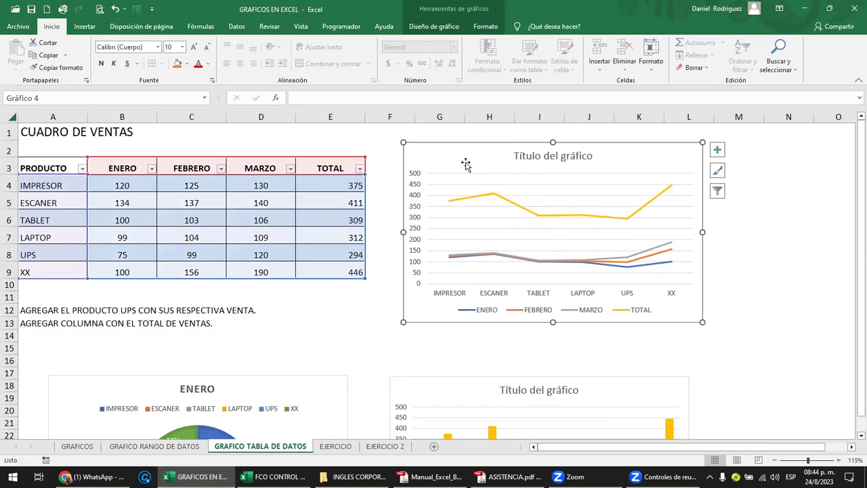
pyautogui.moveTo(337, 278); pyautogui.dragTo(297, 281)
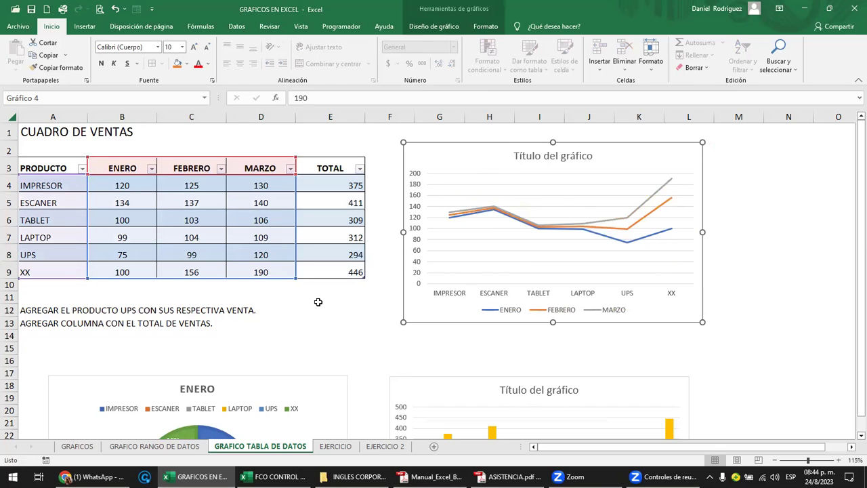
pyautogui.click(316, 302)
pyautogui.click(686, 271)
pyautogui.scroll(1, 687, 271)
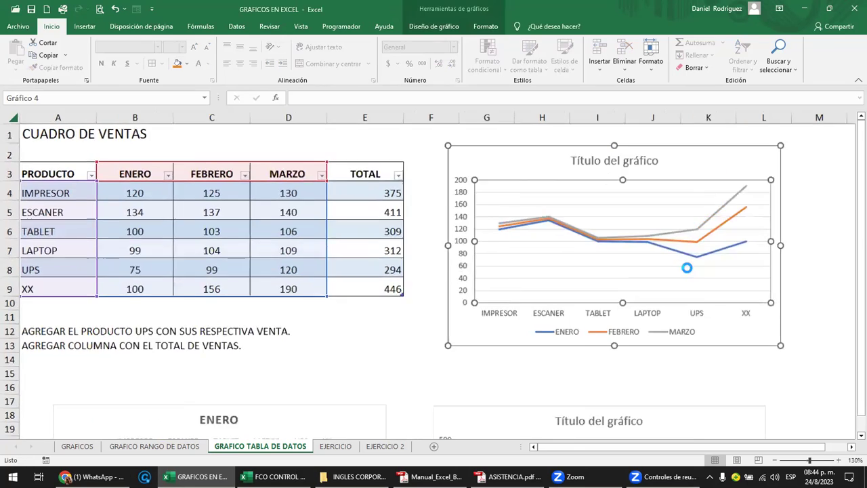
pyautogui.scroll(2, 686, 271)
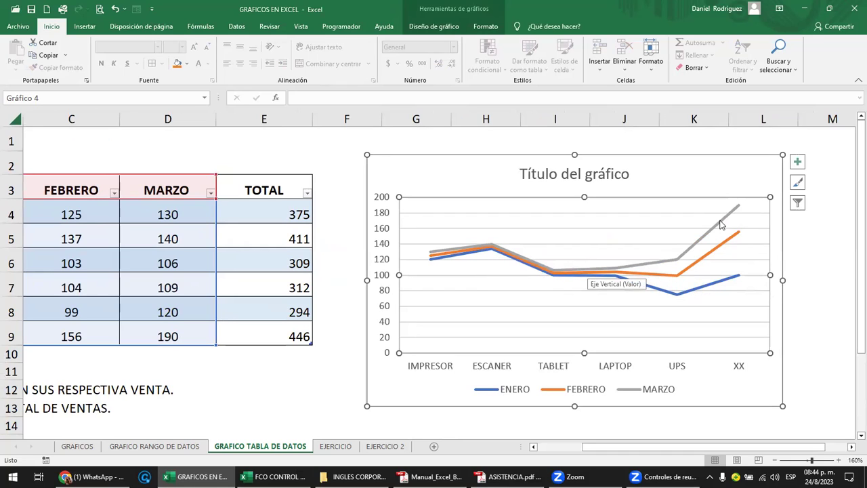
pyautogui.click(674, 294)
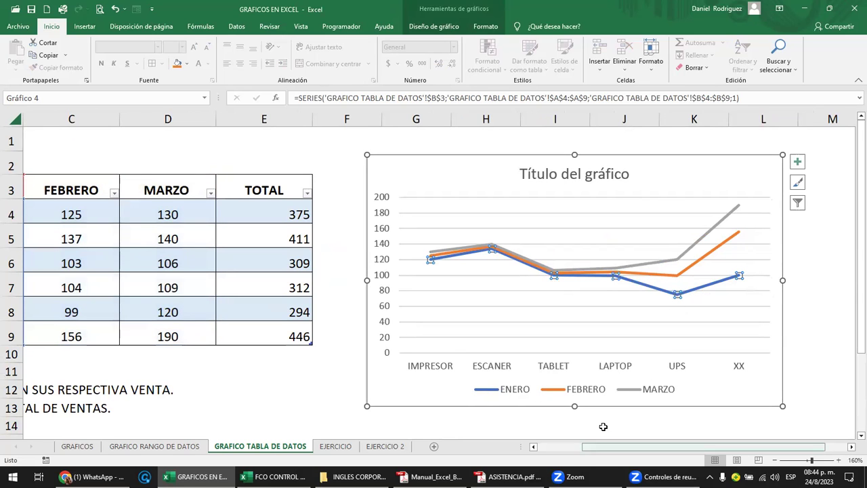
pyautogui.moveTo(613, 449); pyautogui.dragTo(572, 452)
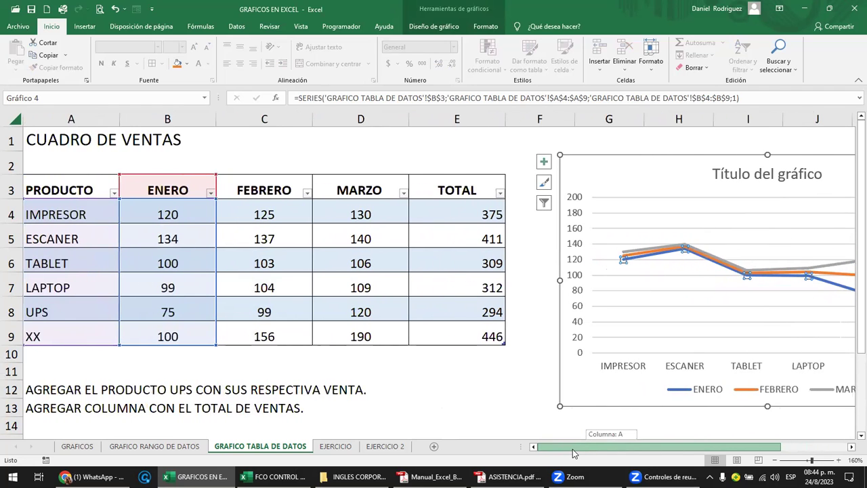
pyautogui.moveTo(573, 452); pyautogui.dragTo(597, 437)
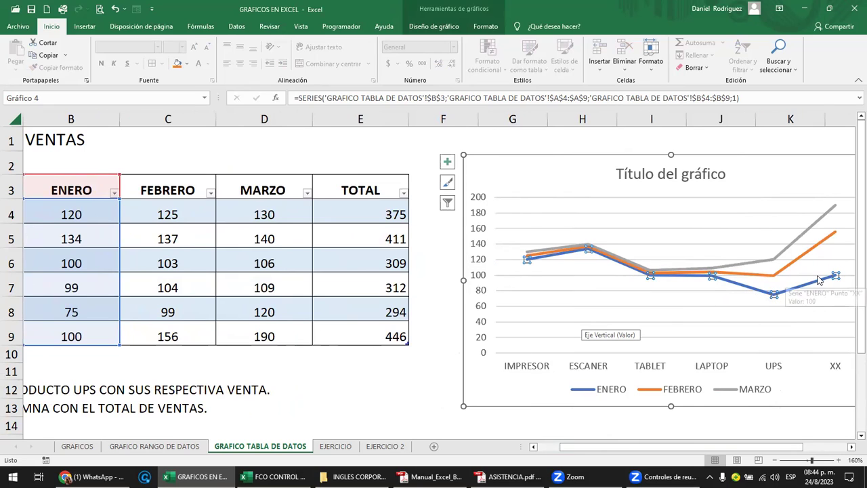
pyautogui.moveTo(567, 449); pyautogui.dragTo(488, 409)
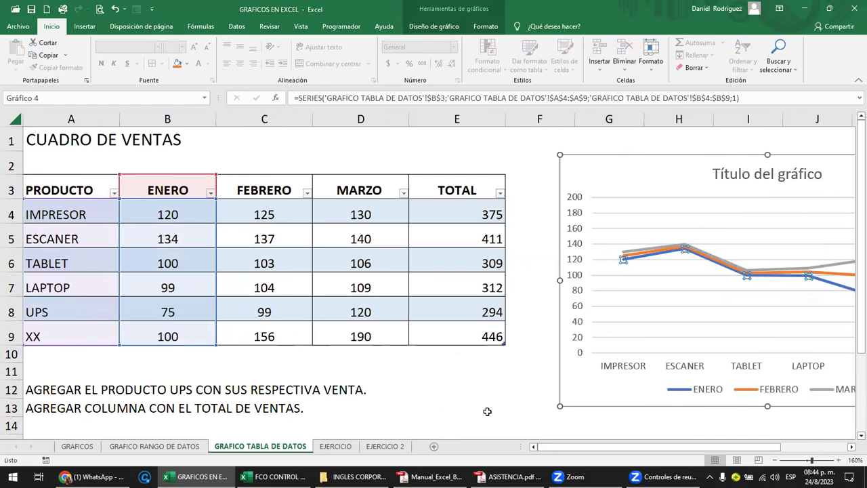
pyautogui.click(477, 357)
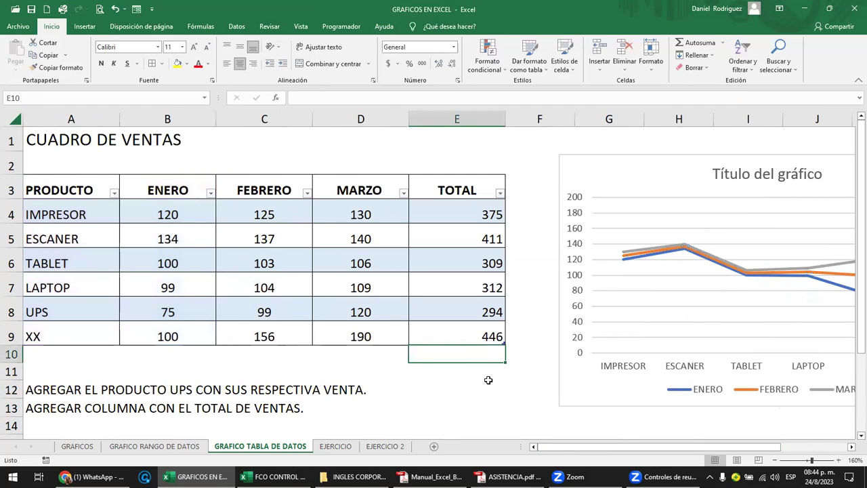
# Shift the column chart slightly right and the ENERO pie chart slightly left, then deselect.
pyautogui.scroll(-1, 489, 382)
pyautogui.scroll(-3, 489, 381)
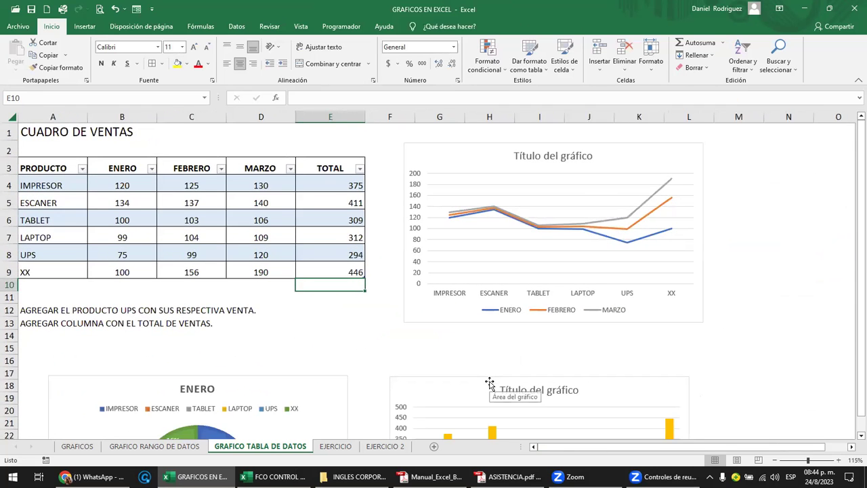
pyautogui.scroll(-1, 489, 381)
pyautogui.scroll(-2, 489, 381)
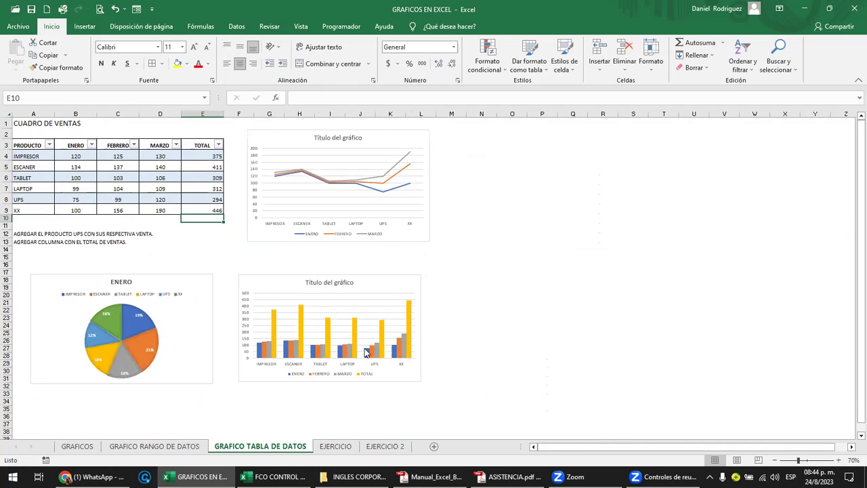
pyautogui.click(369, 305)
pyautogui.moveTo(394, 282)
pyautogui.mouseDown()
pyautogui.moveTo(426, 278)
pyautogui.moveTo(400, 286)
pyautogui.mouseUp()
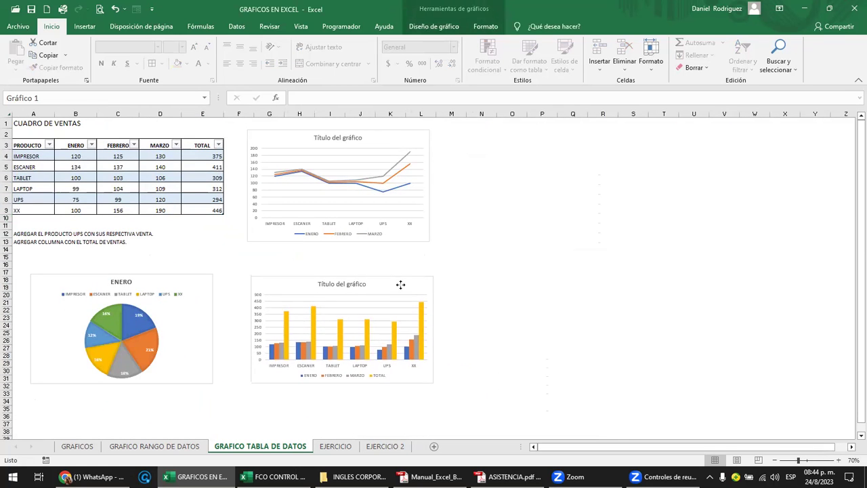
pyautogui.click(194, 281)
pyautogui.moveTo(194, 281); pyautogui.dragTo(189, 282)
pyautogui.click(323, 162)
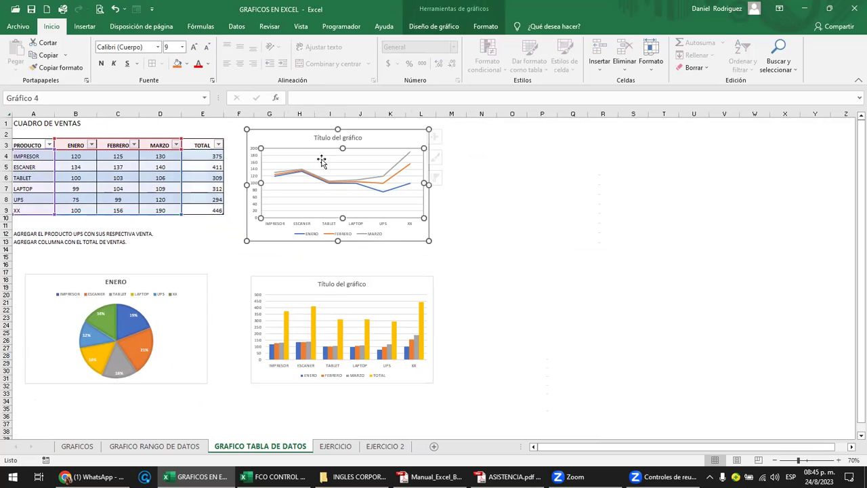
pyautogui.click(500, 210)
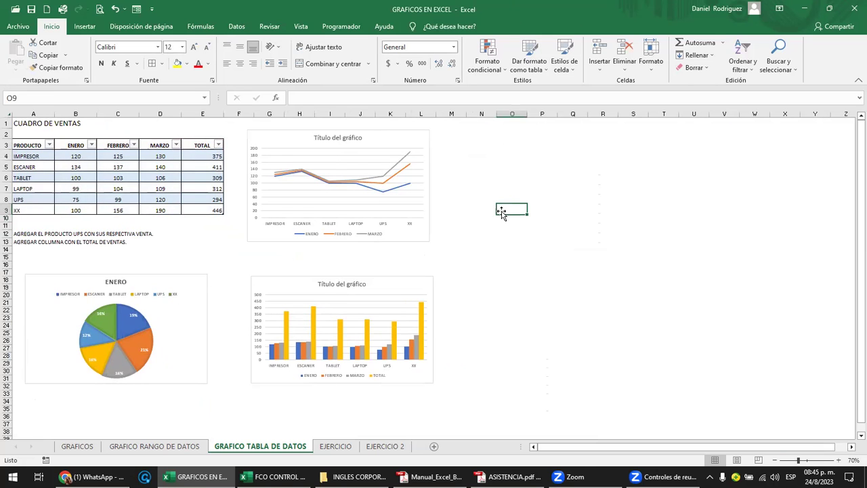
pyautogui.scroll(1, 501, 210)
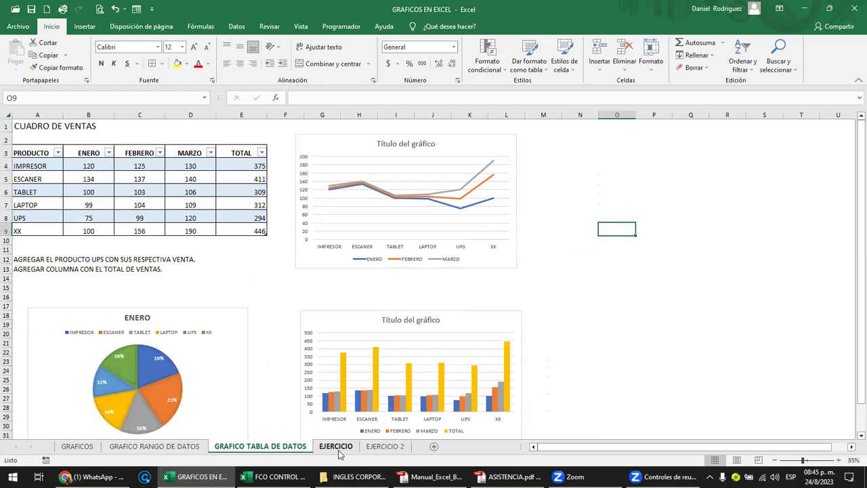
# Go to the EJERCICIO 2 sheet and delete its existing dark line chart.
pyautogui.click(384, 447)
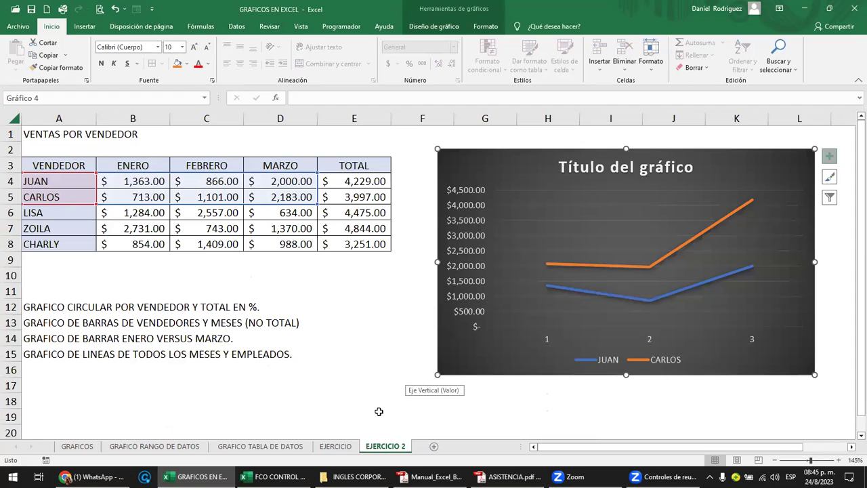
pyautogui.click(345, 447)
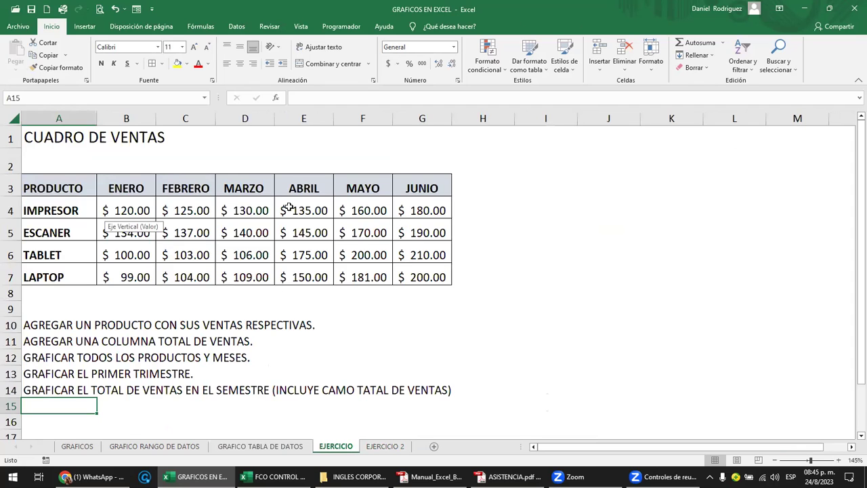
pyautogui.click(389, 449)
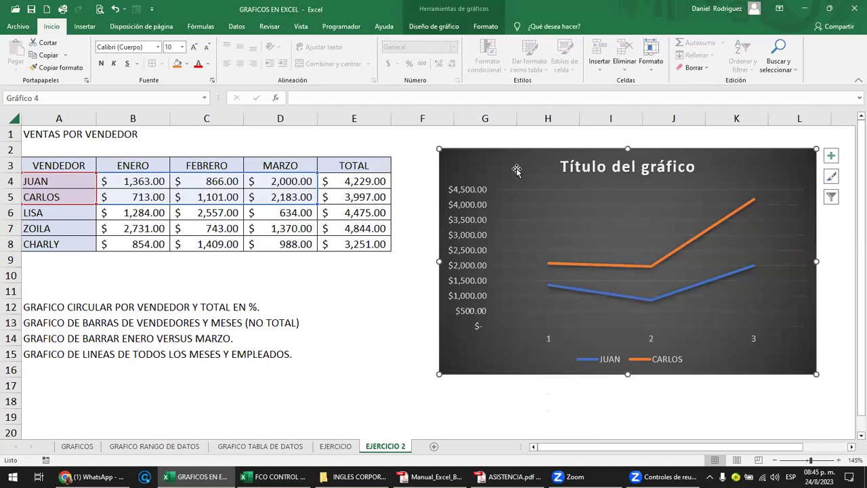
pyautogui.press('Delete')
# Review the seller names A4:A8, sales B4:D8 and TOTAL formula in E4, ending at A3.
pyautogui.keyDown('ctrl'); pyautogui.scroll(2, 231, 283); pyautogui.keyUp('ctrl')
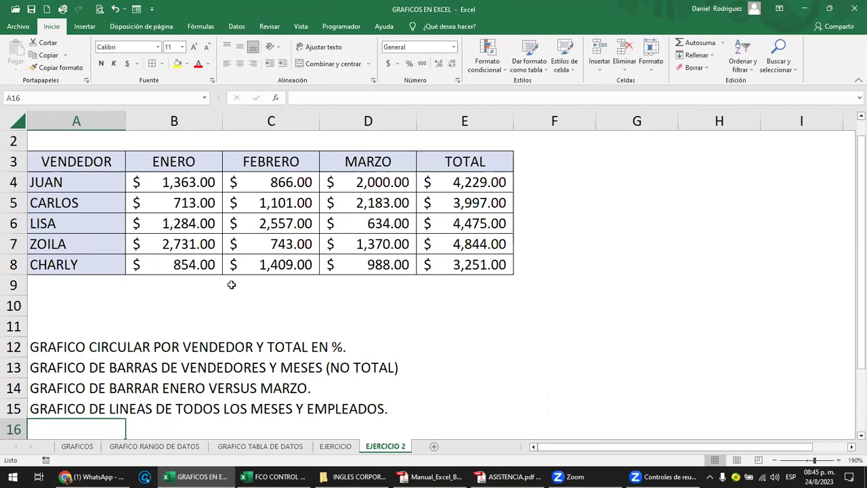
pyautogui.keyDown('ctrl'); pyautogui.scroll(1, 231, 283); pyautogui.keyUp('ctrl')
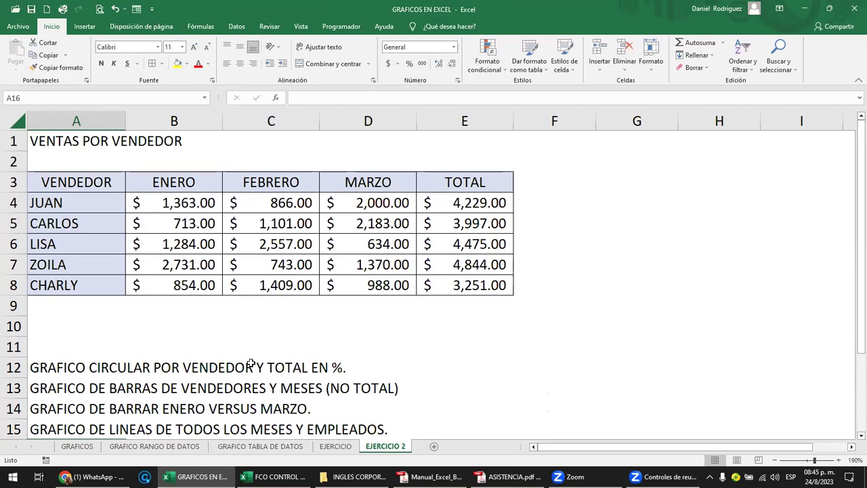
pyautogui.click(64, 367)
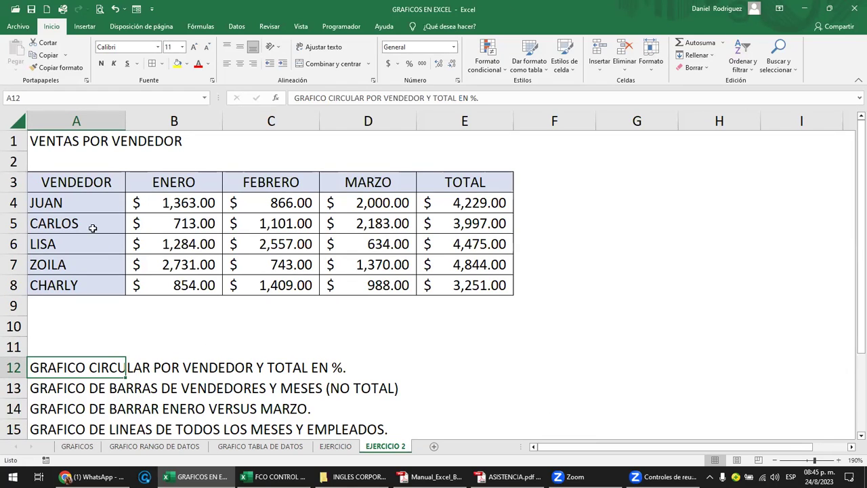
pyautogui.click(82, 182)
pyautogui.moveTo(80, 203); pyautogui.dragTo(96, 283)
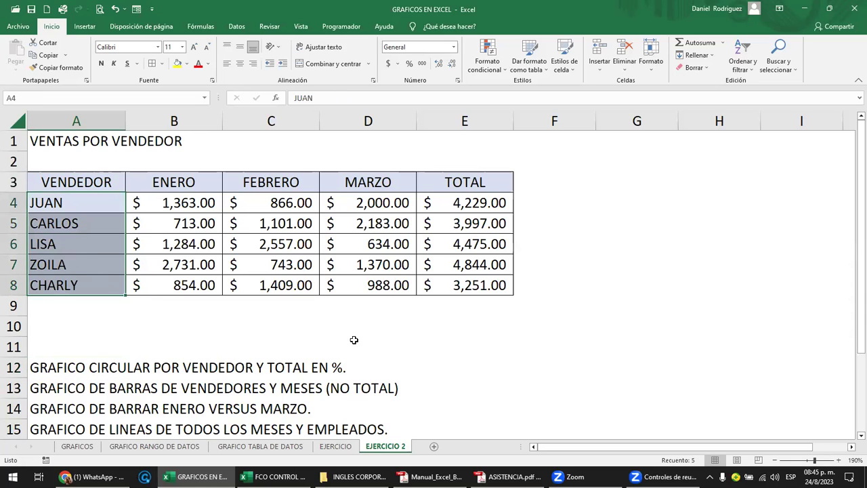
pyautogui.click(308, 329)
pyautogui.moveTo(188, 206); pyautogui.dragTo(380, 284)
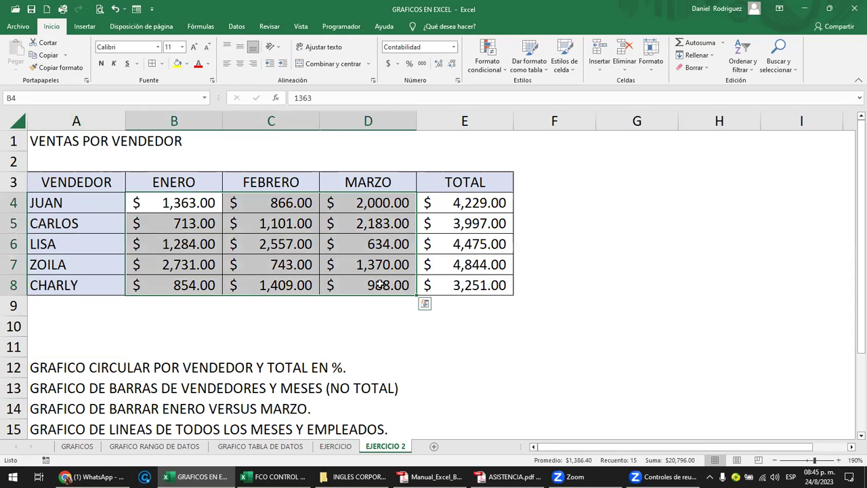
pyautogui.click(473, 202)
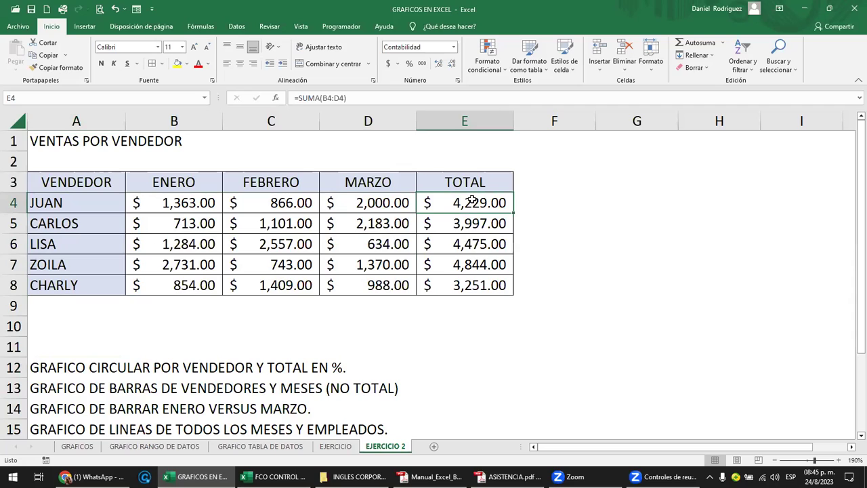
pyautogui.click(67, 183)
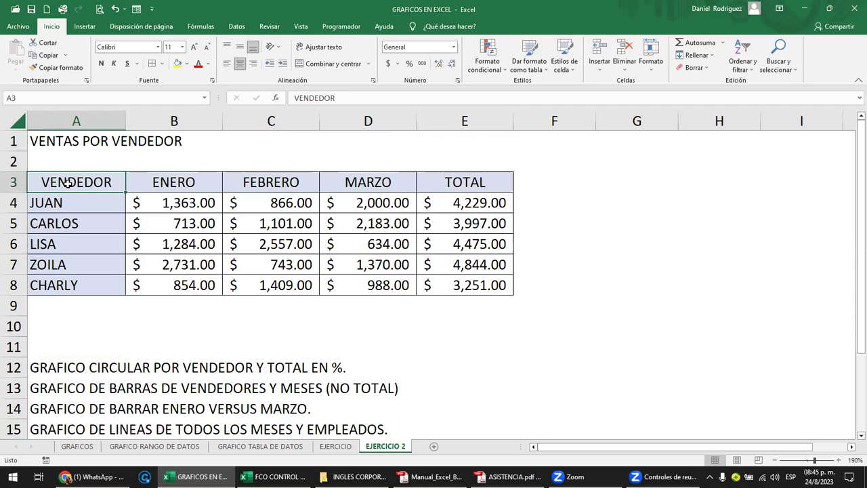
# Convert A3:E8 into a table with Ctrl+T and apply the first light table style.
pyautogui.hotkey('ctrl', 't')
pyautogui.press('Return')
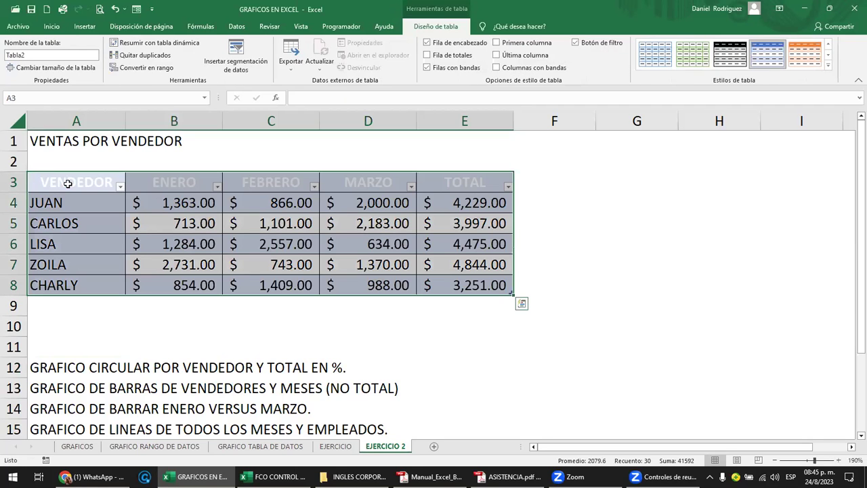
pyautogui.click(729, 57)
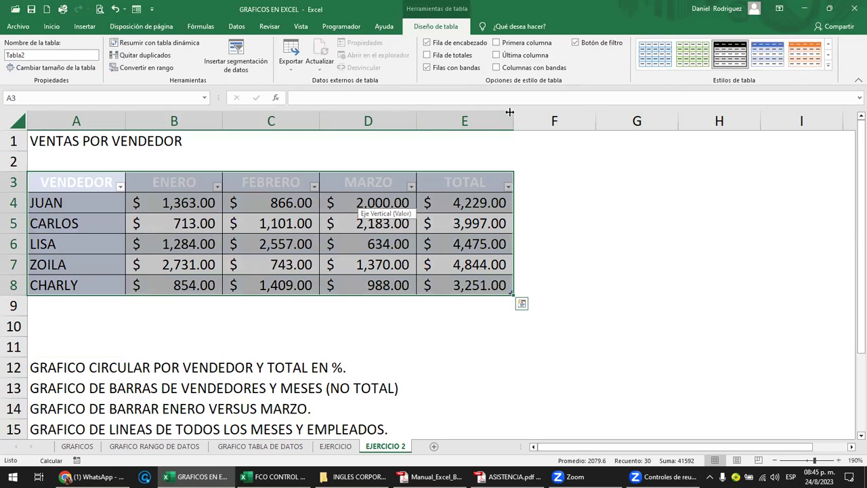
pyautogui.click(828, 66)
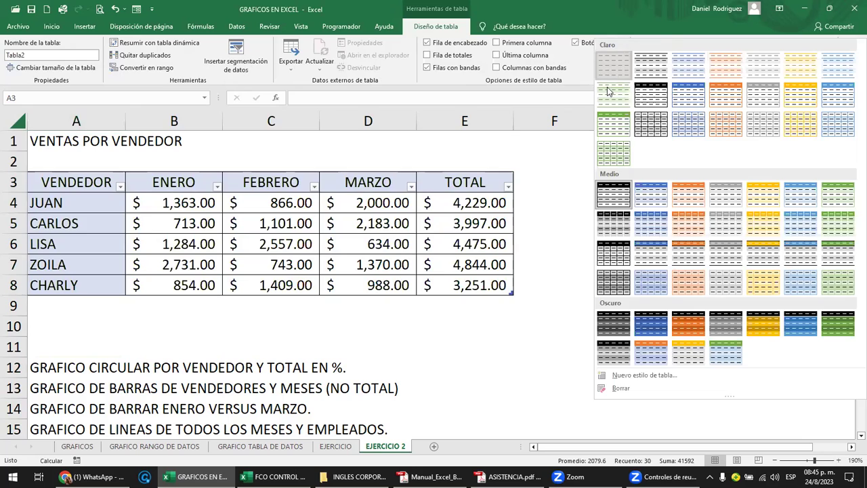
pyautogui.click(614, 75)
pyautogui.click(556, 205)
# Select the entire sales table from VENDEDOR to TOTAL with Ctrl+A.
pyautogui.click(458, 187)
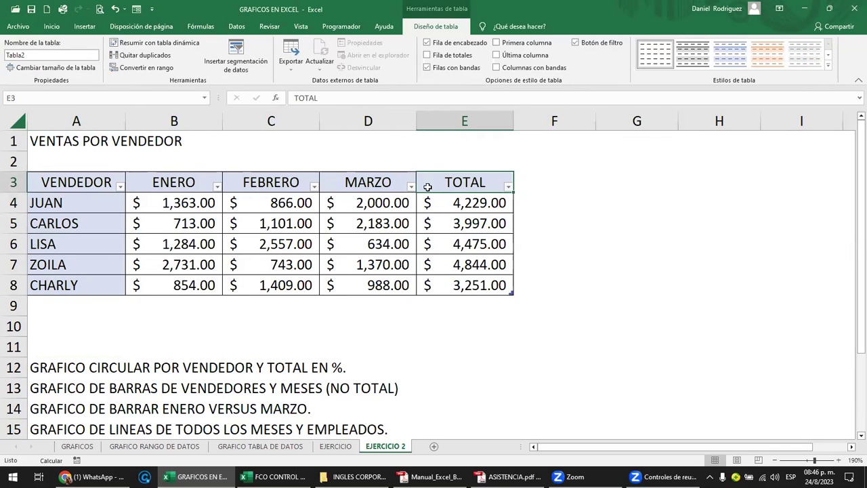
pyautogui.moveTo(75, 184)
pyautogui.mouseDown()
pyautogui.moveTo(465, 310)
pyautogui.moveTo(469, 287)
pyautogui.mouseUp()
pyautogui.click(596, 253)
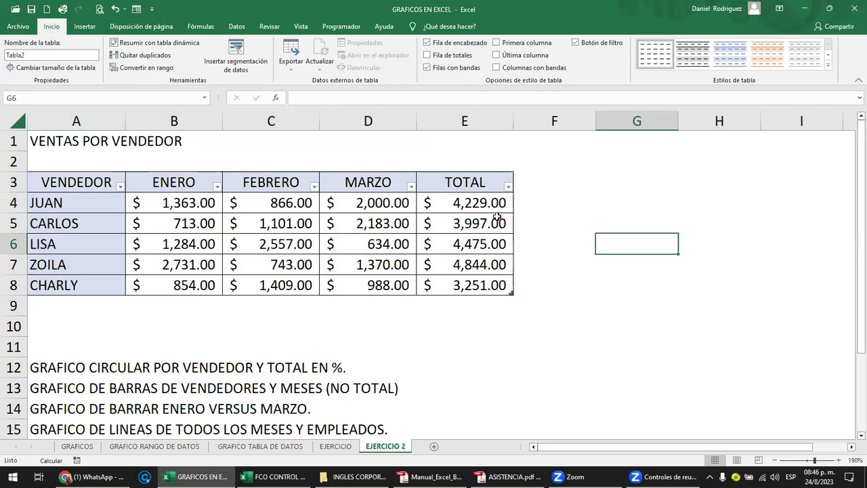
pyautogui.click(467, 193)
pyautogui.hotkey('ctrl', 'a')
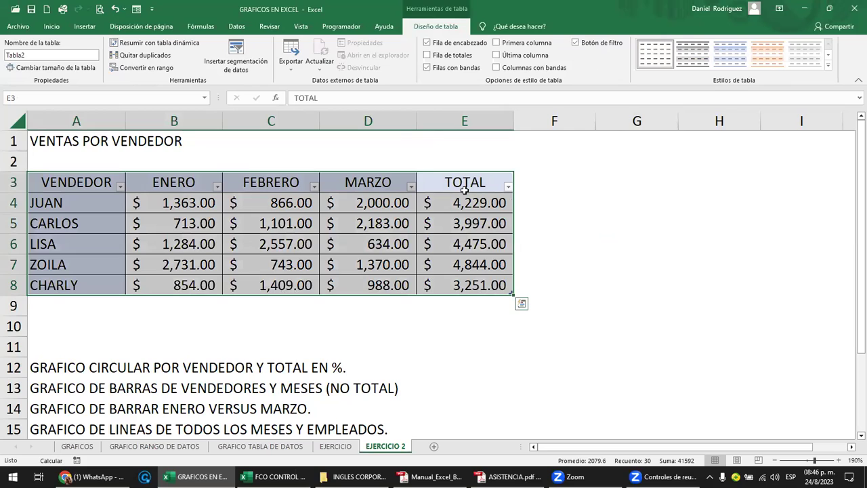
pyautogui.hotkey('ctrl', 'a')
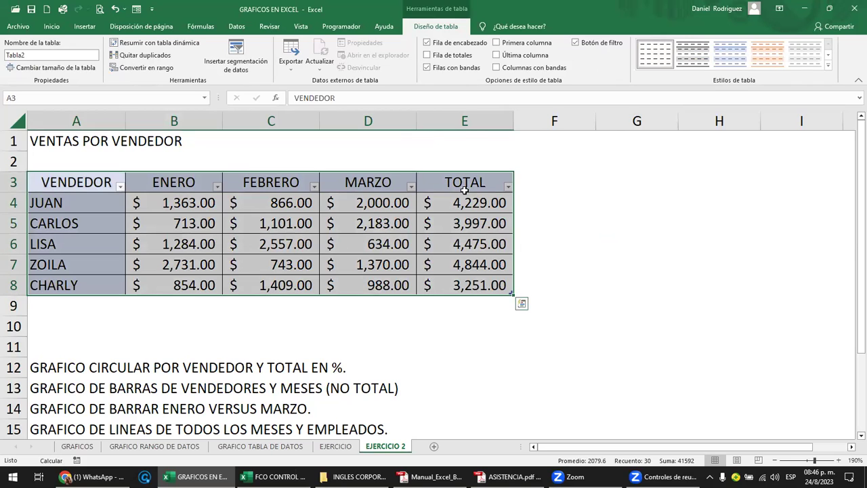
# Insert a clustered column chart via Quick Analysis and size it beside the table at column F.
pyautogui.click(522, 305)
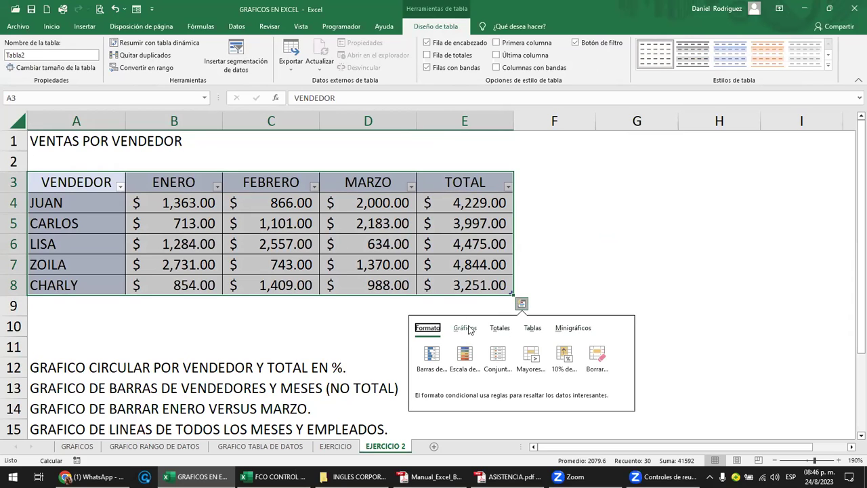
pyautogui.click(465, 328)
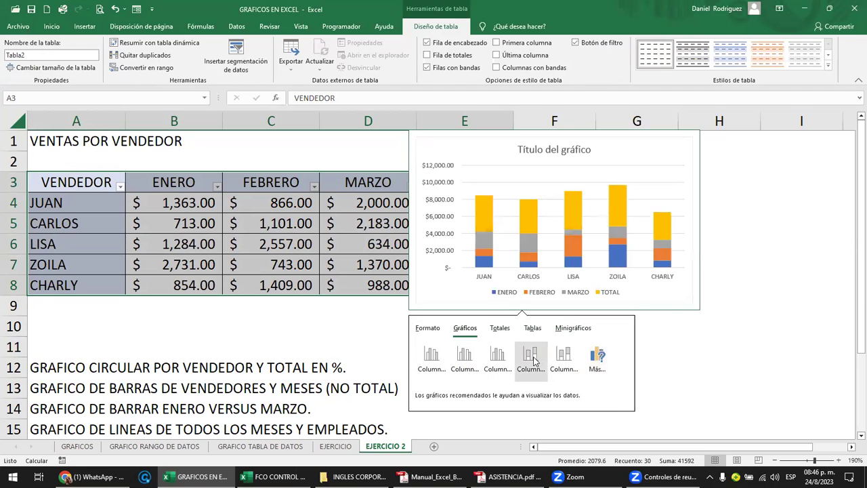
pyautogui.click(498, 360)
pyautogui.moveTo(594, 146)
pyautogui.mouseDown()
pyautogui.moveTo(665, 158)
pyautogui.moveTo(809, 158)
pyautogui.mouseUp()
pyautogui.moveTo(410, 146)
pyautogui.mouseDown()
pyautogui.moveTo(606, 227)
pyautogui.moveTo(586, 146)
pyautogui.mouseUp()
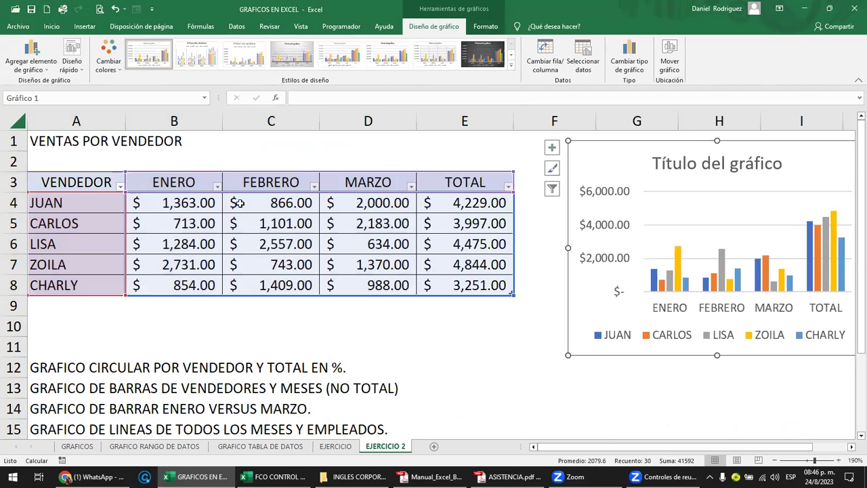
pyautogui.click(173, 182)
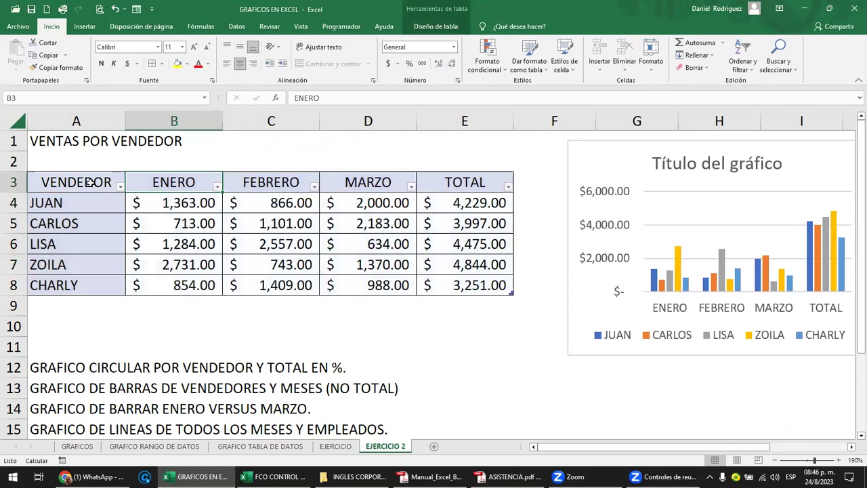
pyautogui.hotkey('ctrl', 'a')
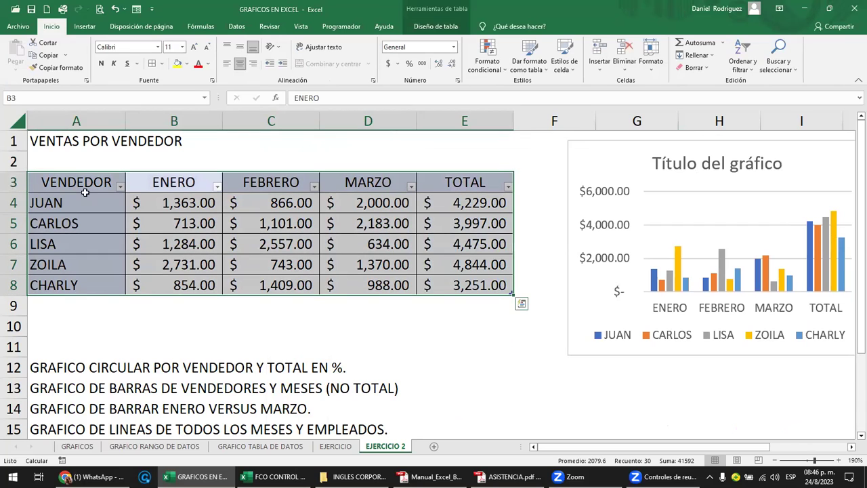
pyautogui.click(522, 304)
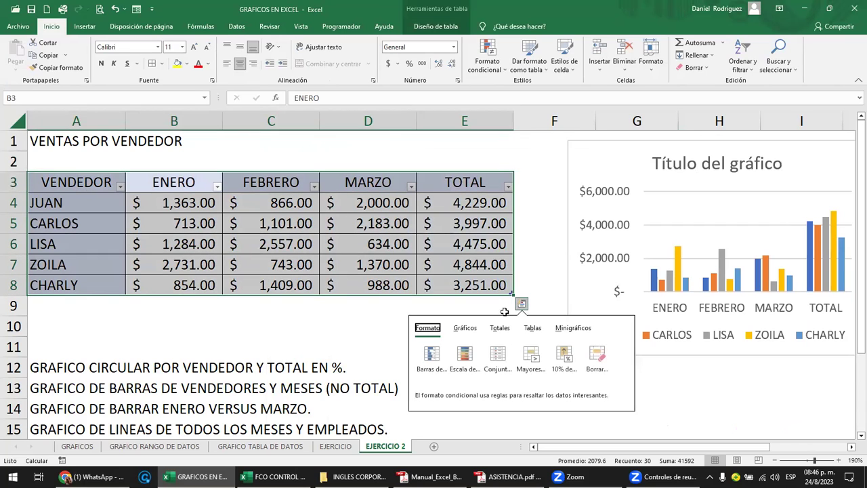
pyautogui.click(464, 328)
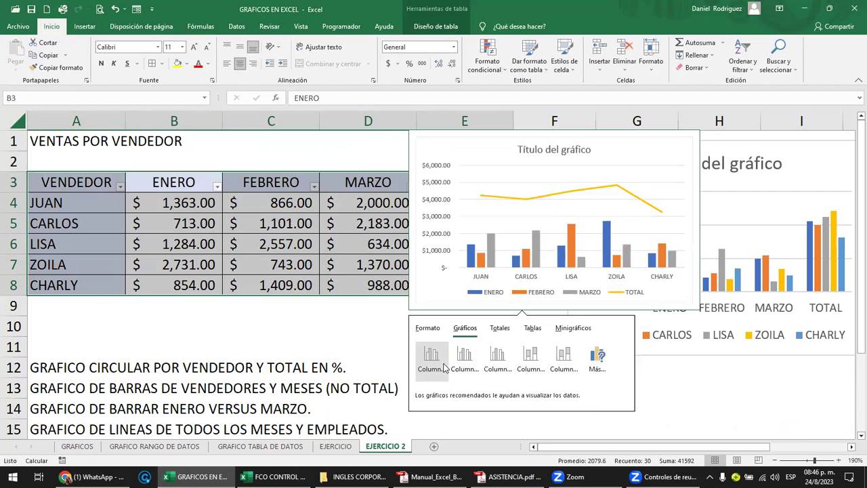
pyautogui.click(600, 358)
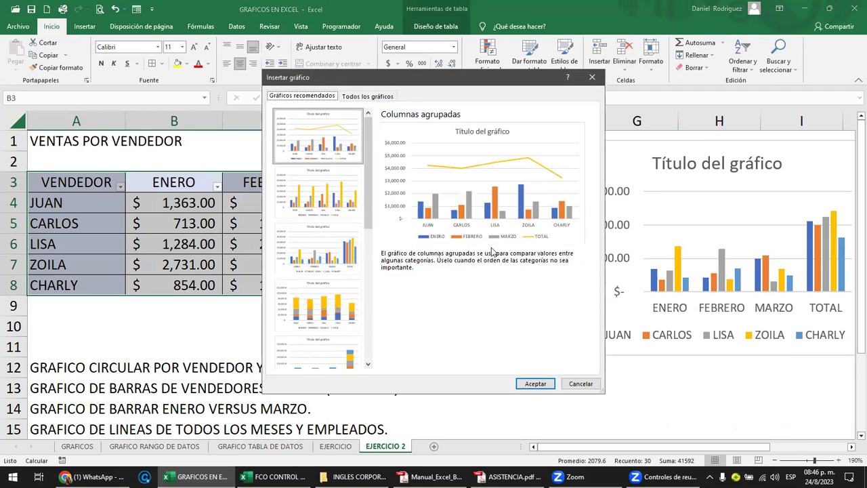
pyautogui.click(371, 98)
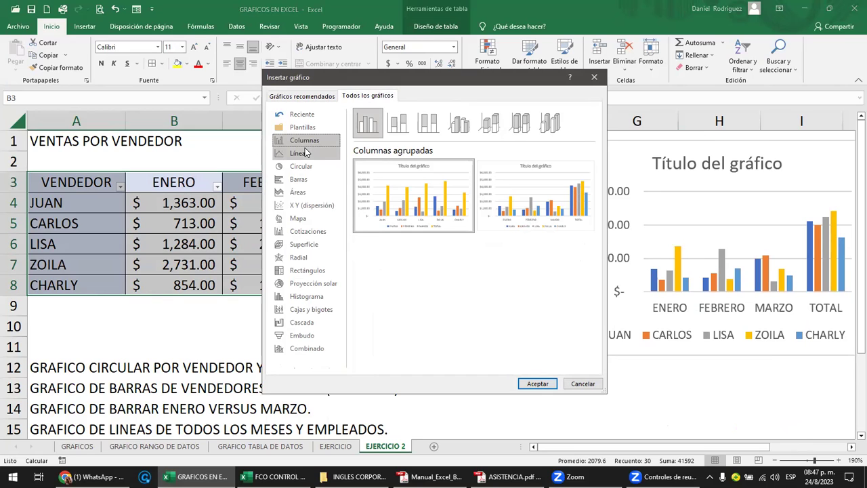
pyautogui.moveTo(392, 82); pyautogui.dragTo(533, 110)
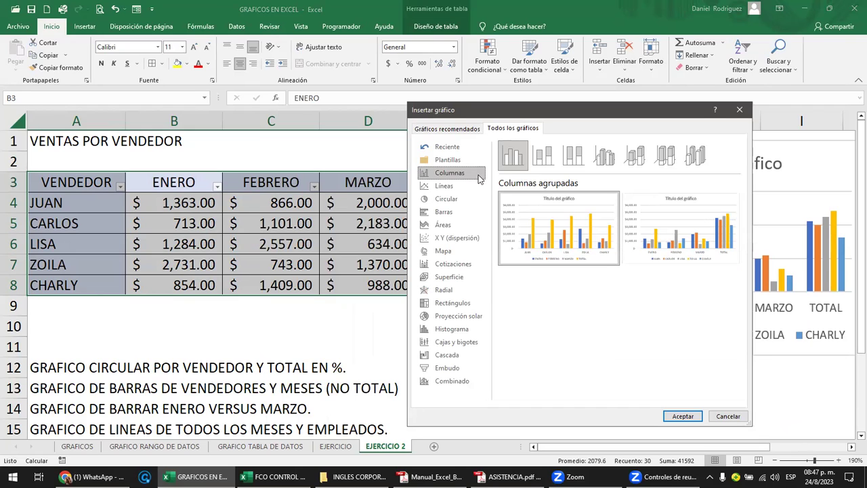
pyautogui.click(740, 110)
pyautogui.click(423, 319)
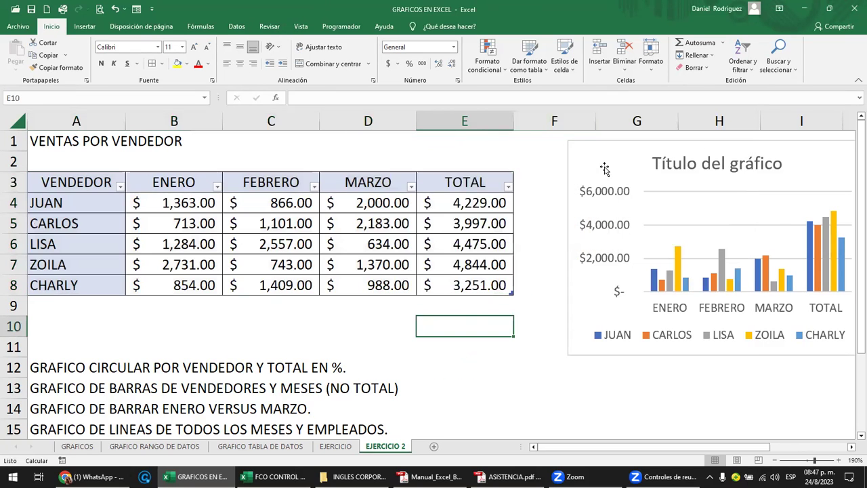
pyautogui.click(604, 169)
# Delete the old column chart and insert a 2D pie of sellers A3:A8 against TOTAL E3:E8.
pyautogui.press('Delete')
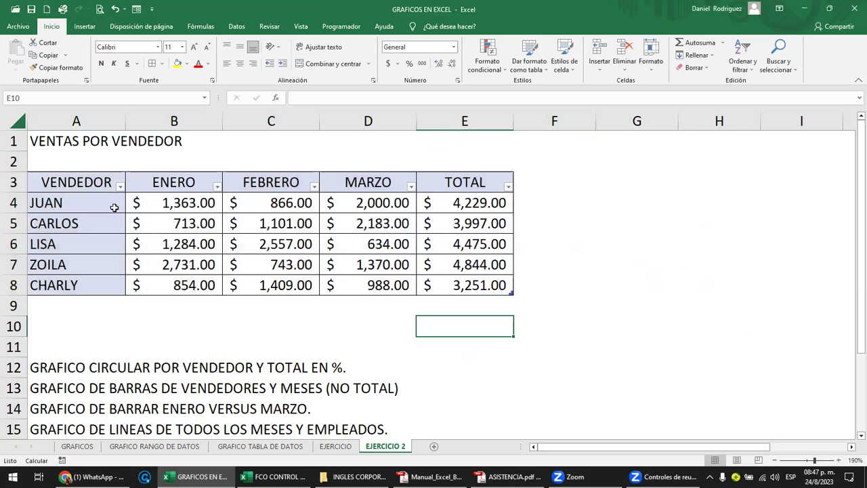
pyautogui.moveTo(80, 181); pyautogui.dragTo(79, 285)
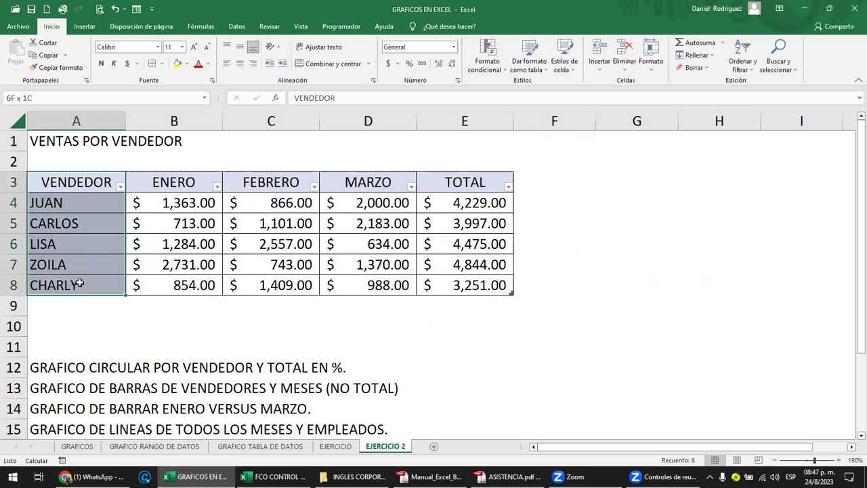
pyautogui.keyDown('ctrl'); pyautogui.moveTo(448, 183); pyautogui.dragTo(463, 287); pyautogui.keyUp('ctrl')
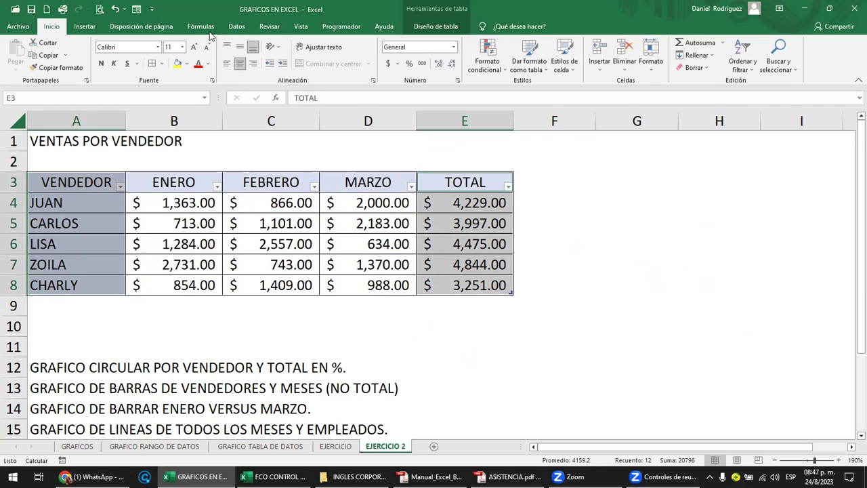
pyautogui.click(84, 26)
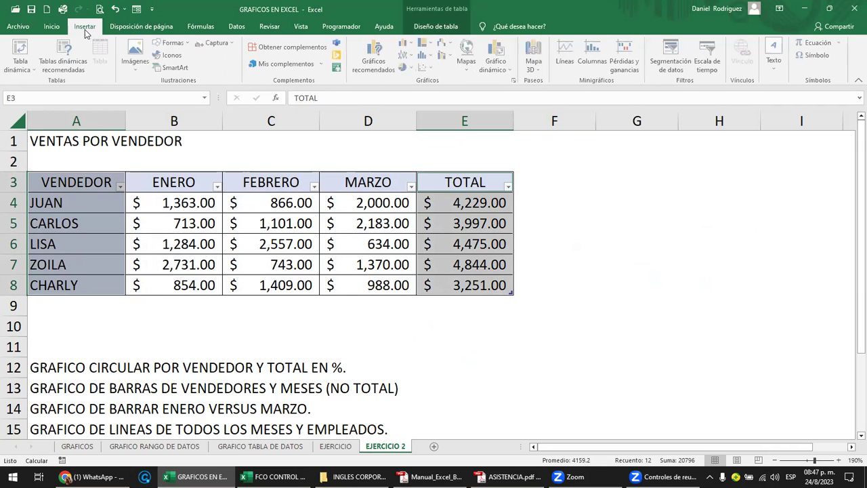
pyautogui.click(410, 69)
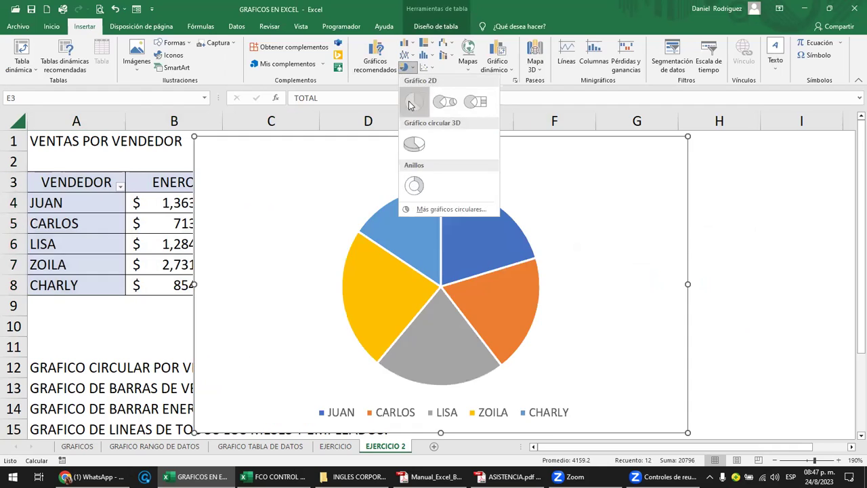
pyautogui.click(411, 95)
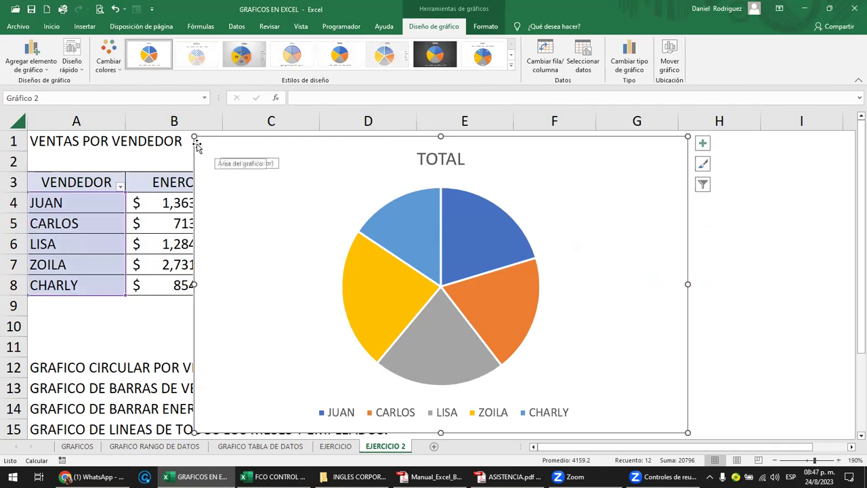
# Shrink the pie chart over columns C–G and apply the dark chart style with percentage labels.
pyautogui.moveTo(193, 138); pyautogui.dragTo(232, 188)
pyautogui.moveTo(316, 214)
pyautogui.mouseDown()
pyautogui.moveTo(391, 233)
pyautogui.moveTo(303, 159)
pyautogui.mouseUp()
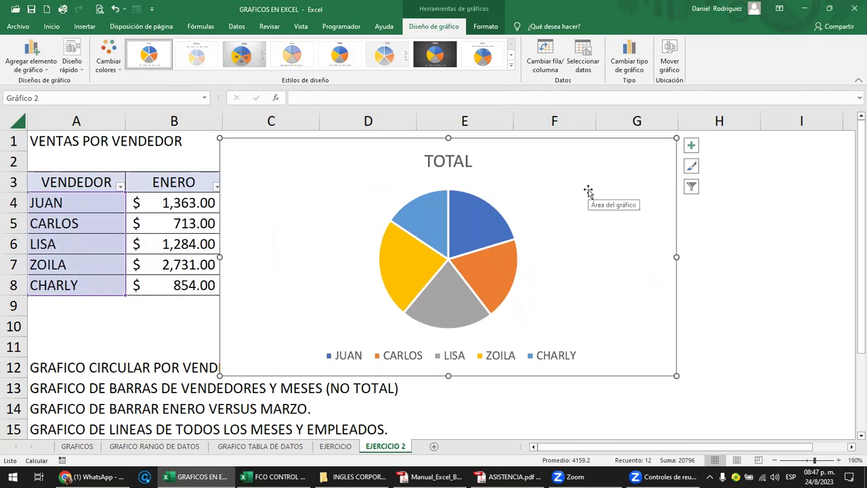
pyautogui.click(512, 67)
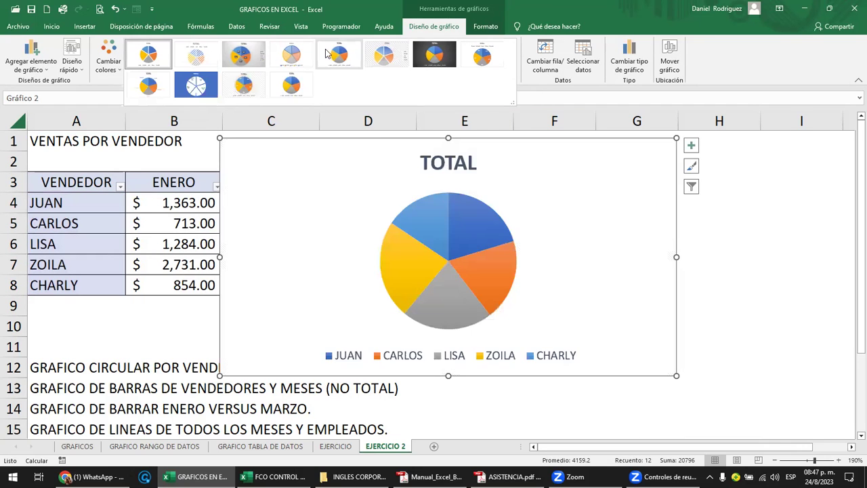
pyautogui.click(244, 56)
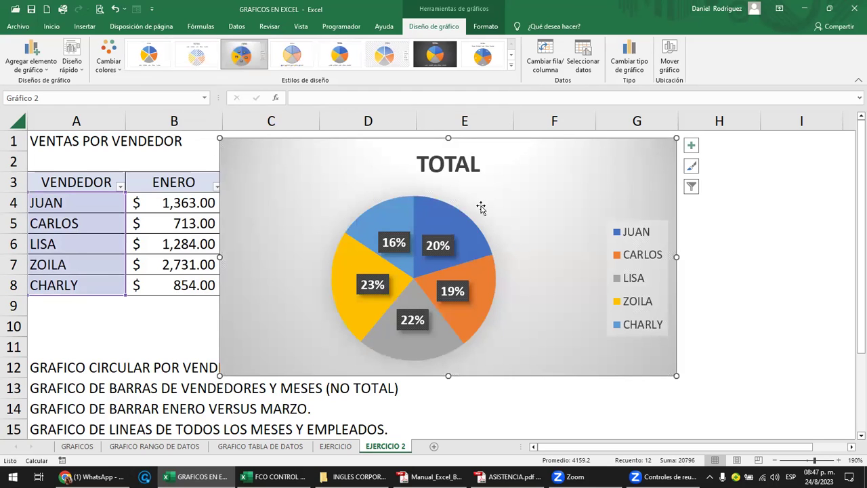
pyautogui.click(441, 54)
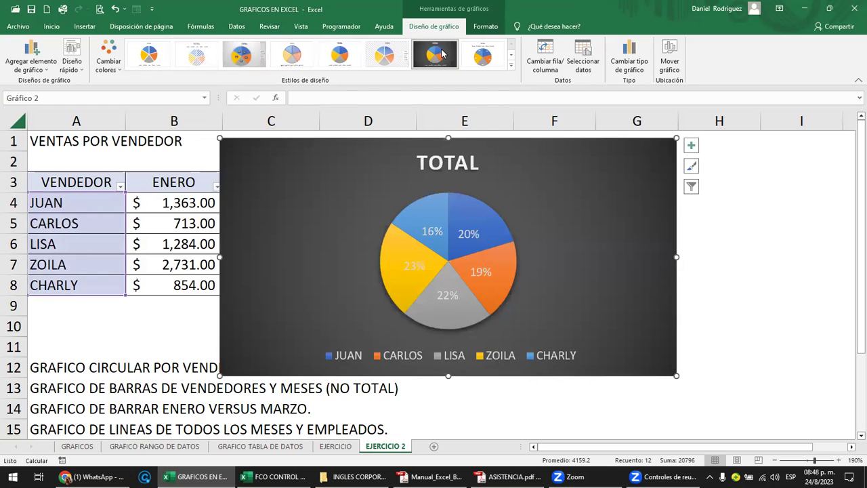
pyautogui.click(511, 64)
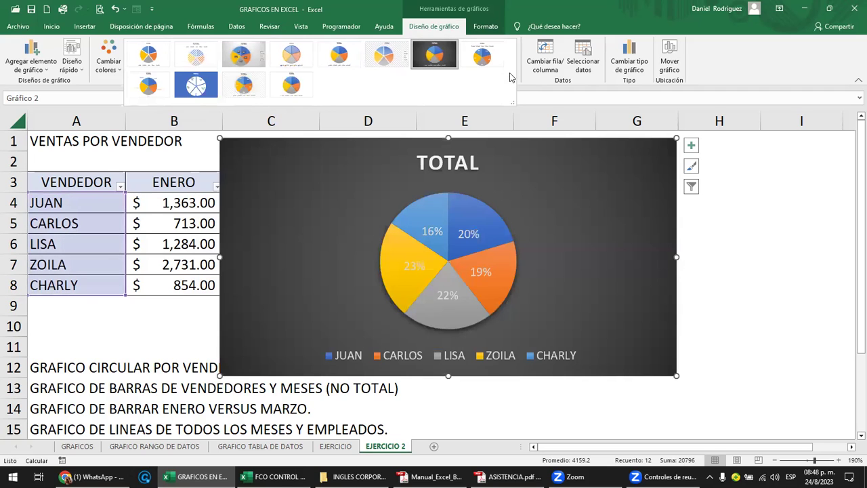
pyautogui.click(444, 56)
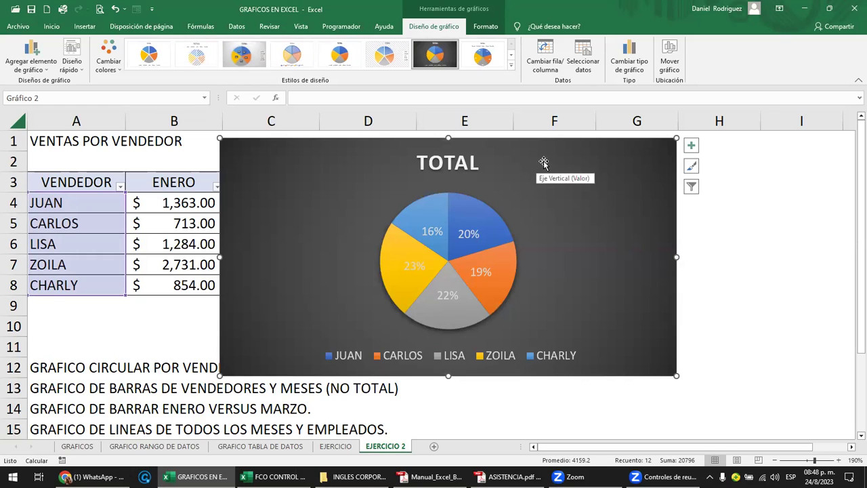
pyautogui.click(424, 163)
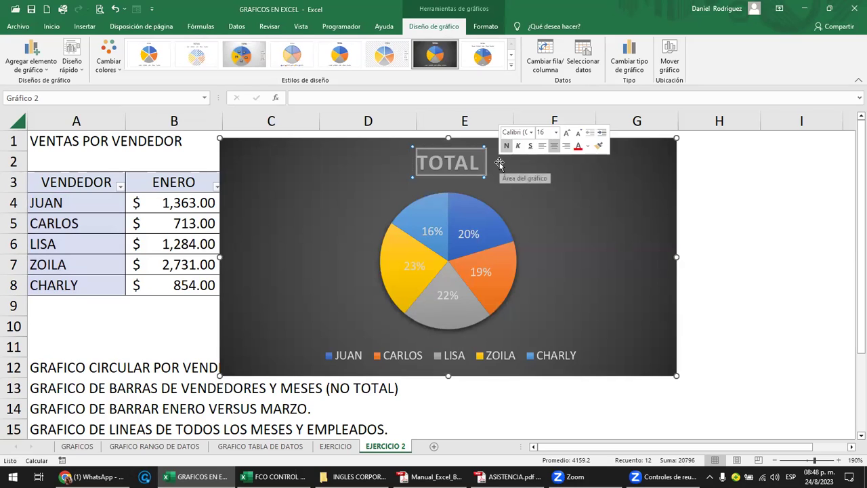
# Retitle the pie chart 'VENTAS POR VENDEDOR' and move it right, beside the sales table.
pyautogui.write('VENTAS PO')
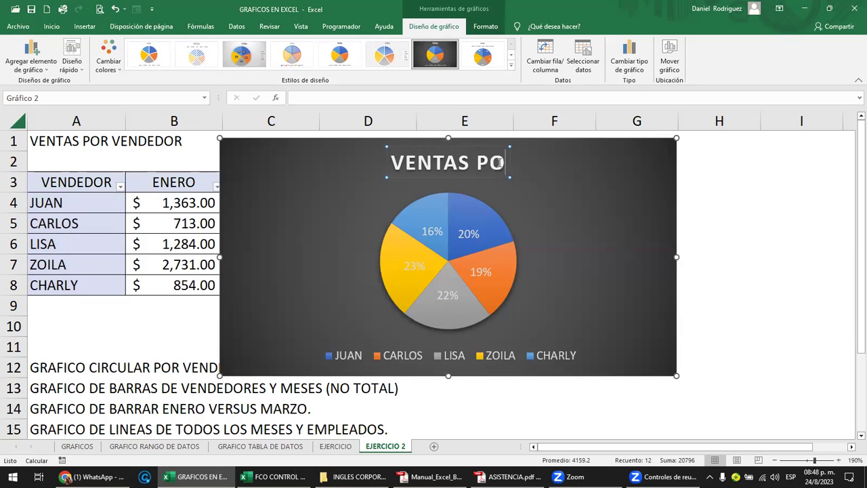
pyautogui.write('R VENDEDOR')
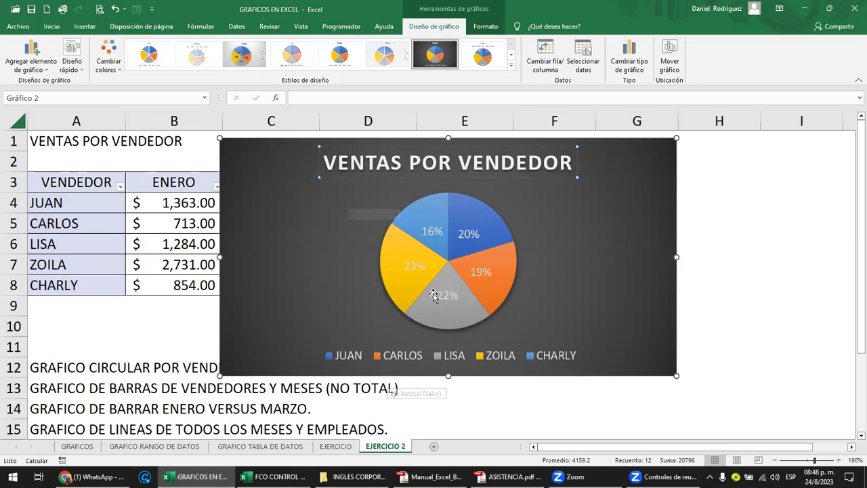
pyautogui.moveTo(614, 155); pyautogui.dragTo(774, 149)
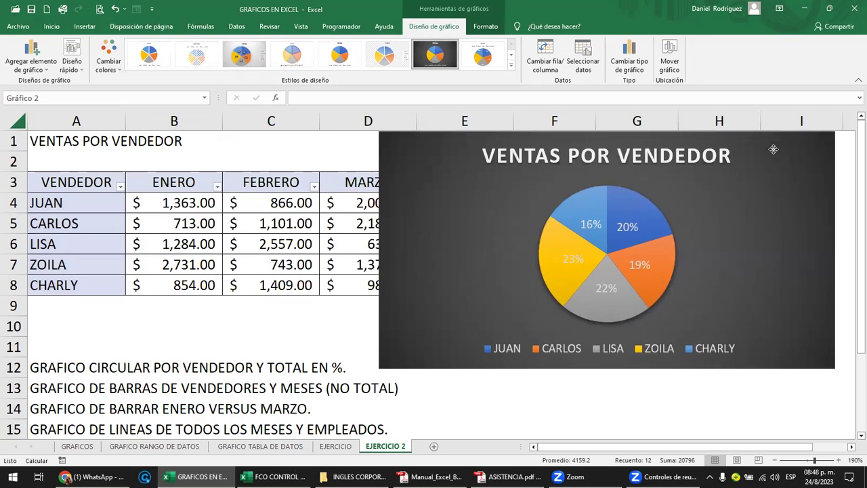
pyautogui.click(669, 238)
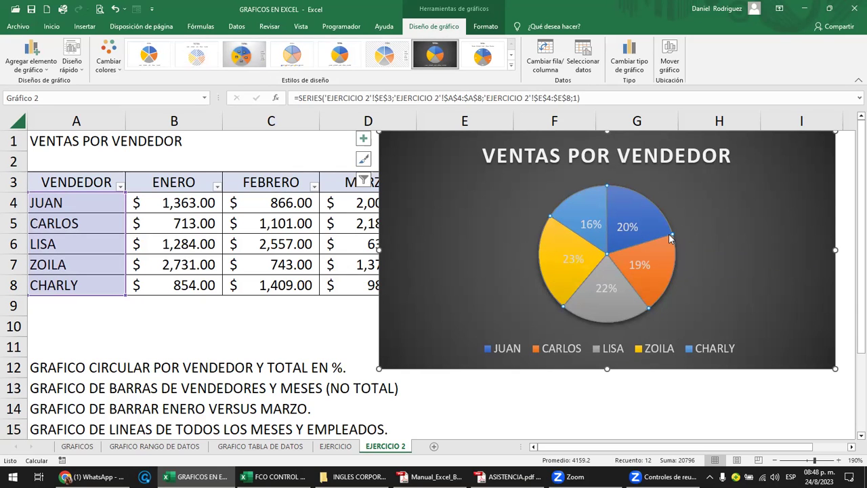
pyautogui.click(569, 262)
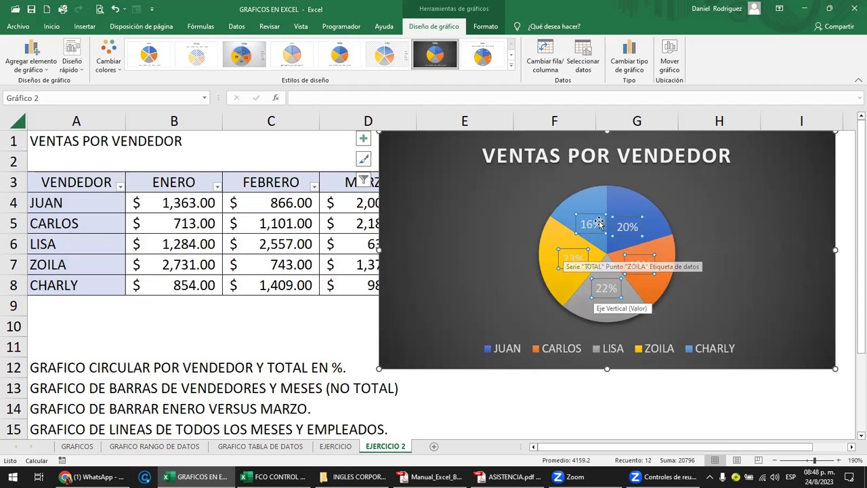
# Format all the pie's percentage labels (16%–23%) bold with a red font colour.
pyautogui.click(559, 250)
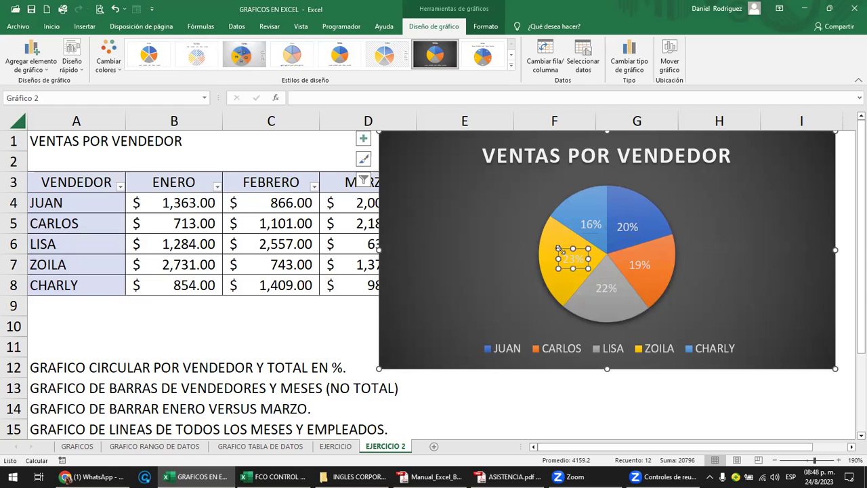
pyautogui.click(587, 226)
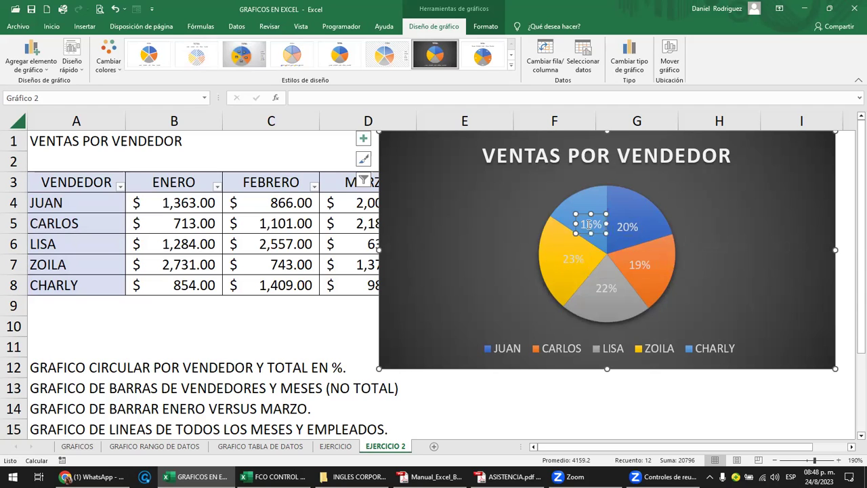
pyautogui.click(628, 227)
pyautogui.click(639, 264)
pyautogui.click(606, 288)
pyautogui.click(429, 227)
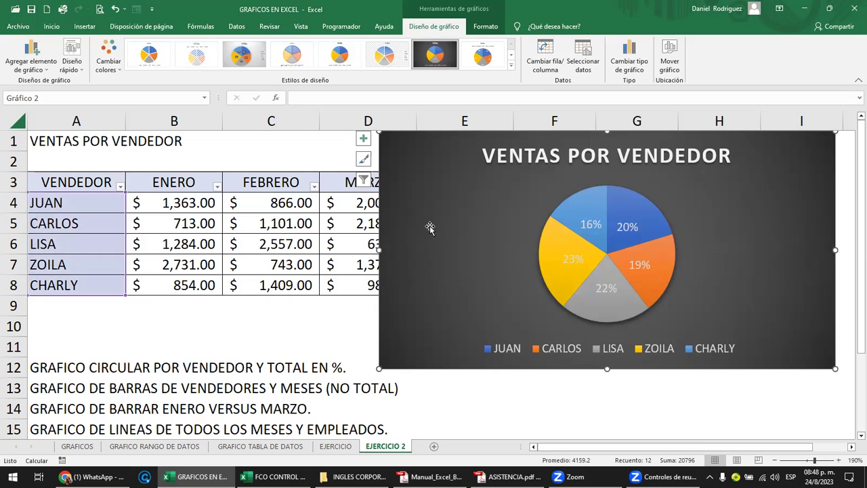
pyautogui.click(571, 257)
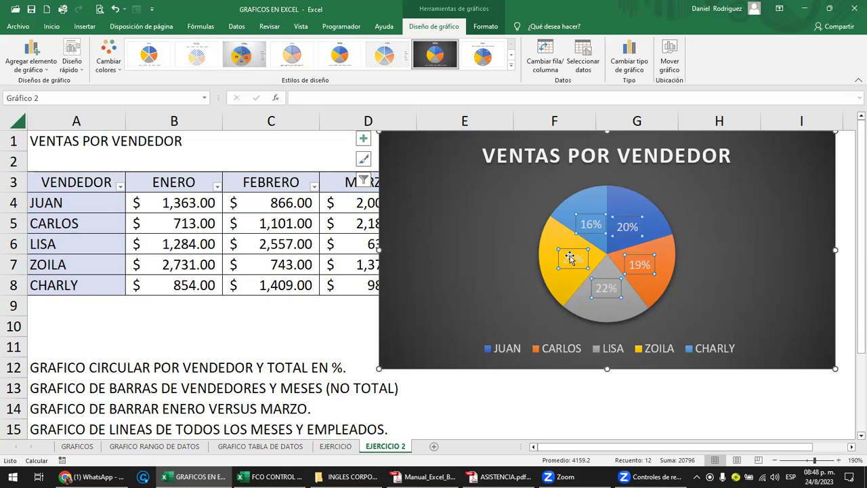
pyautogui.click(51, 26)
pyautogui.click(102, 64)
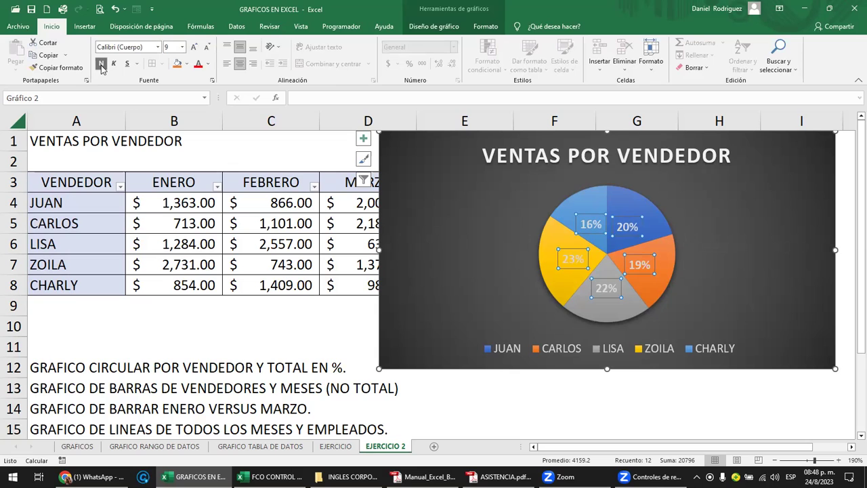
pyautogui.click(198, 65)
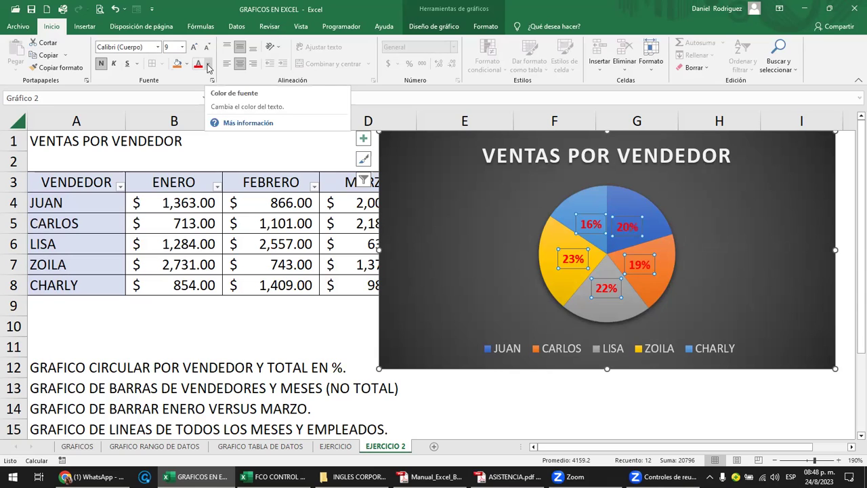
pyautogui.click(742, 243)
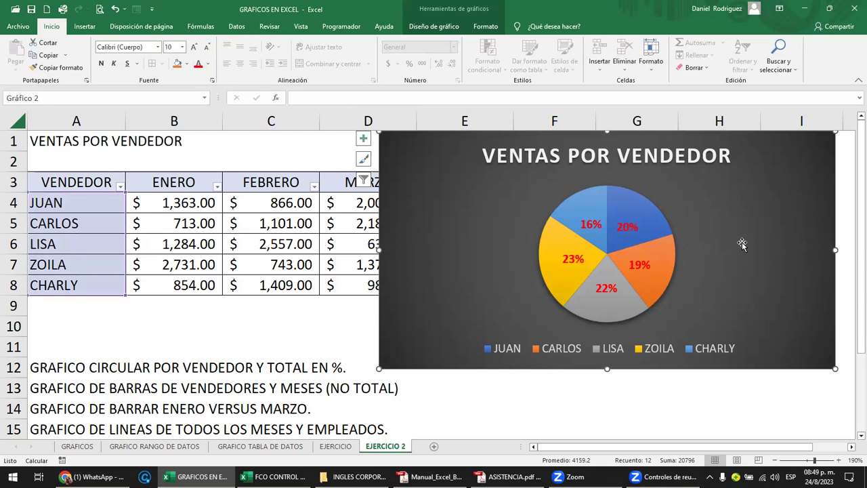
pyautogui.click(570, 204)
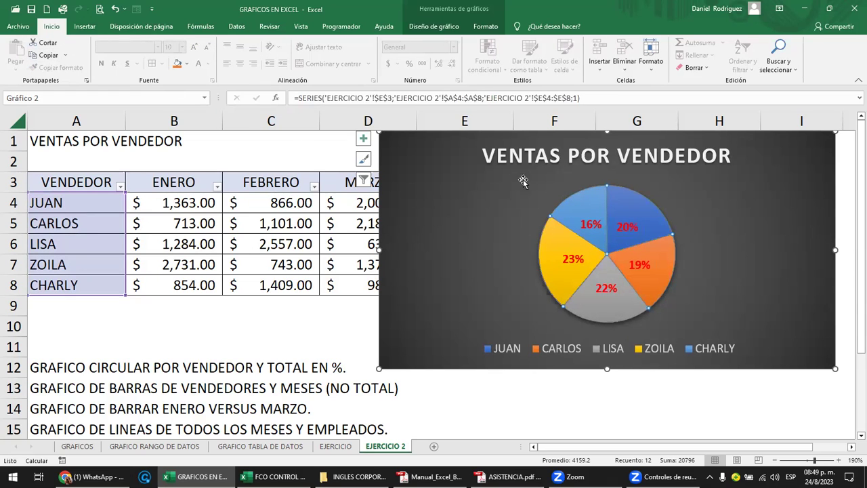
pyautogui.click(590, 224)
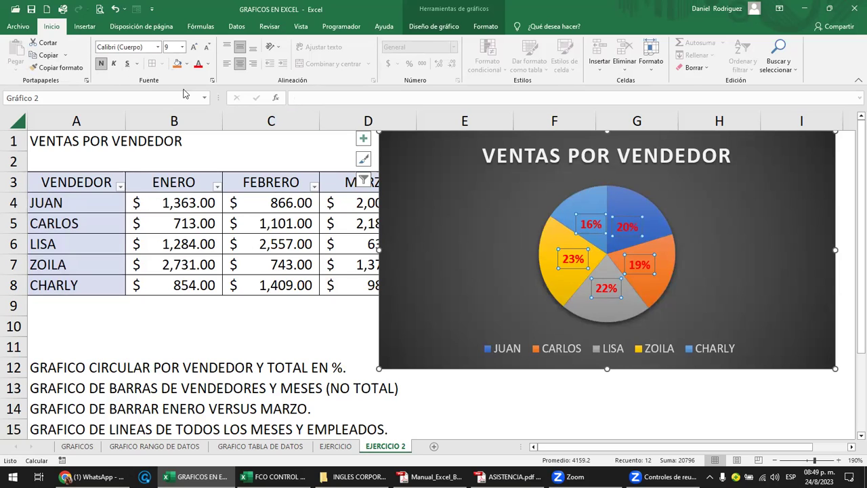
# Drag the pie chart left over columns C–D and reselect it.
pyautogui.moveTo(782, 162); pyautogui.dragTo(659, 183)
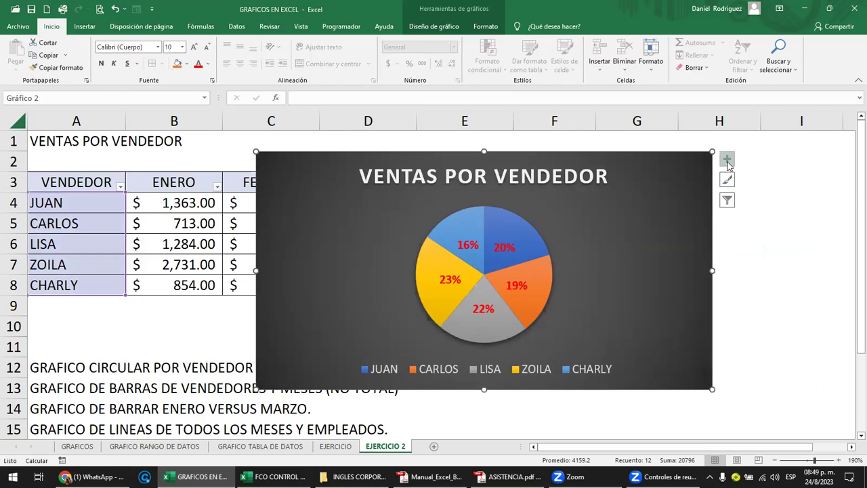
pyautogui.click(809, 263)
pyautogui.click(699, 172)
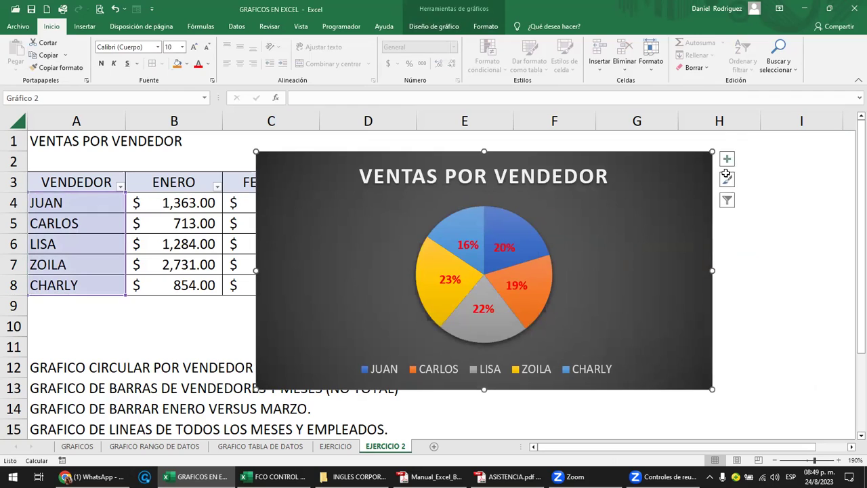
pyautogui.click(752, 236)
pyautogui.click(701, 174)
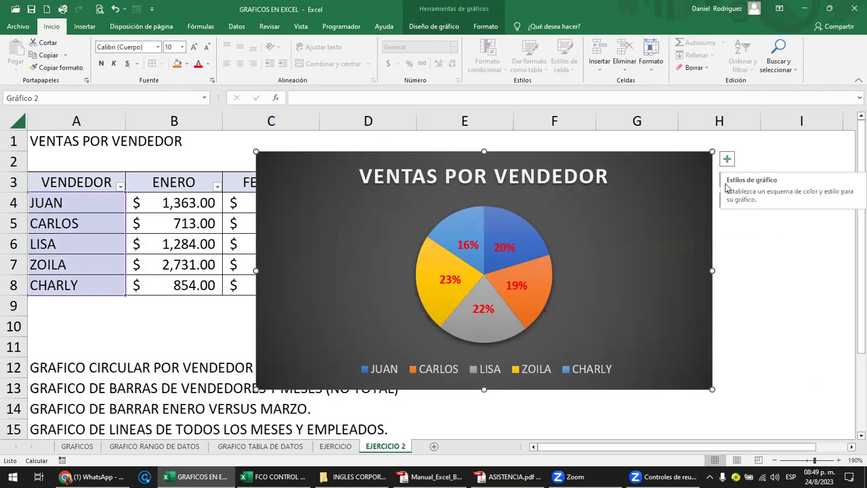
# Browse the pie chart's style and filter options without changing anything.
pyautogui.click(726, 182)
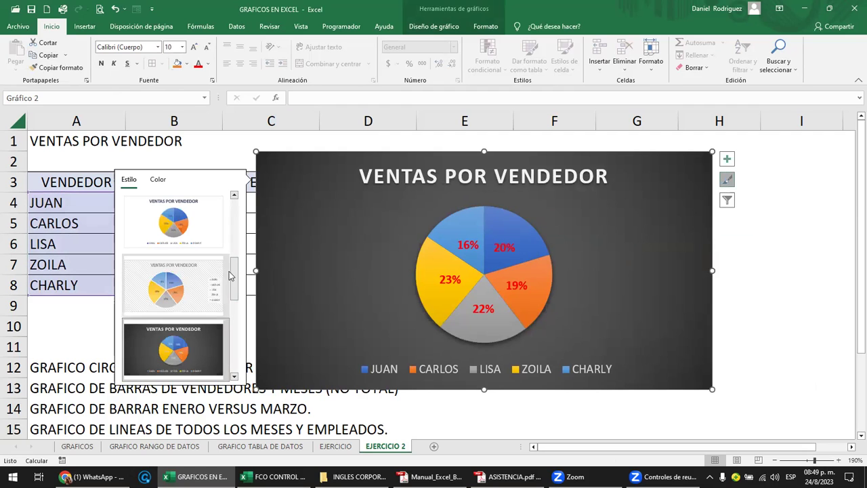
pyautogui.scroll(-1, 234, 278)
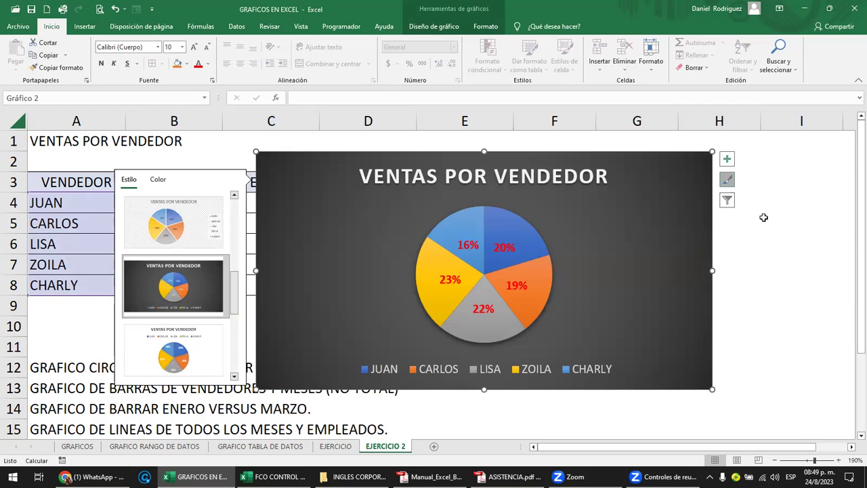
pyautogui.click(731, 204)
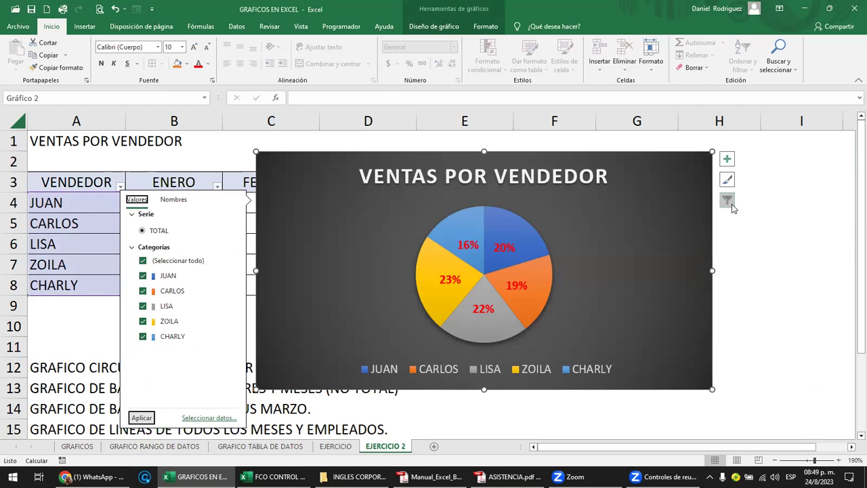
pyautogui.click(776, 255)
# Shrink the pie chart from its top-right corner, recentre its title, and move it below the table.
pyautogui.moveTo(633, 160); pyautogui.dragTo(752, 152)
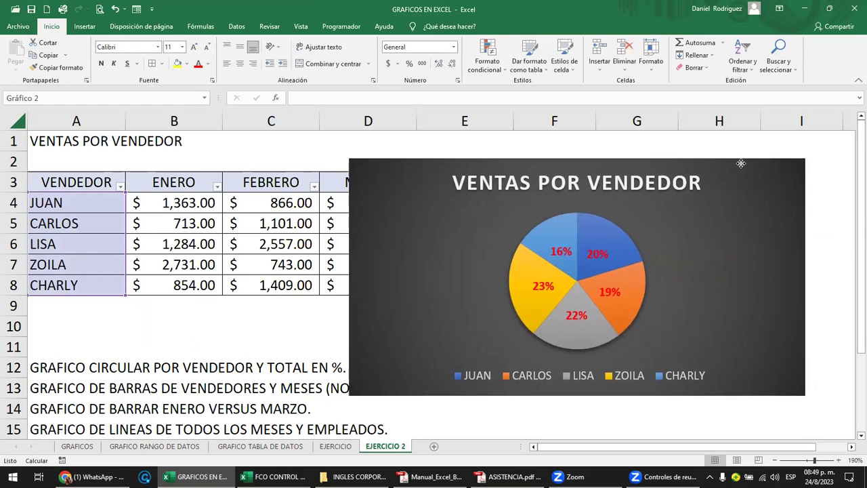
pyautogui.moveTo(831, 144); pyautogui.dragTo(751, 152)
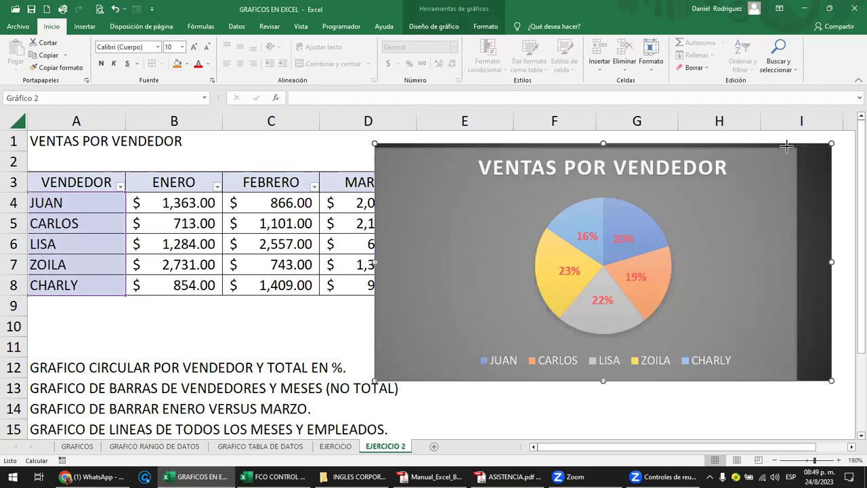
pyautogui.moveTo(602, 173); pyautogui.dragTo(711, 169)
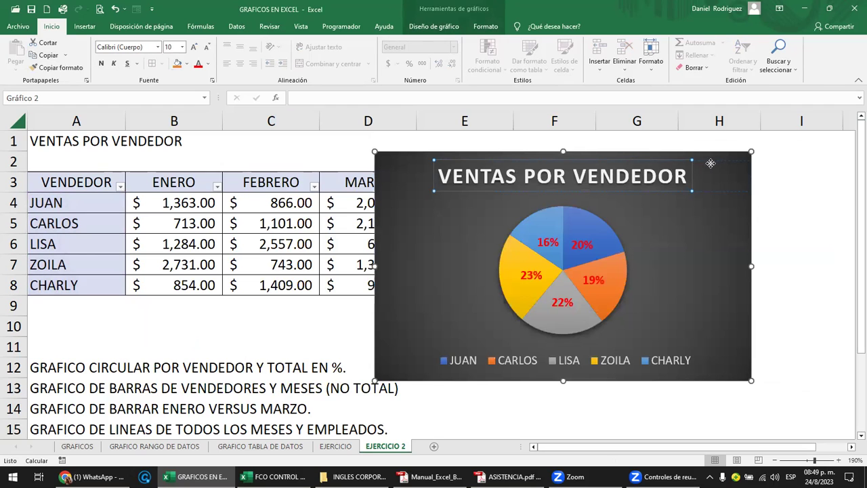
pyautogui.click(558, 163)
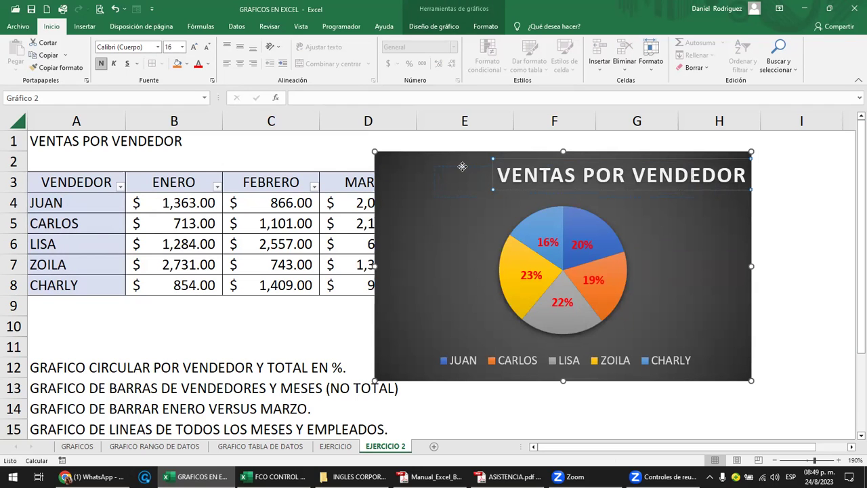
pyautogui.moveTo(524, 160); pyautogui.dragTo(466, 165)
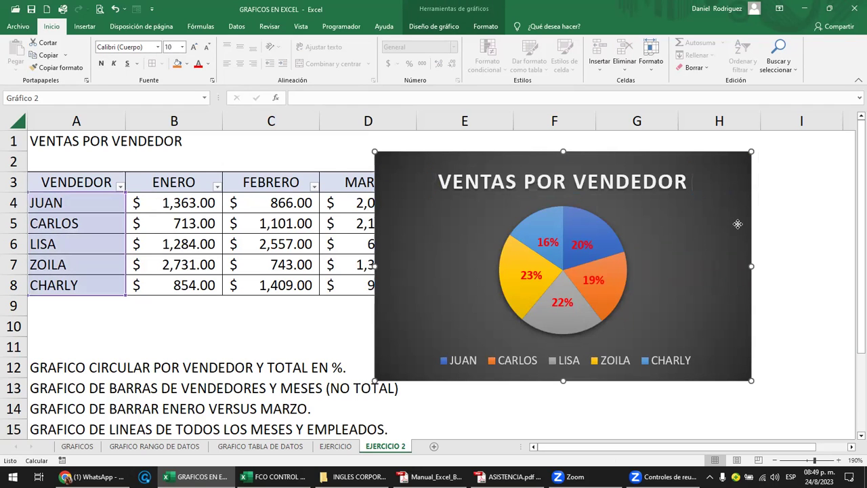
pyautogui.moveTo(714, 169); pyautogui.dragTo(787, 345)
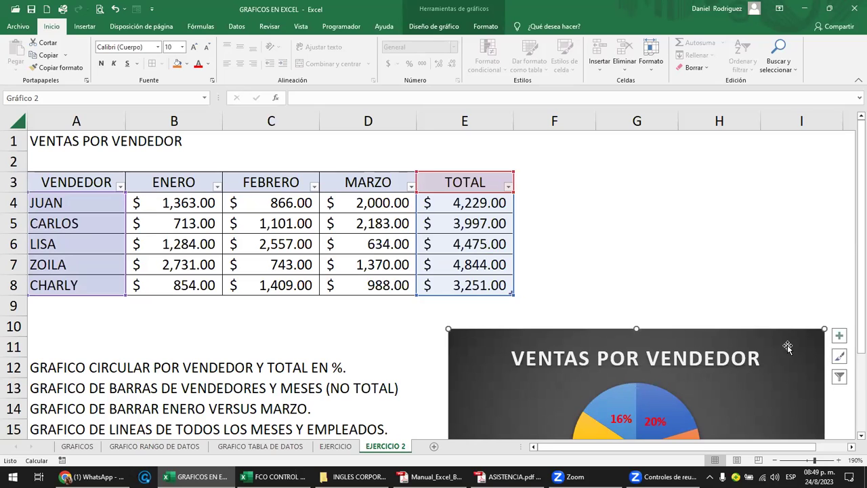
# Select A3:D8, the vendor names with ENERO, FEBRERO and MARZO, after discarding a TOTAL selection.
pyautogui.click(86, 198)
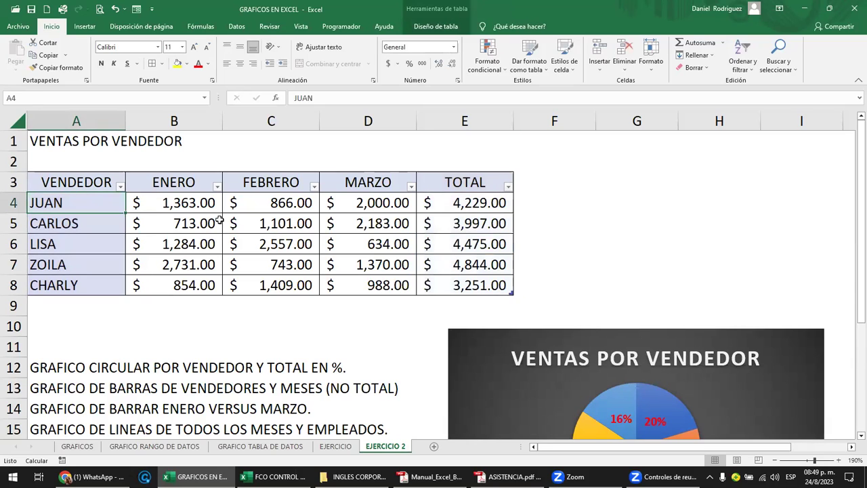
pyautogui.moveTo(474, 181); pyautogui.dragTo(491, 281)
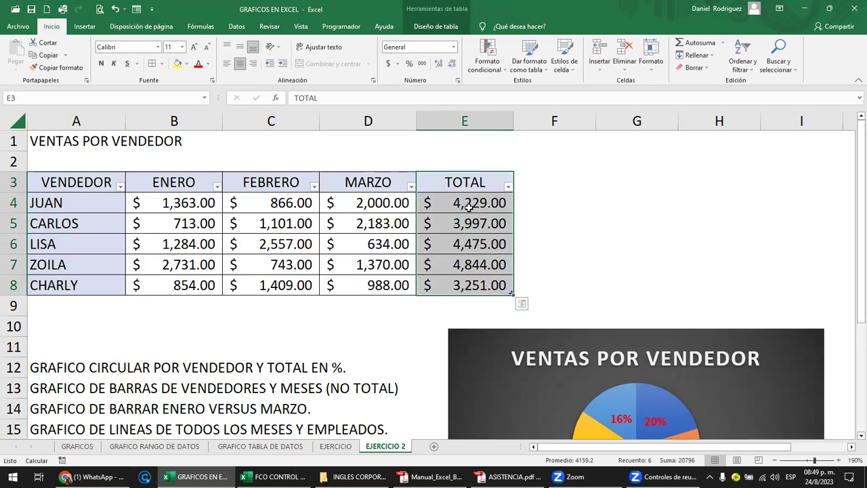
pyautogui.keyDown('ctrl'); pyautogui.moveTo(68, 181); pyautogui.dragTo(86, 286); pyautogui.keyUp('ctrl')
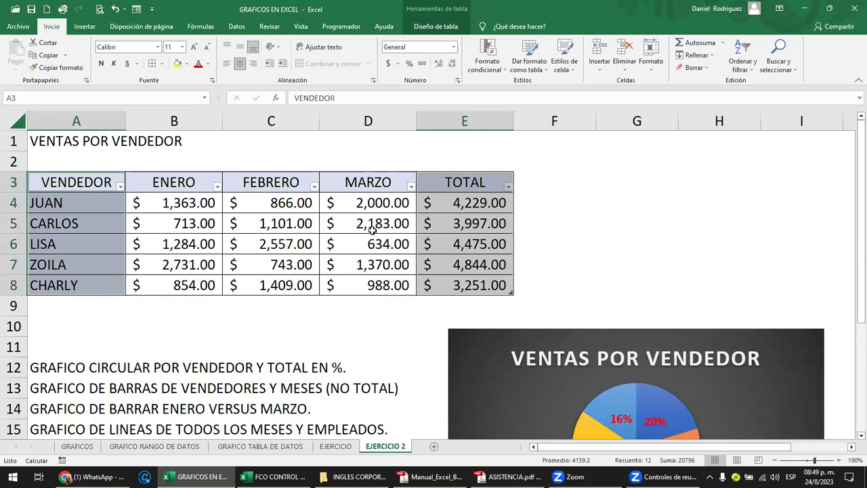
pyautogui.click(585, 236)
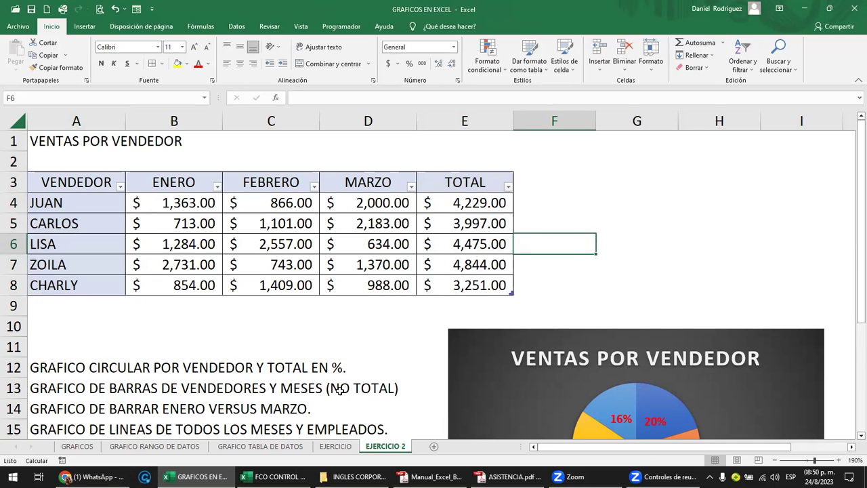
pyautogui.moveTo(78, 183); pyautogui.dragTo(366, 288)
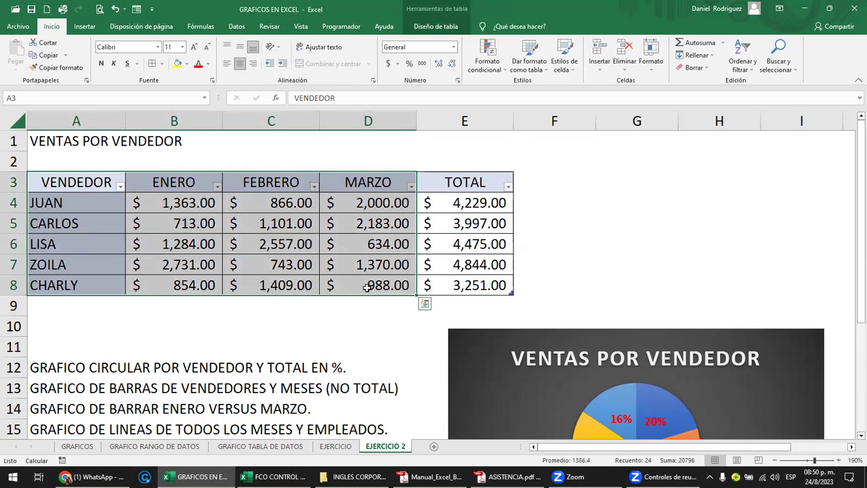
# Insert a clustered bar chart of the selected monthly sales from Quick Analysis > Gráficos > Barras.
pyautogui.click(422, 307)
pyautogui.click(369, 328)
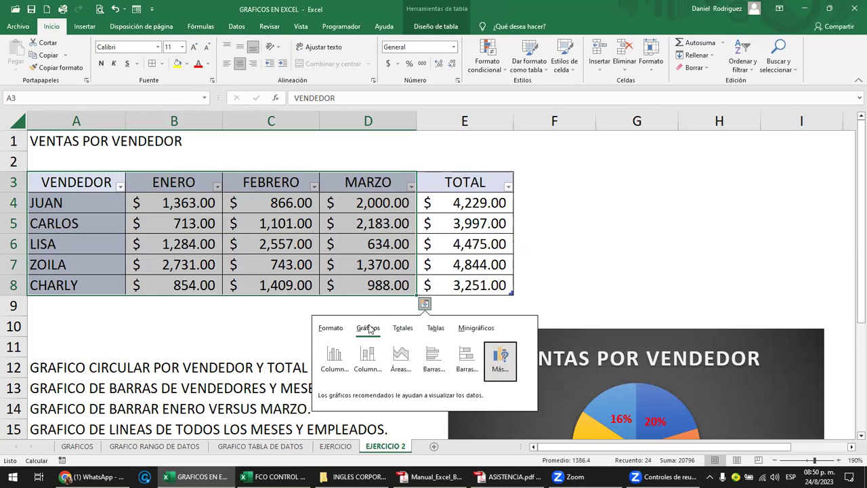
pyautogui.moveTo(356, 357)
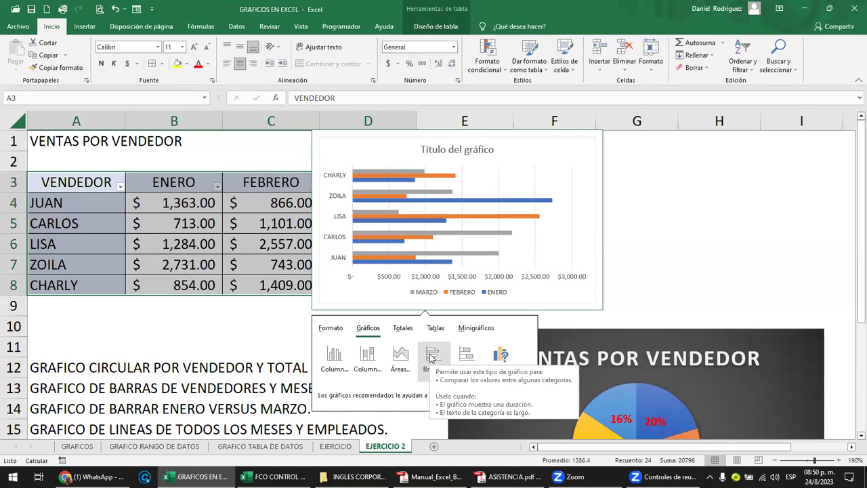
pyautogui.click(430, 358)
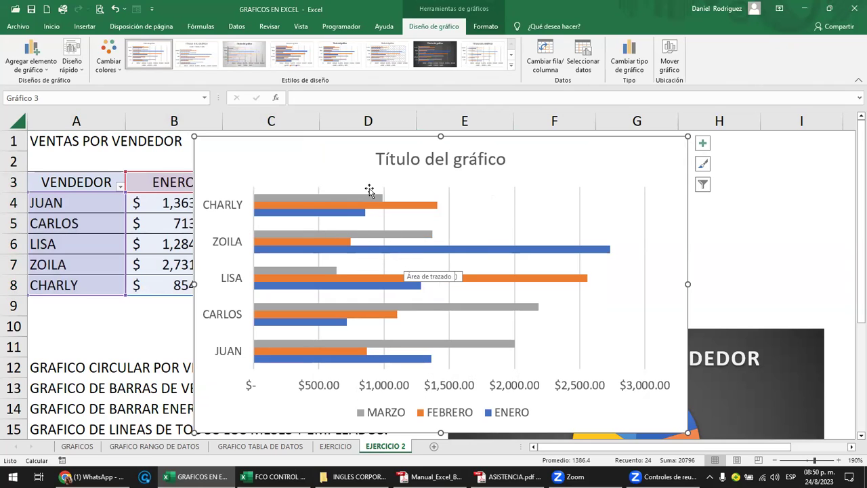
pyautogui.click(381, 158)
# Replace the bar chart's placeholder title with VENTAS.
pyautogui.click(380, 158)
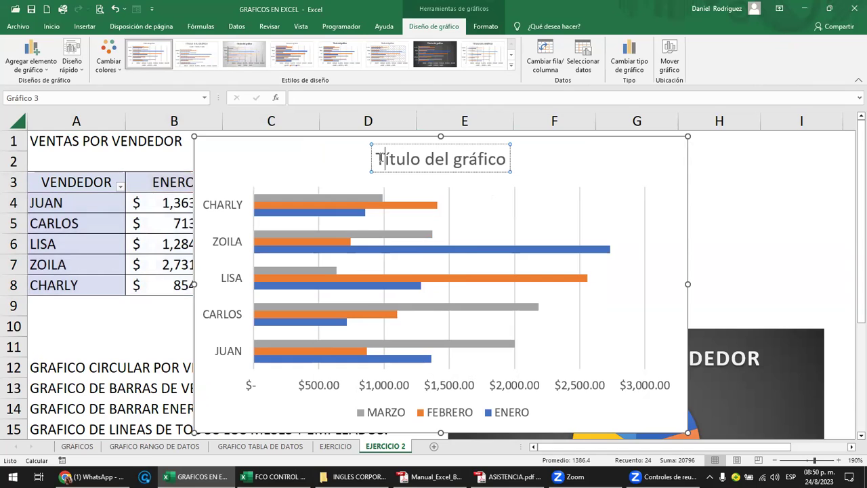
pyautogui.press('Delete')
pyautogui.press('Delete')
pyautogui.hotkey('ctrl', 'Delete')
pyautogui.hotkey('ctrl', 'Delete')
pyautogui.hotkey('ctrl', 'Delete')
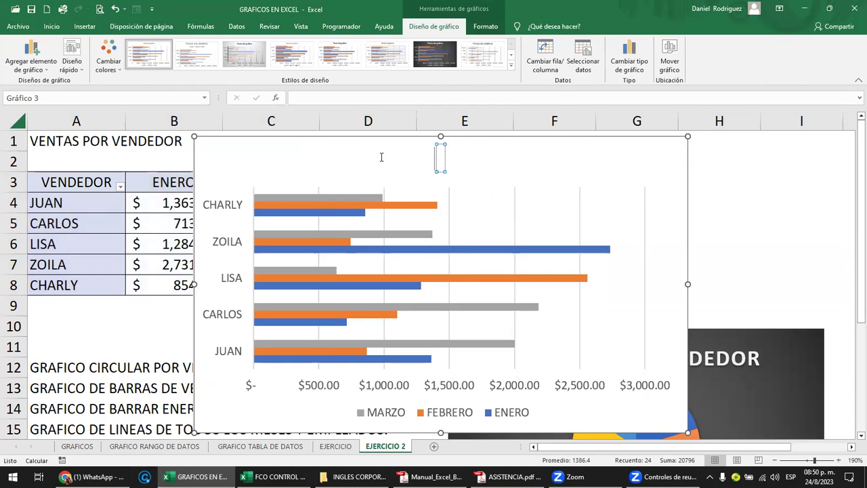
pyautogui.write('VENTAS')
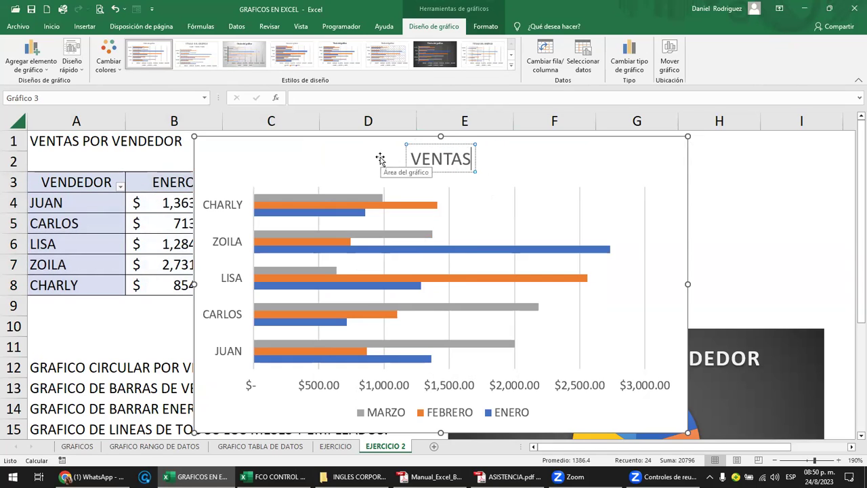
pyautogui.click(724, 244)
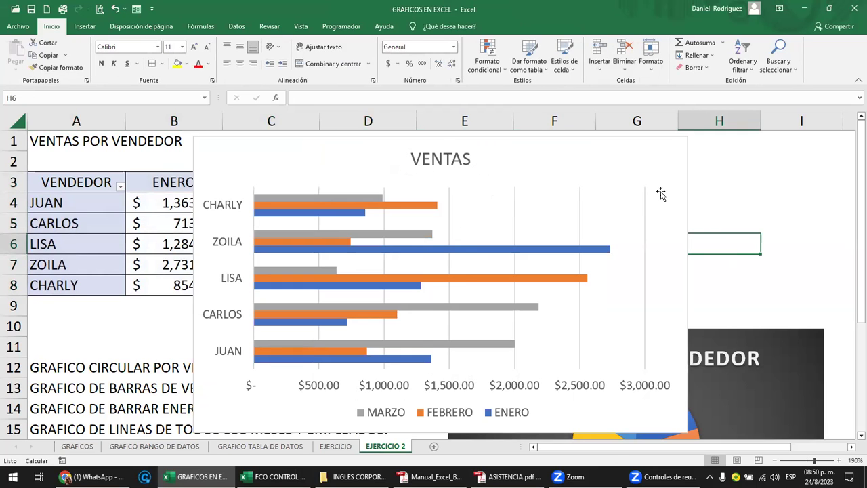
# Move the VENTAS chart right of the pie chart and align the two charts.
pyautogui.click(630, 155)
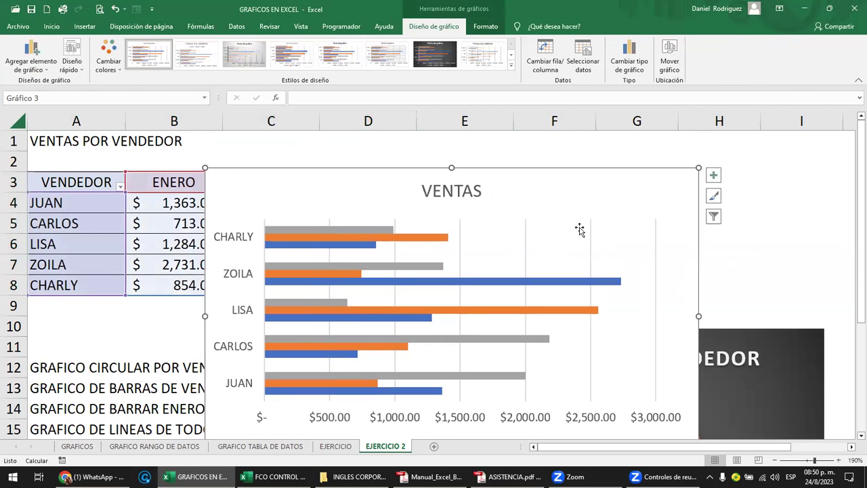
pyautogui.scroll(-6, 572, 232)
pyautogui.click(381, 148)
pyautogui.moveTo(310, 152)
pyautogui.mouseDown()
pyautogui.moveTo(684, 252)
pyautogui.moveTo(683, 261)
pyautogui.mouseUp()
pyautogui.moveTo(412, 230); pyautogui.dragTo(414, 268)
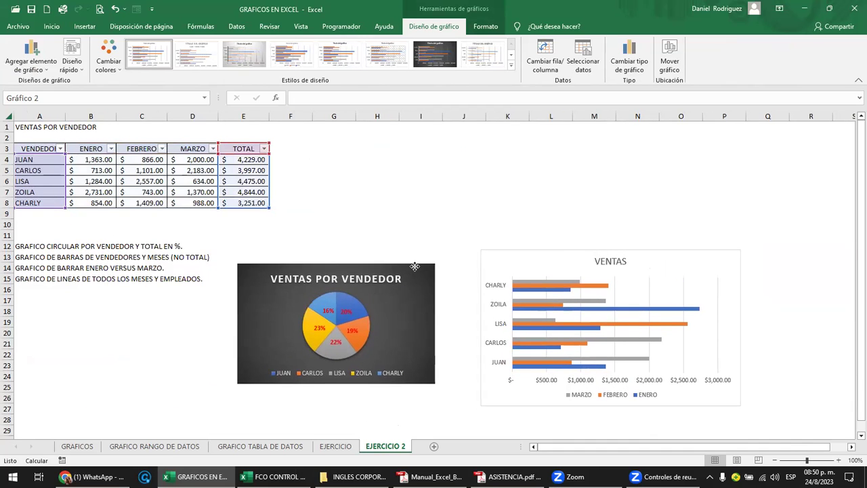
pyautogui.moveTo(503, 278); pyautogui.dragTo(489, 290)
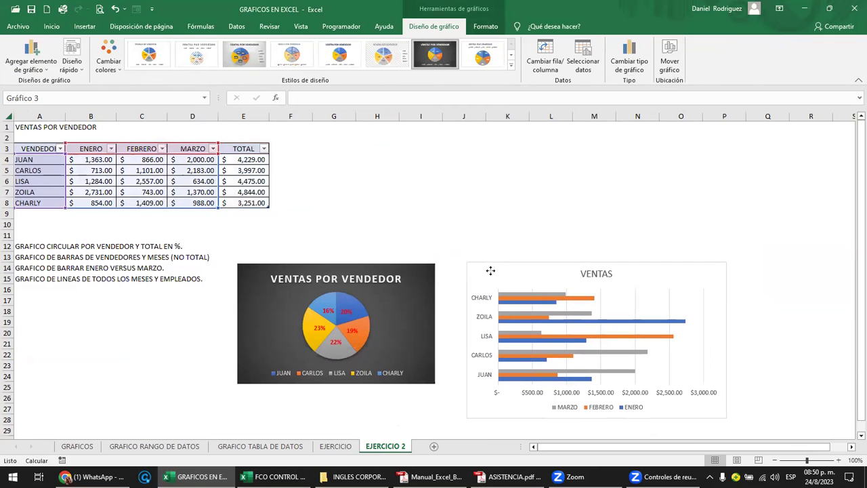
pyautogui.keyDown('ctrl'); pyautogui.scroll(1, 63, 356); pyautogui.keyUp('ctrl')
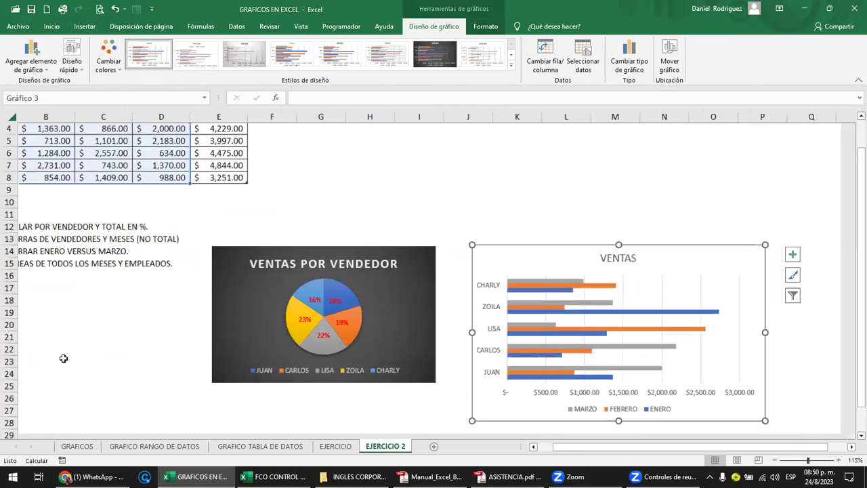
pyautogui.click(75, 328)
pyautogui.press('Left')
pyautogui.press('Up')
pyautogui.press('Up')
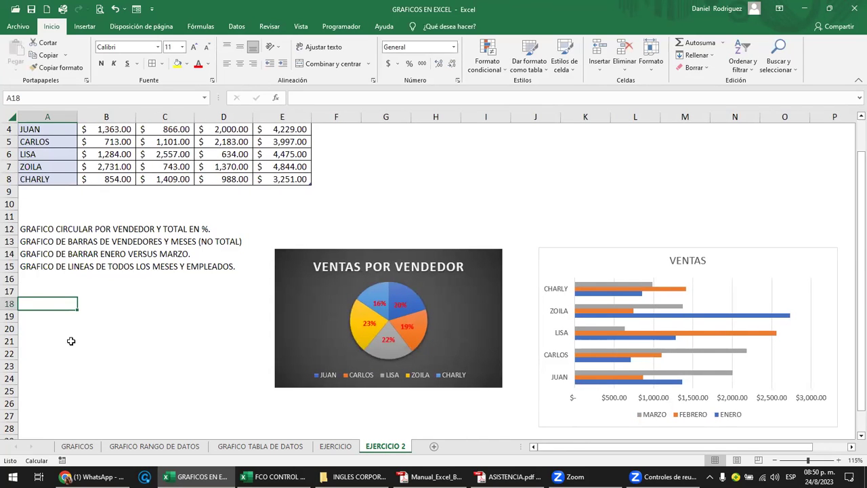
# Correct BARRAR to BARRAS in cell A14's instruction text.
pyautogui.click(73, 255)
pyautogui.press('F2')
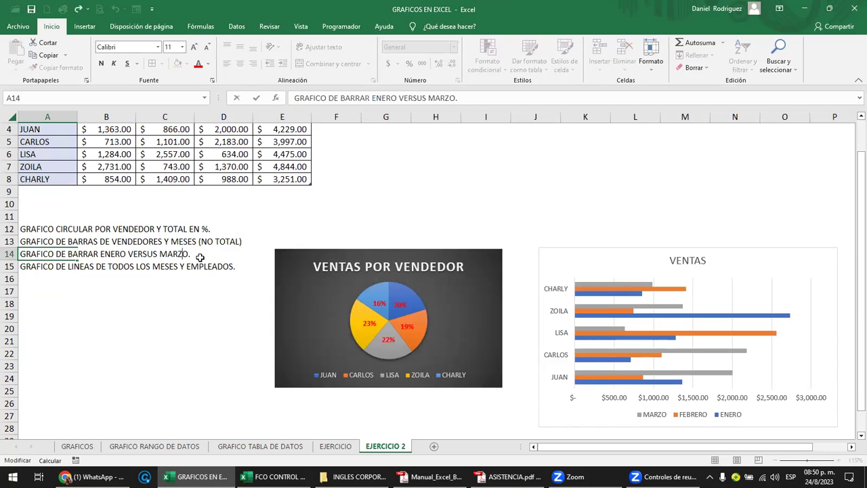
pyautogui.press('BackSpace')
pyautogui.write('S')
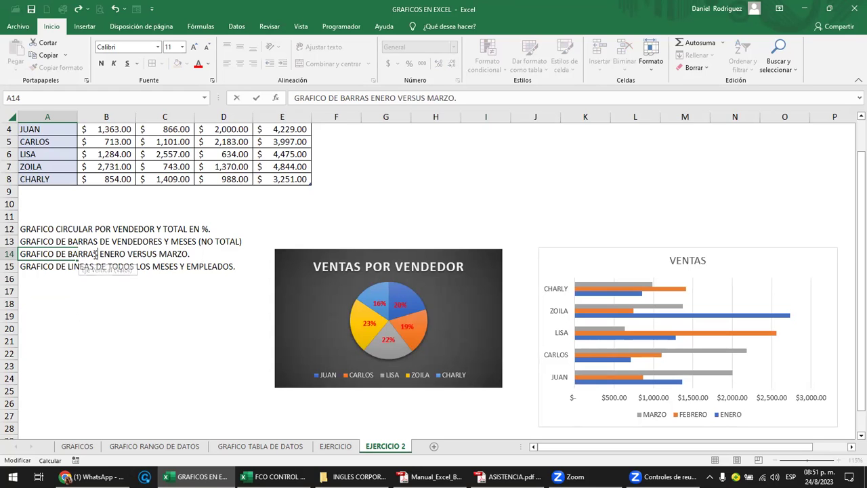
pyautogui.click(164, 299)
# Select A3:B8 together with D3:D8 for the VENDEDOR, ENERO and MARZO columns.
pyautogui.scroll(1, 164, 299)
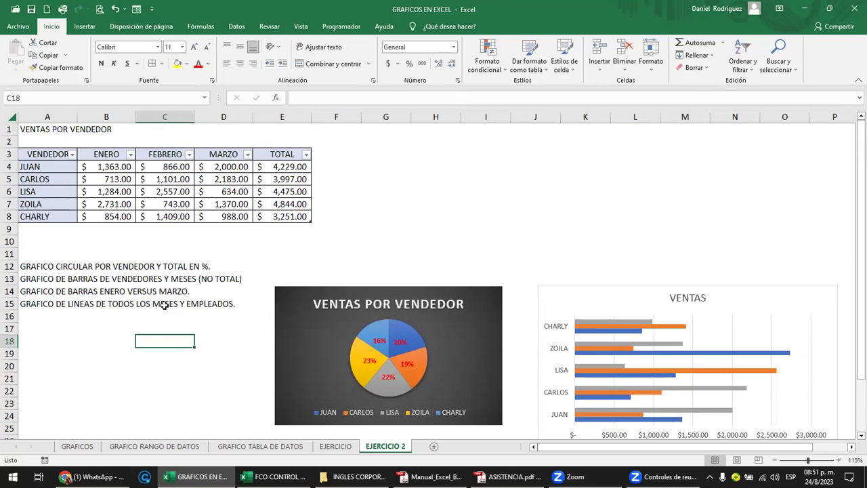
pyautogui.moveTo(46, 156); pyautogui.dragTo(48, 216)
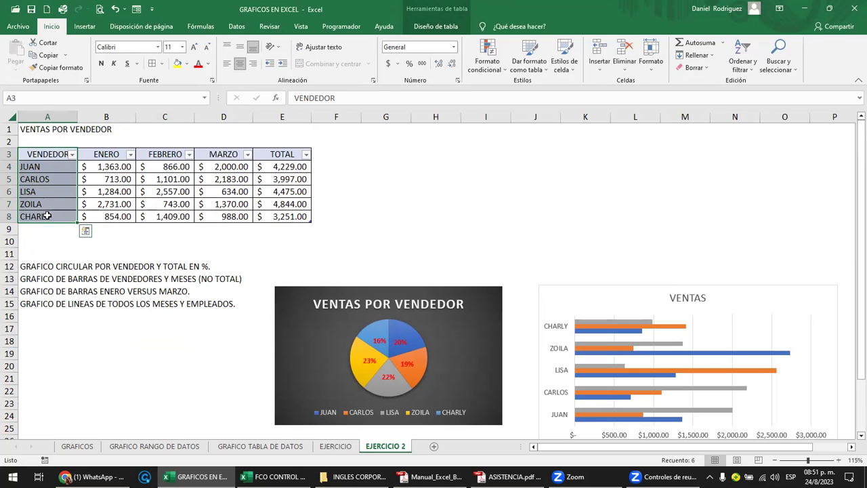
pyautogui.moveTo(42, 156); pyautogui.dragTo(100, 214)
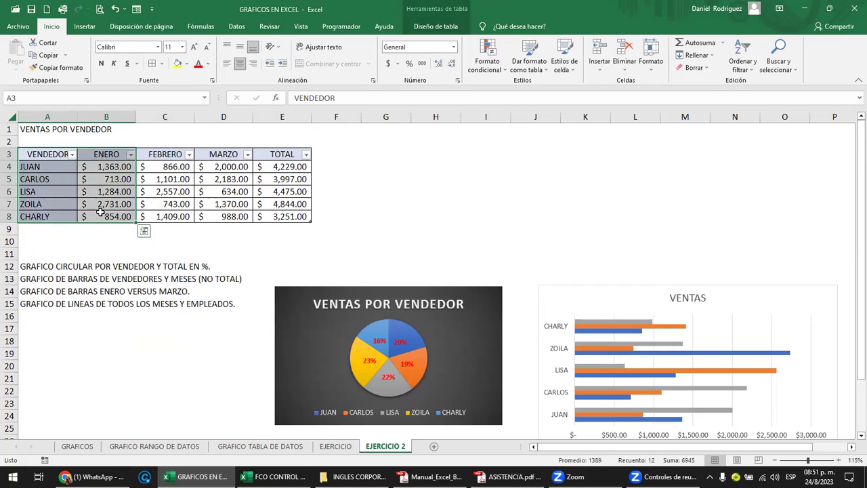
pyautogui.keyDown('ctrl'); pyautogui.moveTo(218, 155); pyautogui.dragTo(227, 214); pyautogui.keyUp('ctrl')
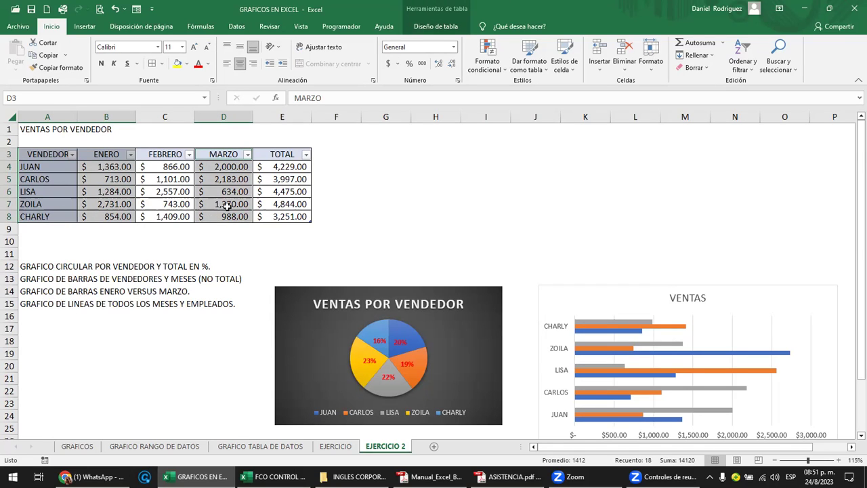
pyautogui.click(84, 27)
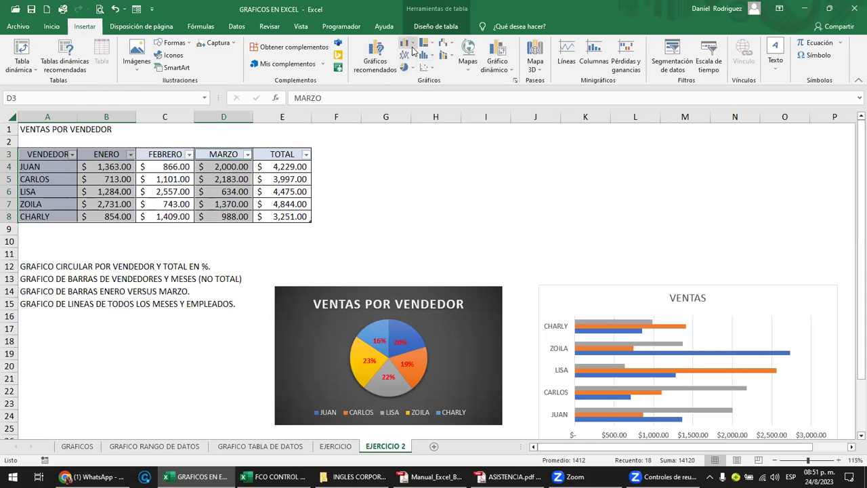
# Insert a clustered bar chart of ENERO vs MARZO, move it up beside the table, and shrink it.
pyautogui.click(382, 76)
pyautogui.click(379, 96)
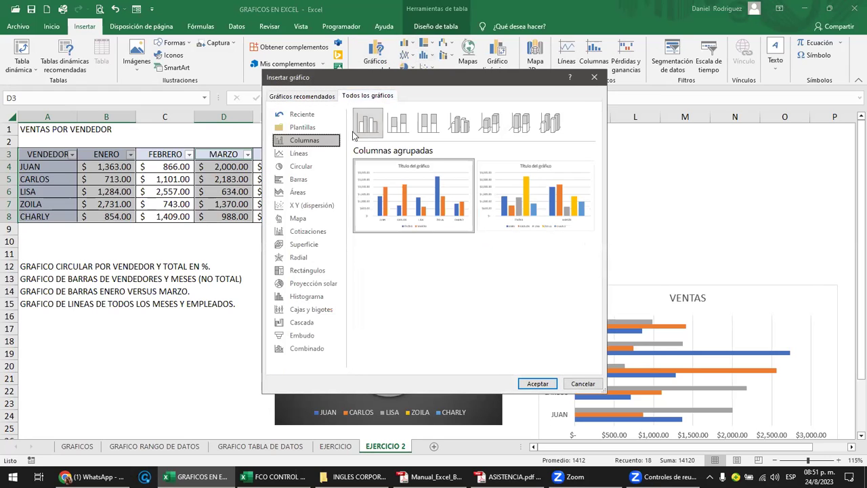
pyautogui.click(300, 182)
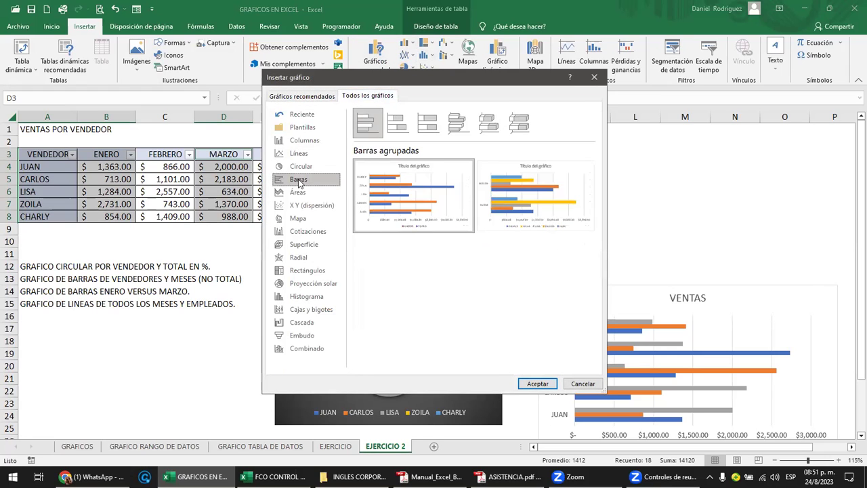
pyautogui.click(302, 142)
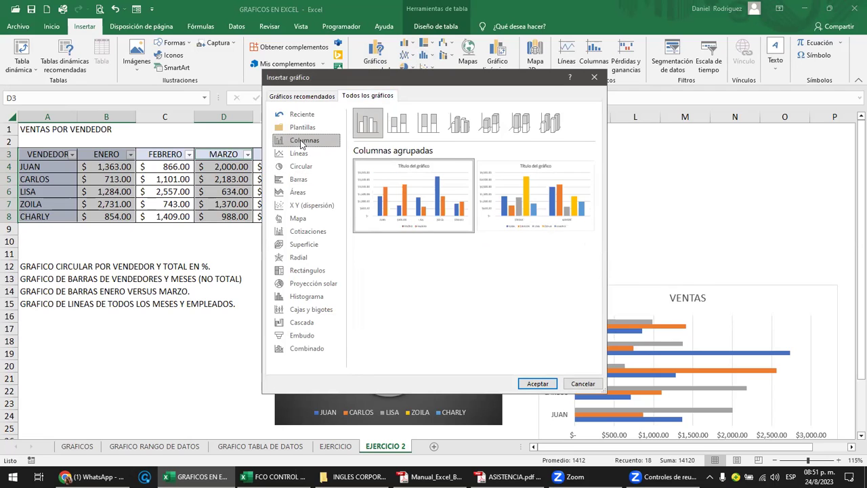
pyautogui.click(301, 182)
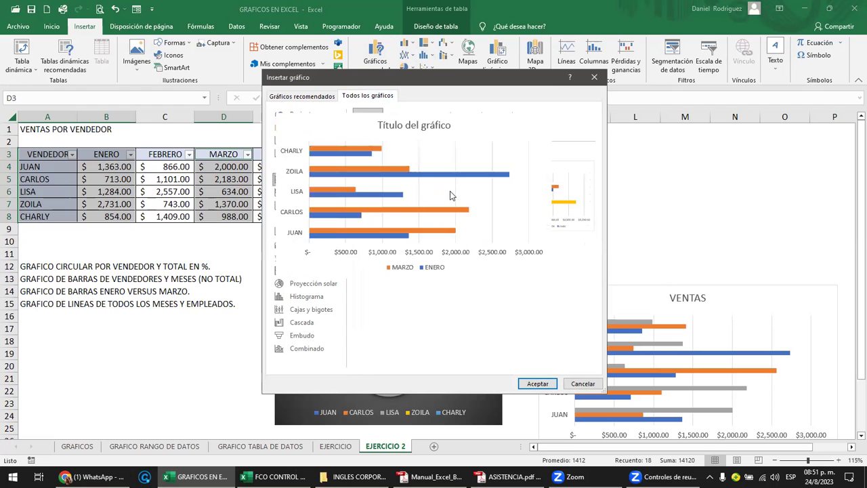
pyautogui.click(537, 384)
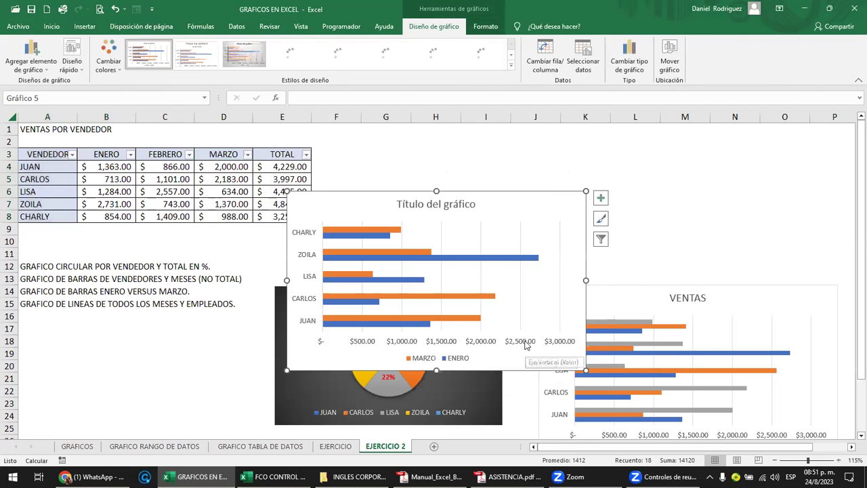
pyautogui.moveTo(515, 211); pyautogui.dragTo(619, 147)
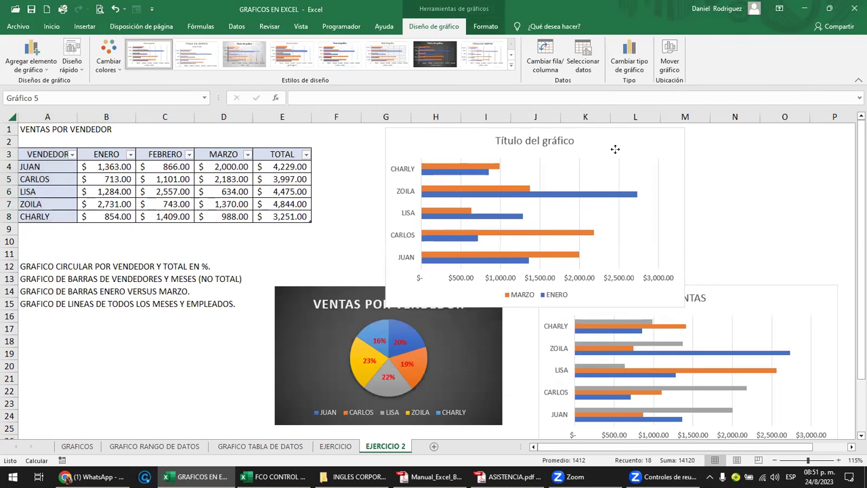
pyautogui.moveTo(677, 302); pyautogui.dragTo(647, 274)
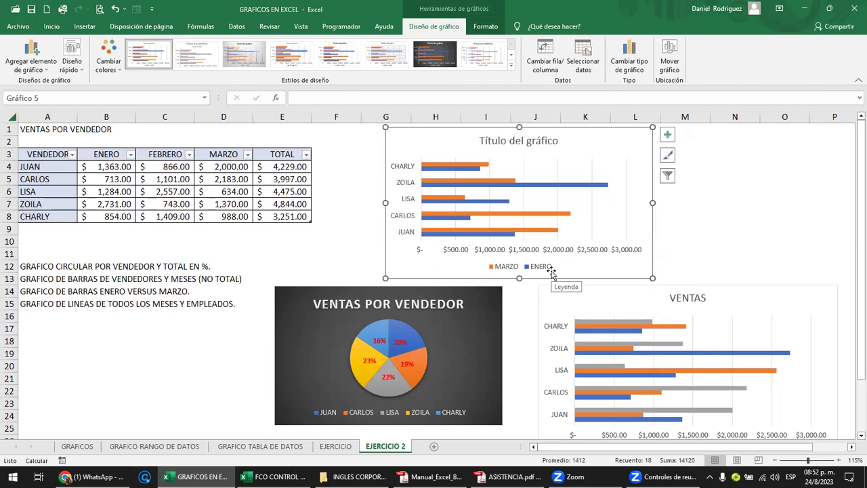
# Change the ENERO vs MARZO chart type to Columnas agrupadas via Cambiar tipo de gráfico.
pyautogui.click(630, 68)
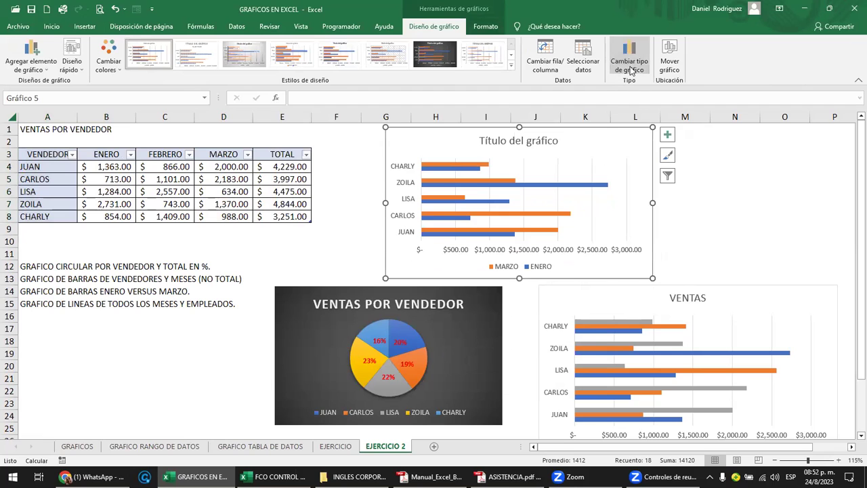
pyautogui.click(299, 141)
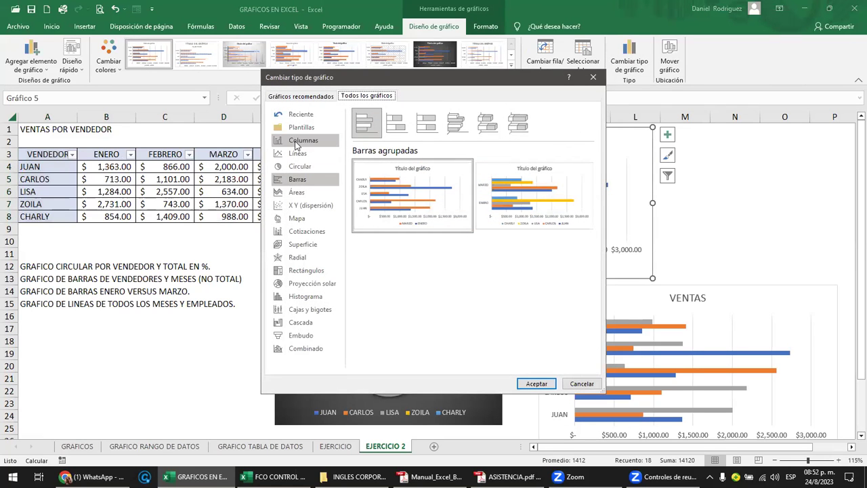
pyautogui.click(535, 383)
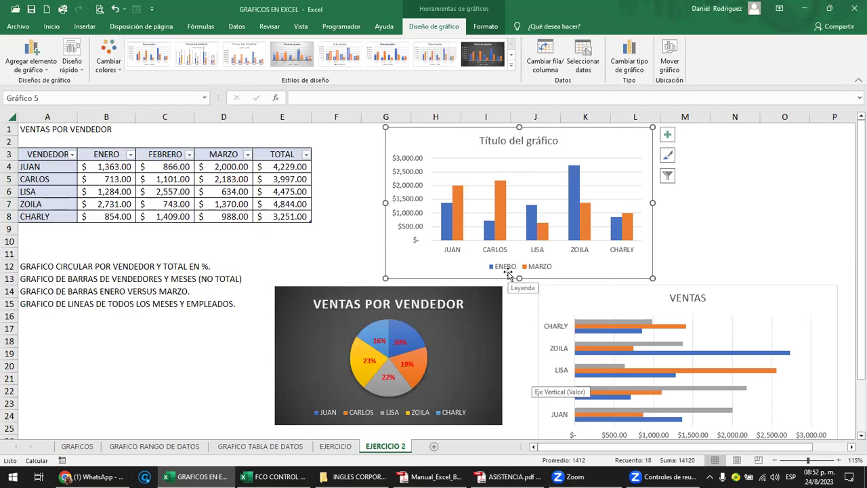
pyautogui.moveTo(444, 227)
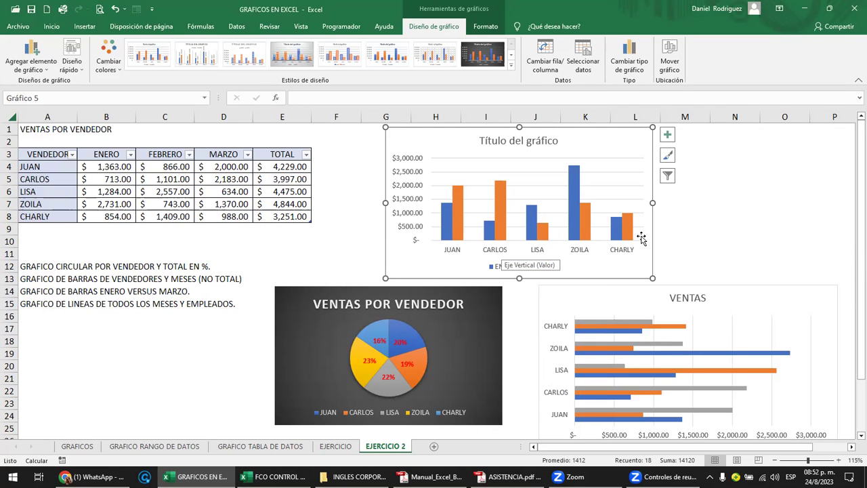
# Replace the column chart's placeholder title with 'ENERO VRS. MARZO'.
pyautogui.click(481, 142)
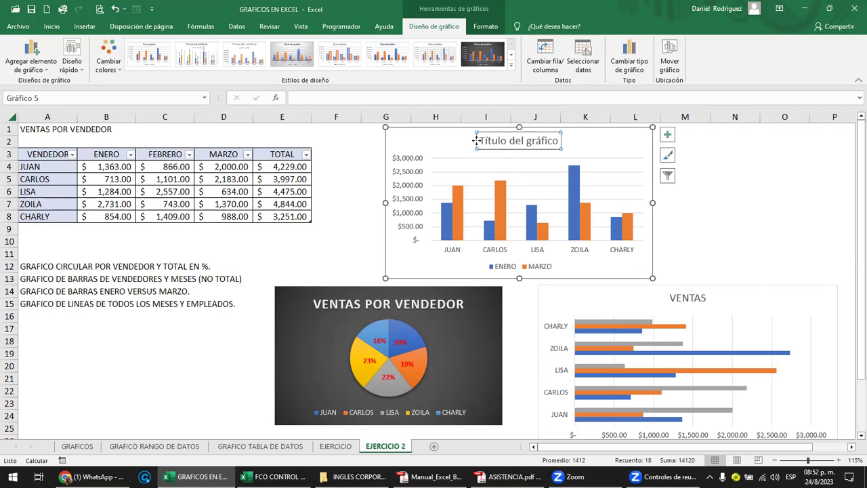
pyautogui.moveTo(482, 140); pyautogui.dragTo(593, 142)
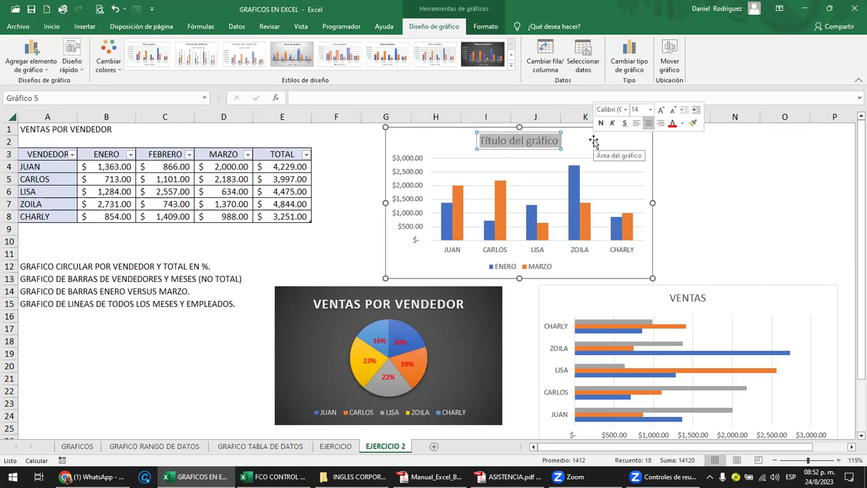
pyautogui.write('ENERO')
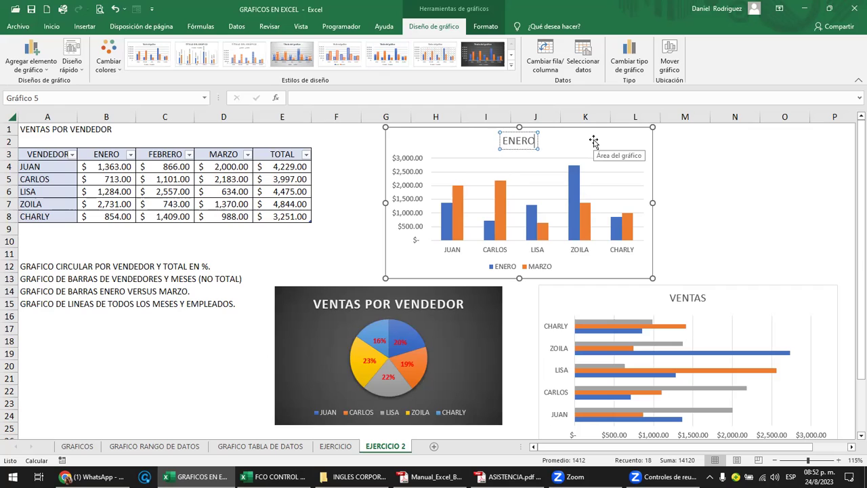
pyautogui.write(' VRS ')
pyautogui.write(' MARZO')
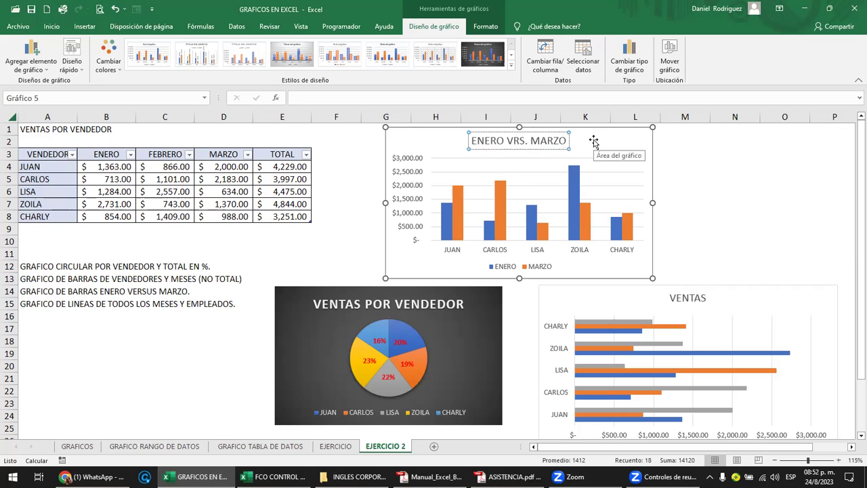
pyautogui.click(707, 228)
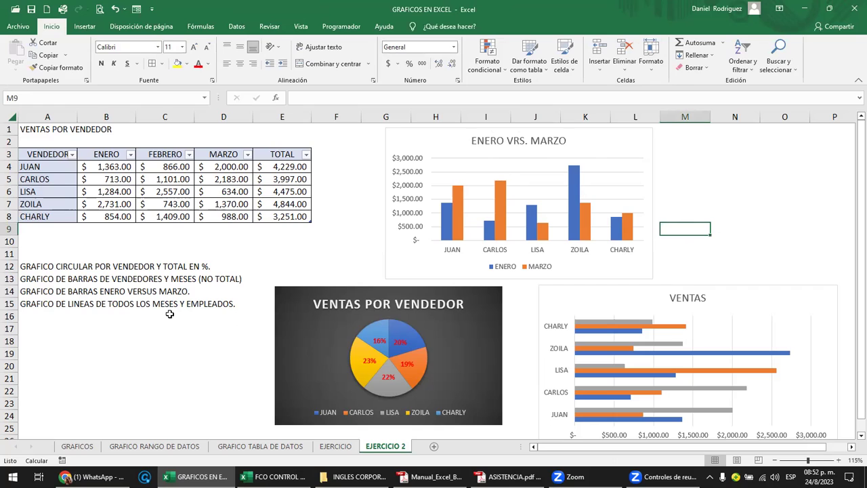
pyautogui.click(39, 310)
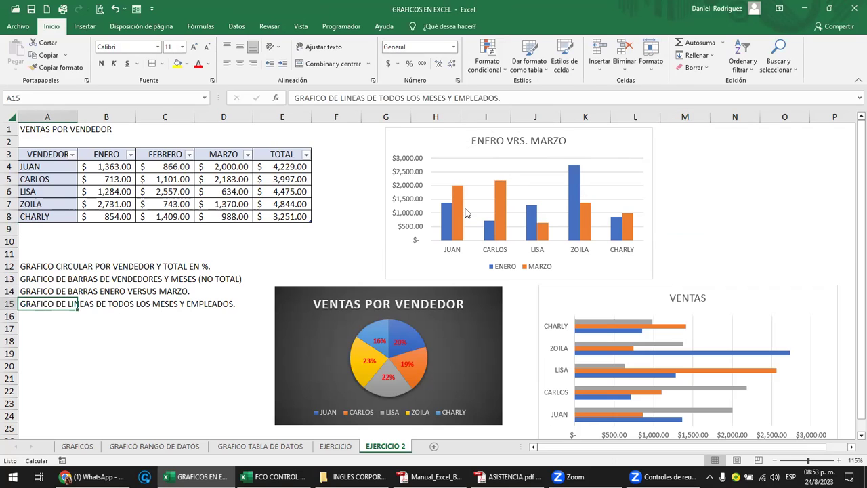
# Move the ENERO VRS. MARZO chart to the right of the VENTAS chart.
pyautogui.click(609, 147)
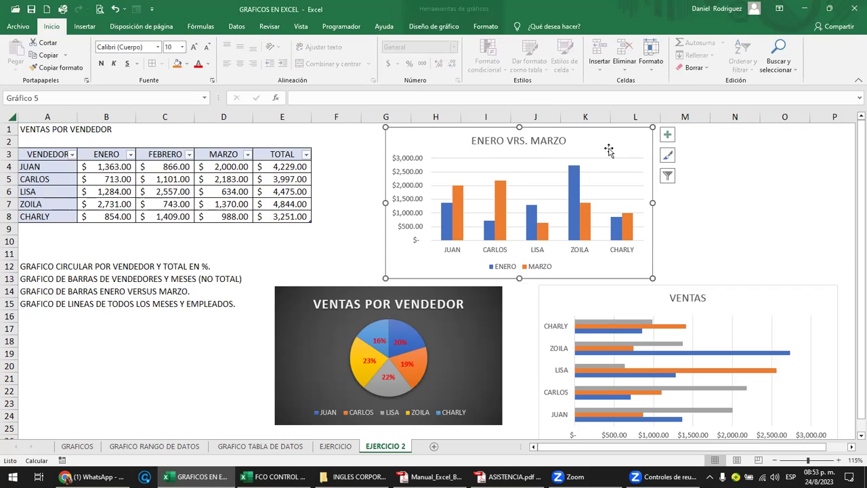
pyautogui.keyDown('ctrl'); pyautogui.scroll(-1, 650, 274); pyautogui.keyUp('ctrl')
pyautogui.keyDown('ctrl'); pyautogui.scroll(-3, 648, 273); pyautogui.keyUp('ctrl')
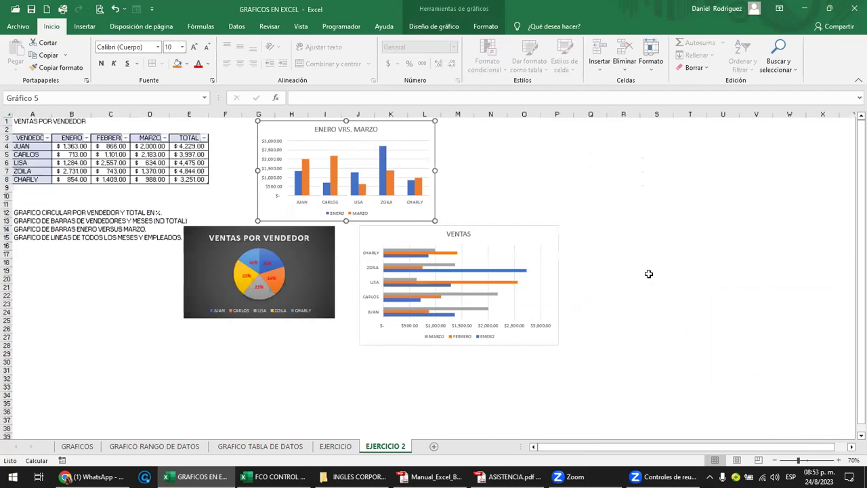
pyautogui.click(329, 126)
pyautogui.moveTo(282, 125); pyautogui.dragTo(511, 204)
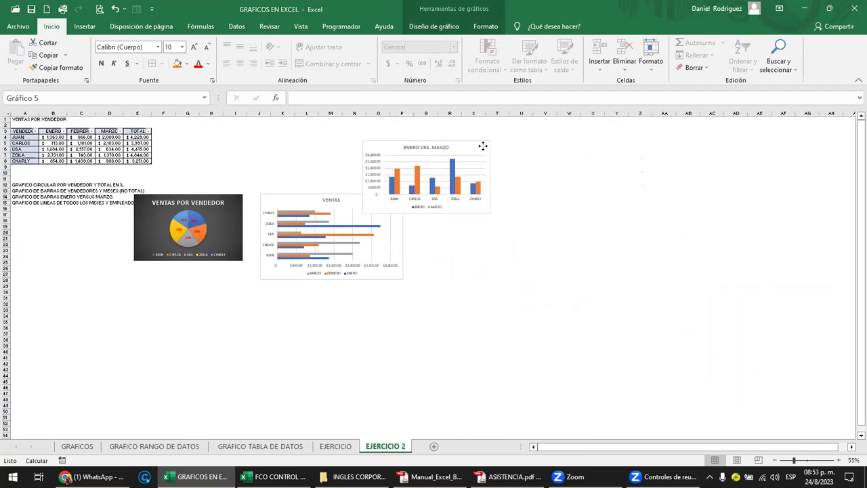
pyautogui.click(290, 137)
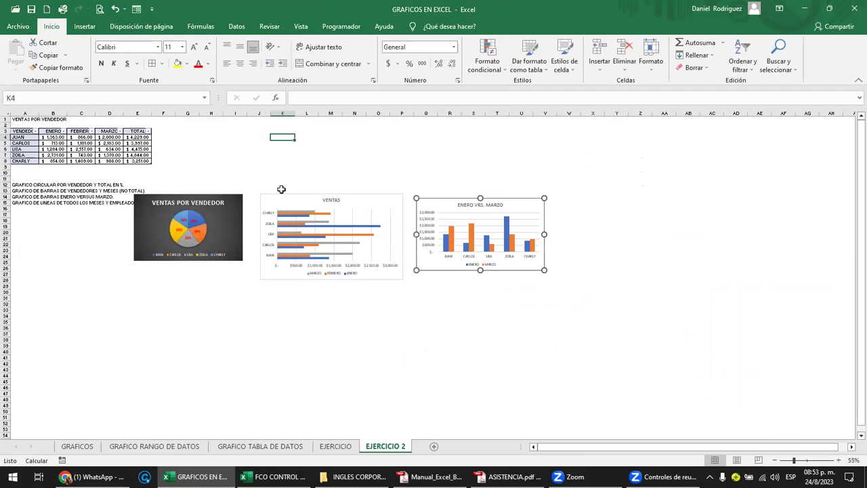
pyautogui.keyDown('ctrl'); pyautogui.scroll(5, 284, 204); pyautogui.keyUp('ctrl')
pyautogui.click(99, 259)
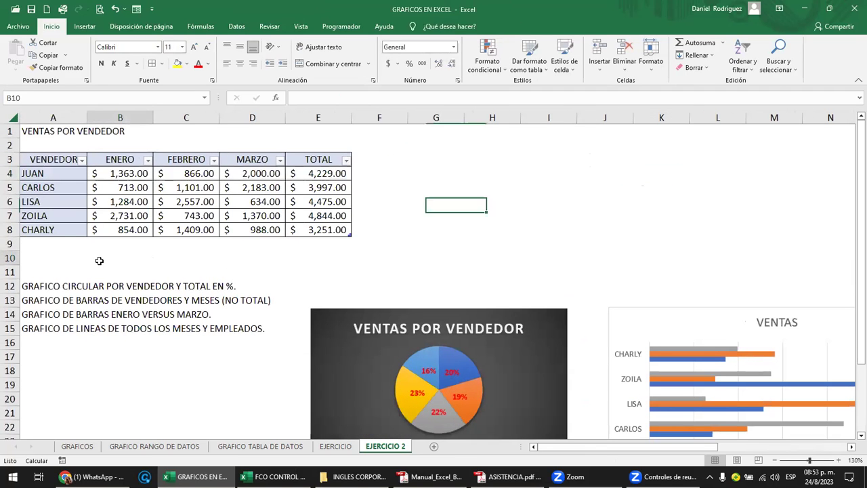
pyautogui.press('Left')
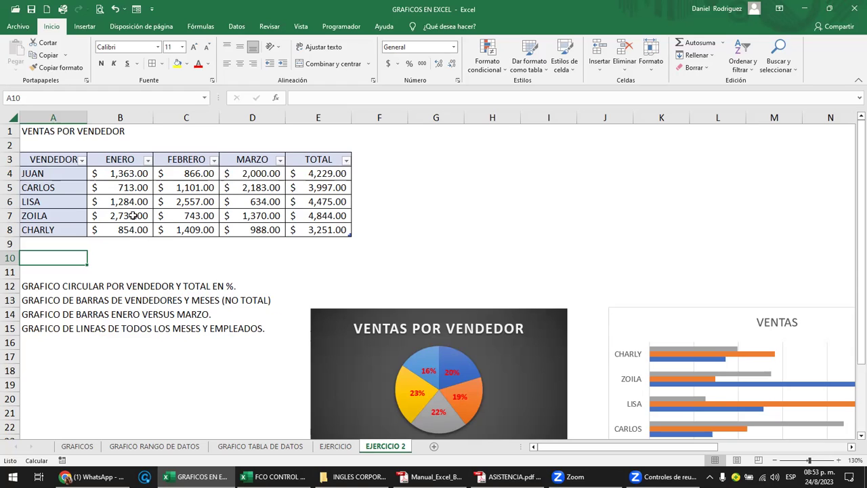
# Select A3:D8 and insert a Línea con marcadores chart from Todos los gráficos > Líneas.
pyautogui.moveTo(45, 157)
pyautogui.mouseDown()
pyautogui.moveTo(191, 177)
pyautogui.moveTo(269, 234)
pyautogui.mouseUp()
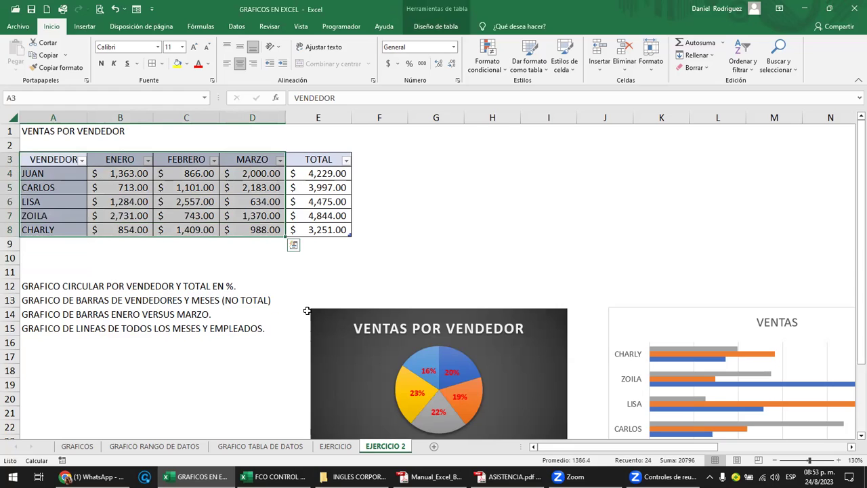
pyautogui.click(293, 245)
pyautogui.click(232, 272)
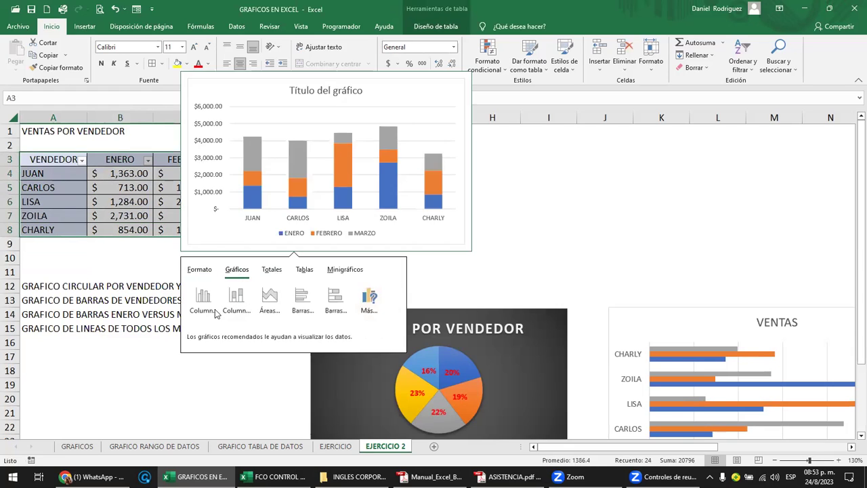
pyautogui.click(371, 303)
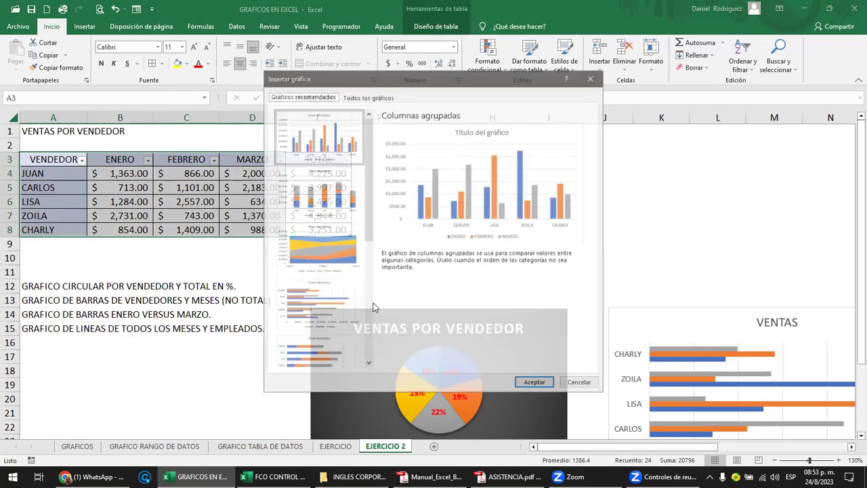
pyautogui.click(371, 98)
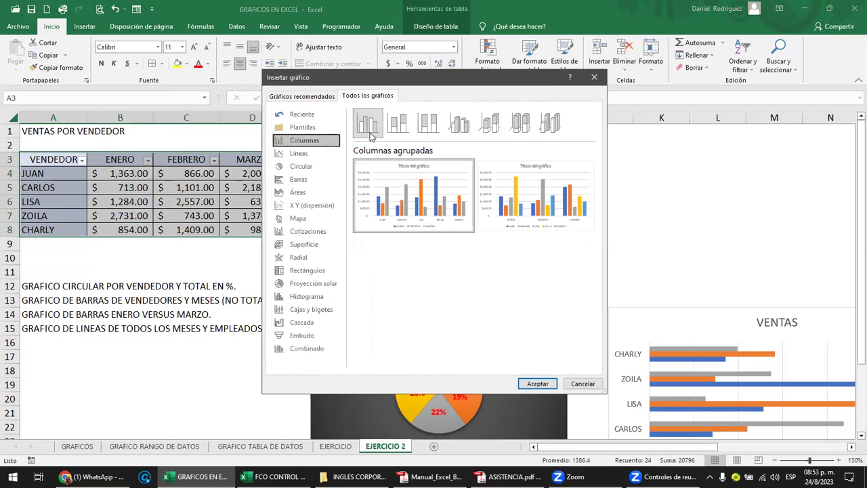
pyautogui.click(295, 154)
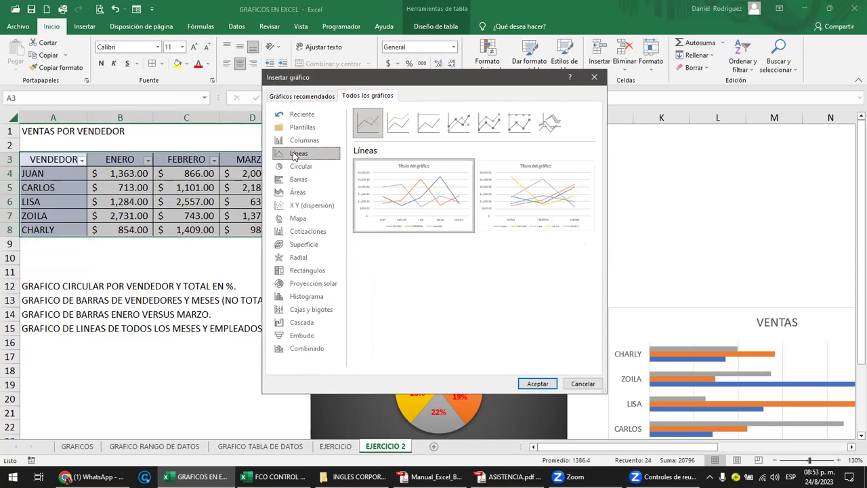
pyautogui.click(458, 127)
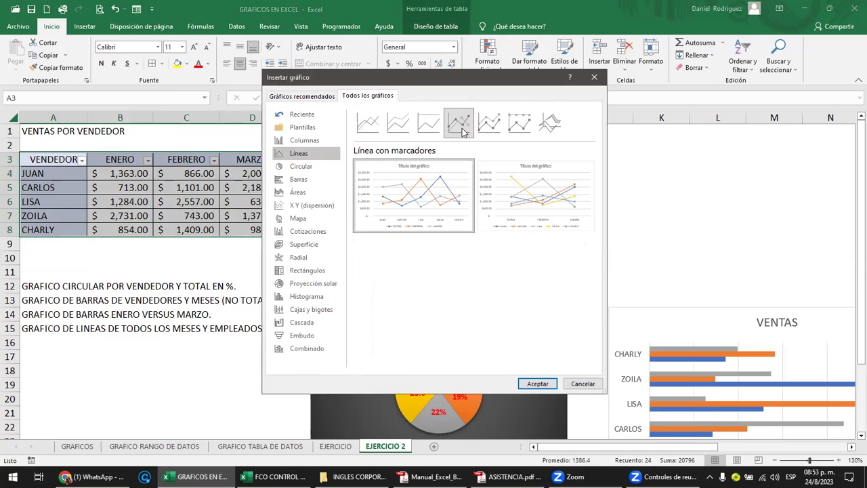
pyautogui.click(536, 384)
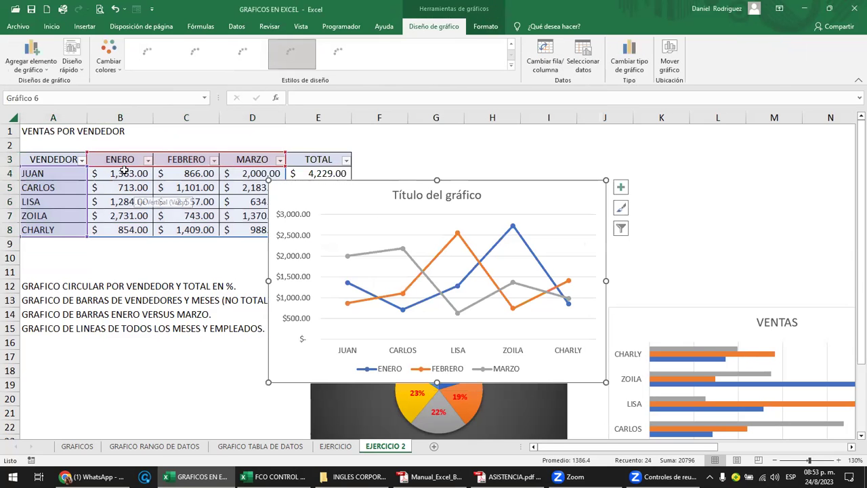
# Place the month line chart right of the sales table, slightly shorter, then select its horizontal axis.
pyautogui.moveTo(509, 196); pyautogui.dragTo(591, 141)
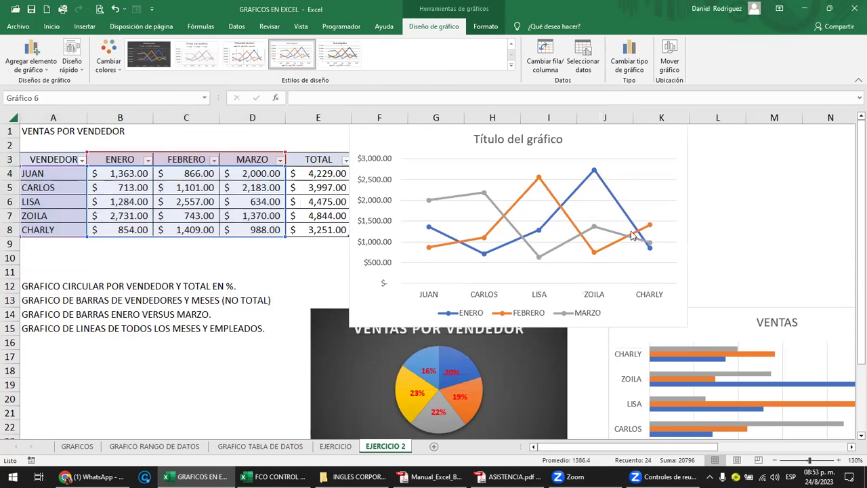
pyautogui.moveTo(686, 325); pyautogui.dragTo(685, 281)
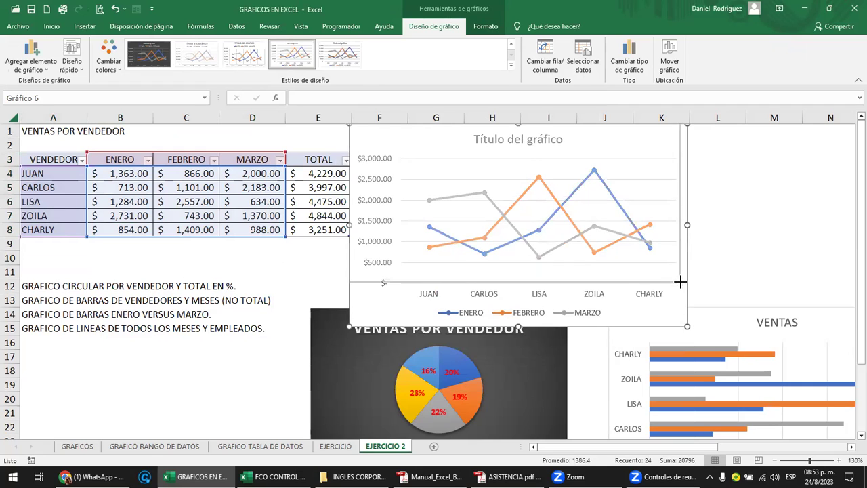
pyautogui.moveTo(460, 144); pyautogui.dragTo(507, 154)
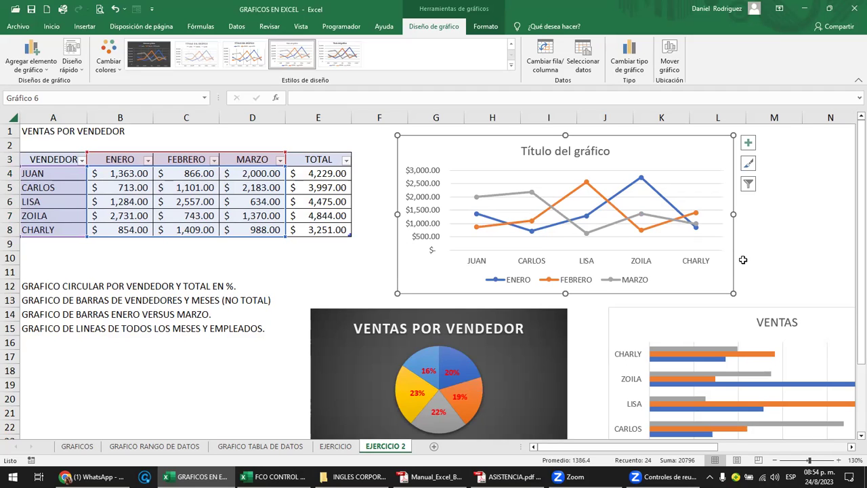
pyautogui.click(637, 264)
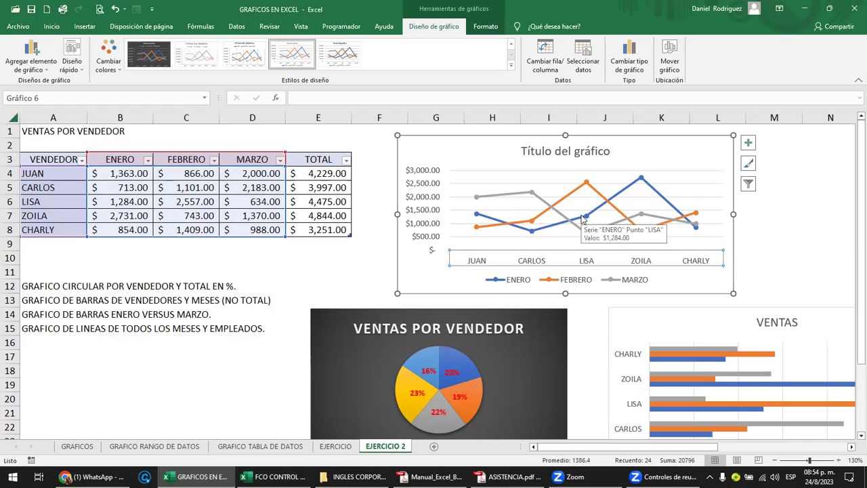
# Apply the first dark chart style and swap rows/columns so each seller is a line across ENERO–MARZO.
pyautogui.click(347, 62)
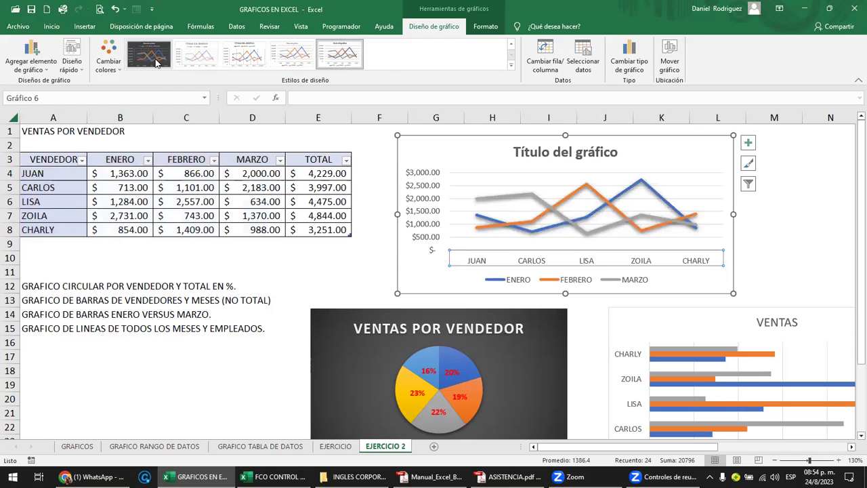
pyautogui.click(155, 61)
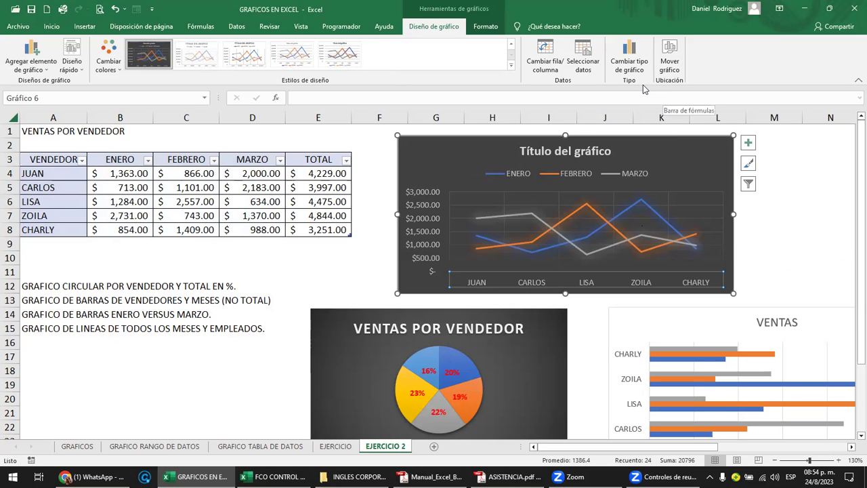
pyautogui.click(547, 60)
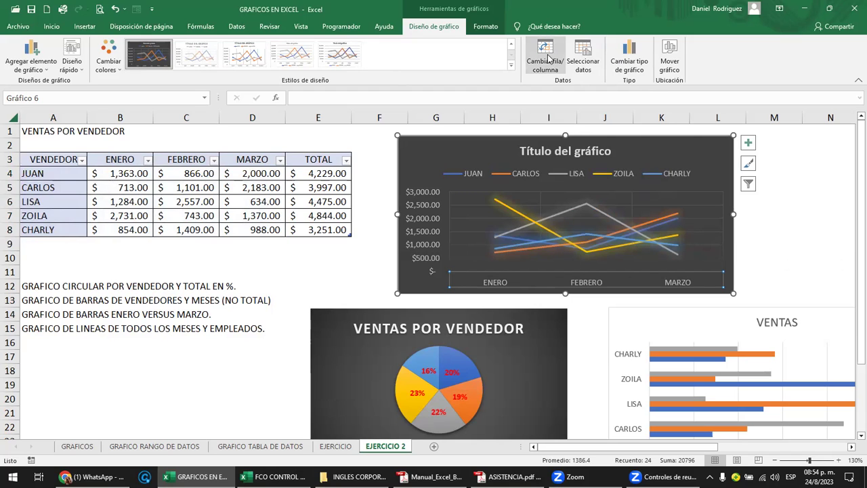
pyautogui.click(780, 243)
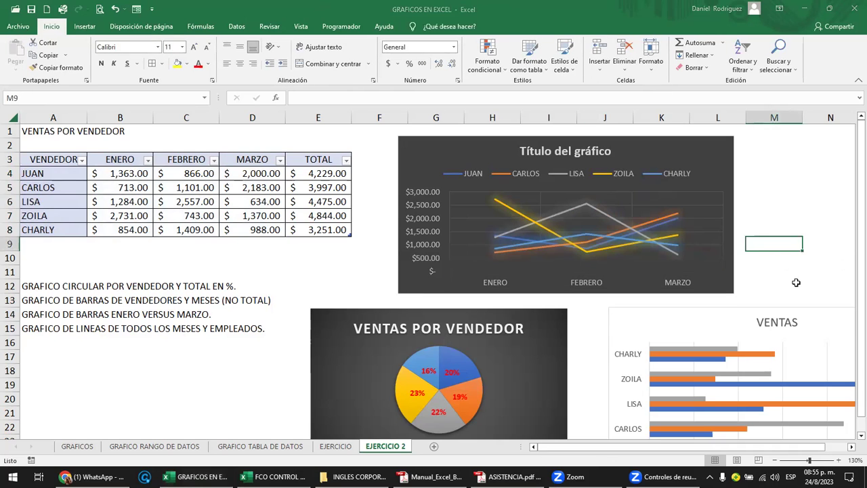
# Select the seller names with the FEBRERO and MARZO columns, then save GRAFICOS EN EXCEL.
pyautogui.click(370, 183)
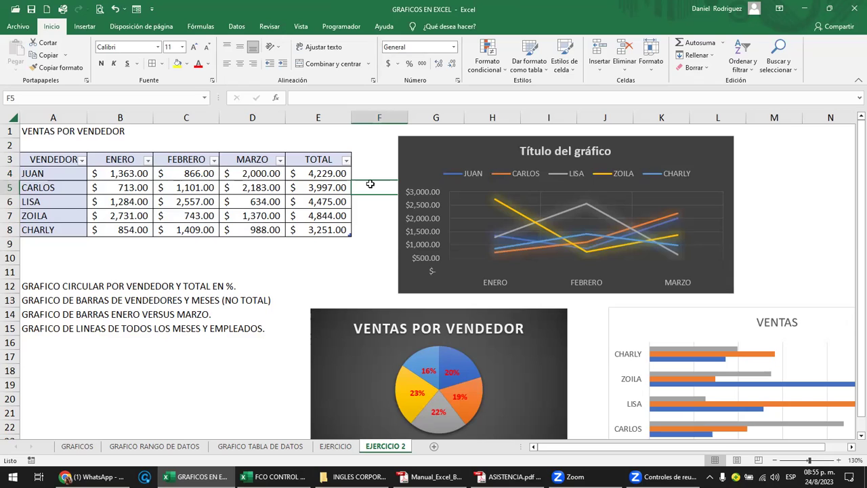
pyautogui.moveTo(53, 163); pyautogui.dragTo(65, 228)
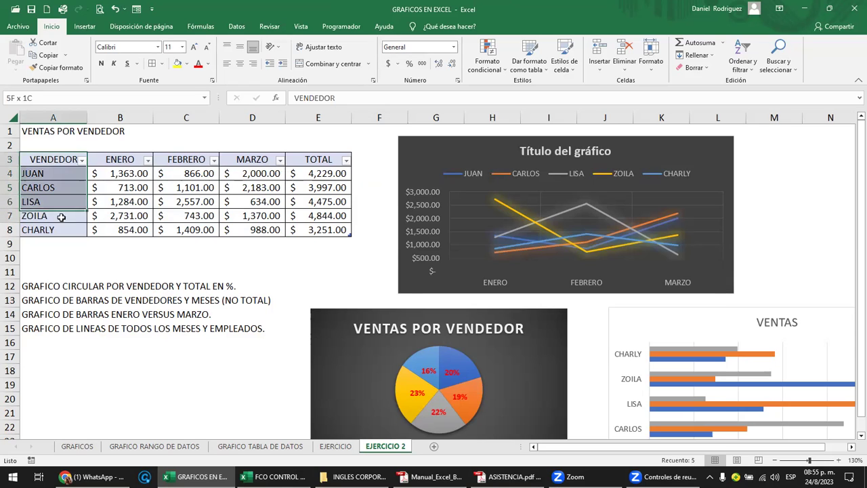
pyautogui.keyDown('ctrl'); pyautogui.moveTo(183, 160); pyautogui.dragTo(192, 228); pyautogui.keyUp('ctrl')
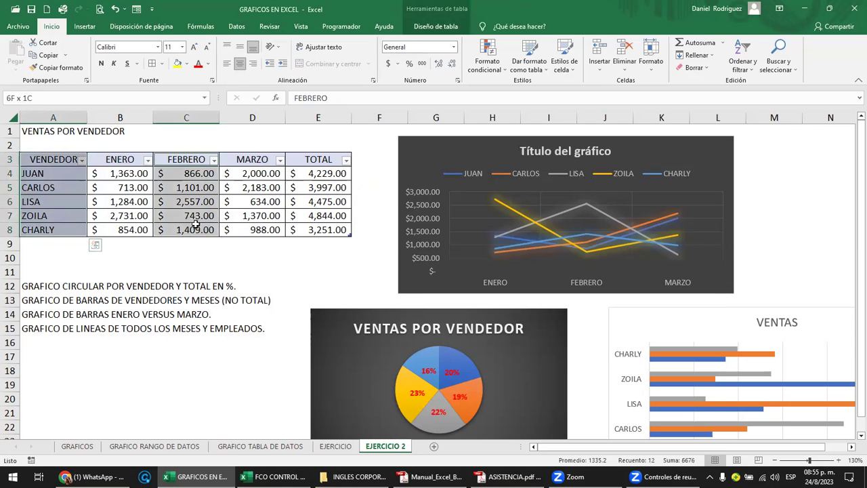
pyautogui.keyDown('ctrl'); pyautogui.moveTo(255, 164); pyautogui.dragTo(271, 226); pyautogui.keyUp('ctrl')
pyautogui.click(343, 190)
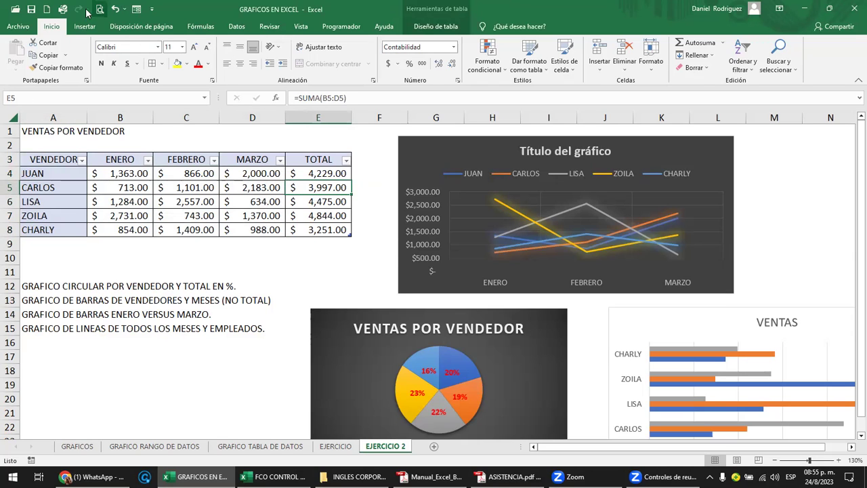
pyautogui.click(31, 10)
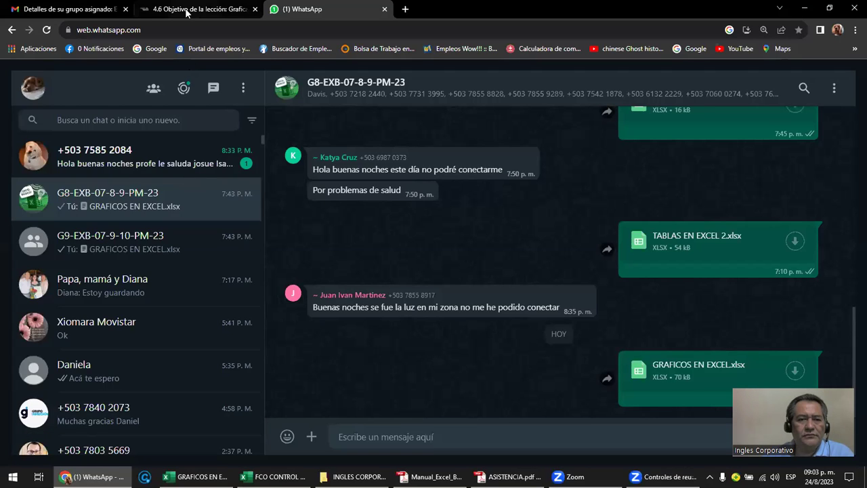
# Return to the '4.6 Objetivo de la lección' course lesson in Chrome and scroll to its top.
pyautogui.click(188, 12)
pyautogui.scroll(5, 681, 220)
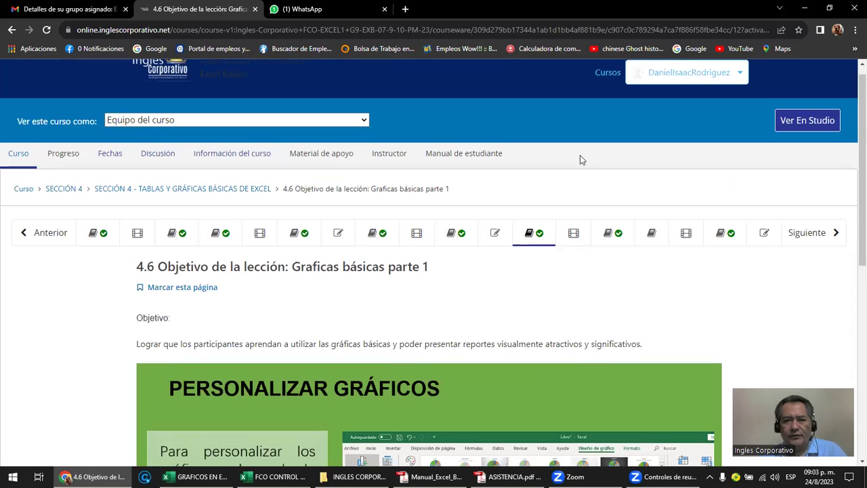
pyautogui.scroll(1, 580, 160)
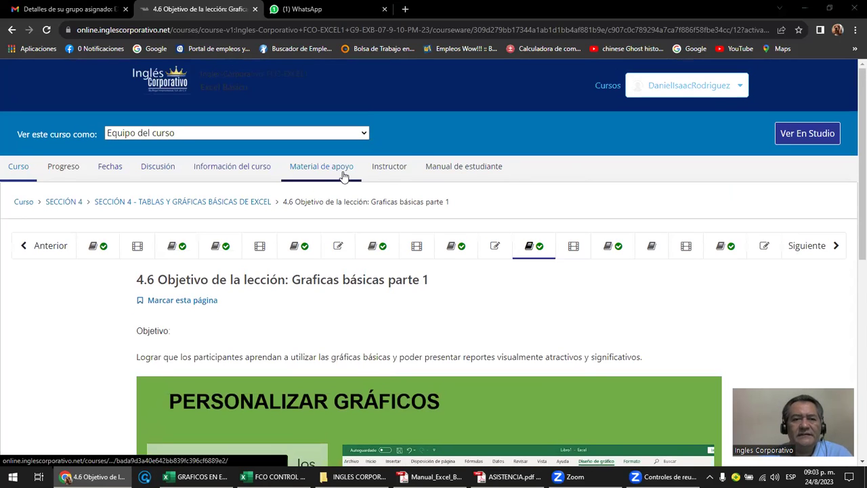
# Open the 4.8 Laboratorio 12 quiz, read through its true/false chart questions, then go back to Excel.
pyautogui.click(763, 246)
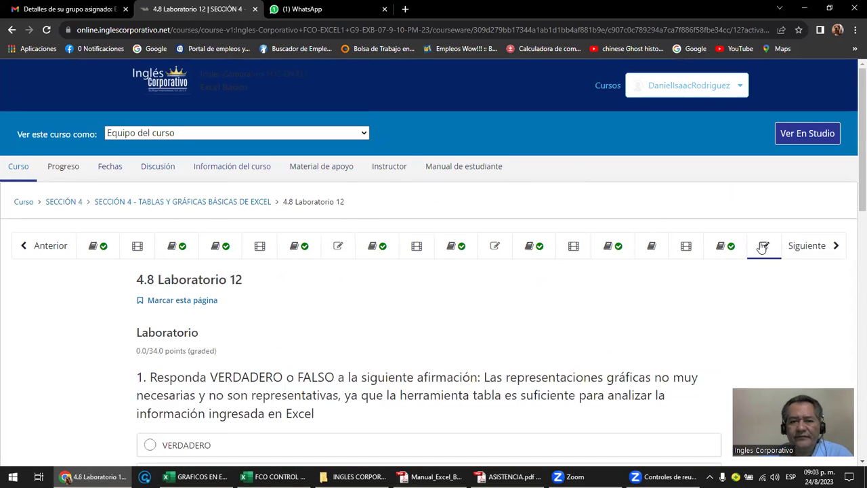
pyautogui.scroll(-3, 584, 317)
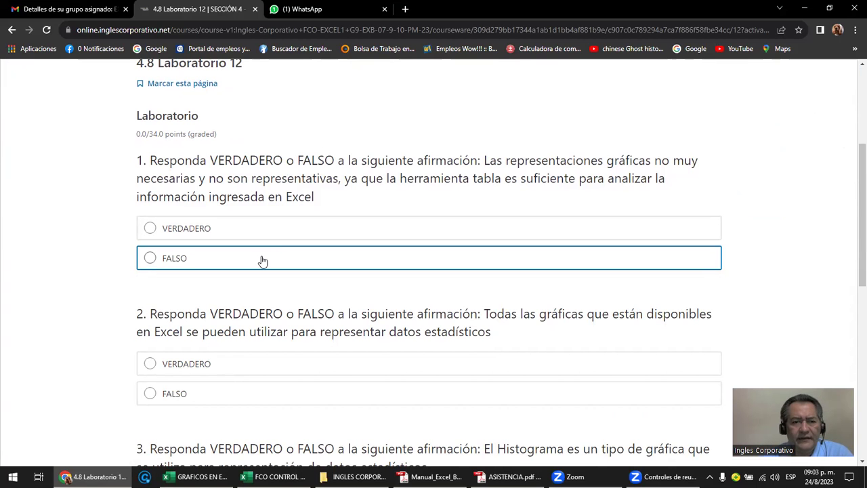
pyautogui.scroll(-1, 262, 262)
pyautogui.scroll(-2, 263, 262)
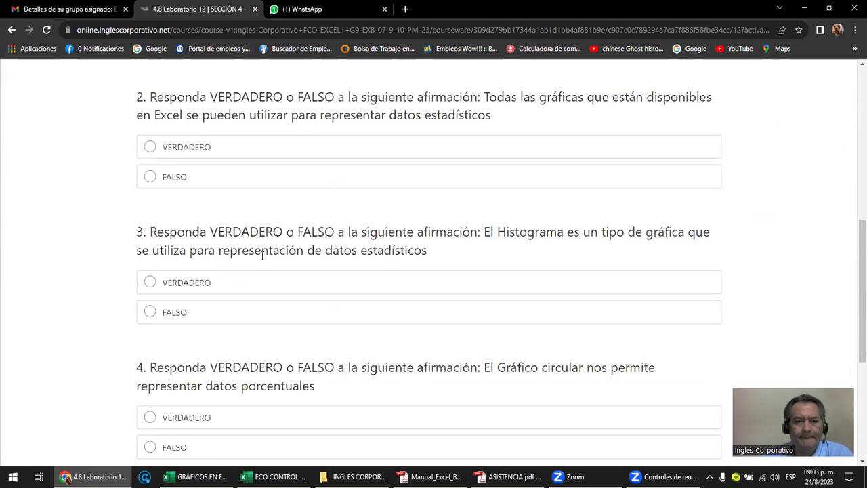
pyautogui.scroll(-2, 263, 262)
pyautogui.scroll(3, 263, 256)
pyautogui.scroll(3, 262, 256)
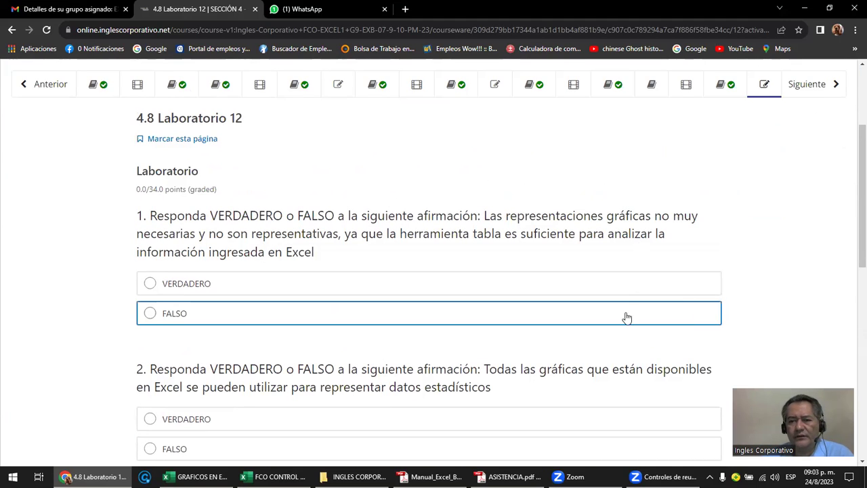
pyautogui.scroll(3, 722, 263)
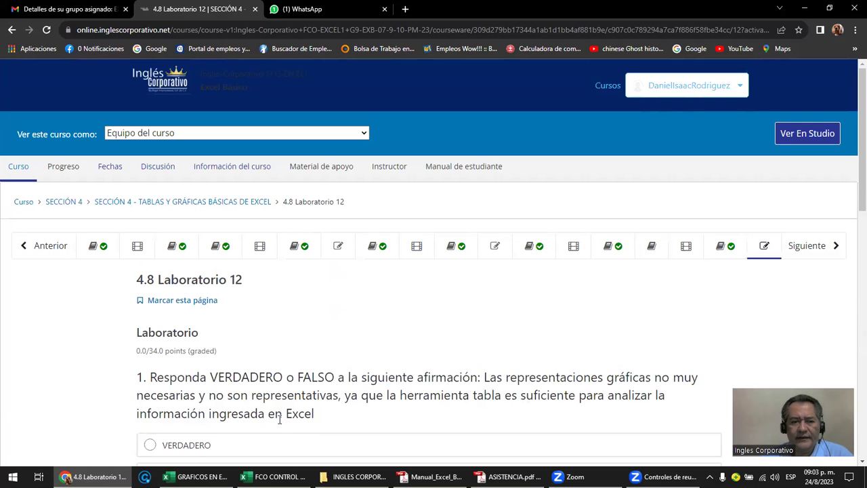
pyautogui.click(197, 476)
# Bring the GRAFICOS EN EXCEL window forward and open the GRAFICOS sheet, selecting A22 at the top.
pyautogui.click(175, 432)
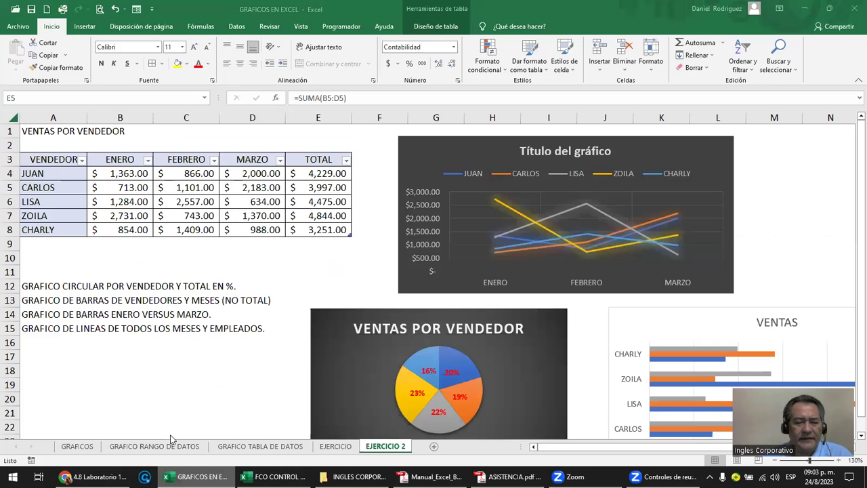
pyautogui.click(77, 360)
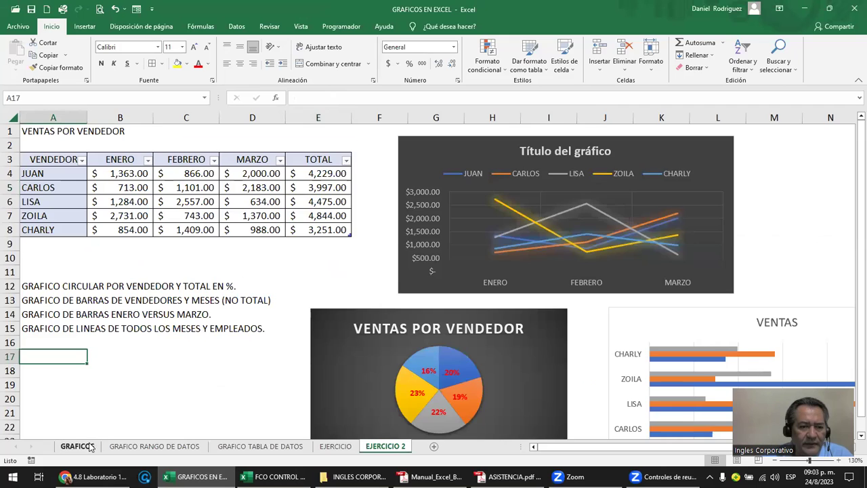
pyautogui.click(77, 446)
pyautogui.scroll(-2, 85, 349)
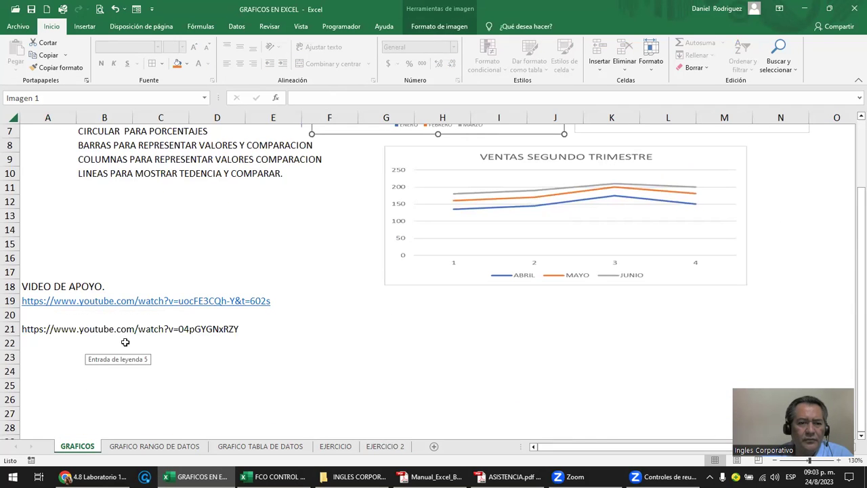
pyautogui.click(66, 344)
pyautogui.scroll(2, 58, 345)
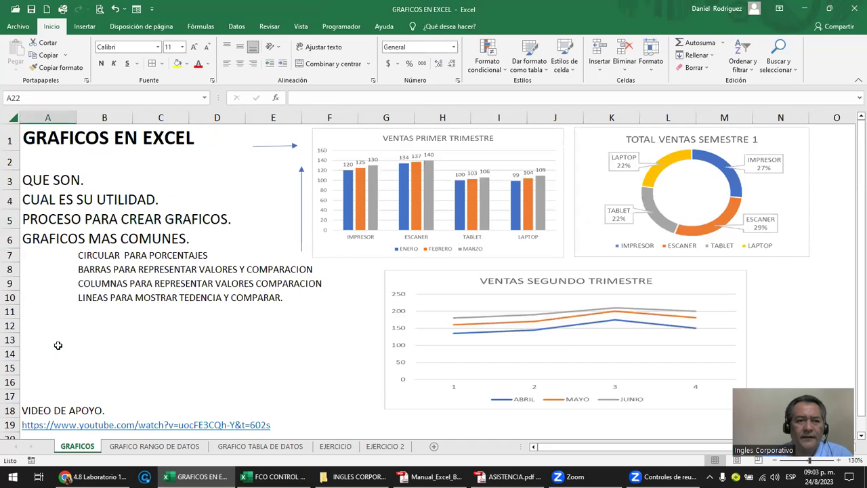